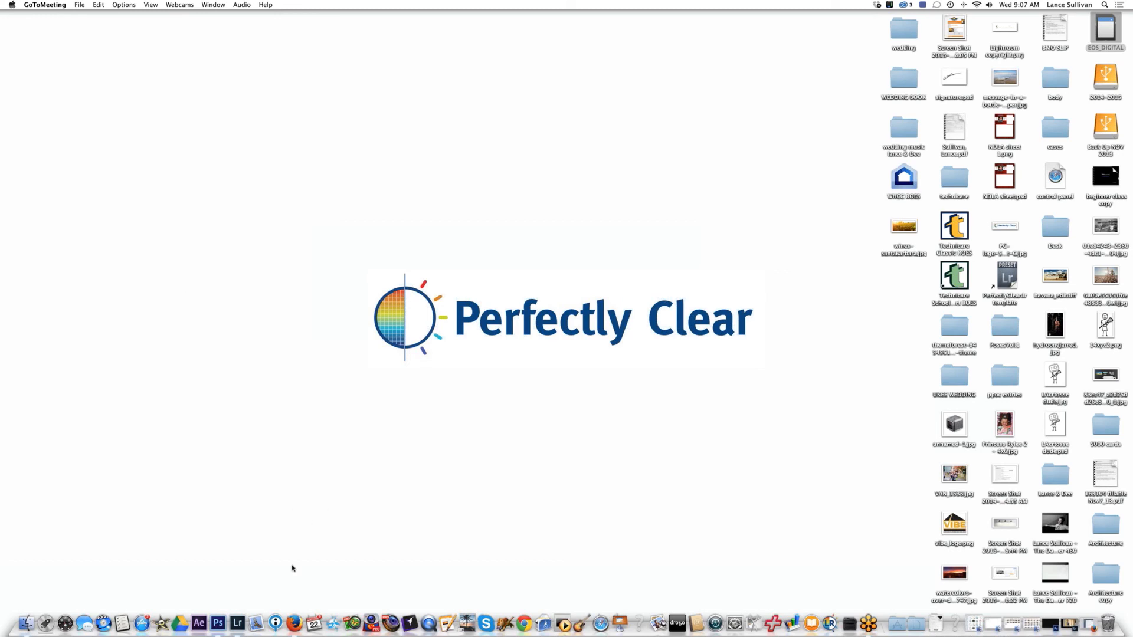
Switch to Lightroom and review the imported photos from the blue-wall piano portrait back to the first one.
{"action": "left_click", "coordinate": [238, 621]}
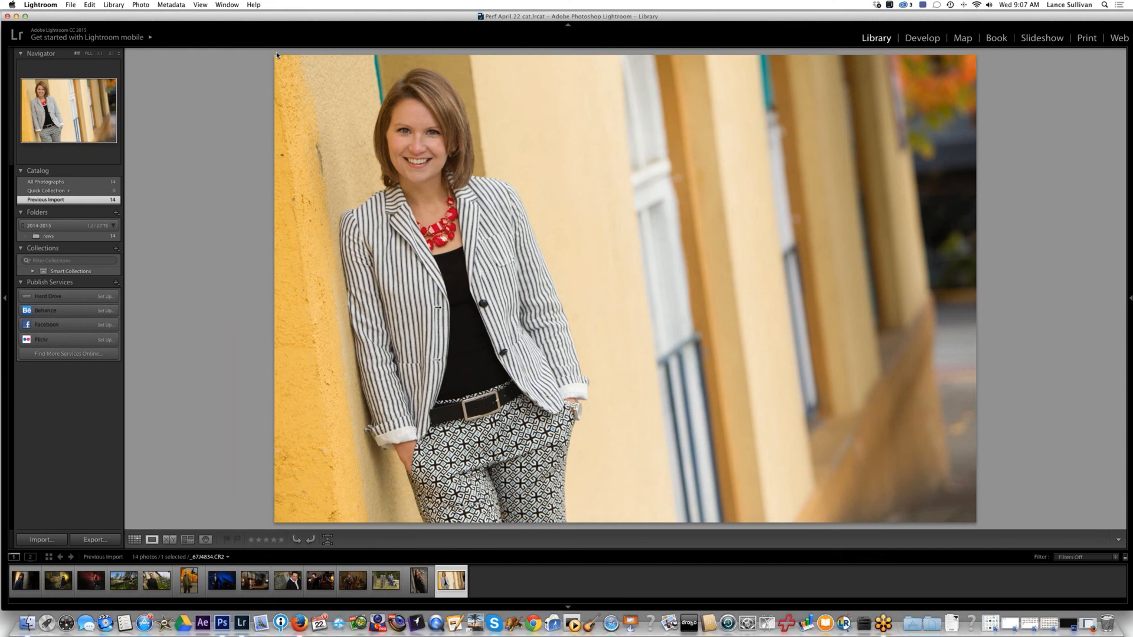
{"action": "left_click", "coordinate": [227, 572]}
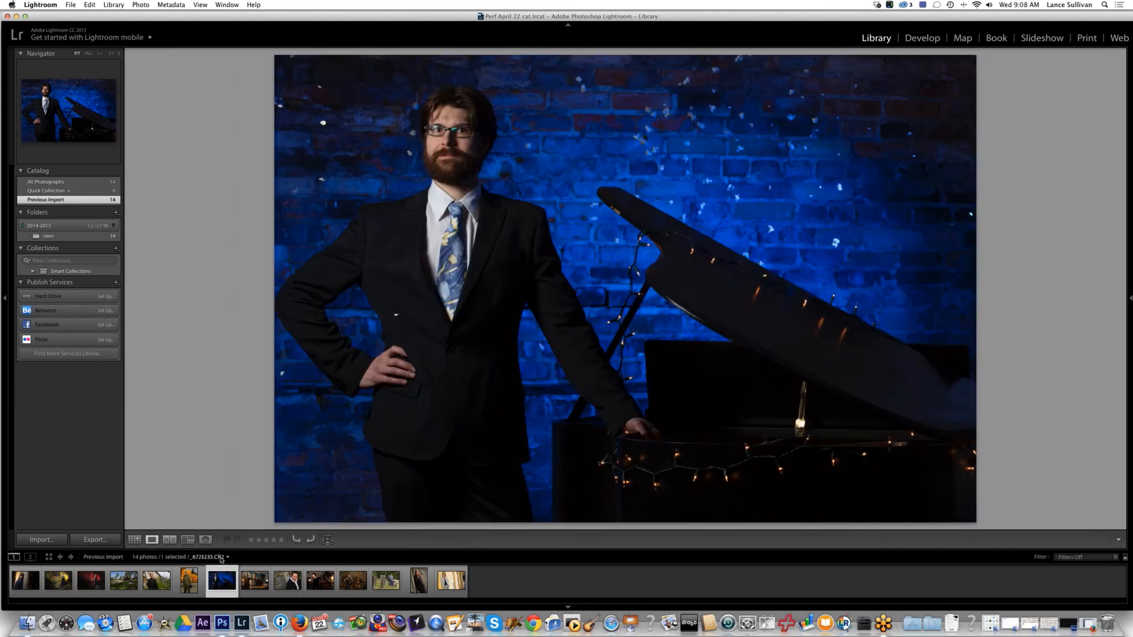
{"action": "key", "text": "Left"}
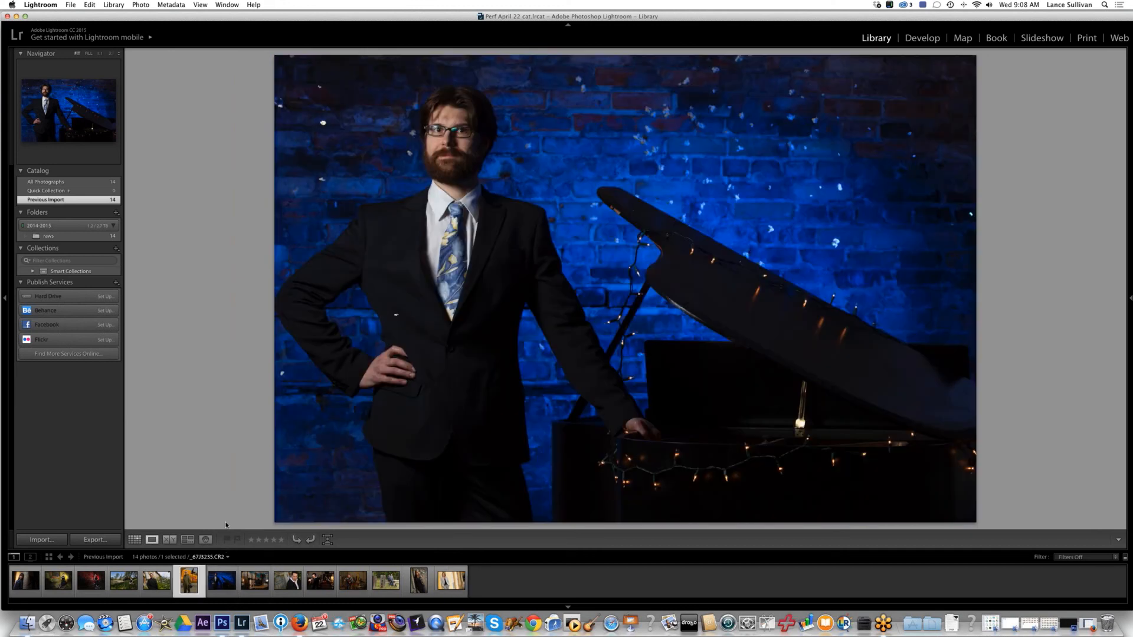
{"action": "key", "text": "Left"}
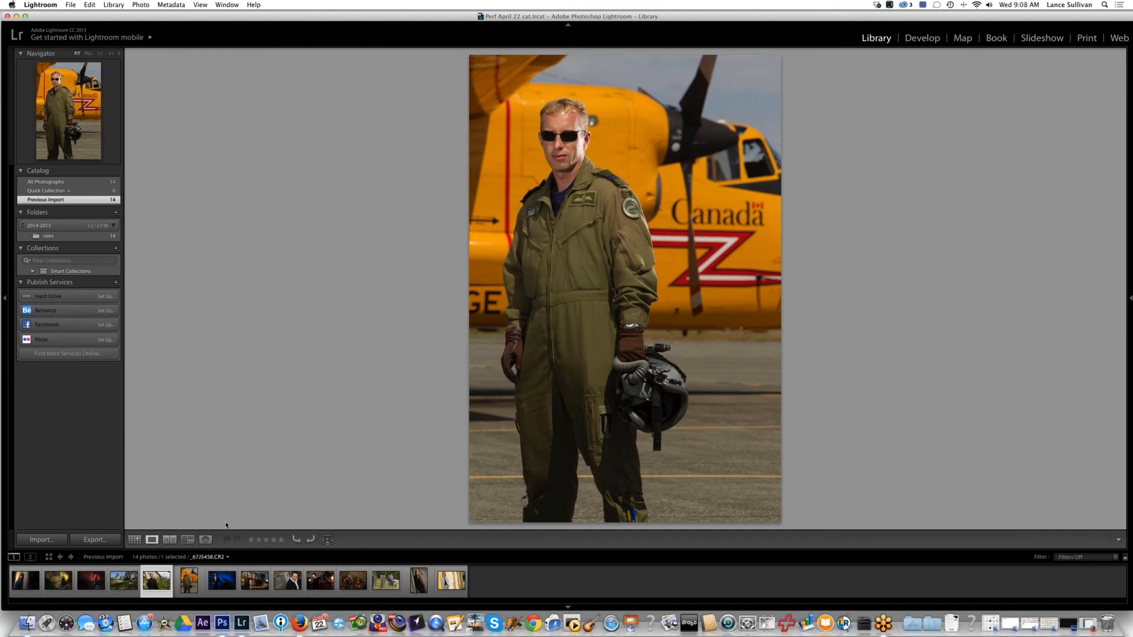
{"action": "key", "text": "Left"}
{"action": "key", "text": "Left"}
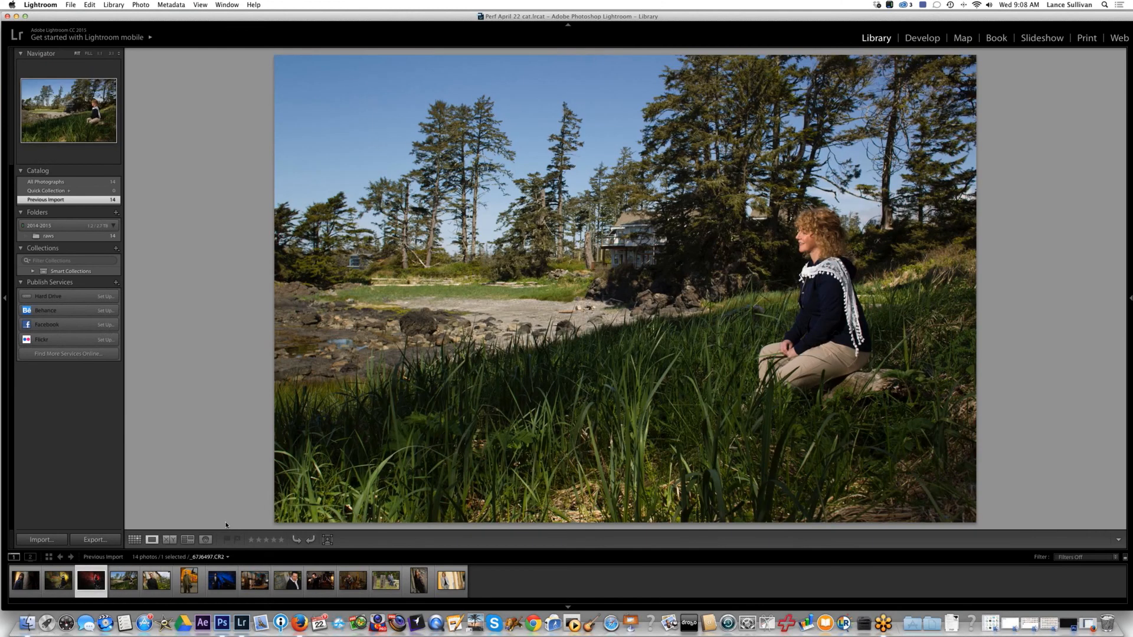
{"action": "key", "text": "Left"}
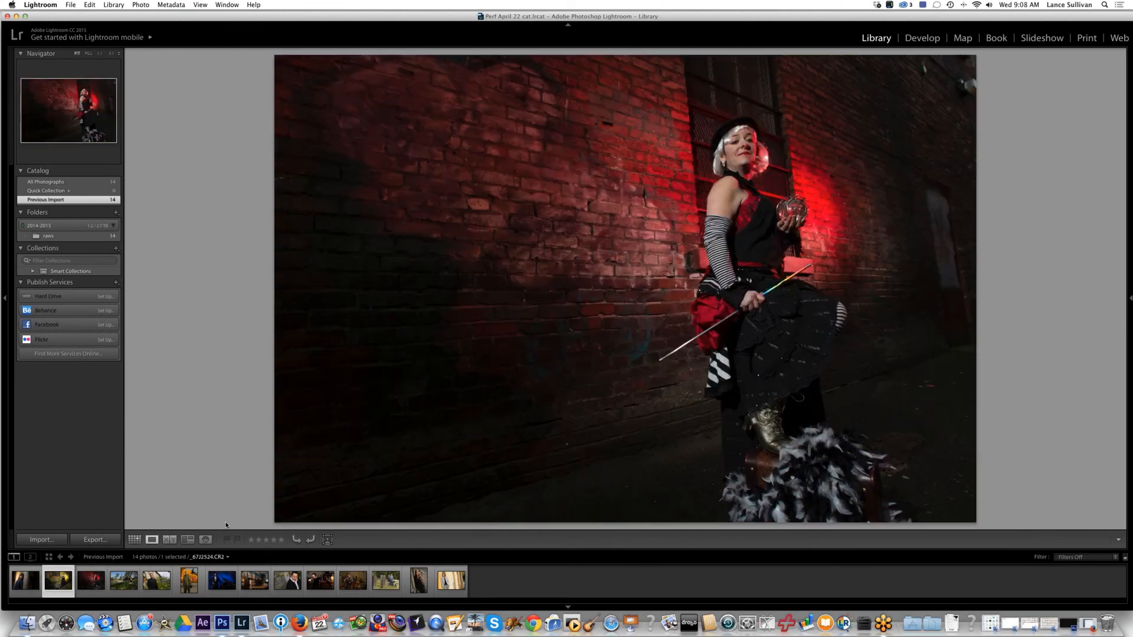
{"action": "key", "text": "Left"}
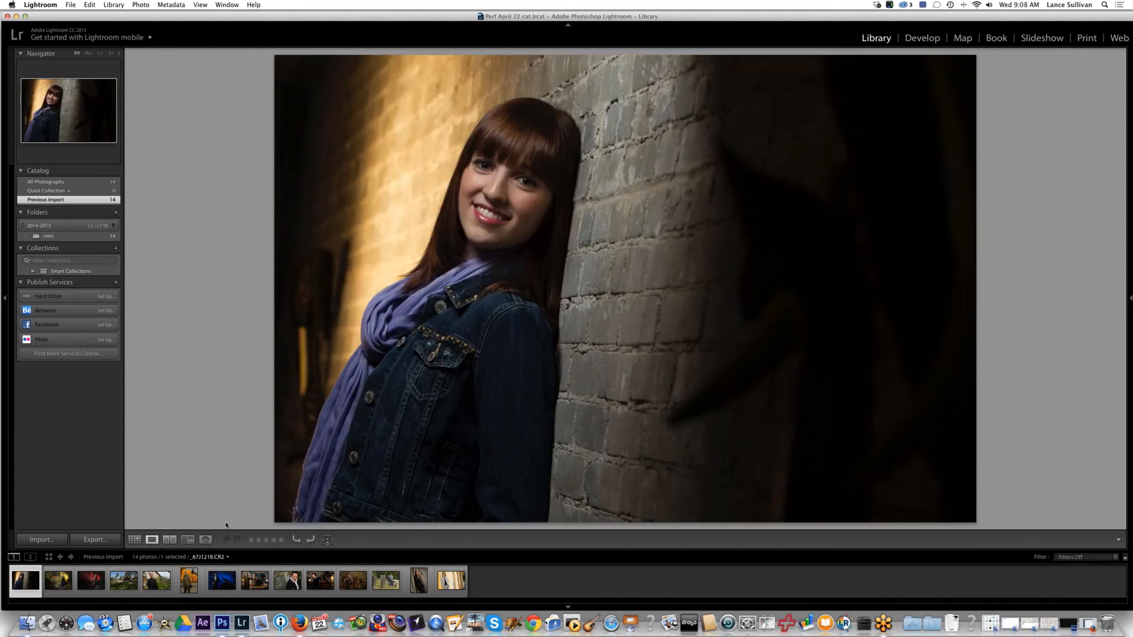
Look through the imported photos from the first to the last, and finish with no photo selected.
{"action": "key", "text": "Right"}
{"action": "key", "text": "Right"}
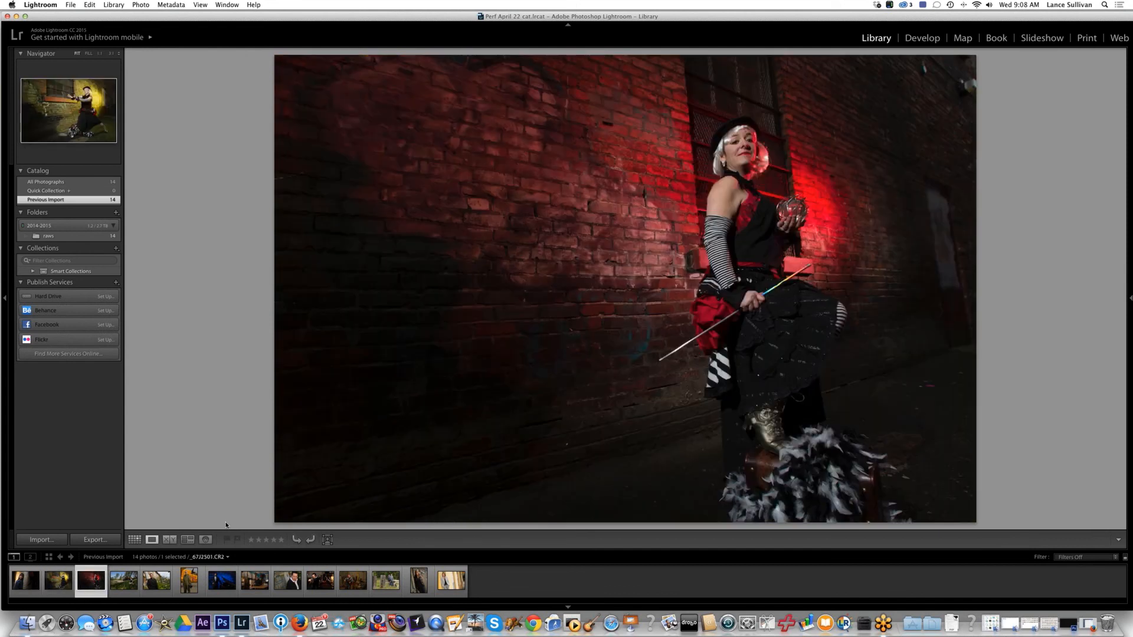
{"action": "key", "text": "Right"}
{"action": "key", "text": "Right"}
{"action": "key", "text": "Right"}
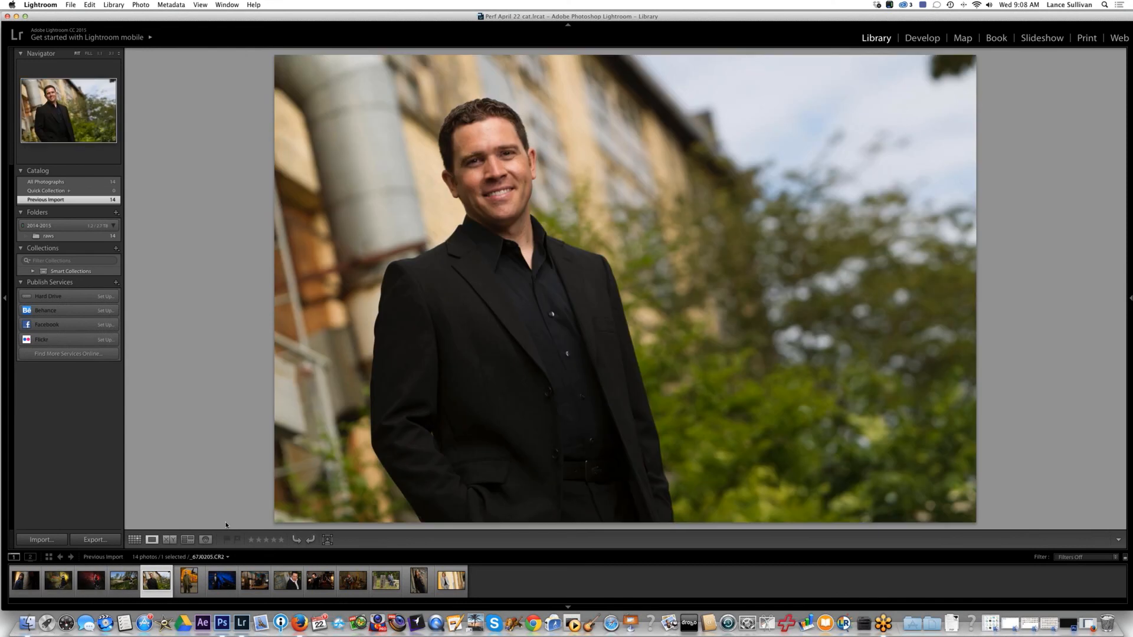
{"action": "key", "text": "Right"}
{"action": "key", "text": "Right"}
{"action": "key", "text": "Right"}
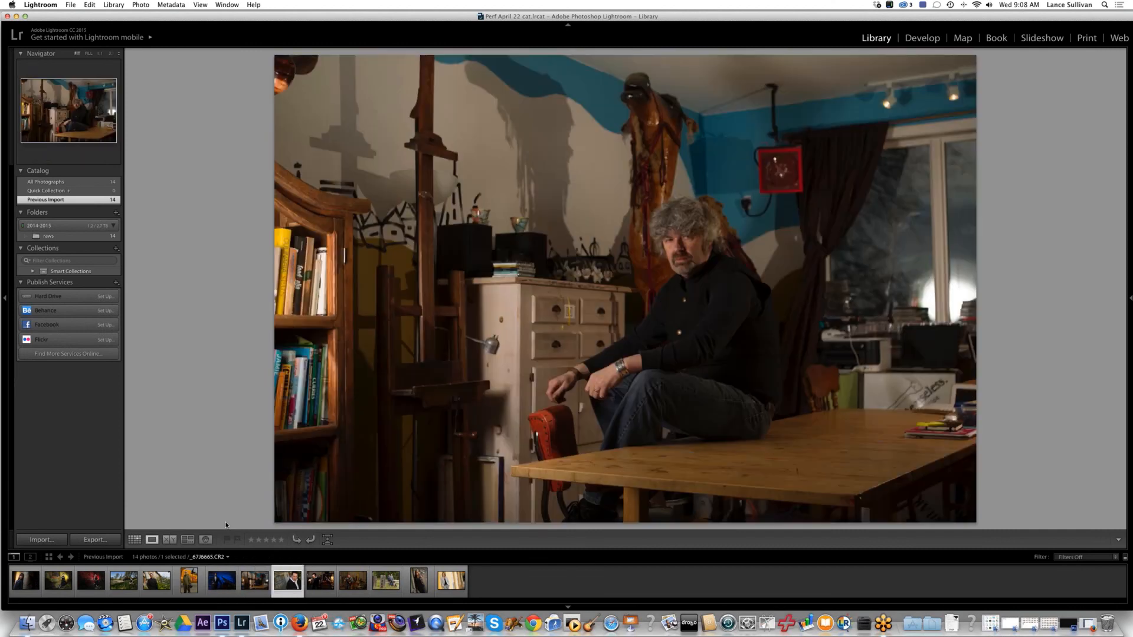
{"action": "key", "text": "Right"}
{"action": "key", "text": "Right"}
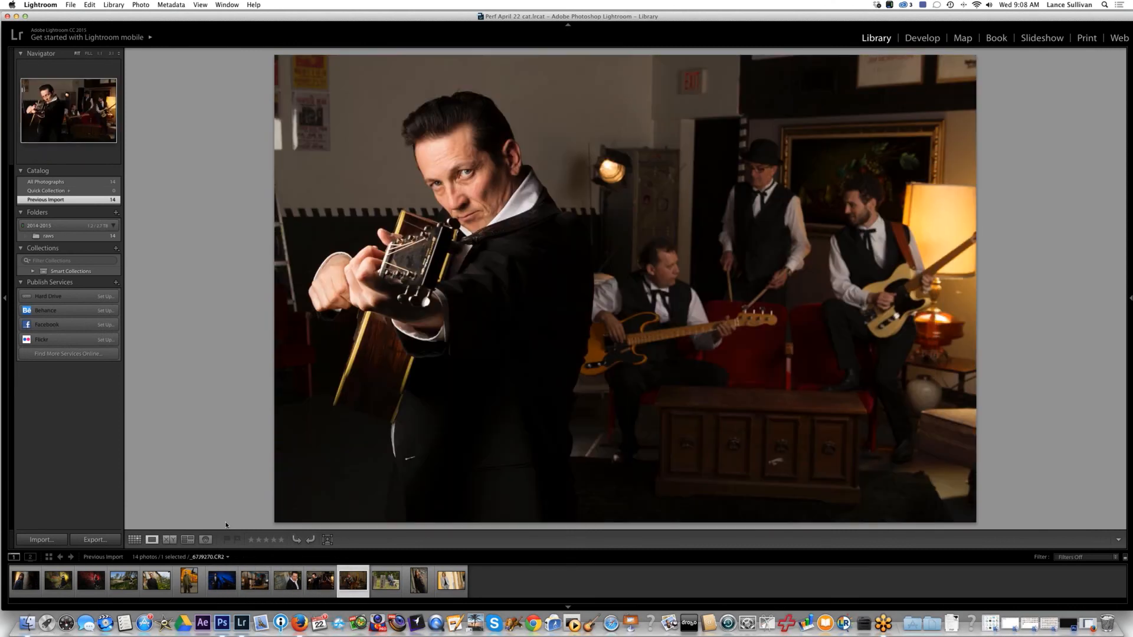
{"action": "key", "text": "Right"}
{"action": "key", "text": "Right"}
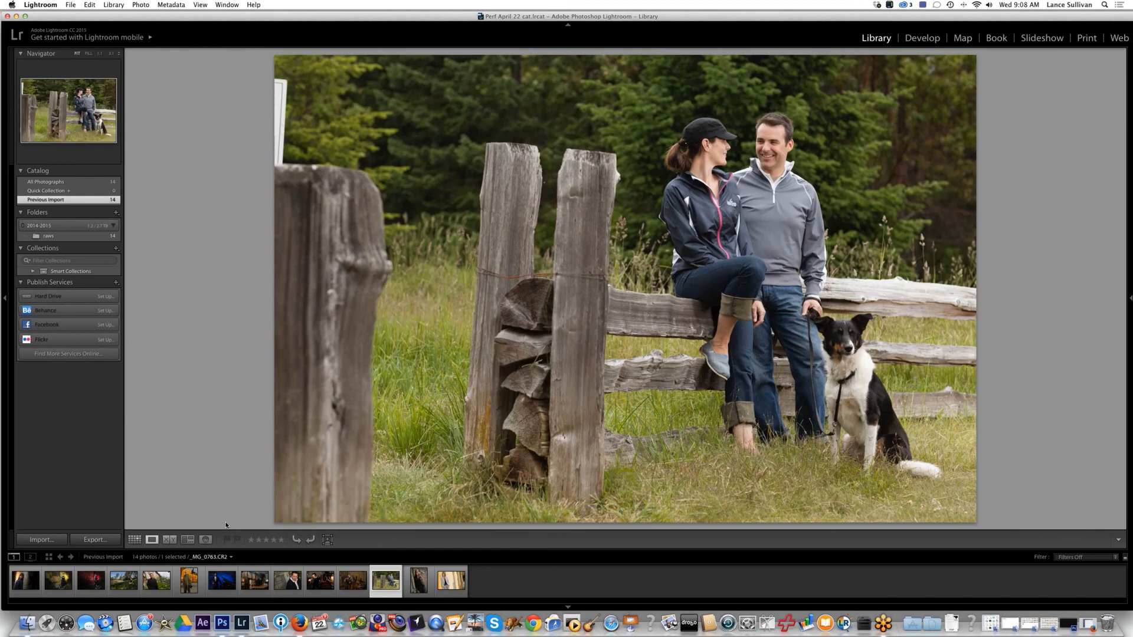
{"action": "key", "text": "Right"}
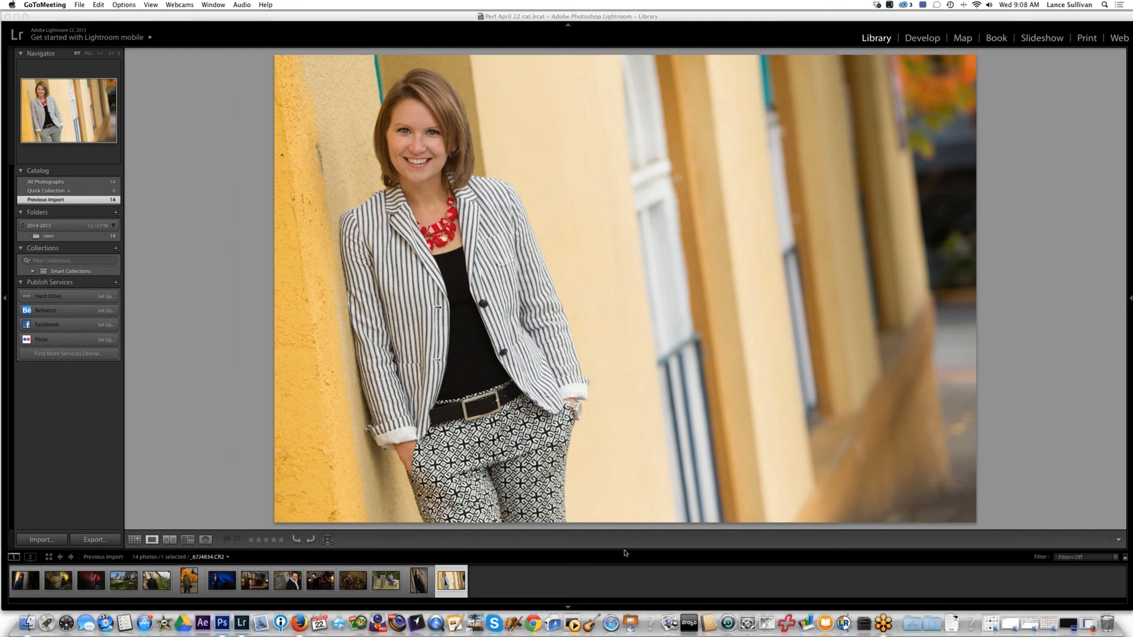
{"action": "left_click", "coordinate": [635, 579]}
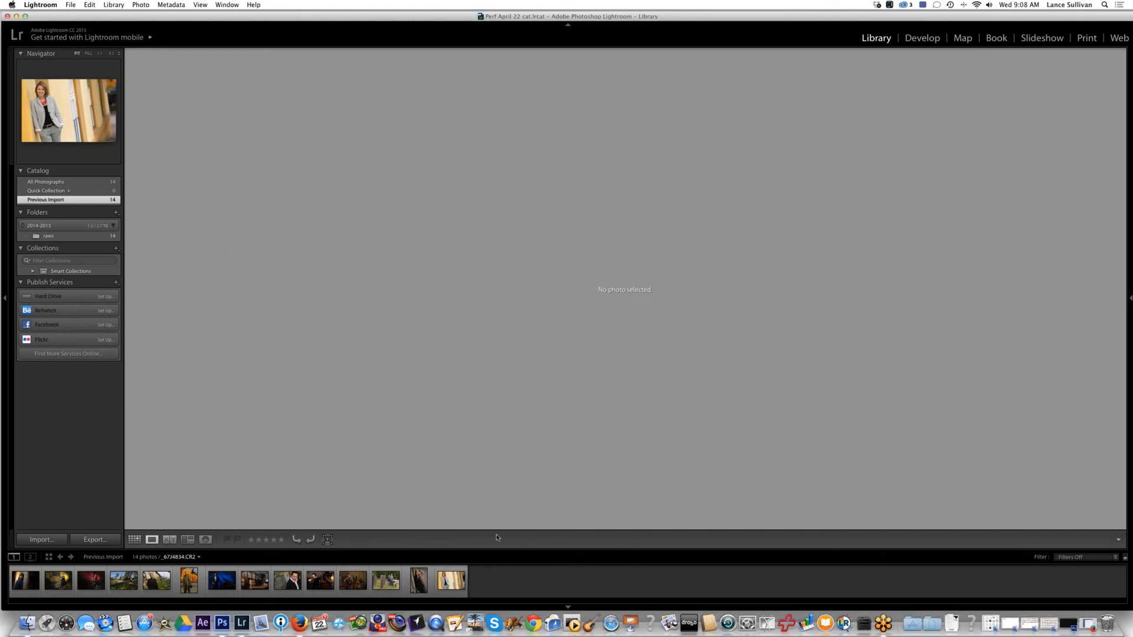
Examine individual sample photos, from the denim-jacket portrait to the mechanic in the workshop.
{"action": "left_click", "coordinate": [23, 576]}
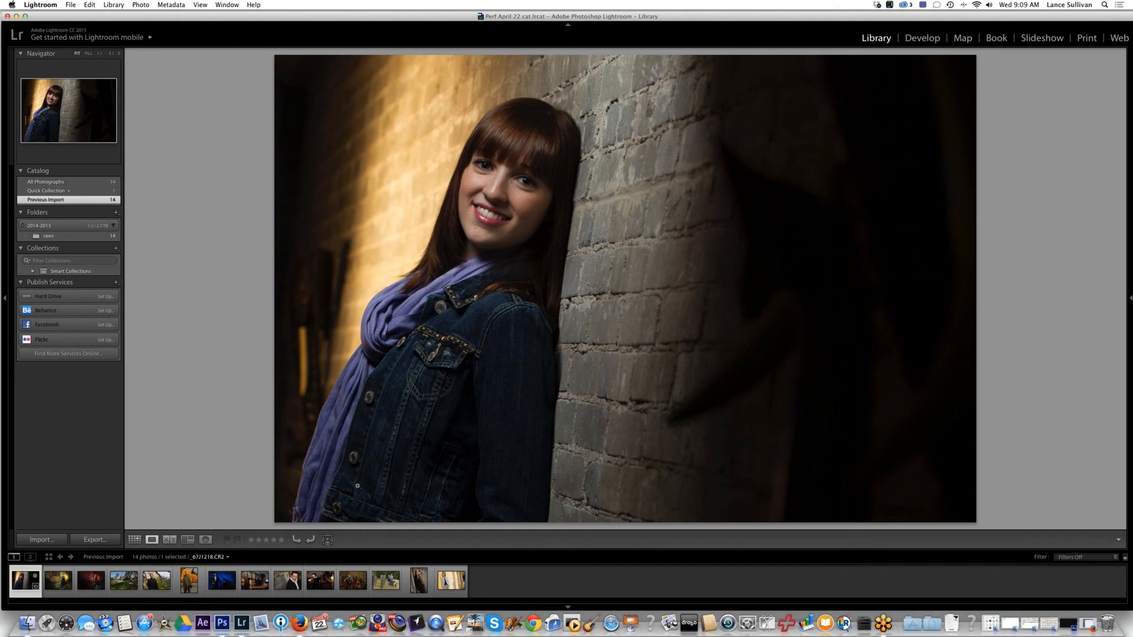
{"action": "left_click", "coordinate": [58, 581]}
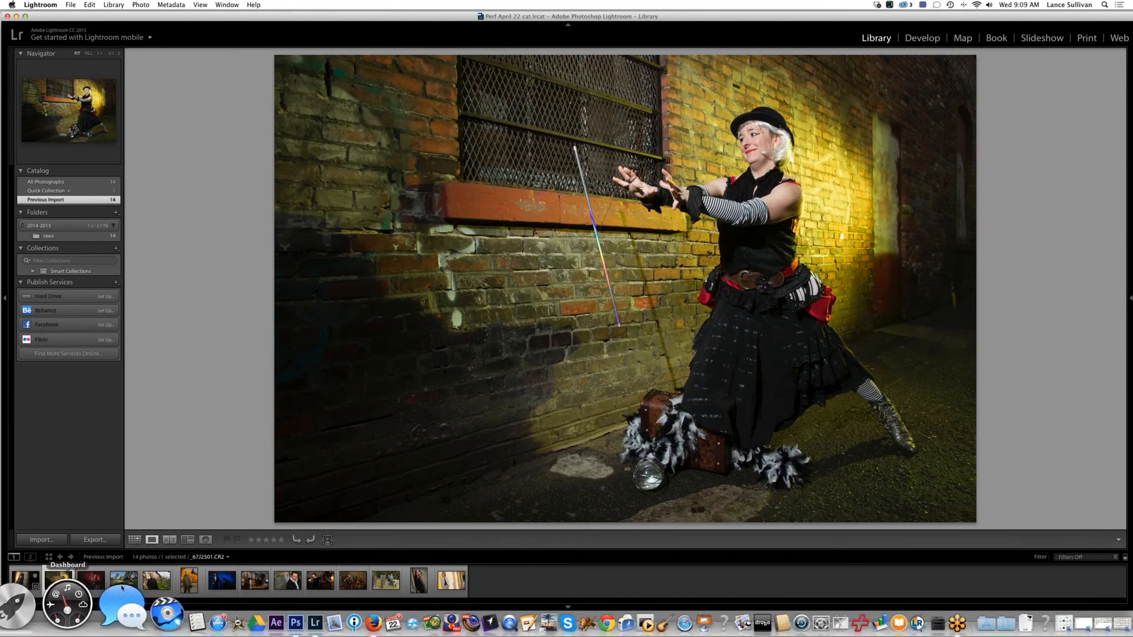
{"action": "left_click", "coordinate": [152, 584]}
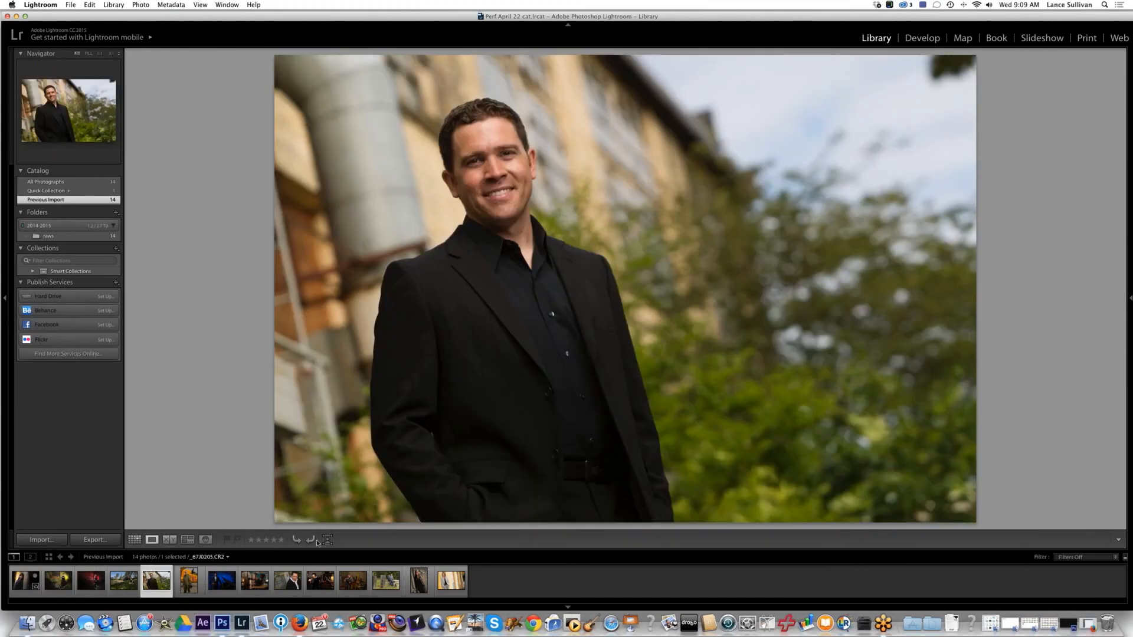
{"action": "left_click", "coordinate": [286, 580]}
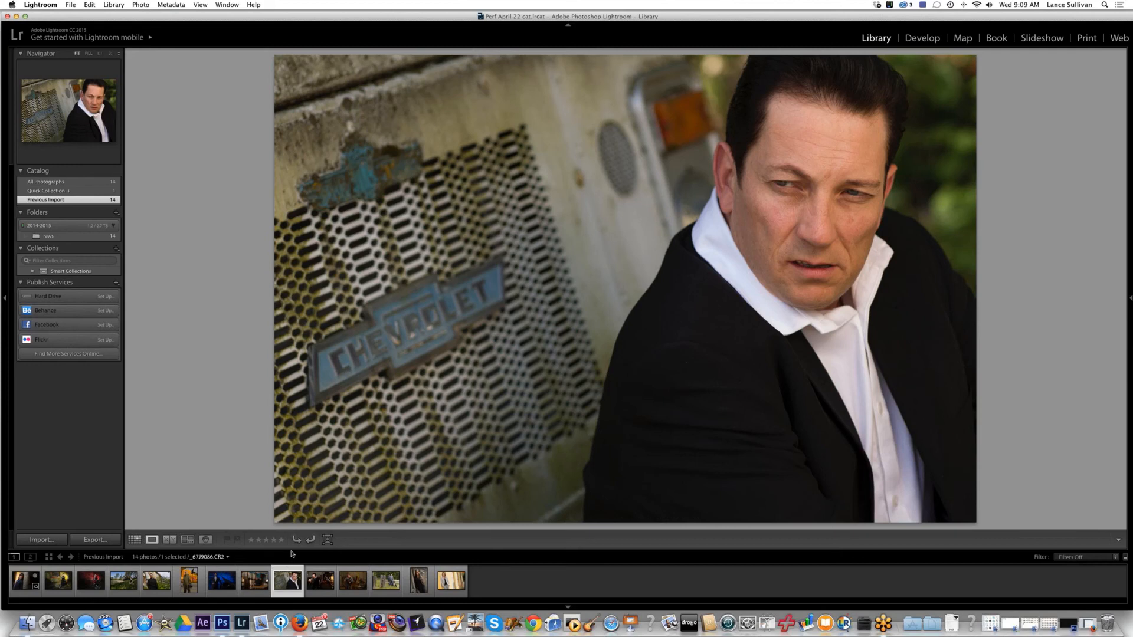
{"action": "key", "text": "Right"}
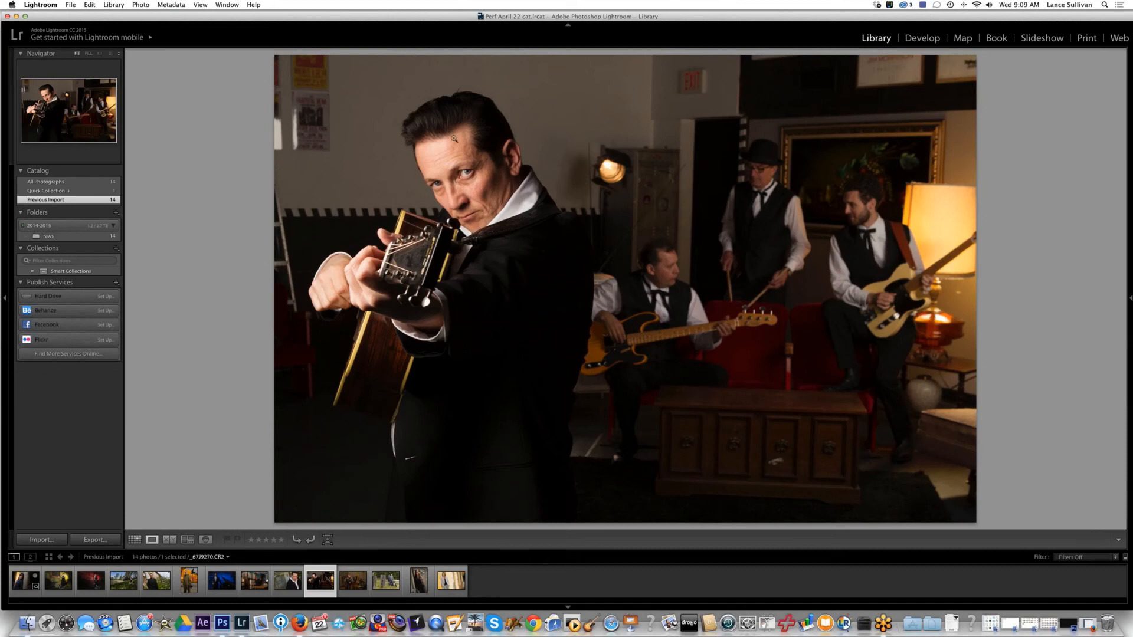
{"action": "left_click", "coordinate": [349, 586]}
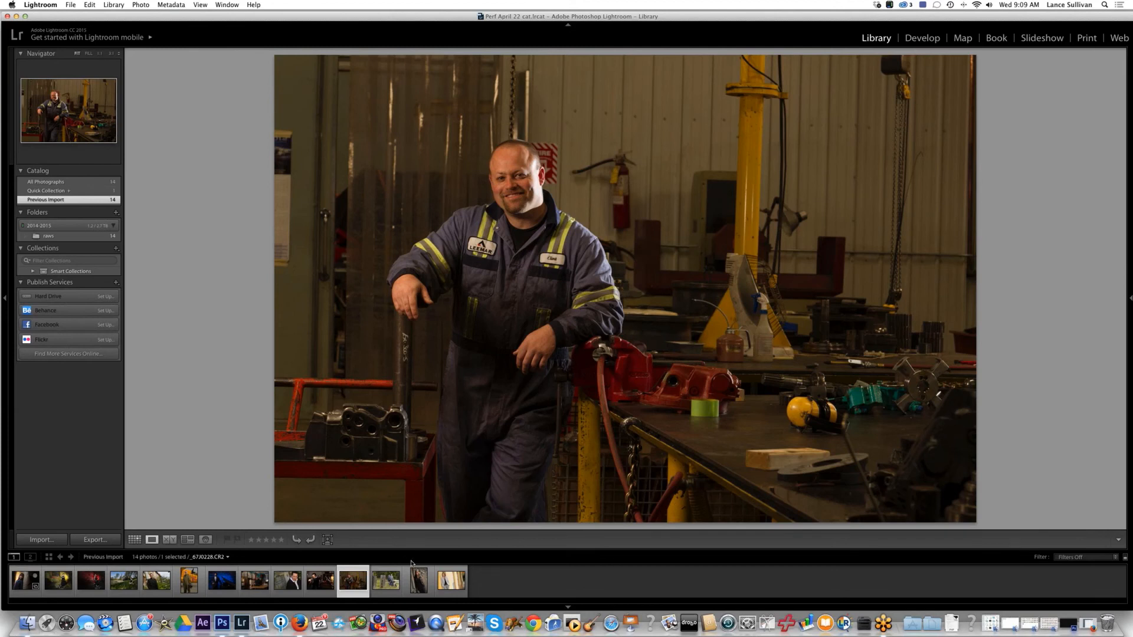
Open the denim-jacket portrait against the brick wall in Develop and send it to the PerfectlyClear v2 external editor.
{"action": "left_click", "coordinate": [19, 584]}
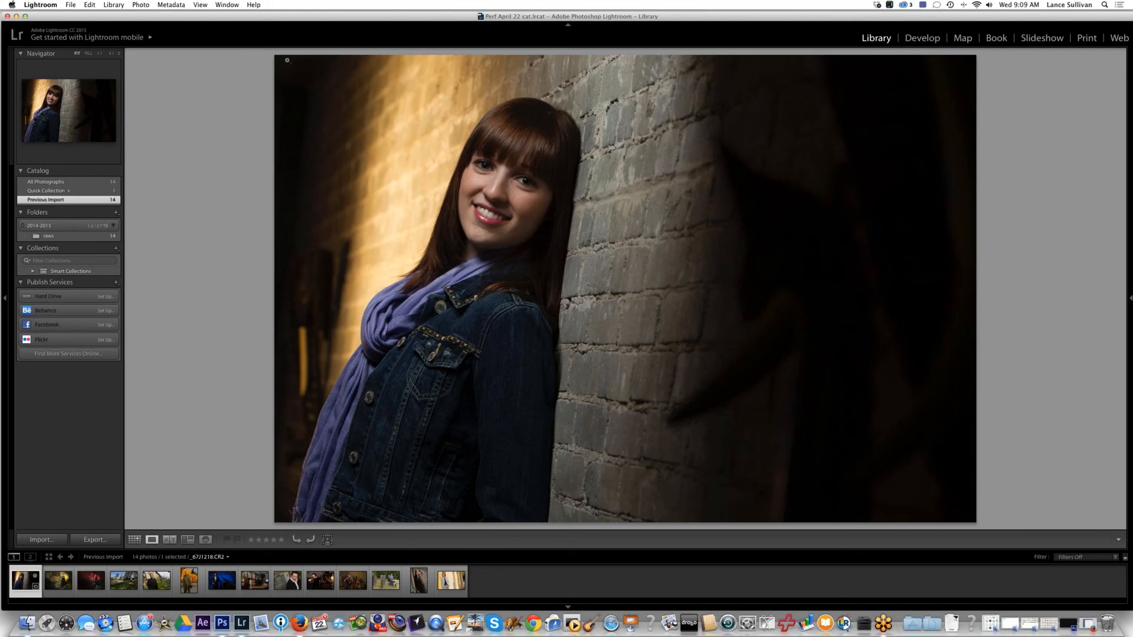
{"action": "key", "text": "d"}
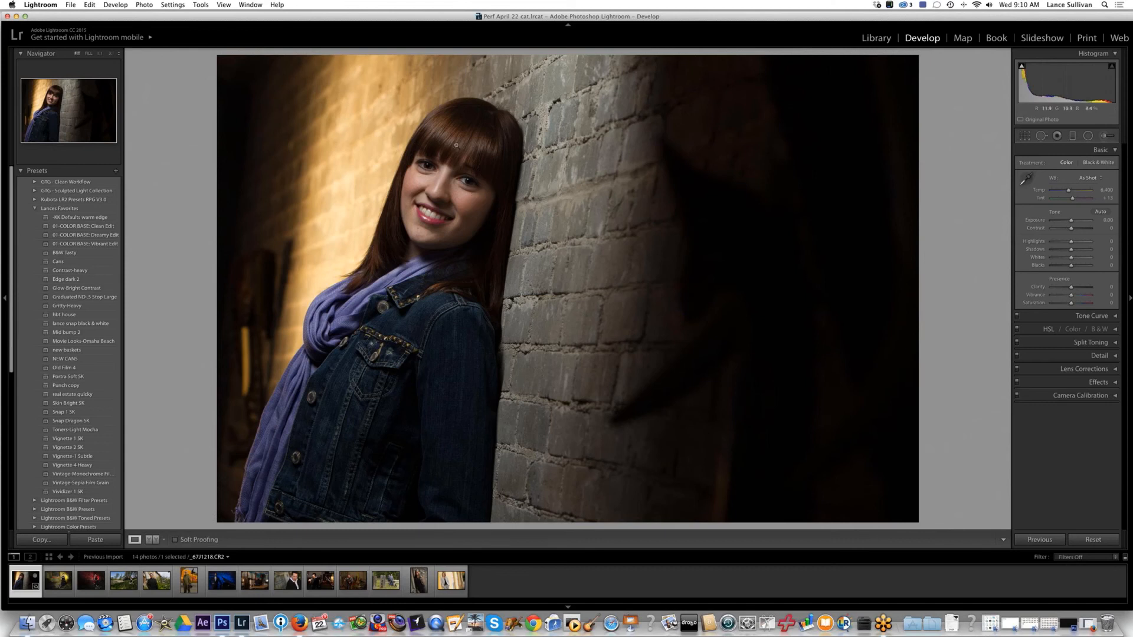
{"action": "right_click", "coordinate": [449, 159]}
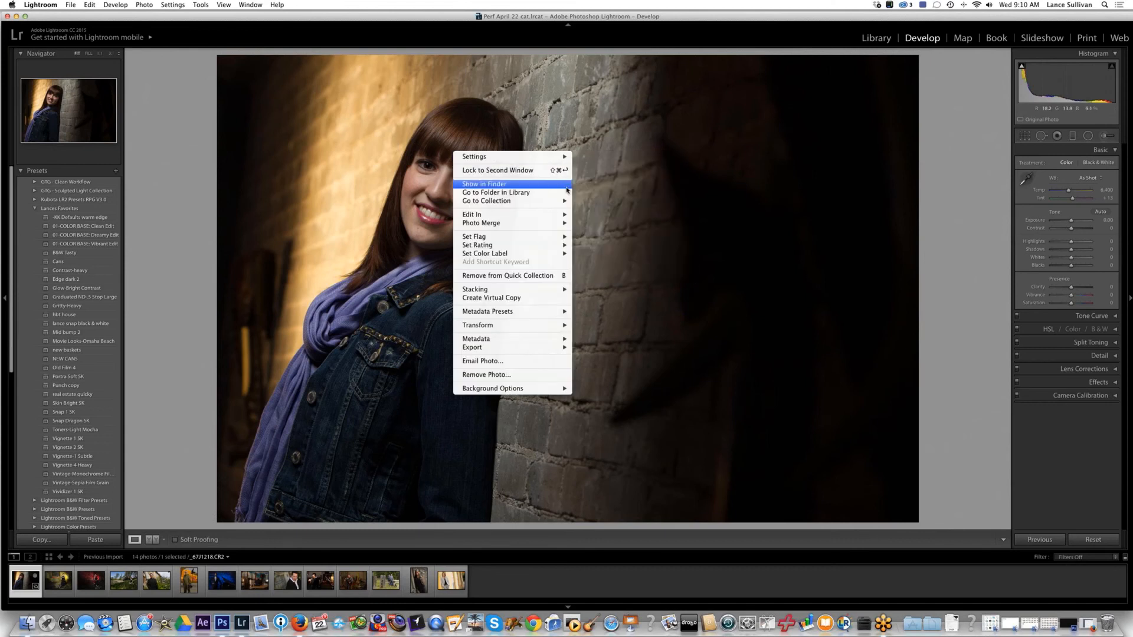
{"action": "mouse_move", "coordinate": [523, 218]}
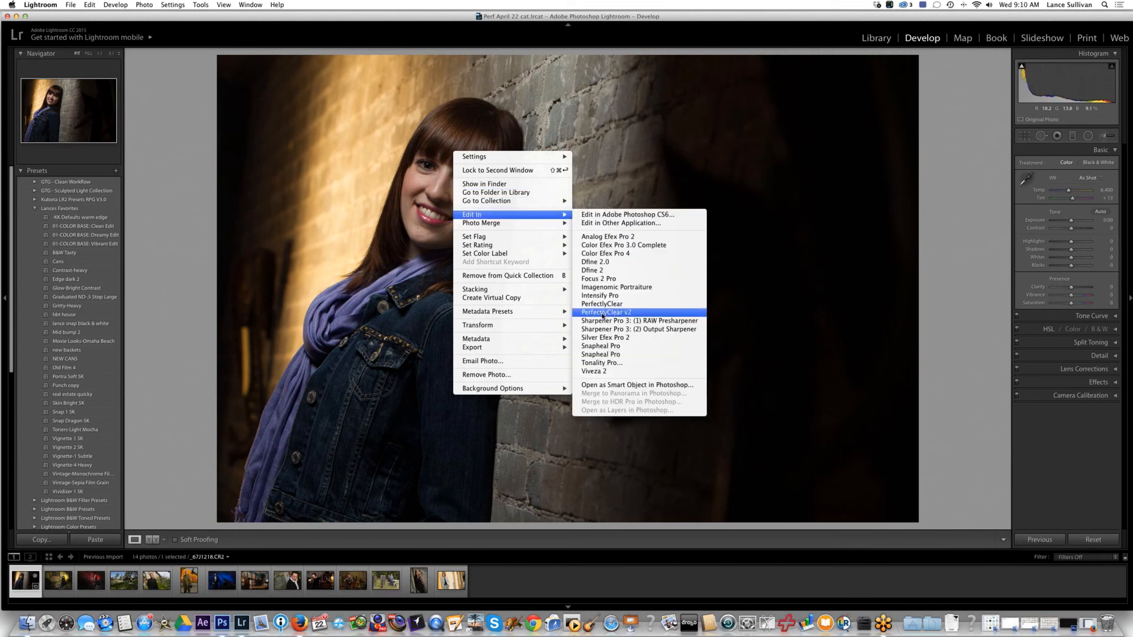
{"action": "left_click", "coordinate": [604, 314]}
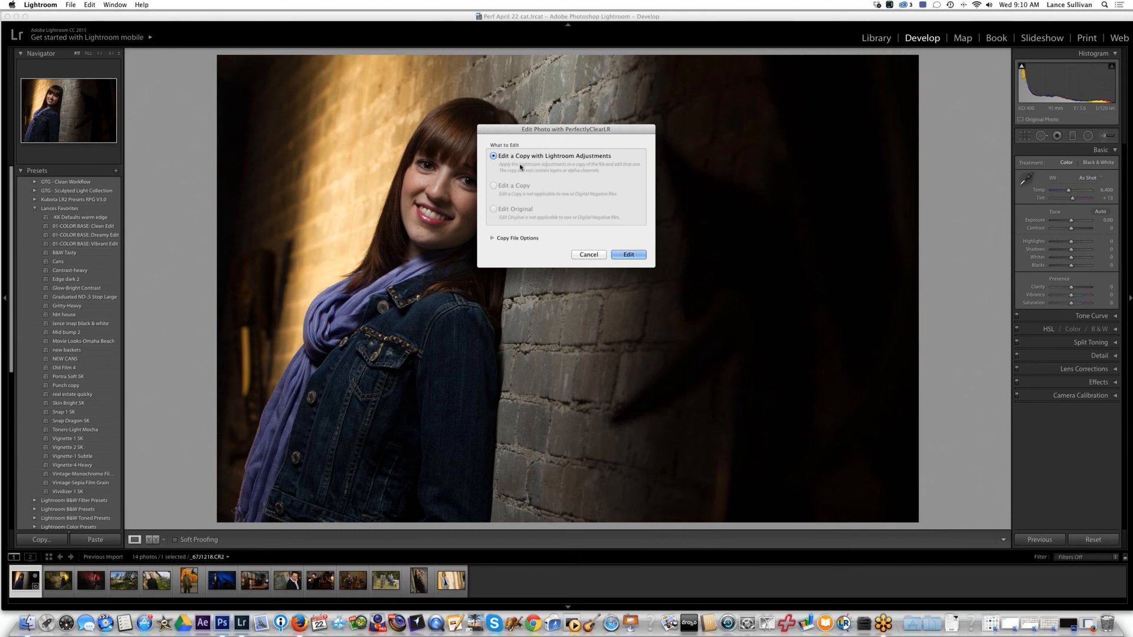
Expand the copy file options and set the file format to JPEG.
{"action": "left_click", "coordinate": [493, 239]}
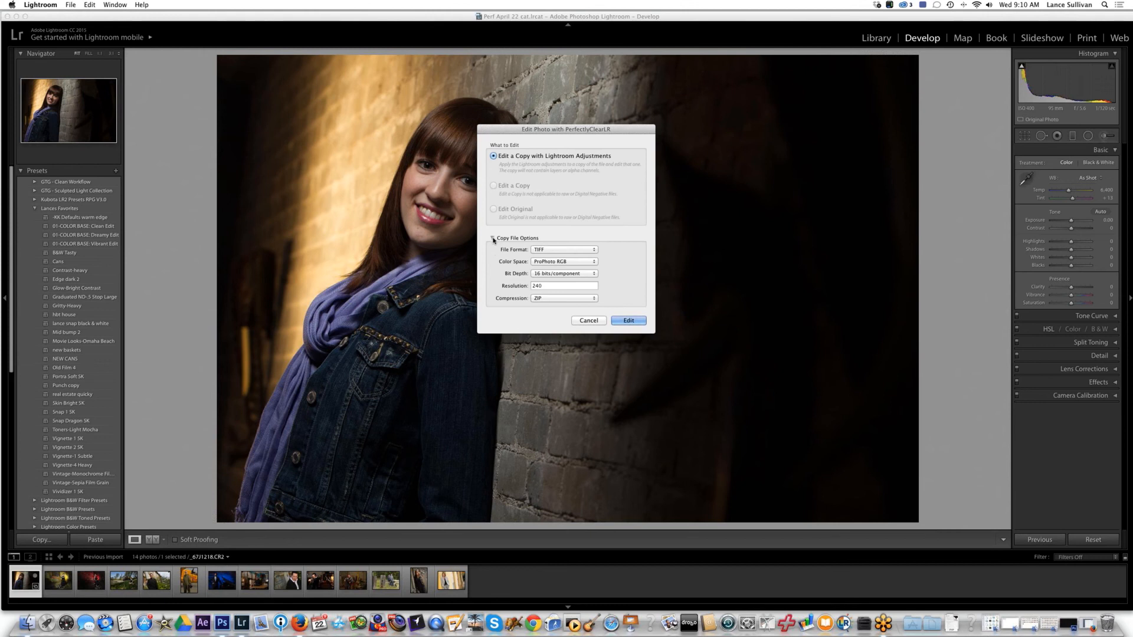
{"action": "left_click", "coordinate": [493, 239]}
{"action": "left_click", "coordinate": [493, 238]}
{"action": "left_click", "coordinate": [546, 251]}
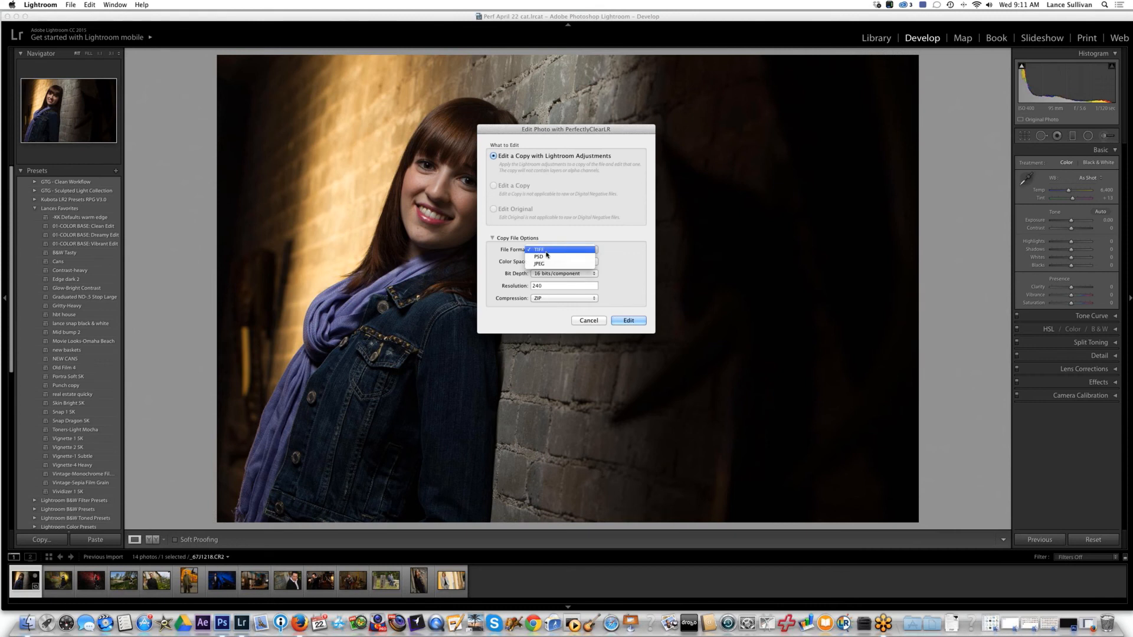
{"action": "left_click", "coordinate": [544, 264]}
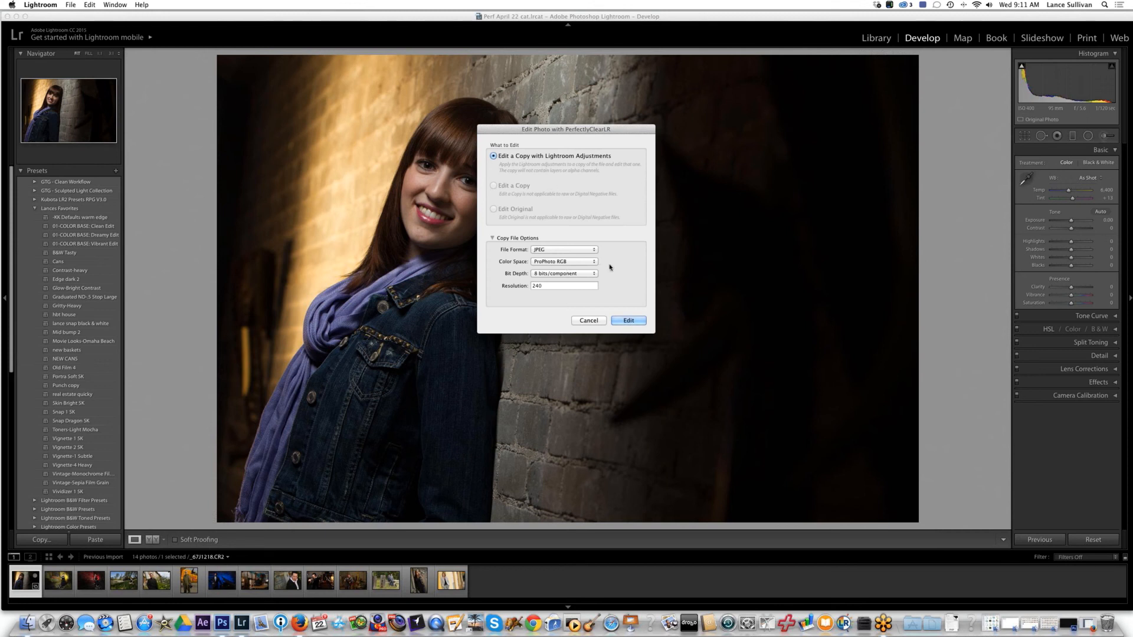
Set the copy's color space to AdobeRGB (1998) and open the copy in the Perfectly Clear plug-in.
{"action": "left_click", "coordinate": [566, 261]}
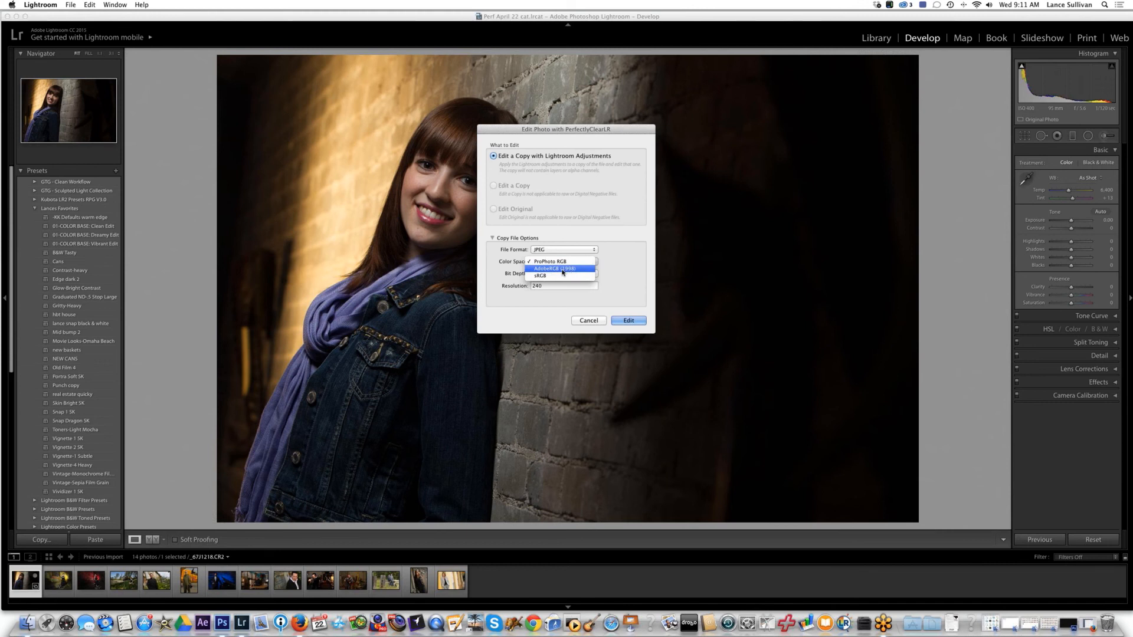
{"action": "left_click", "coordinate": [555, 270]}
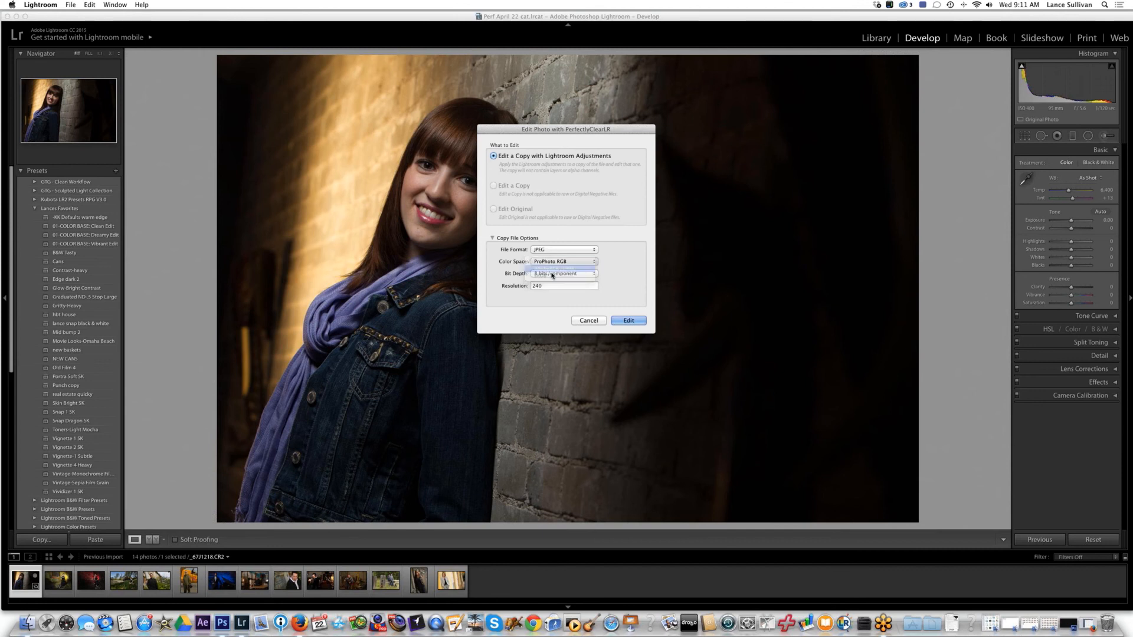
{"action": "left_click", "coordinate": [614, 323]}
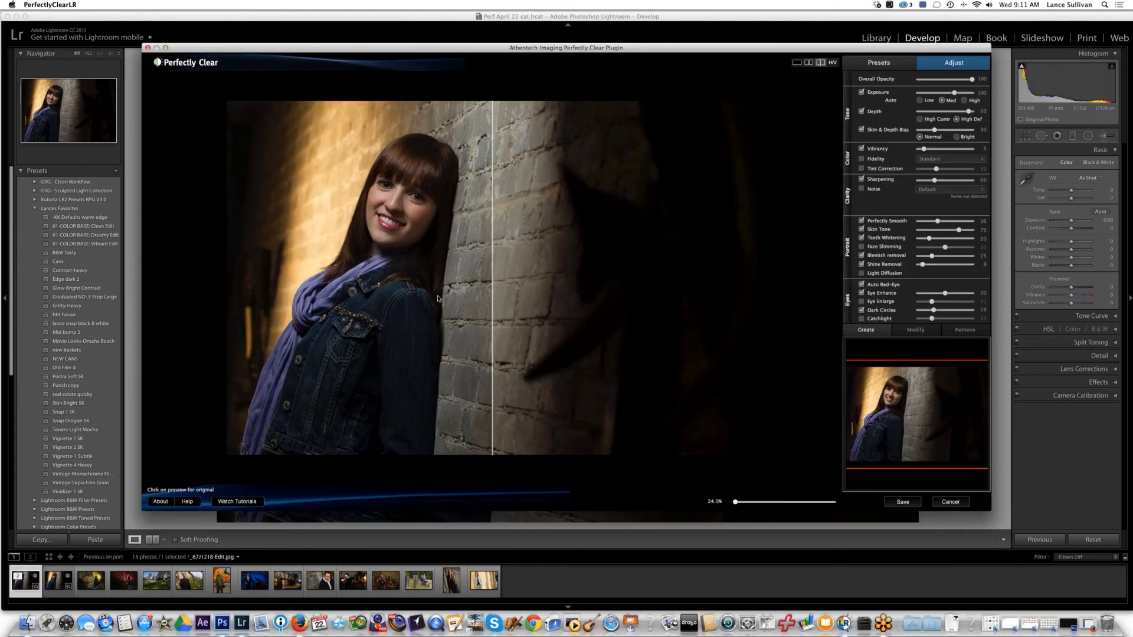
Compare the original and corrected portrait by sweeping the split-view divider across the brick wall and the woman.
{"action": "mouse_move", "coordinate": [490, 237]}
{"action": "left_mouse_down"}
{"action": "mouse_move", "coordinate": [337, 236]}
{"action": "mouse_move", "coordinate": [511, 236]}
{"action": "left_mouse_up"}
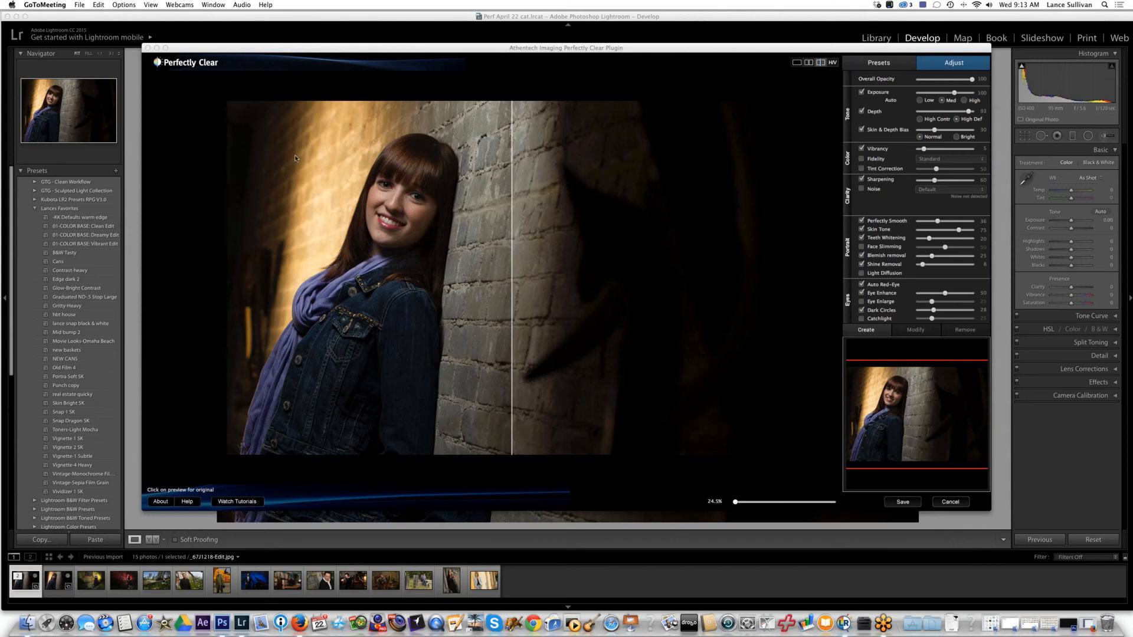
{"action": "left_click", "coordinate": [504, 243]}
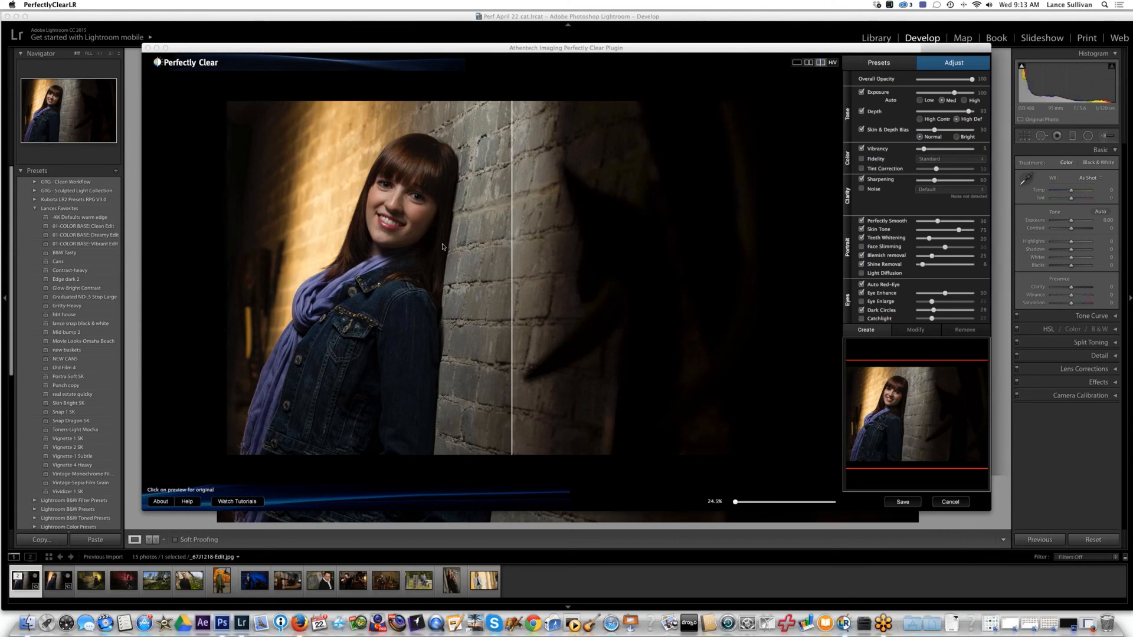
{"action": "left_click_drag", "start_coordinate": [511, 250], "coordinate": [243, 291]}
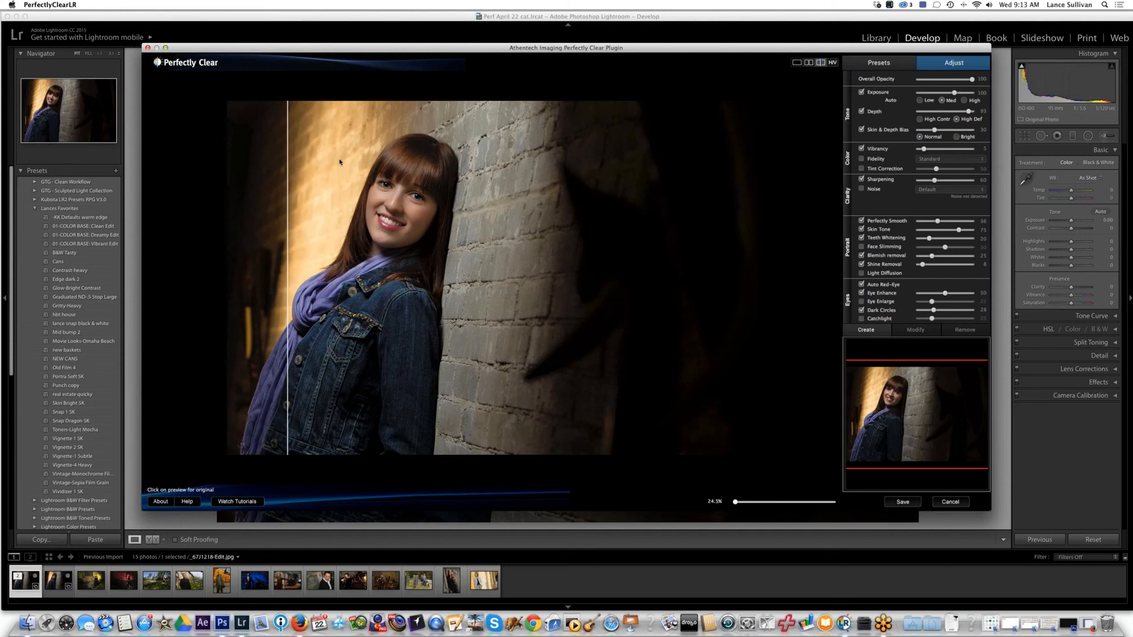
{"action": "left_click_drag", "start_coordinate": [288, 284], "coordinate": [393, 217]}
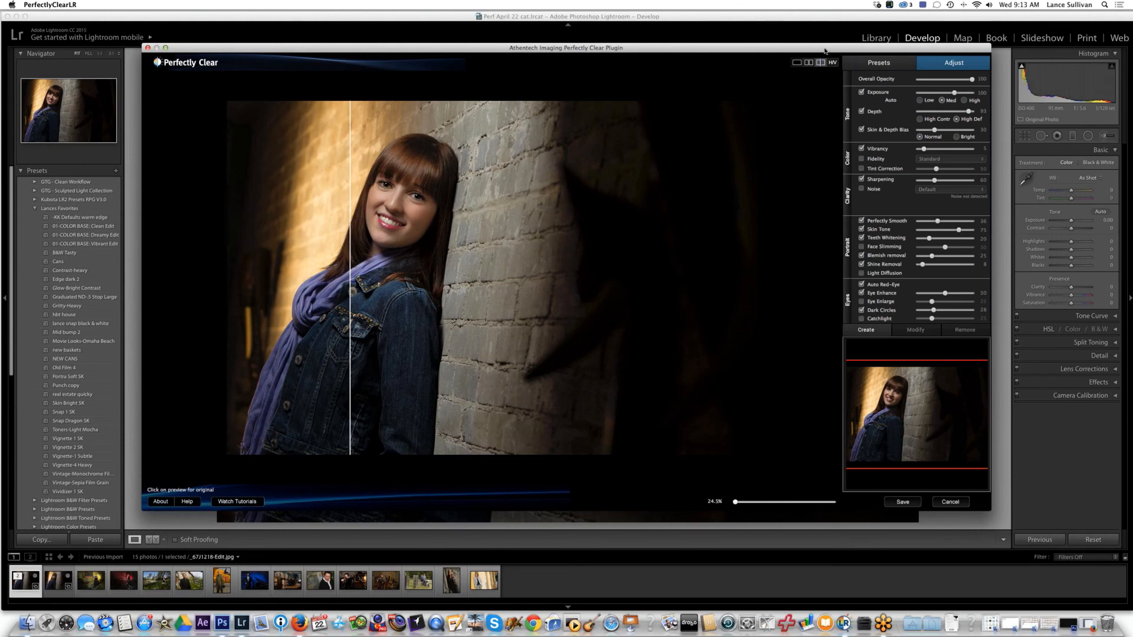
Try the Beautify and Beautify+ presets on the portrait, comparing each with the original across the split-view divider.
{"action": "left_click_drag", "start_coordinate": [824, 51], "coordinate": [857, 43]}
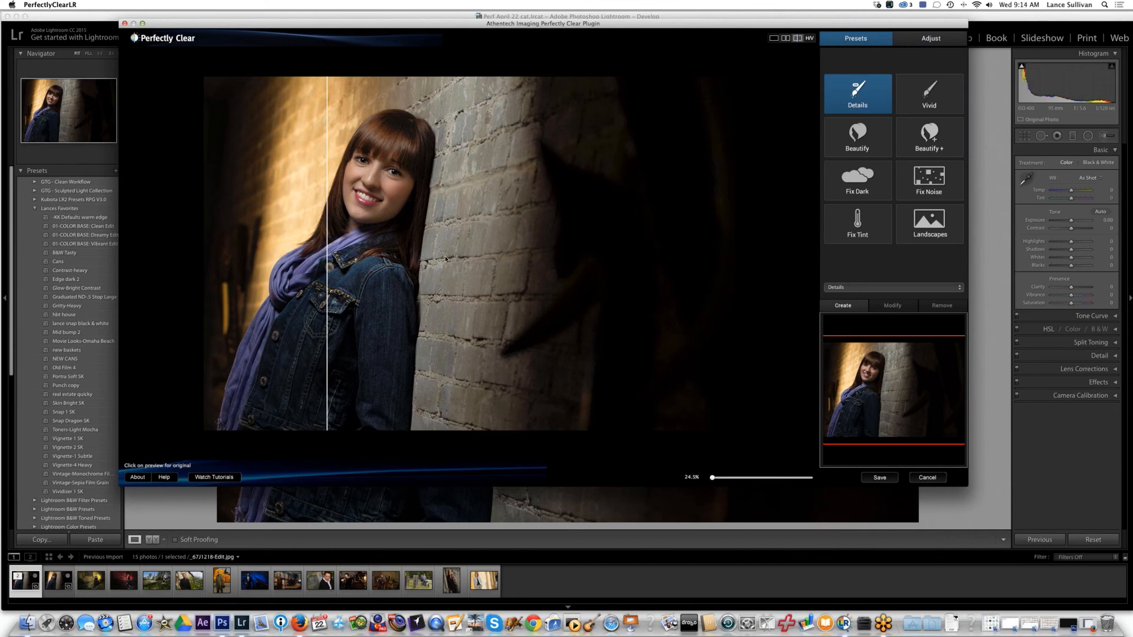
{"action": "left_click", "coordinate": [853, 141]}
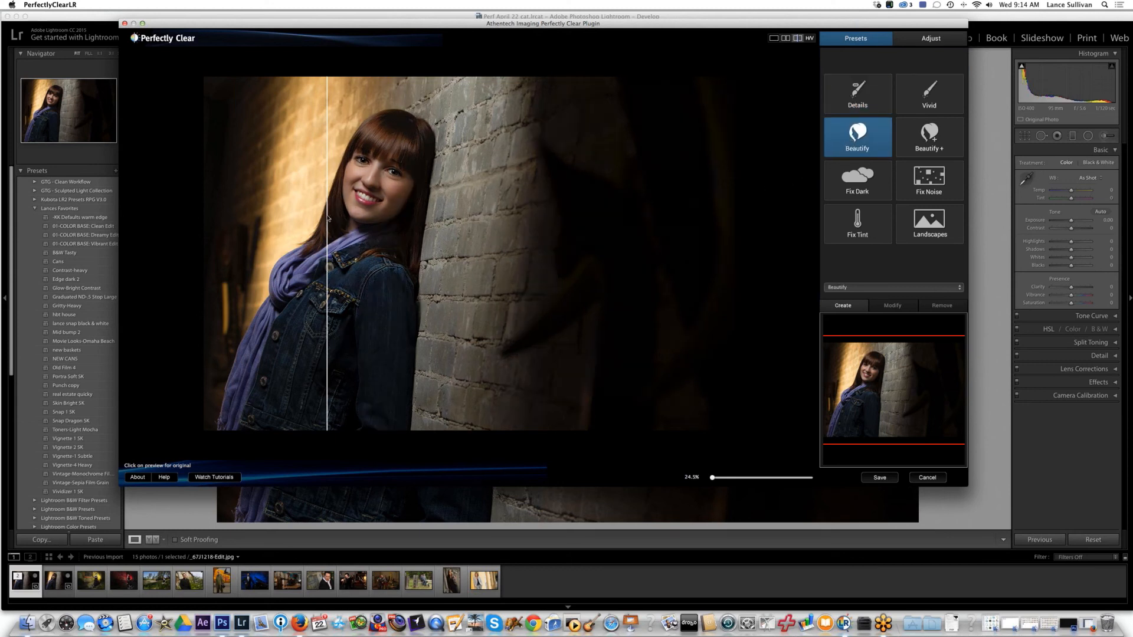
{"action": "mouse_move", "coordinate": [328, 214]}
{"action": "left_mouse_down"}
{"action": "mouse_move", "coordinate": [450, 198]}
{"action": "mouse_move", "coordinate": [319, 204]}
{"action": "left_mouse_up"}
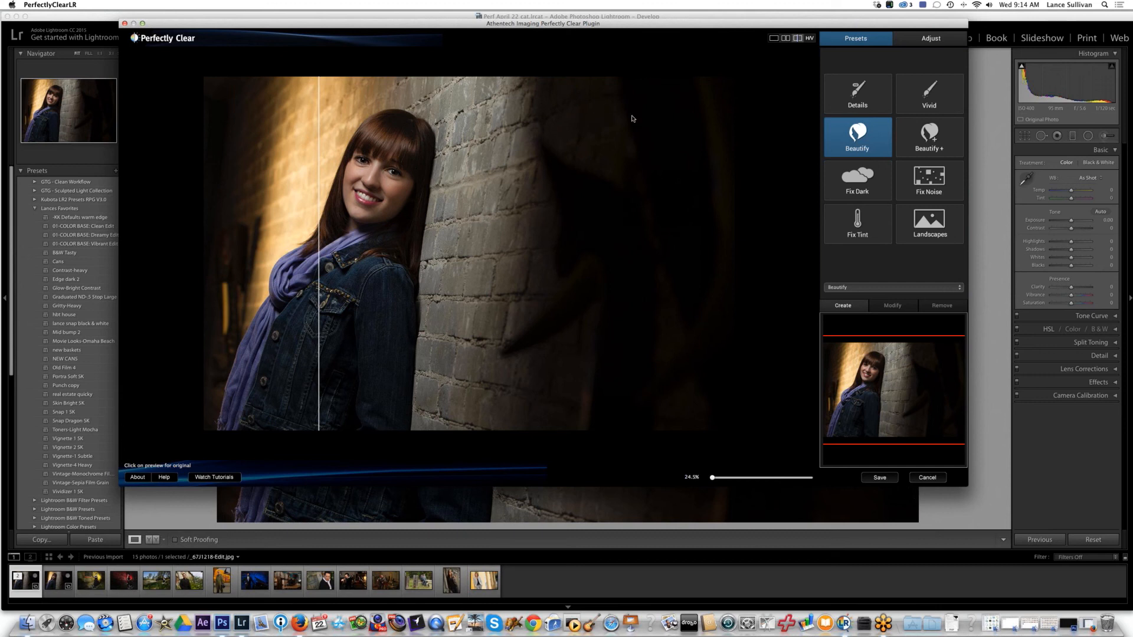
{"action": "left_click", "coordinate": [910, 146]}
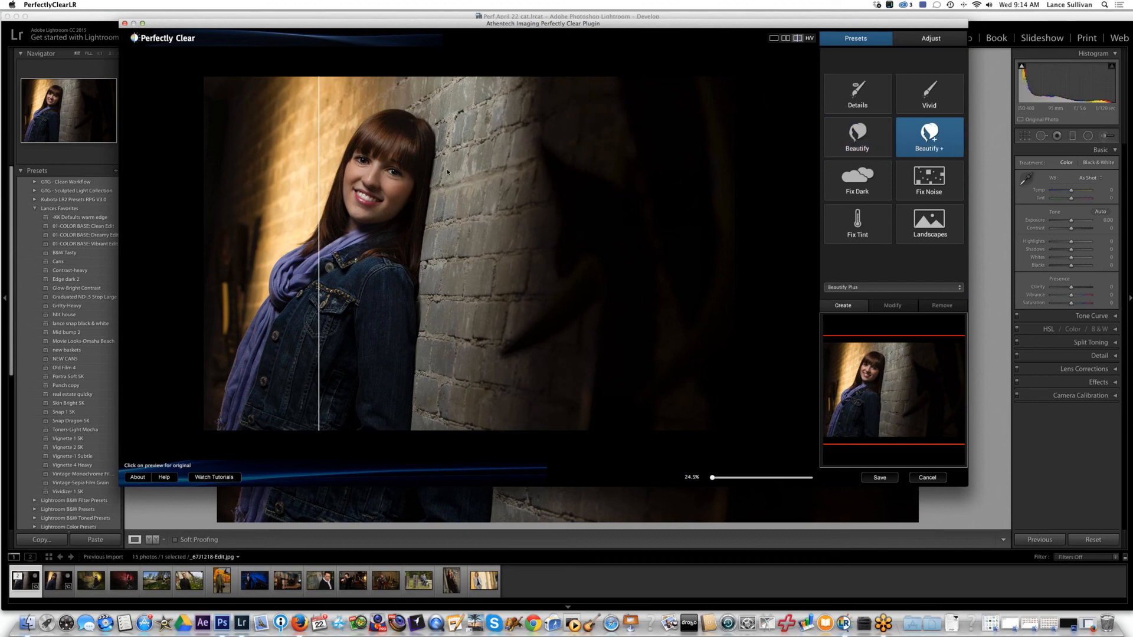
{"action": "mouse_move", "coordinate": [319, 231]}
{"action": "left_mouse_down"}
{"action": "mouse_move", "coordinate": [422, 218]}
{"action": "mouse_move", "coordinate": [317, 215]}
{"action": "mouse_move", "coordinate": [431, 213]}
{"action": "mouse_move", "coordinate": [318, 216]}
{"action": "mouse_move", "coordinate": [417, 217]}
{"action": "mouse_move", "coordinate": [336, 217]}
{"action": "mouse_move", "coordinate": [372, 221]}
{"action": "mouse_move", "coordinate": [335, 231]}
{"action": "mouse_move", "coordinate": [408, 232]}
{"action": "mouse_move", "coordinate": [319, 236]}
{"action": "left_mouse_up"}
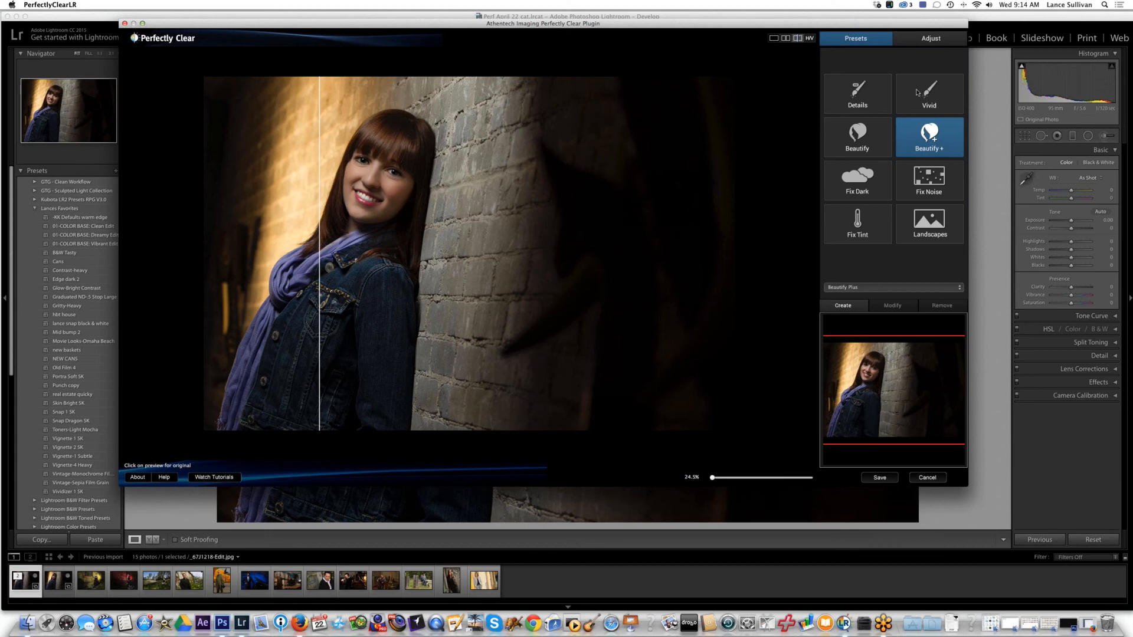
Try the Details and Vivid presets, and compare the Vivid version with the original in the split view.
{"action": "left_click", "coordinate": [854, 95]}
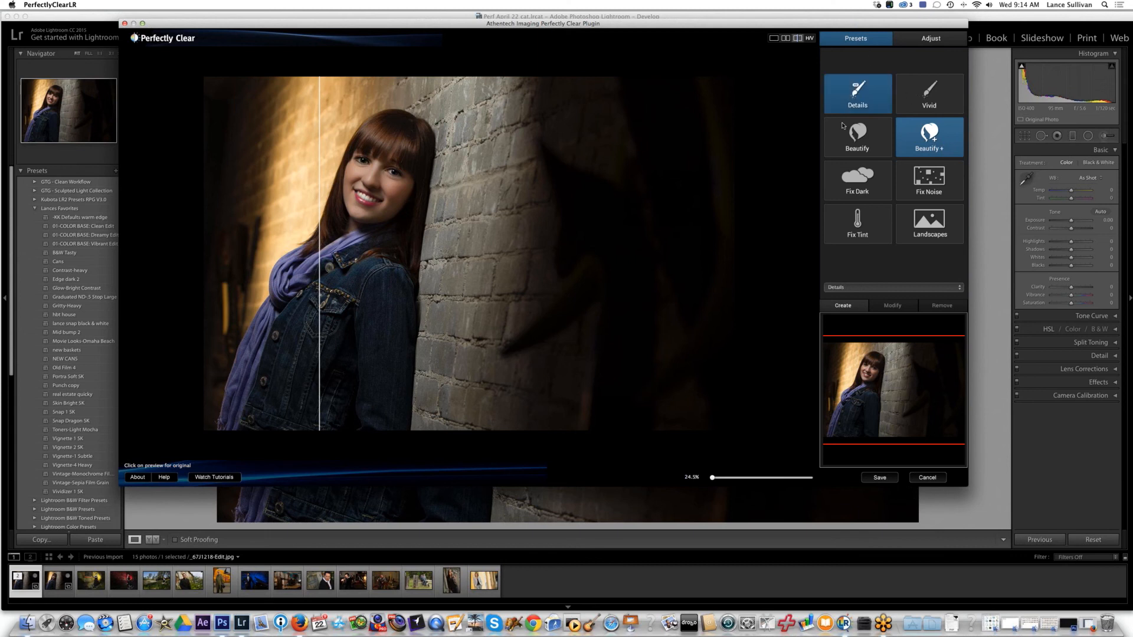
{"action": "left_click", "coordinate": [919, 97]}
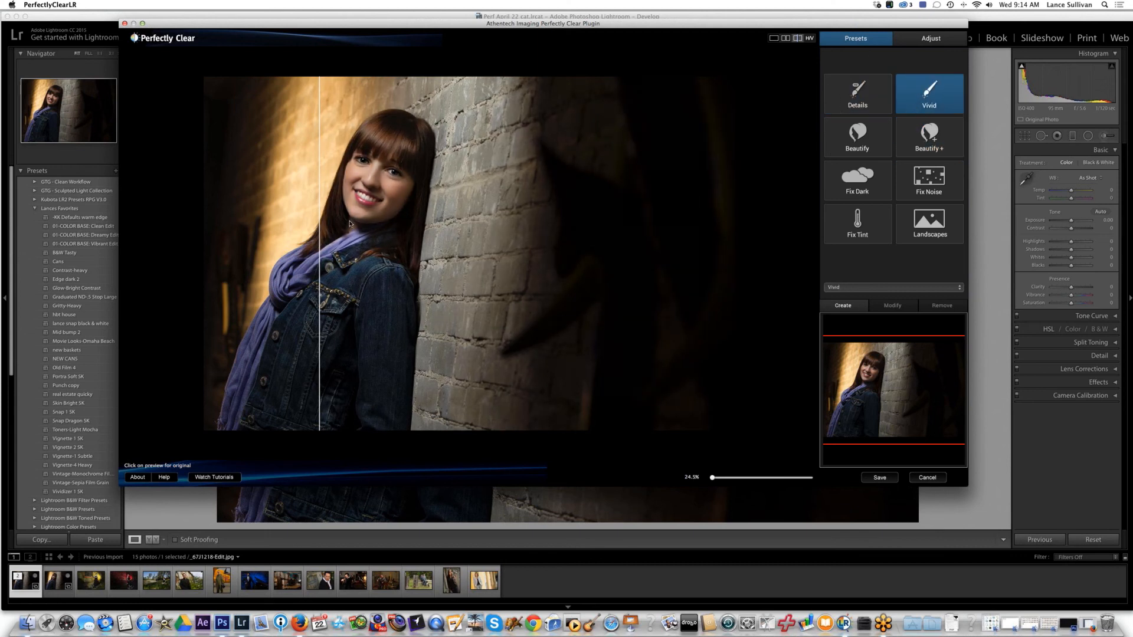
{"action": "mouse_move", "coordinate": [319, 242]}
{"action": "left_mouse_down"}
{"action": "mouse_move", "coordinate": [430, 235]}
{"action": "mouse_move", "coordinate": [322, 238]}
{"action": "left_mouse_up"}
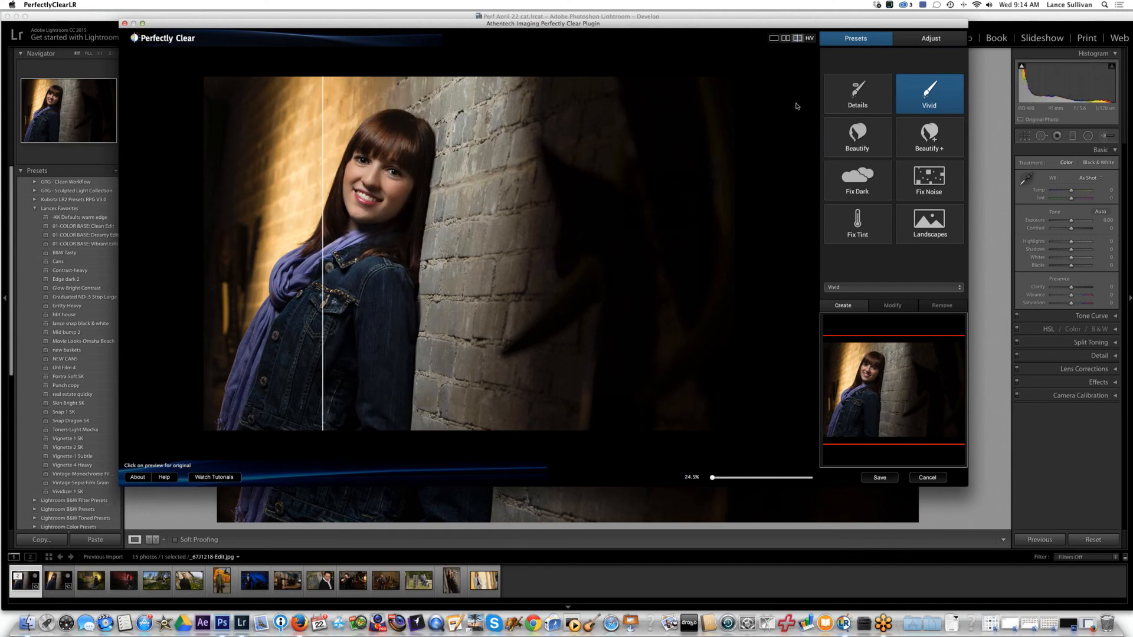
Try the Beautify, Beautify+, Fix Dark and Fix Noise presets, checking Fix Noise against the original with the divider.
{"action": "left_click", "coordinate": [854, 148]}
{"action": "left_click", "coordinate": [910, 143]}
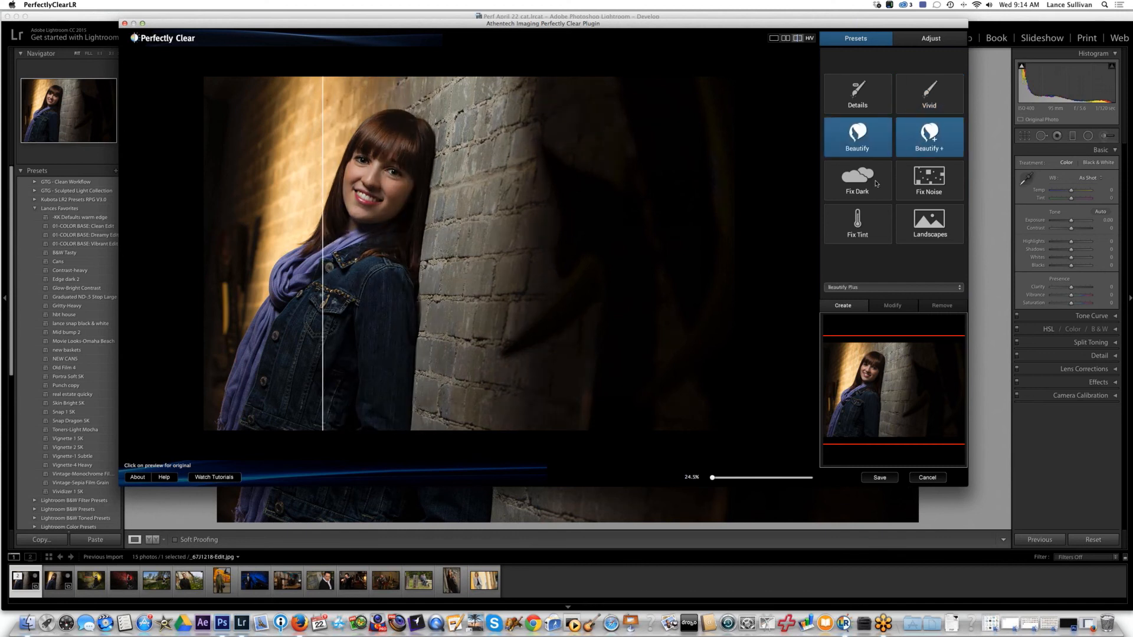
{"action": "left_click", "coordinate": [875, 182]}
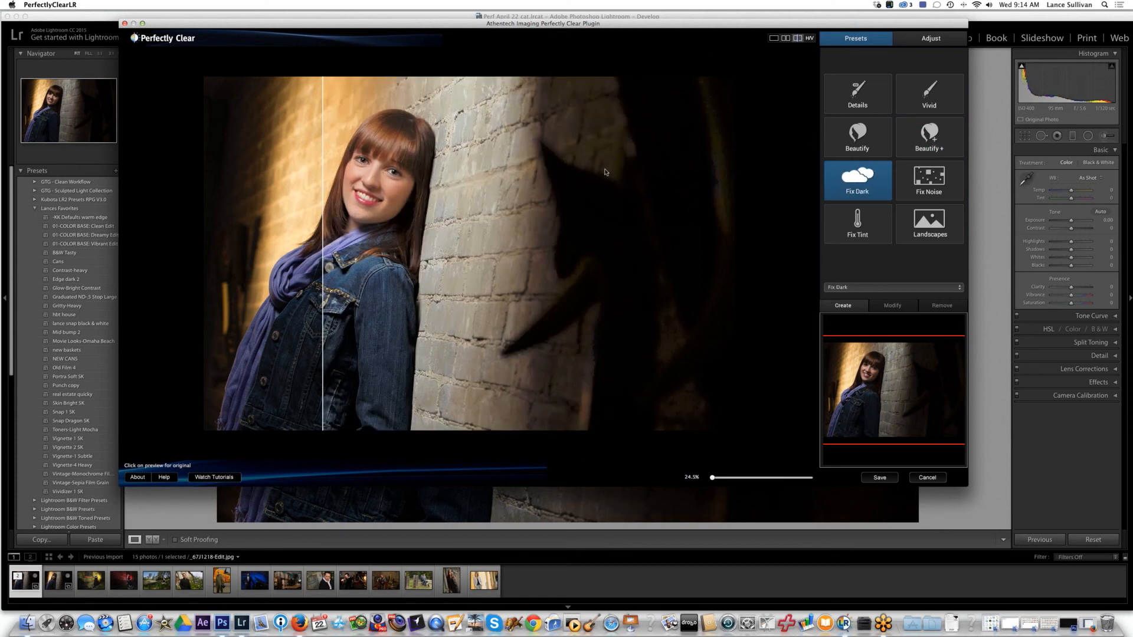
{"action": "left_click", "coordinate": [927, 190]}
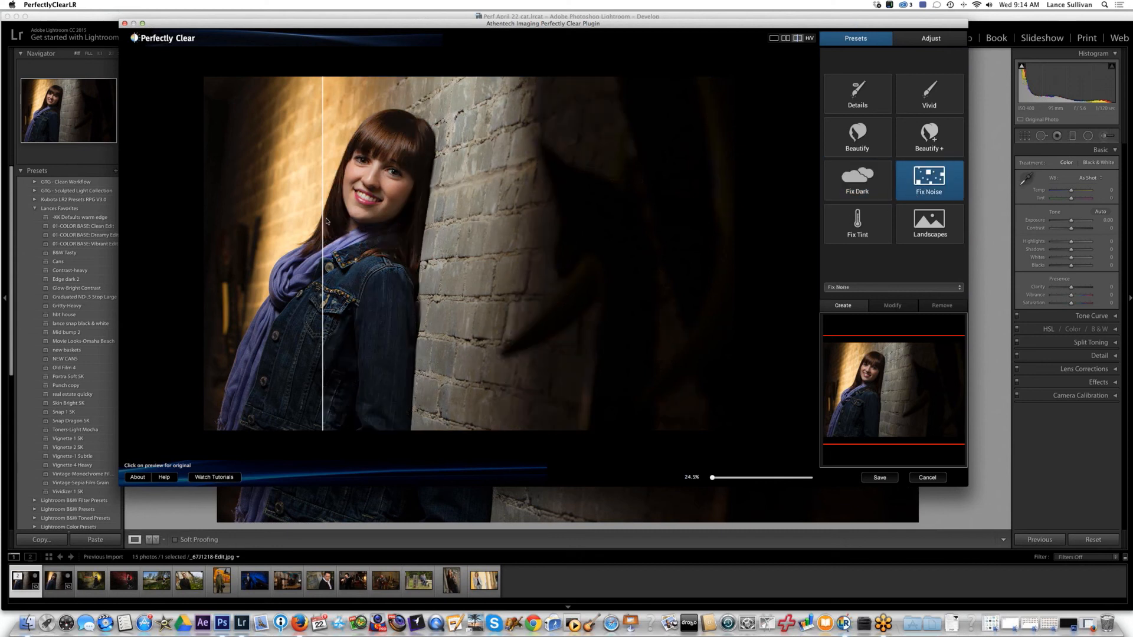
{"action": "left_click_drag", "start_coordinate": [323, 219], "coordinate": [299, 211]}
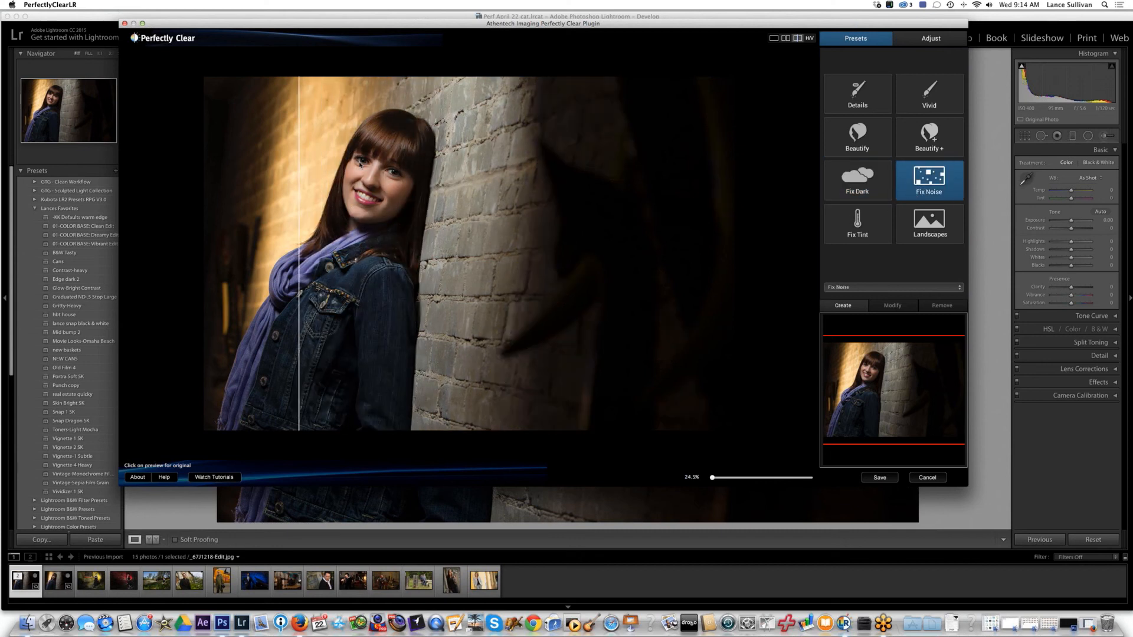
Alternate between the Details and Fix Noise presets, and also try Fix Tint and Landscapes on the portrait.
{"action": "left_click", "coordinate": [859, 99]}
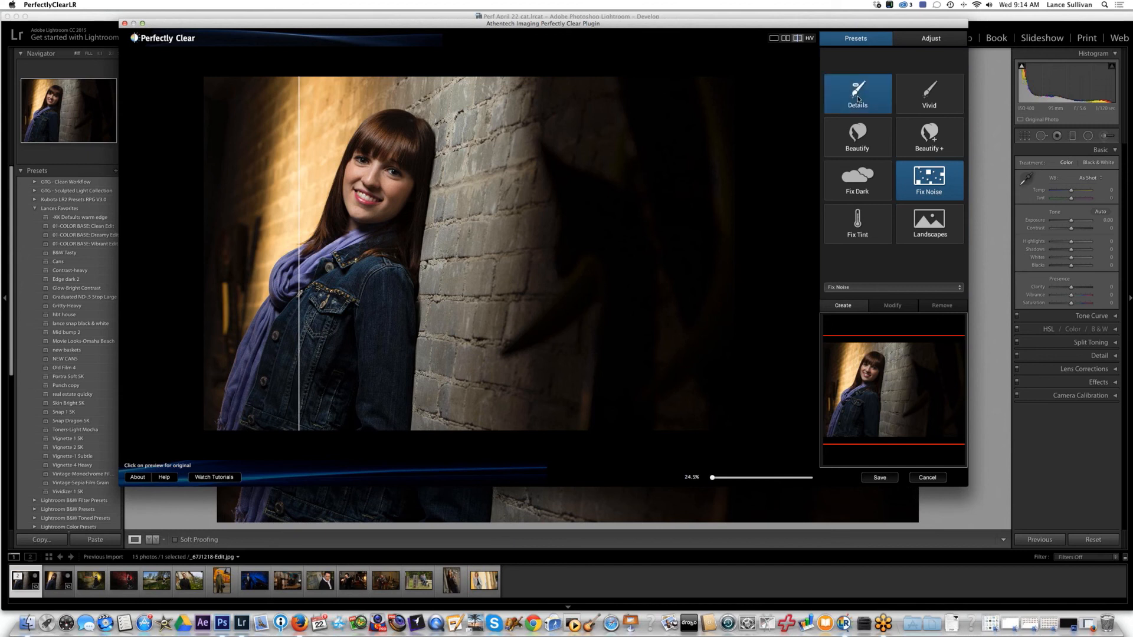
{"action": "left_click", "coordinate": [929, 188]}
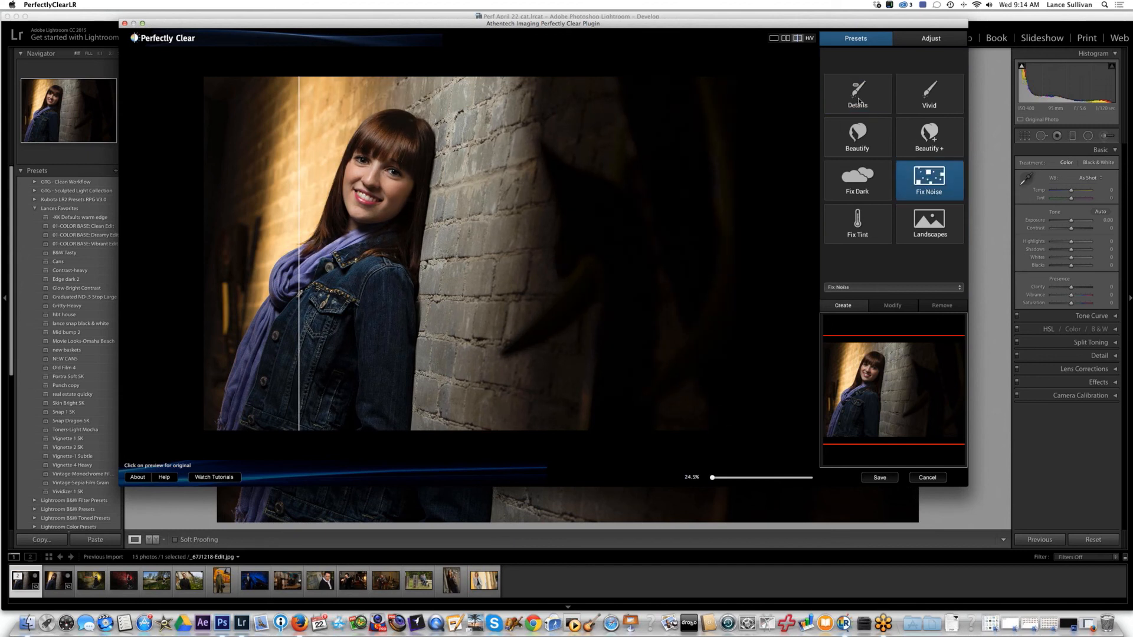
{"action": "left_click", "coordinate": [859, 100]}
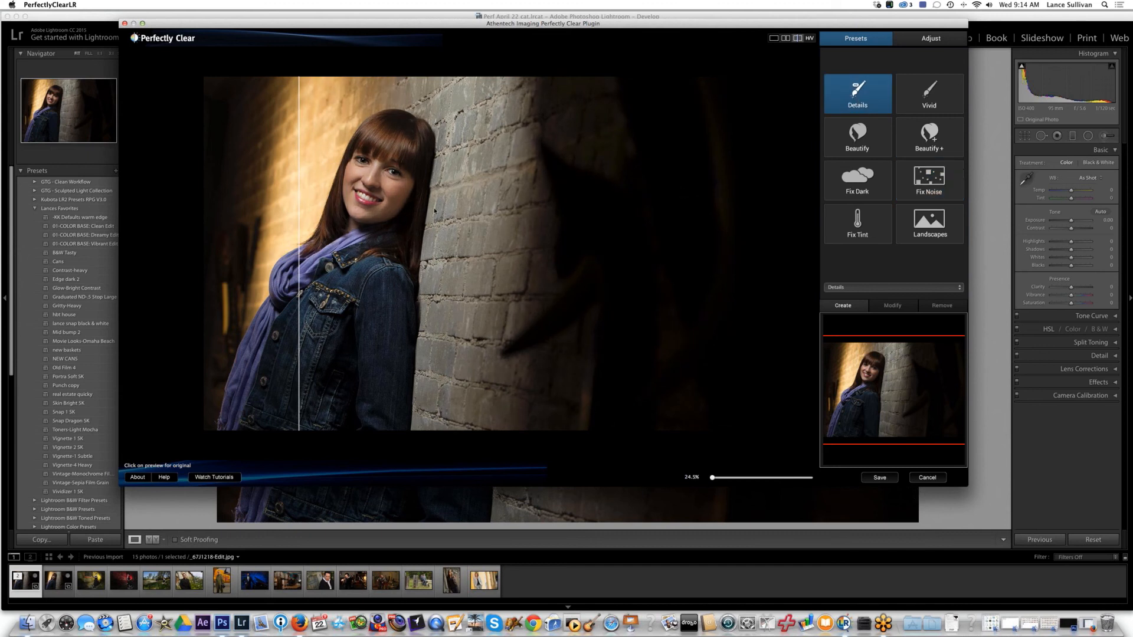
{"action": "left_click", "coordinate": [865, 226]}
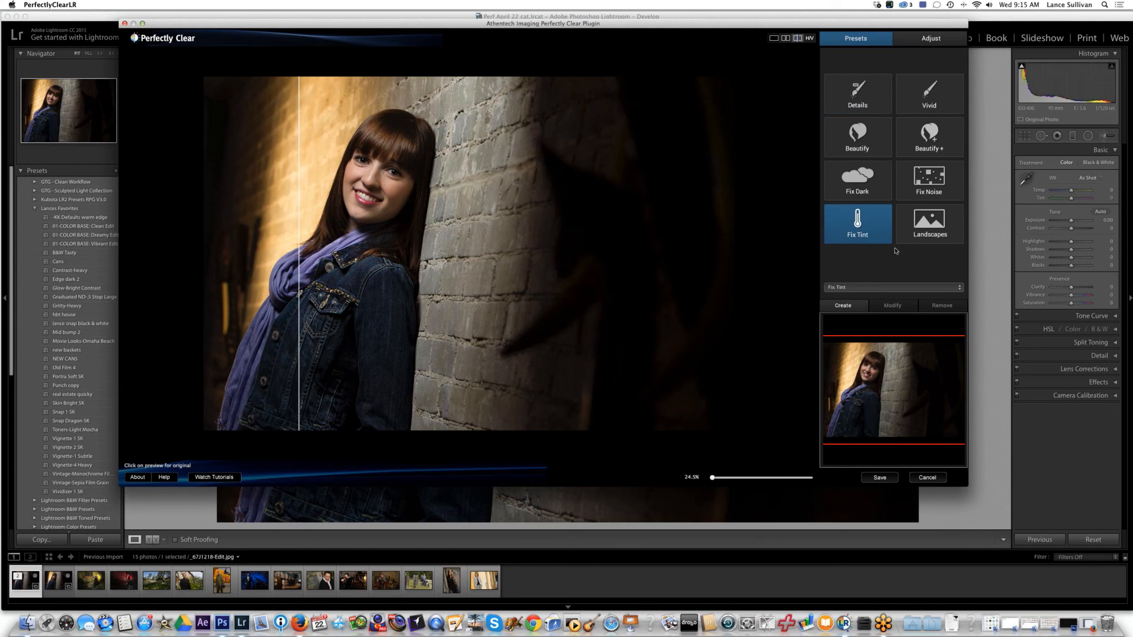
{"action": "left_click", "coordinate": [914, 238]}
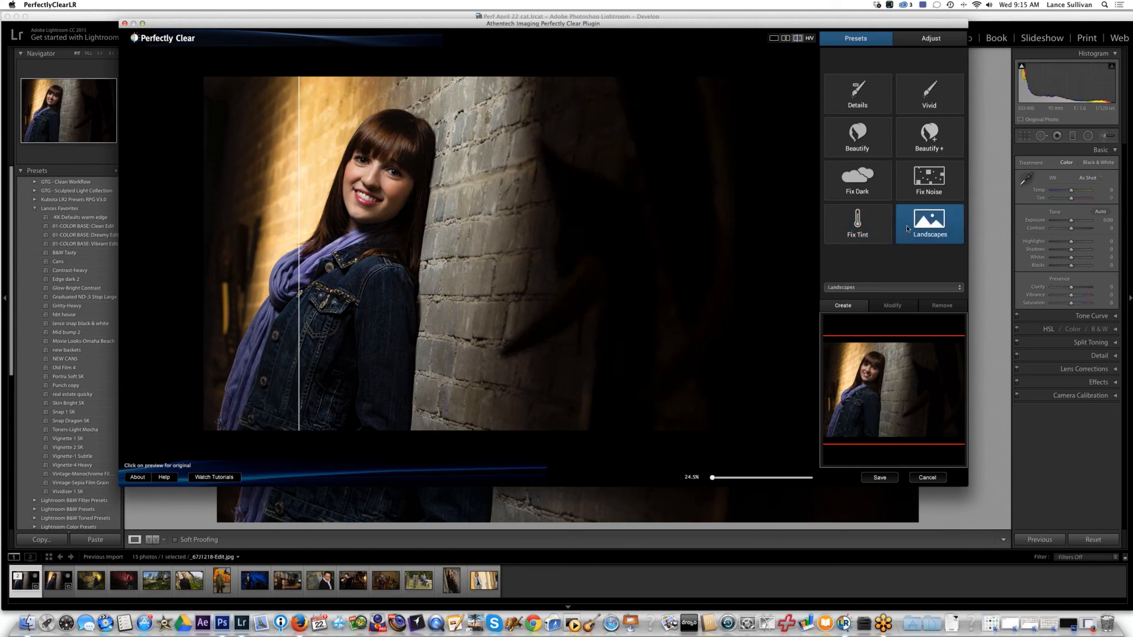
{"action": "left_click", "coordinate": [927, 179]}
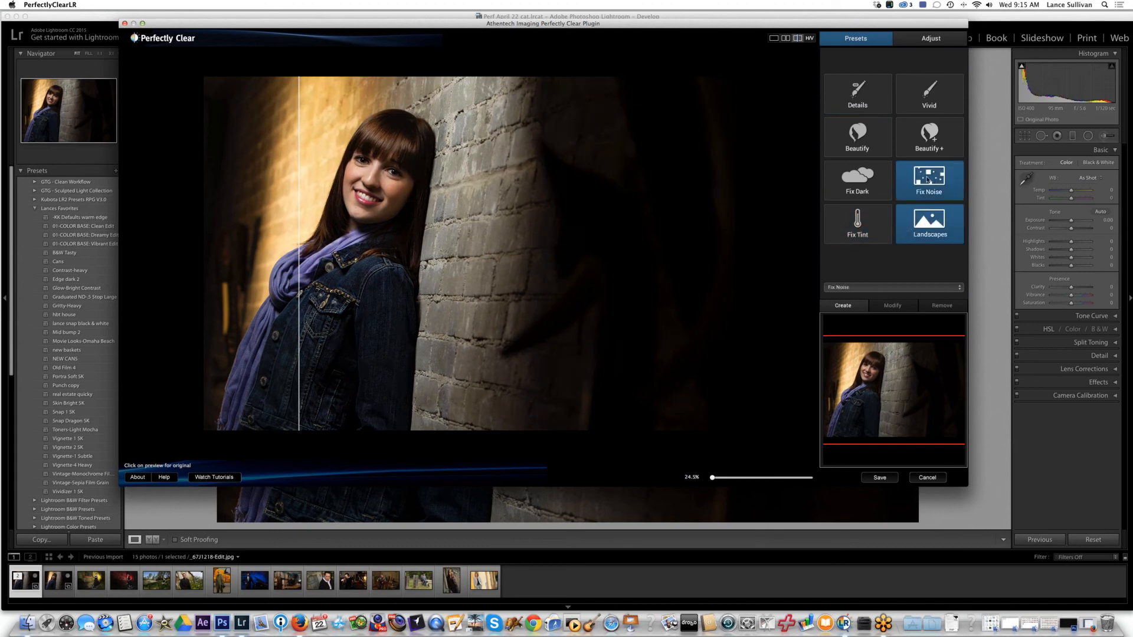
{"action": "left_click", "coordinate": [862, 102]}
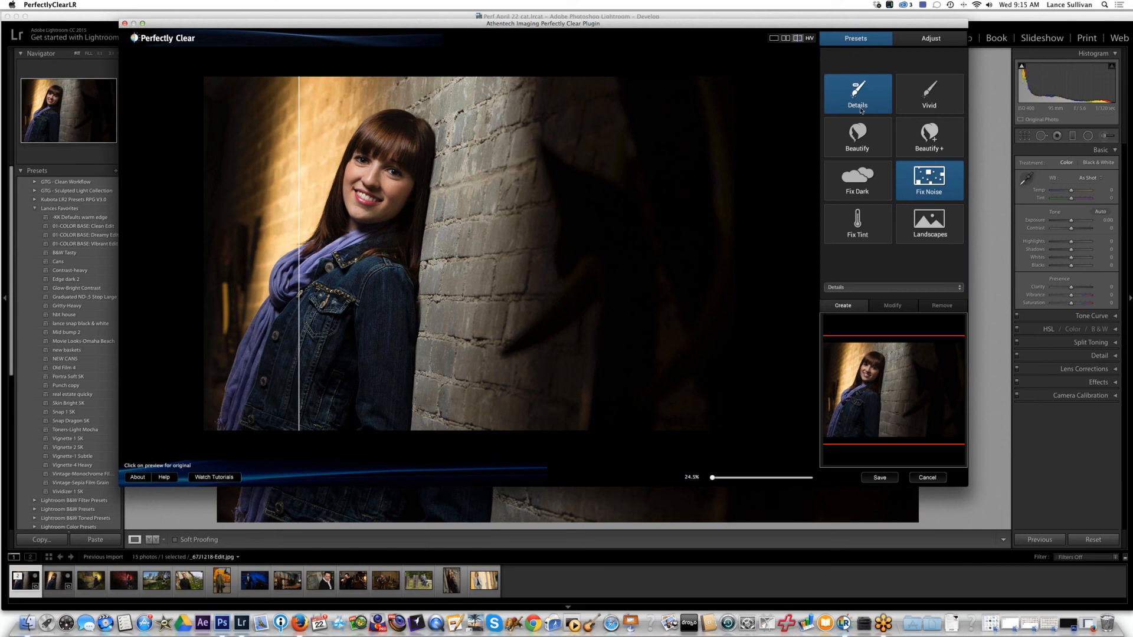
Apply the Beautify+ preset to the portrait and compare it with the original by moving the divider toward the woman's face.
{"action": "left_click", "coordinate": [863, 144]}
{"action": "left_click", "coordinate": [929, 137]}
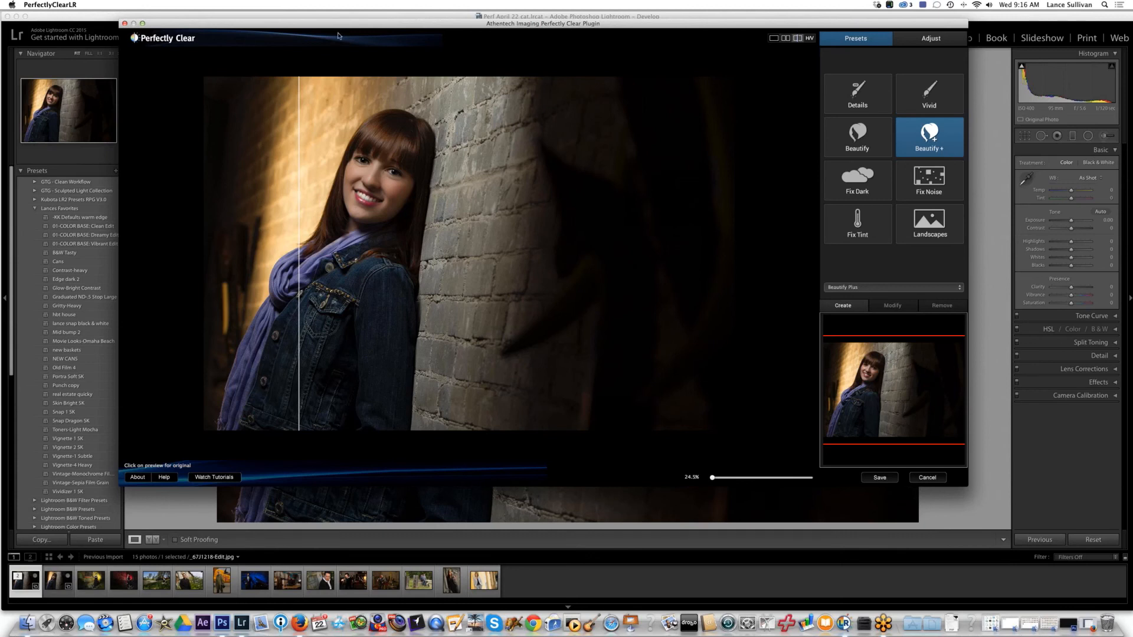
{"action": "left_click_drag", "start_coordinate": [299, 214], "coordinate": [342, 208]}
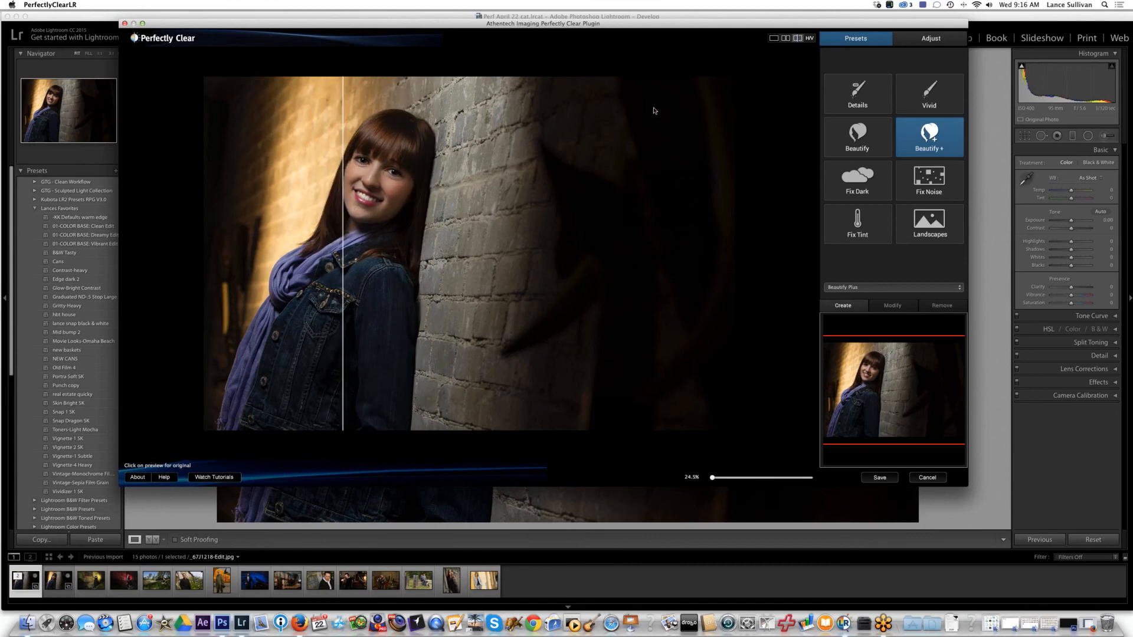
Compare the original and Beautify+ versions side by side and in the vertical split view across the woman's face.
{"action": "left_click", "coordinate": [785, 39]}
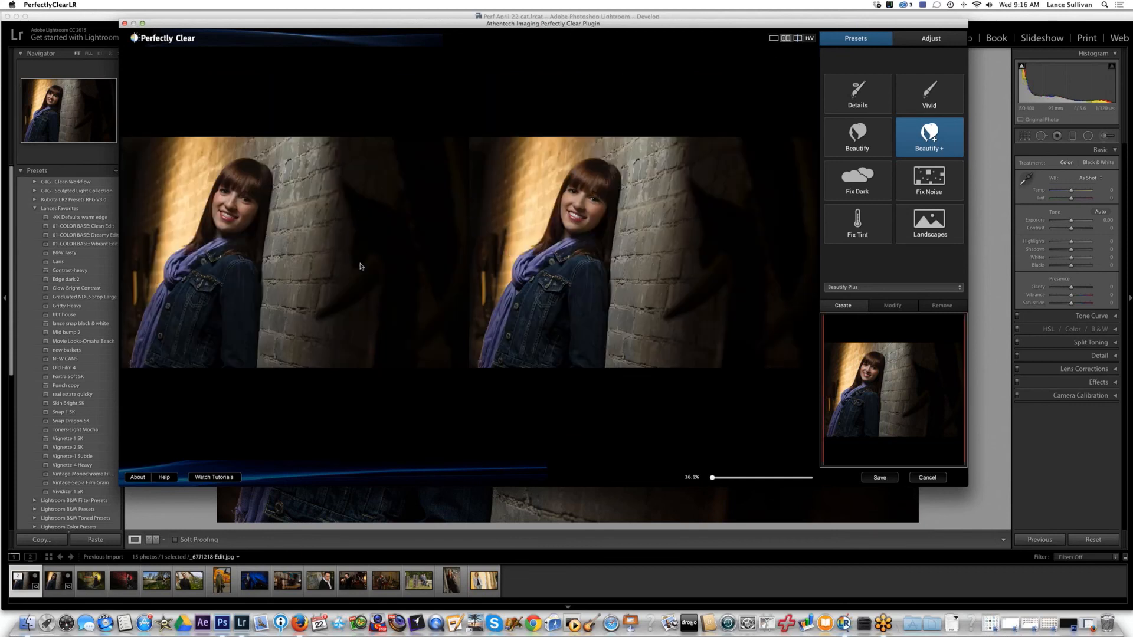
{"action": "left_click", "coordinate": [797, 38]}
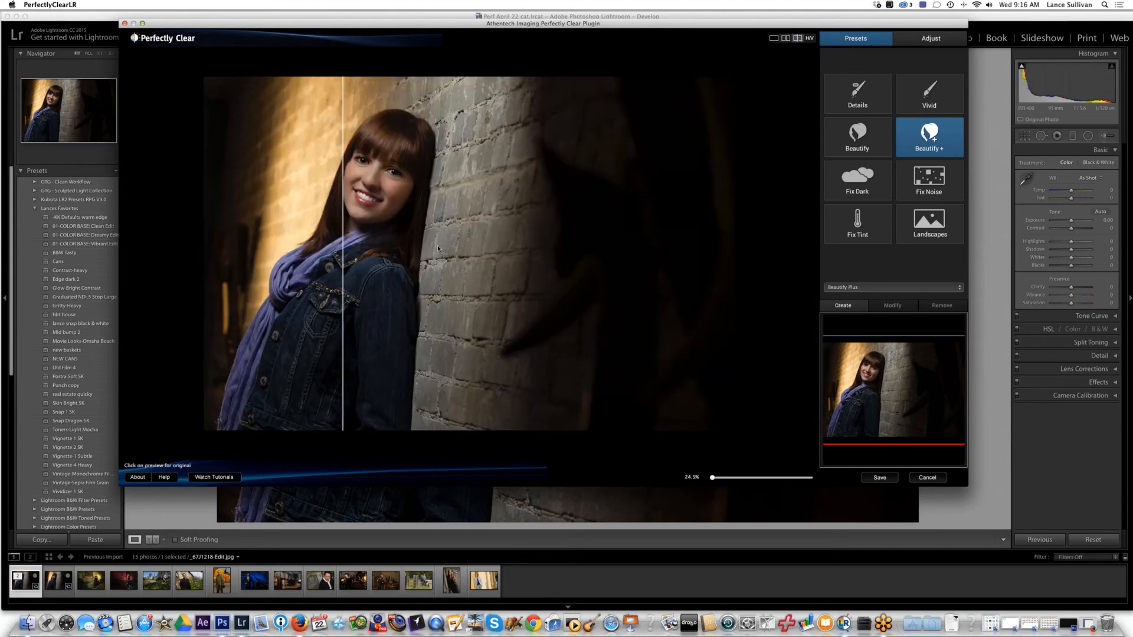
{"action": "left_click_drag", "start_coordinate": [345, 272], "coordinate": [353, 236]}
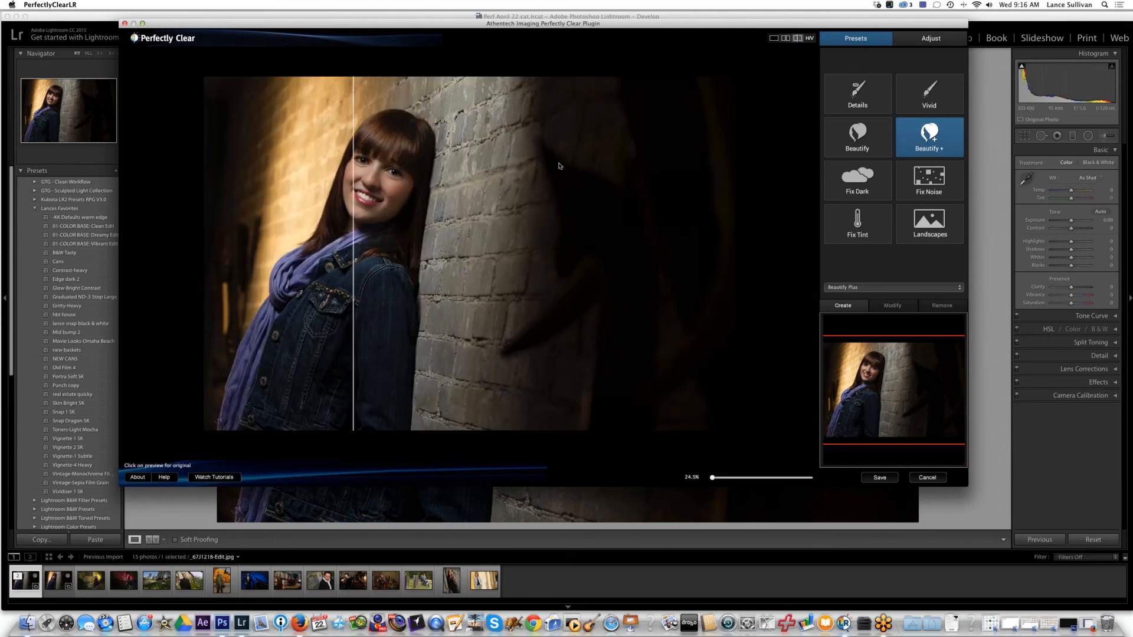
Compare the versions with a horizontal split divider, and return to the vertical split to sweep it across the woman's face.
{"action": "left_click", "coordinate": [809, 38]}
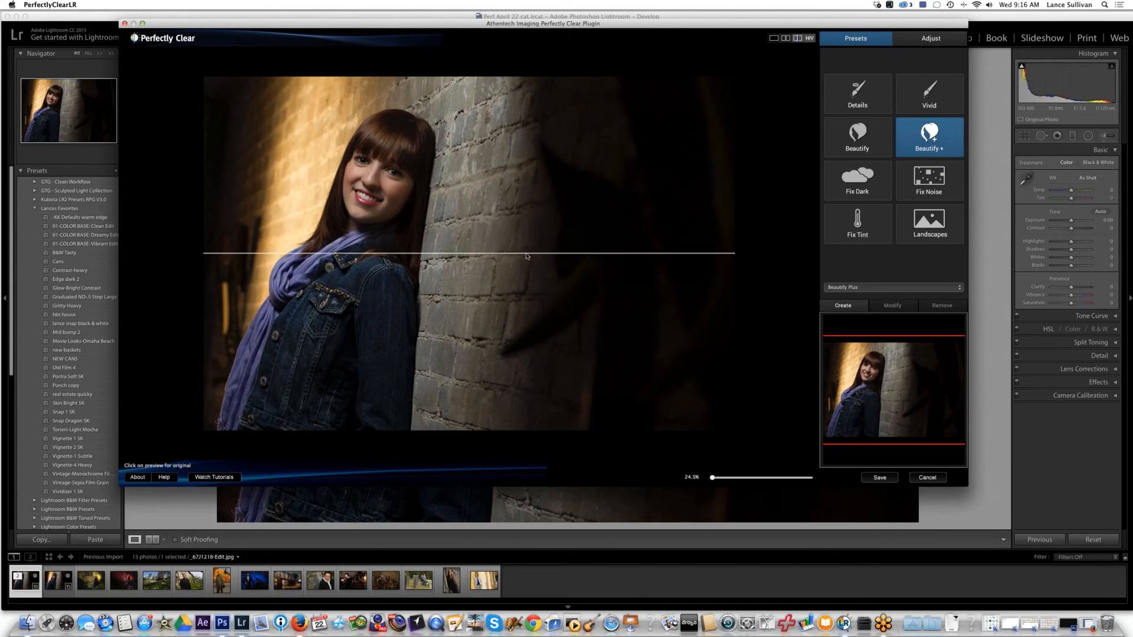
{"action": "mouse_move", "coordinate": [448, 254]}
{"action": "left_mouse_down"}
{"action": "mouse_move", "coordinate": [451, 165]}
{"action": "mouse_move", "coordinate": [454, 242]}
{"action": "left_mouse_up"}
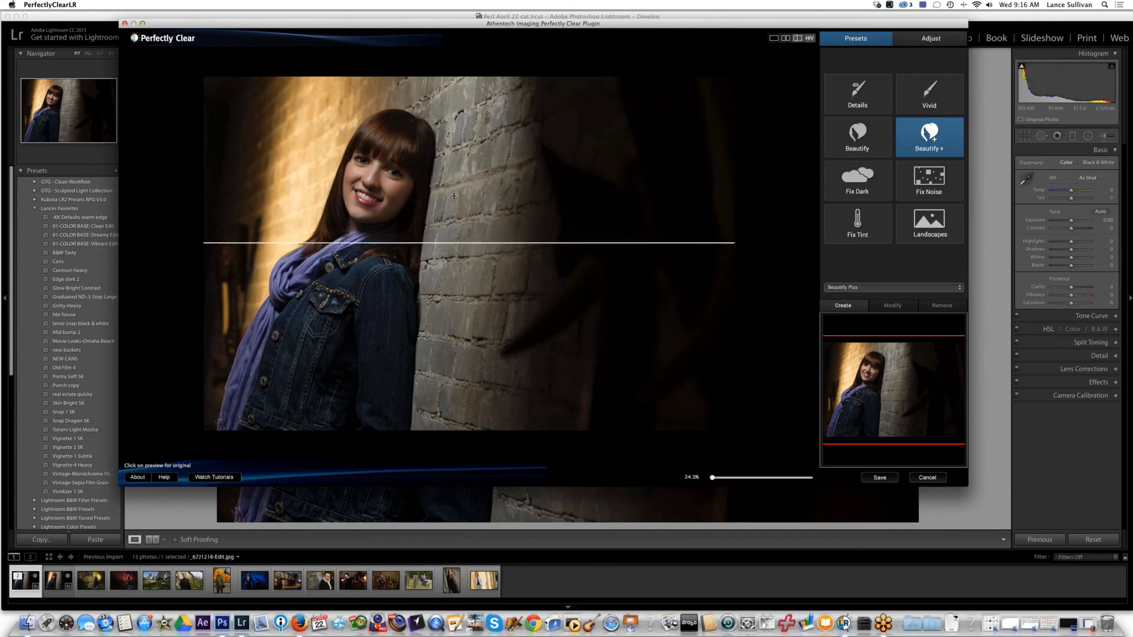
{"action": "left_click_drag", "start_coordinate": [454, 196], "coordinate": [493, 247]}
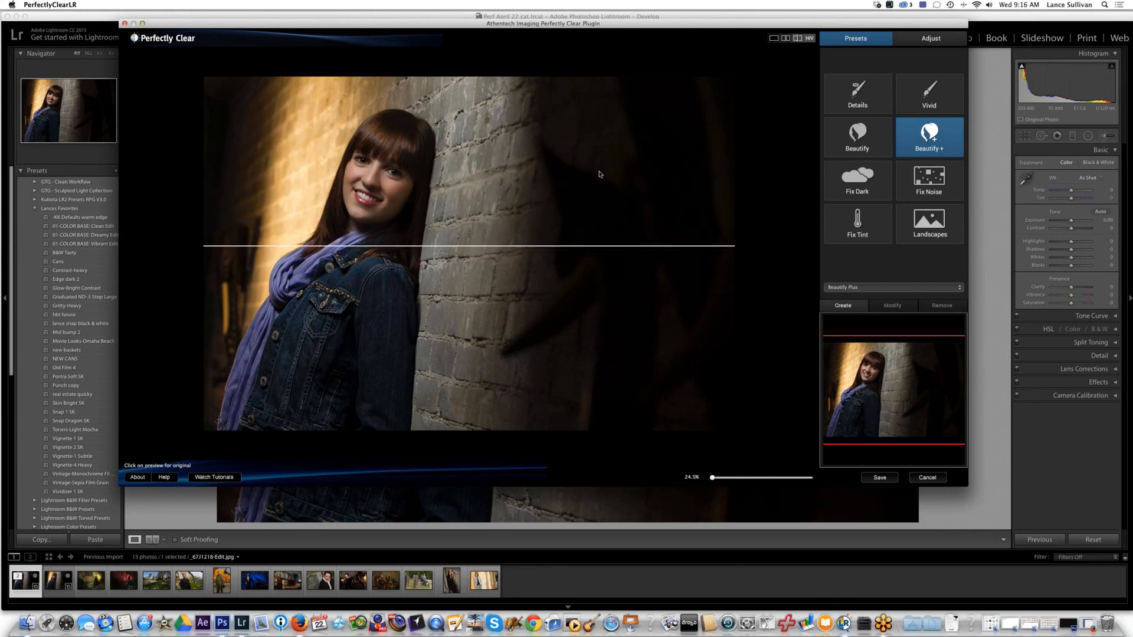
{"action": "left_click", "coordinate": [809, 39]}
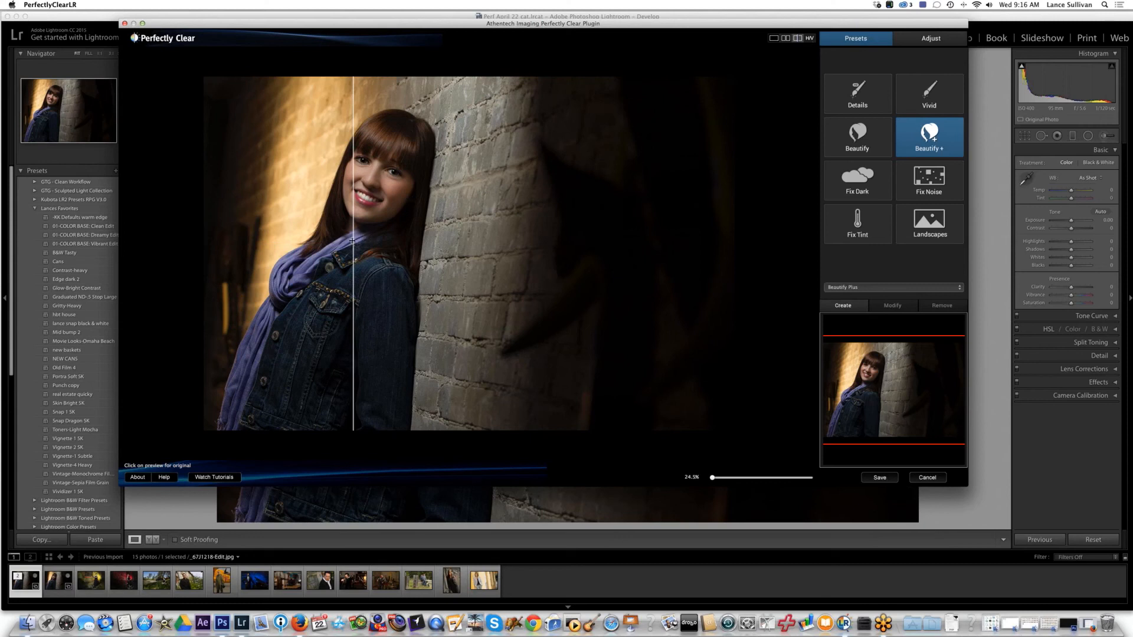
{"action": "left_click_drag", "start_coordinate": [352, 240], "coordinate": [329, 208]}
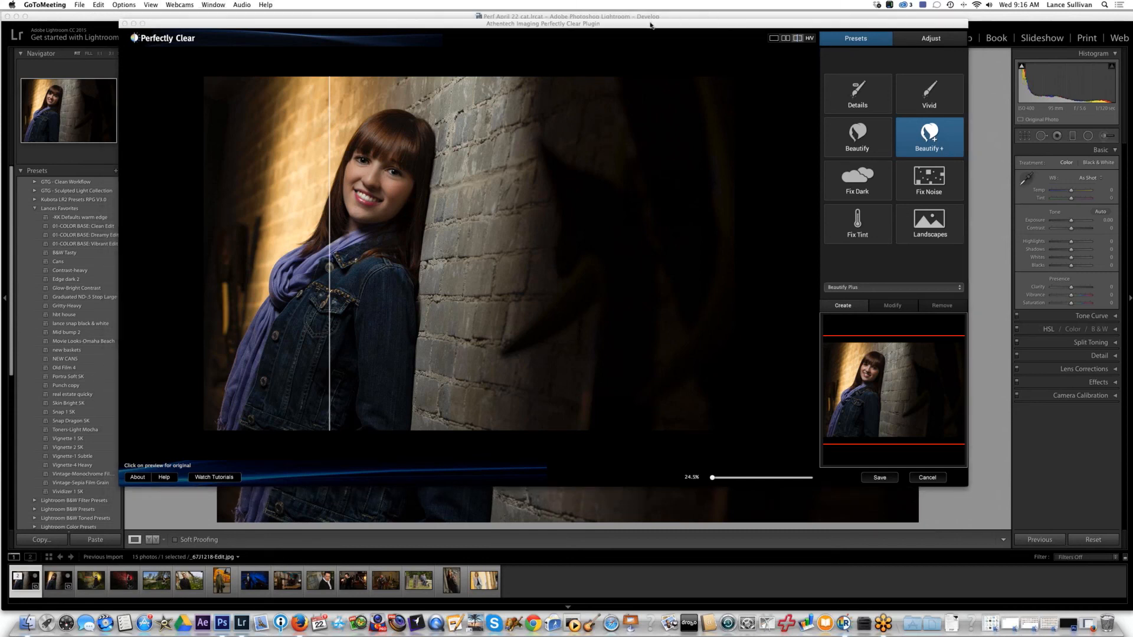
Show the individual adjustment settings of the Beautify+ preset and compare the portrait with the original in the split view.
{"action": "left_click", "coordinate": [586, 187]}
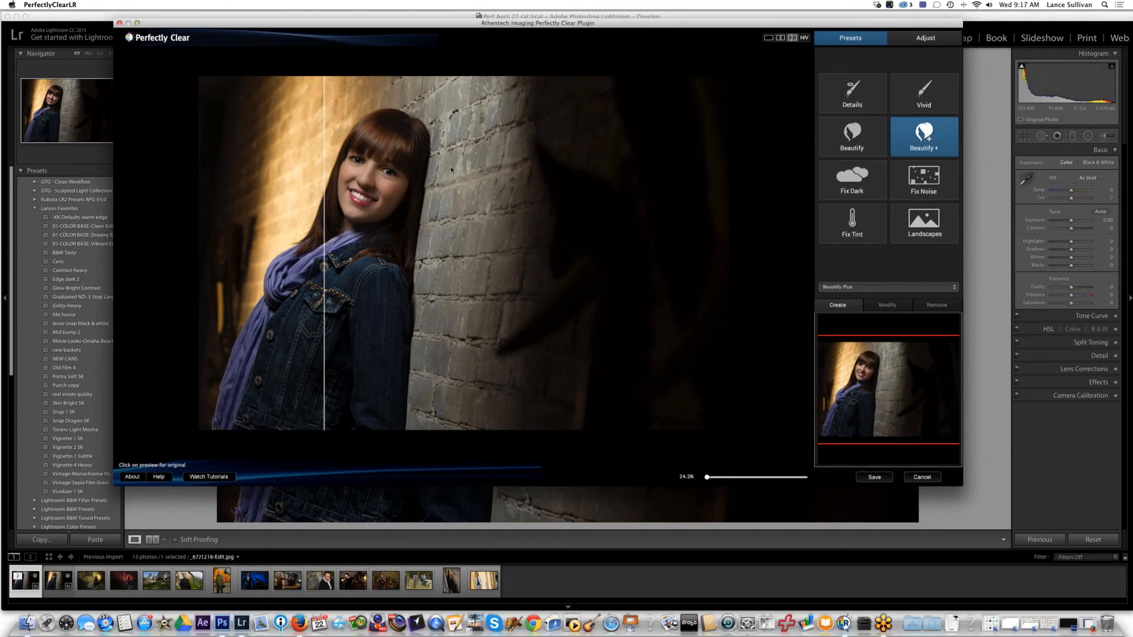
{"action": "left_click", "coordinate": [915, 40]}
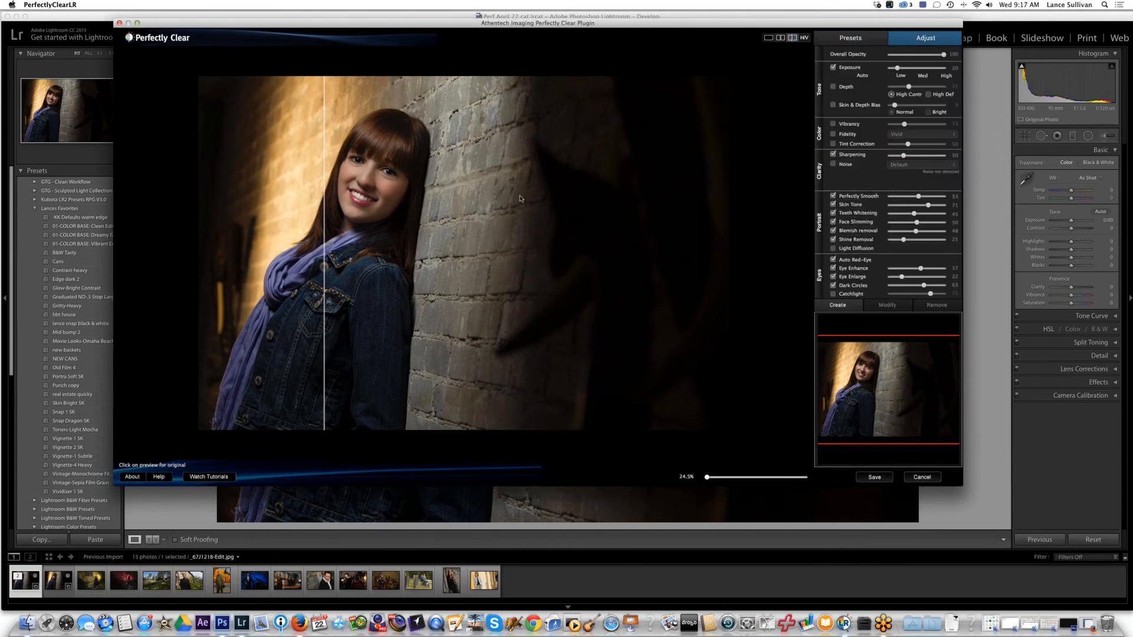
{"action": "left_click_drag", "start_coordinate": [325, 187], "coordinate": [316, 229]}
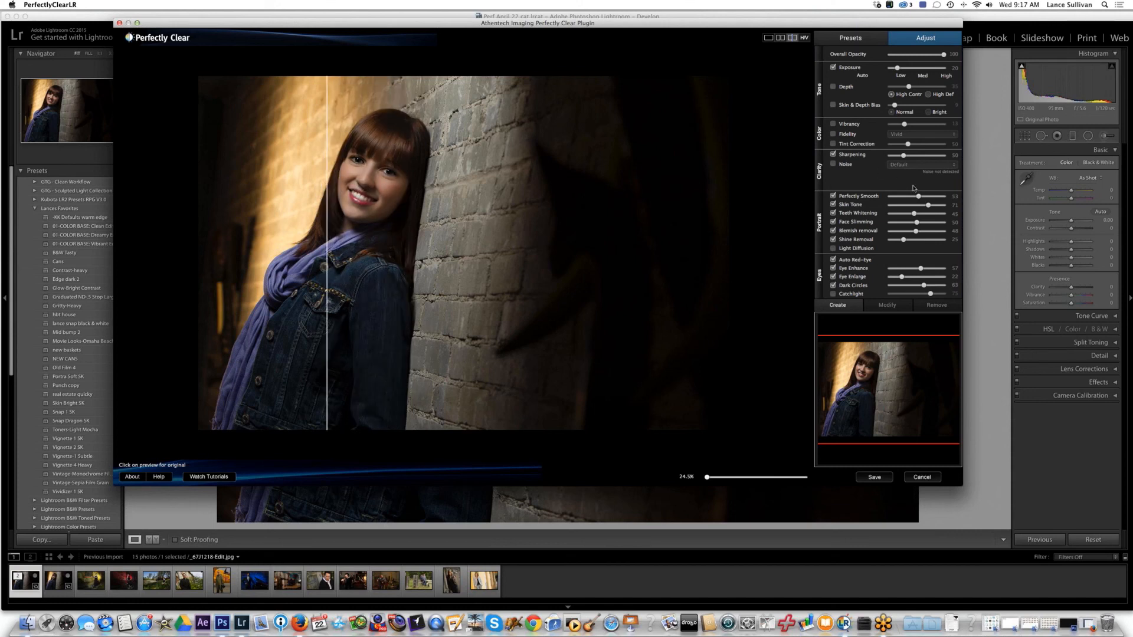
Lower Perfectly Smooth to about 39 and Blemish Removal to about 36.
{"action": "left_click_drag", "start_coordinate": [918, 196], "coordinate": [911, 196]}
{"action": "left_click_drag", "start_coordinate": [915, 230], "coordinate": [910, 232]}
Try a weaker and a stronger Dark Circles correction, switching the correction off and on for comparison.
{"action": "left_click", "coordinate": [910, 286]}
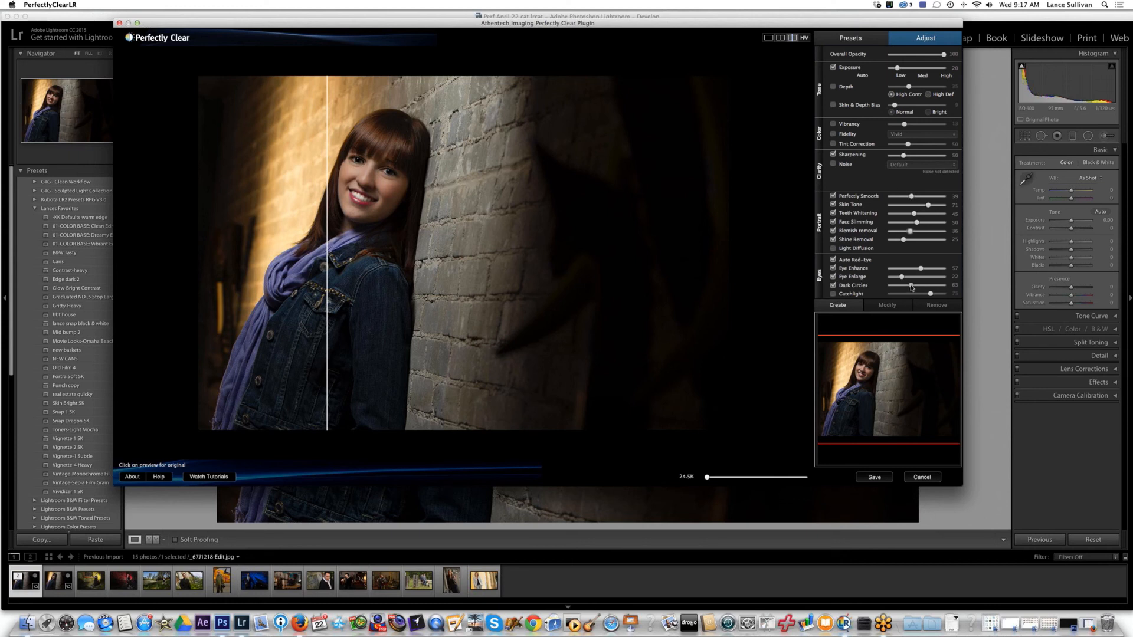
{"action": "left_click", "coordinate": [833, 285]}
{"action": "left_click", "coordinate": [833, 285]}
{"action": "left_click_drag", "start_coordinate": [911, 285], "coordinate": [932, 285]}
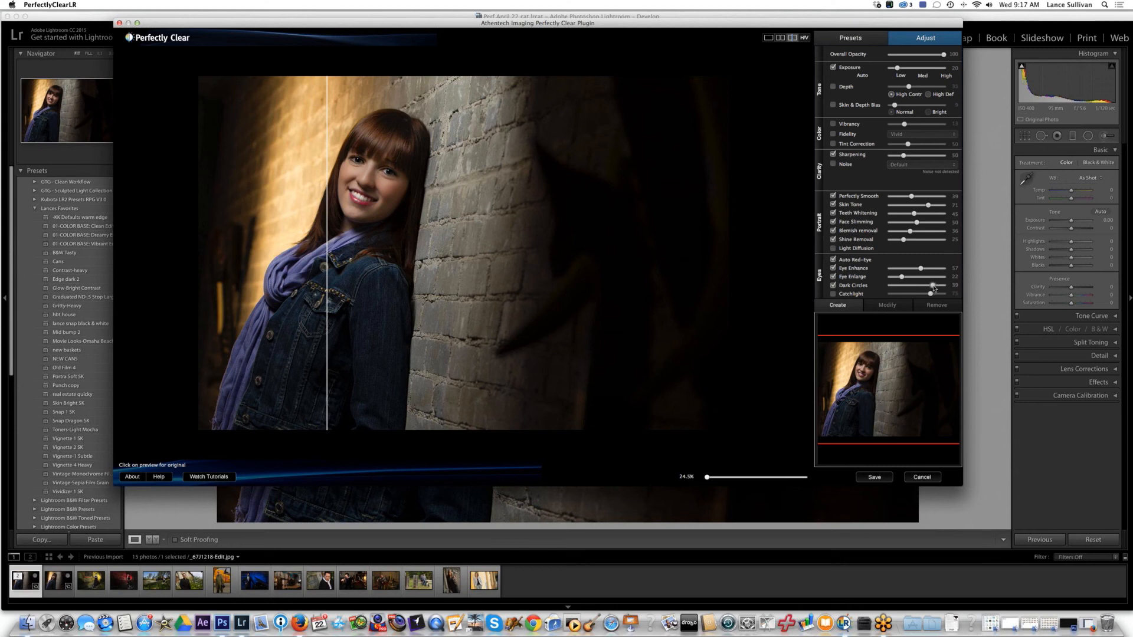
Set Dark Circles to about 51 after toggling it to judge its effect, and compare the portrait with the original.
{"action": "left_click", "coordinate": [832, 286]}
{"action": "left_click", "coordinate": [833, 286]}
{"action": "left_click", "coordinate": [833, 287]}
{"action": "left_click", "coordinate": [834, 288]}
{"action": "left_click", "coordinate": [834, 287]}
{"action": "left_click", "coordinate": [833, 288]}
{"action": "left_click_drag", "start_coordinate": [931, 285], "coordinate": [917, 285]}
{"action": "left_click_drag", "start_coordinate": [328, 265], "coordinate": [372, 243]}
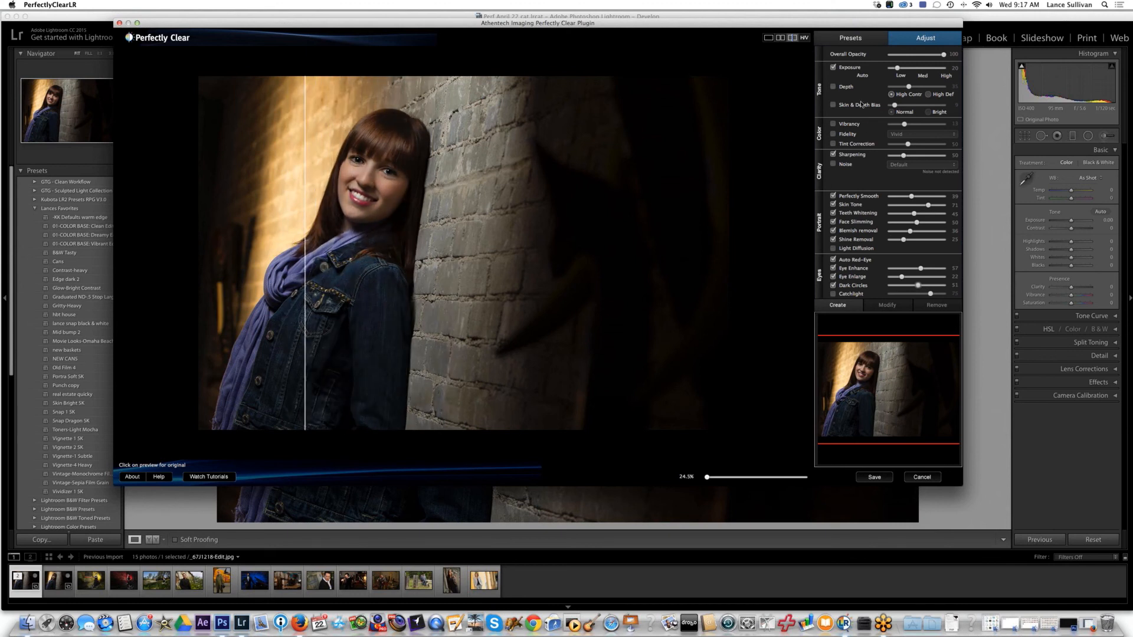
Turn off Face Slimming and compare the portrait with the original by shifting the split-view divider.
{"action": "left_click", "coordinate": [833, 222]}
{"action": "mouse_move", "coordinate": [303, 253]}
{"action": "left_mouse_down"}
{"action": "mouse_move", "coordinate": [488, 237]}
{"action": "mouse_move", "coordinate": [307, 242]}
{"action": "left_mouse_up"}
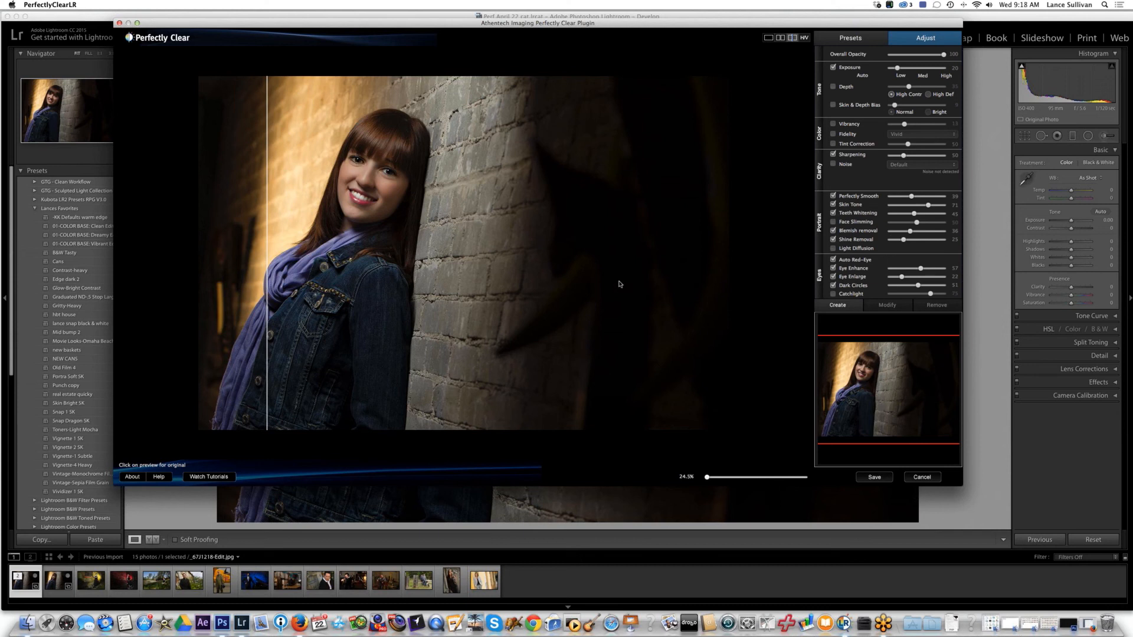
Create a preset named "Batching 101 LR" with the description "April 22 webinar" from the current adjustments.
{"action": "left_click", "coordinate": [838, 306]}
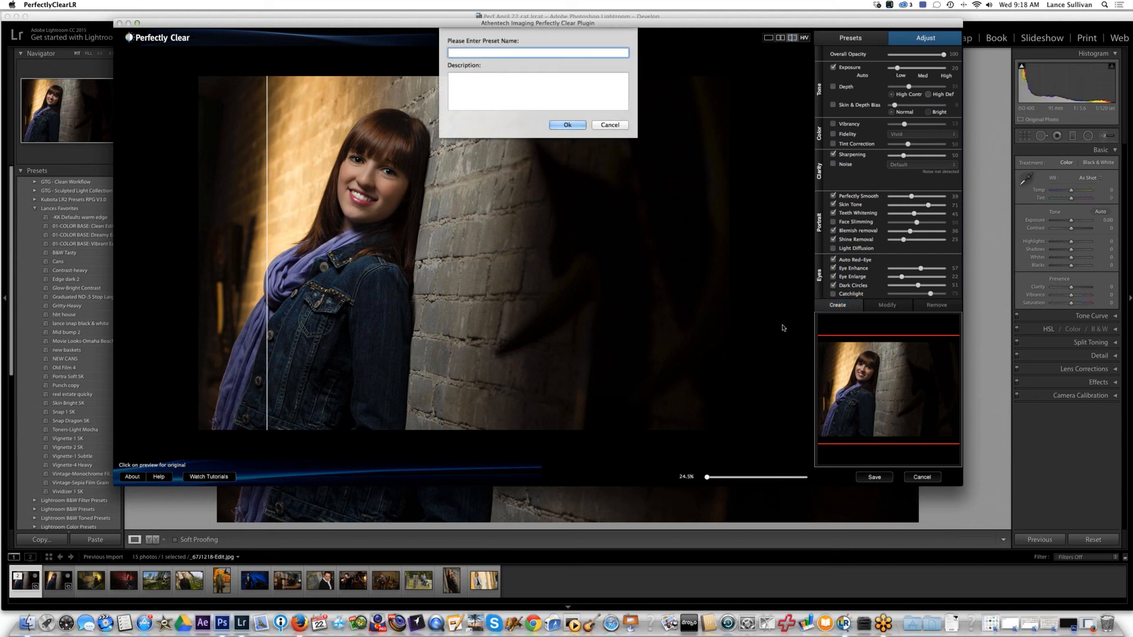
{"action": "type", "text": "Batching 101"}
{"action": "left_click", "coordinate": [476, 85]}
{"action": "type", "text": "April "}
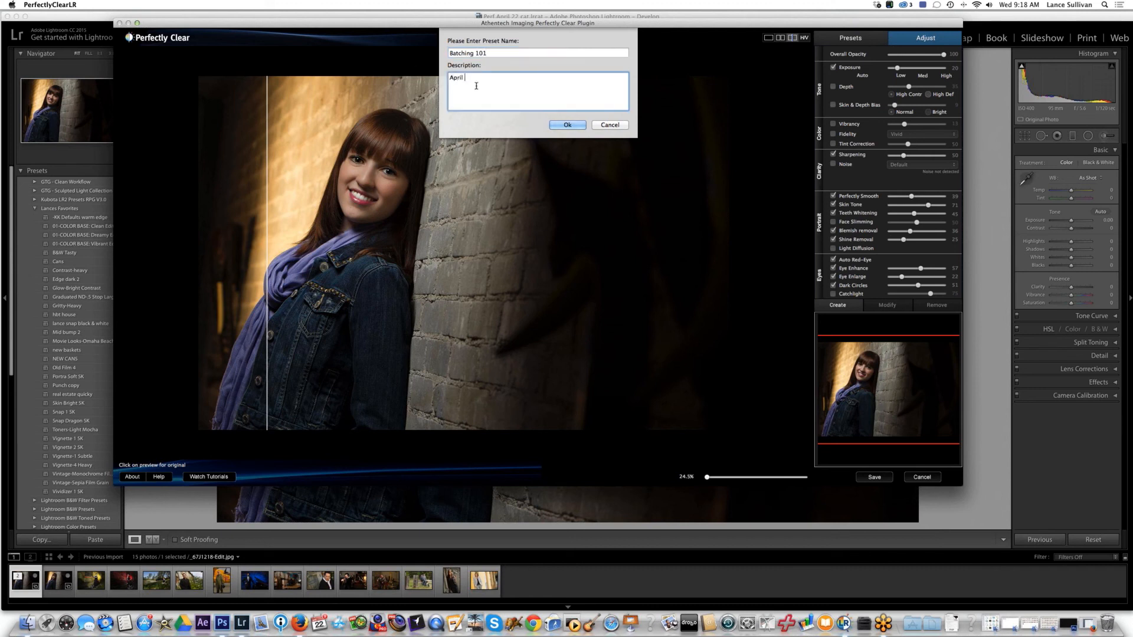
{"action": "type", "text": "22 webinar"}
{"action": "left_click", "coordinate": [503, 52]}
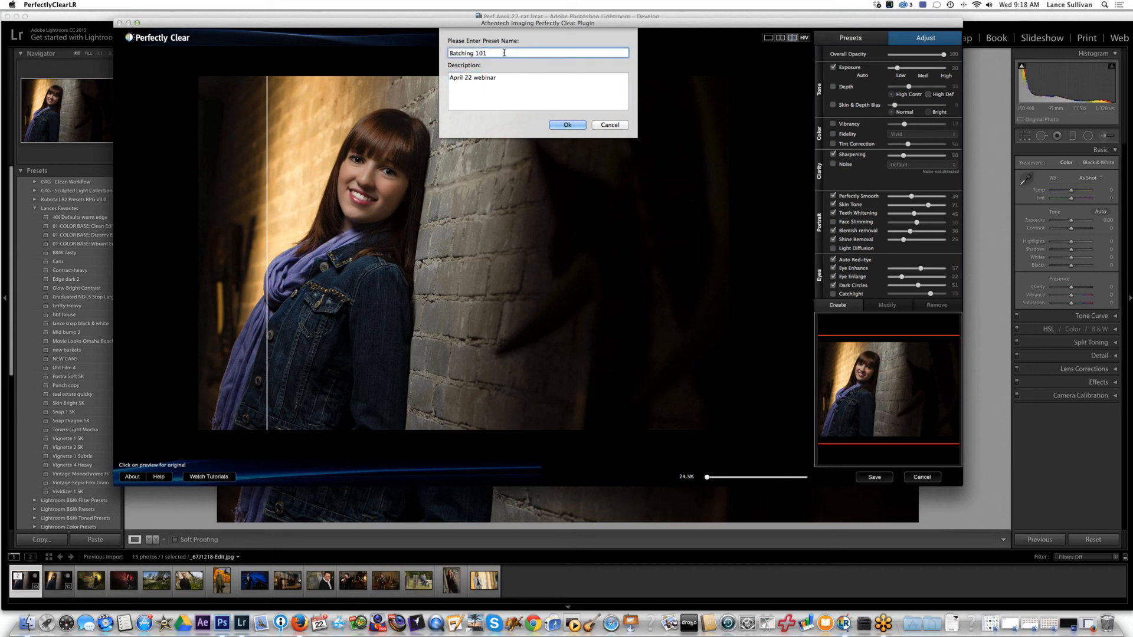
{"action": "type", "text": "LR"}
{"action": "left_click", "coordinate": [565, 126]}
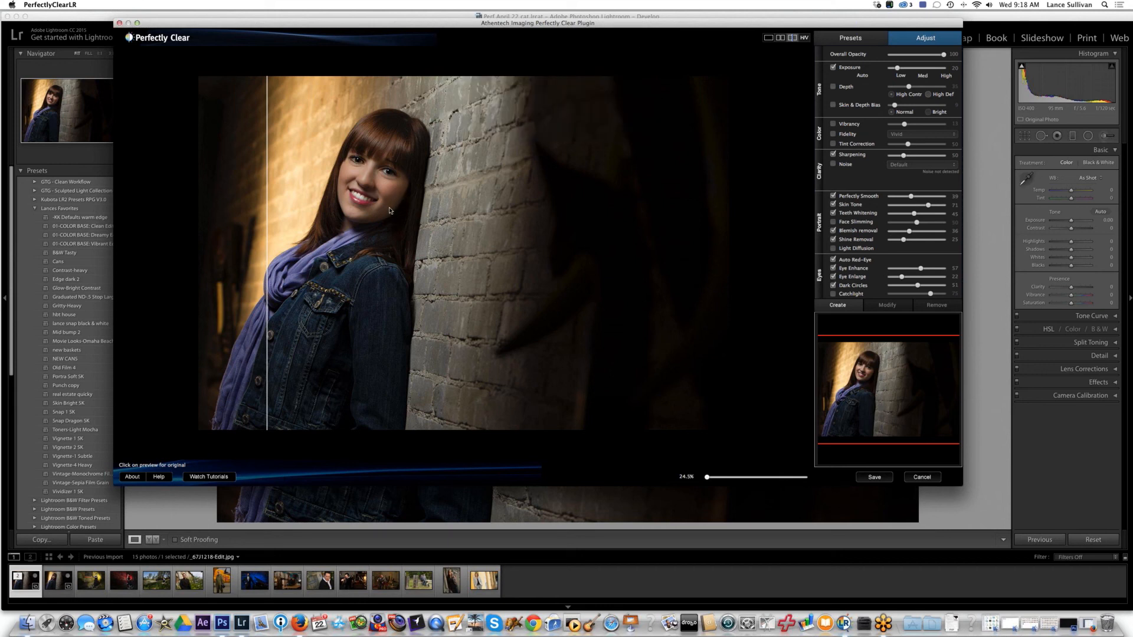
Save the corrected portrait back to Lightroom and compare the edited copy with the original photo.
{"action": "left_click", "coordinate": [874, 478]}
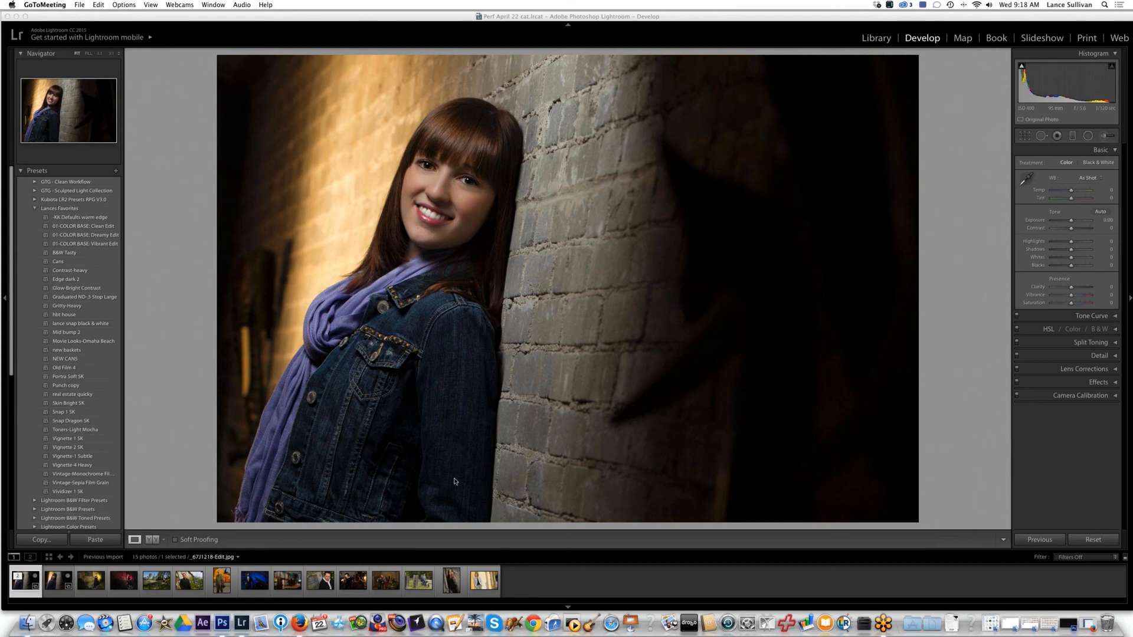
{"action": "left_click", "coordinate": [531, 568]}
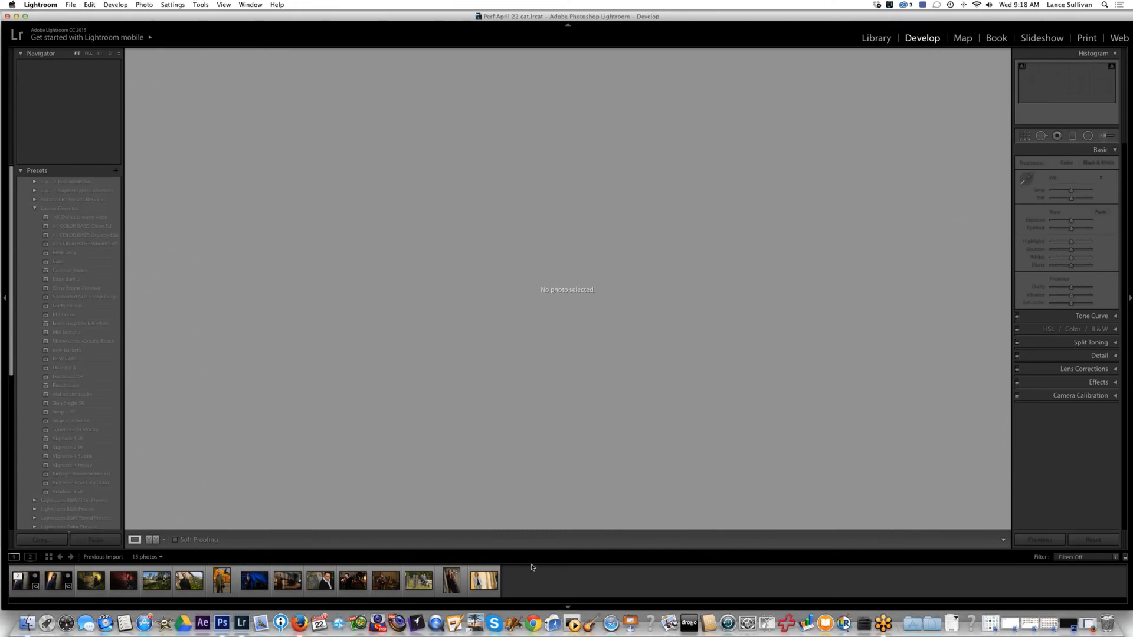
{"action": "left_click", "coordinate": [54, 590]}
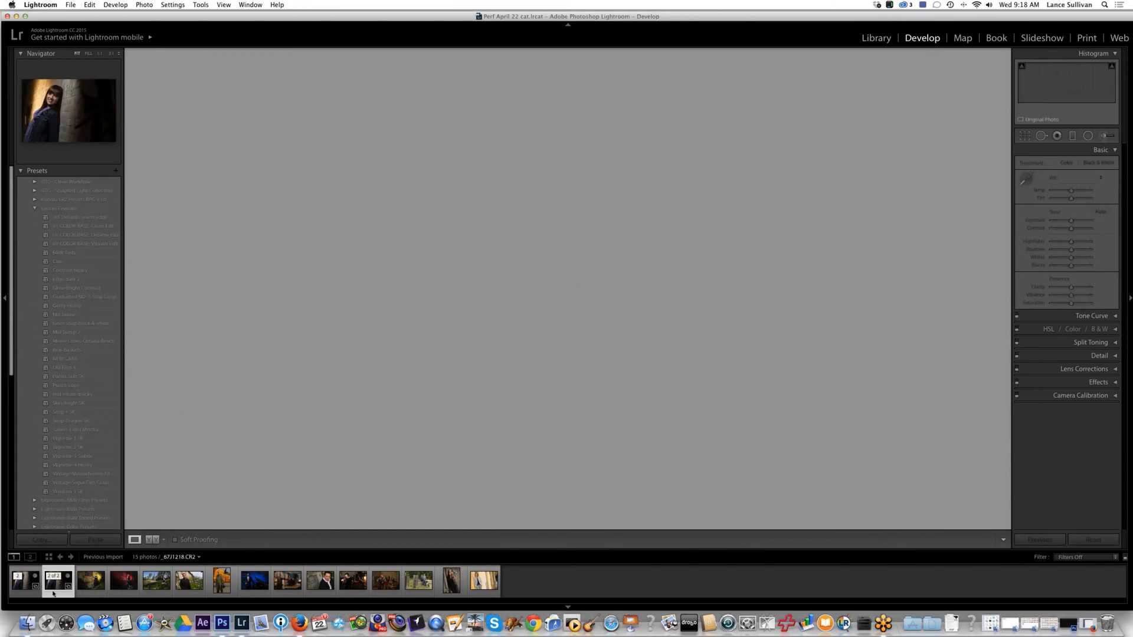
{"action": "key", "text": "Left"}
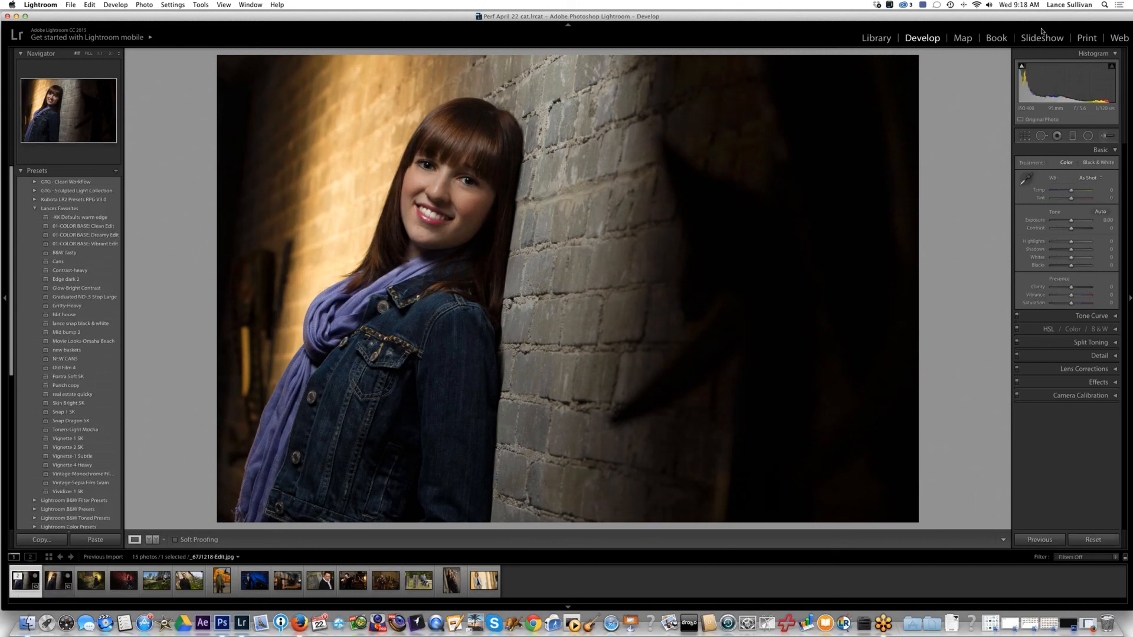
{"action": "left_click", "coordinate": [1097, 319]}
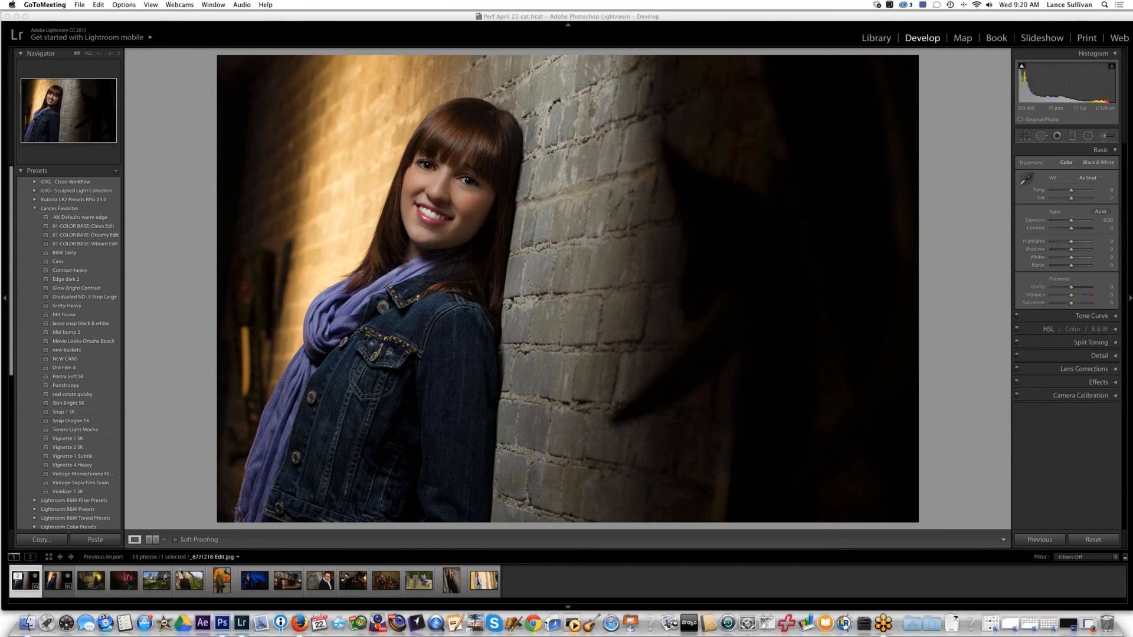
Browse the imported photos one by one, from the original portrait through the last image, to review the batch.
{"action": "left_click", "coordinate": [67, 576]}
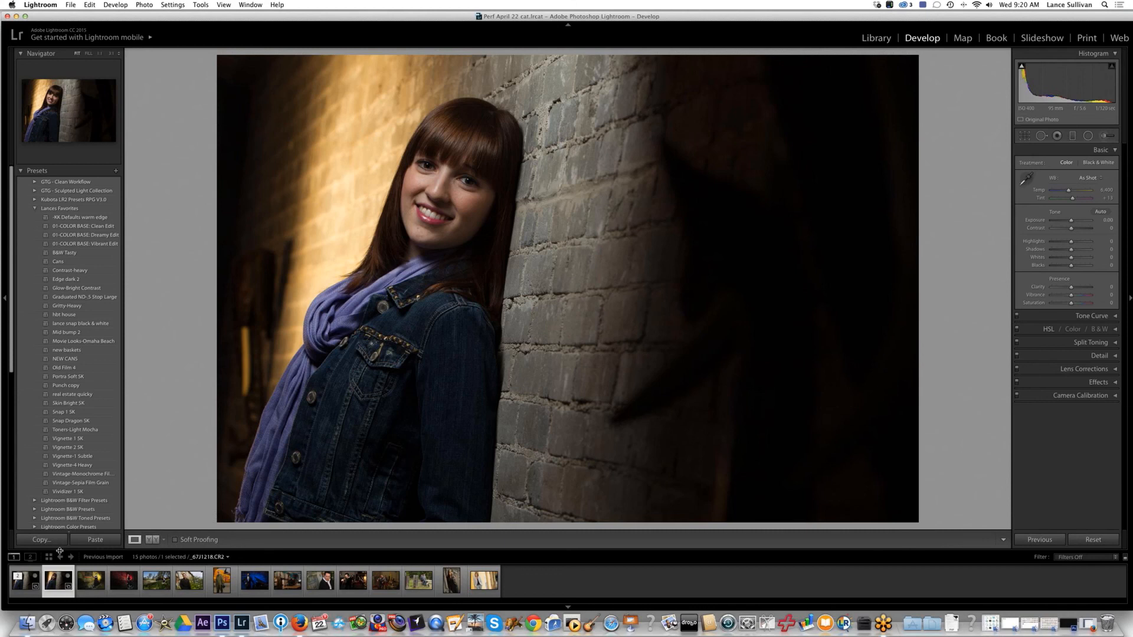
{"action": "key", "text": "Right"}
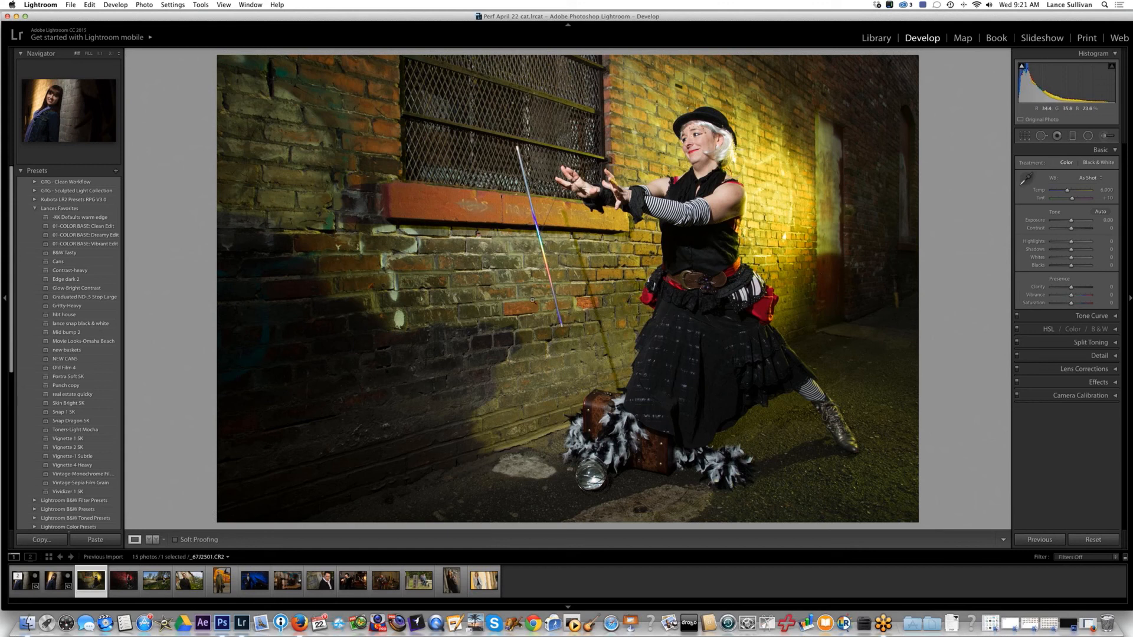
{"action": "key", "text": "Right"}
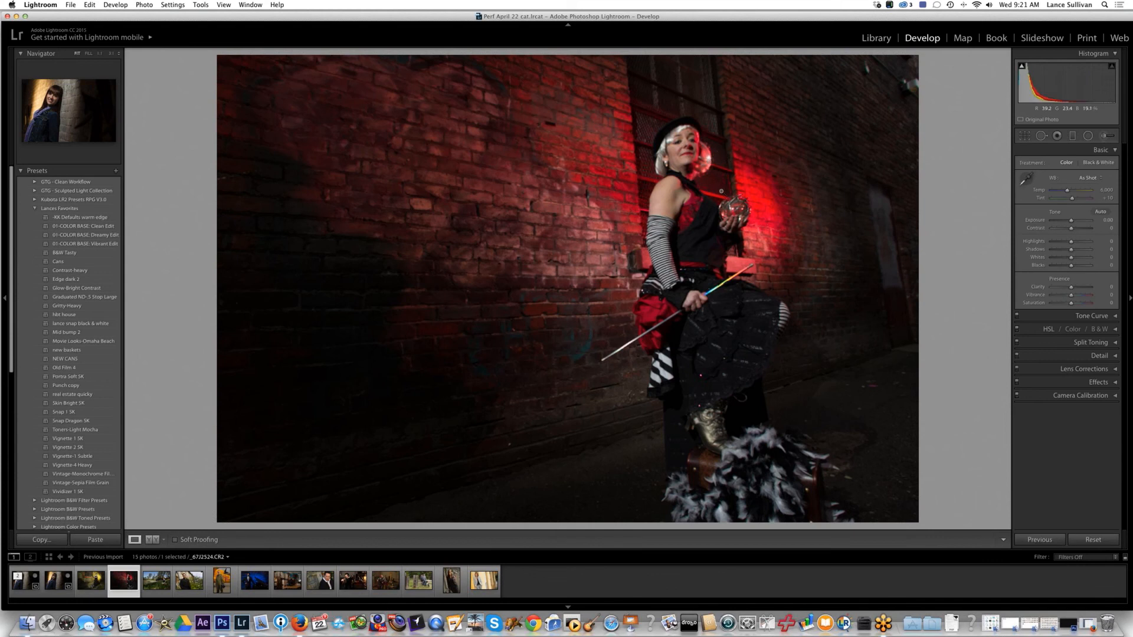
{"action": "key", "text": "Right"}
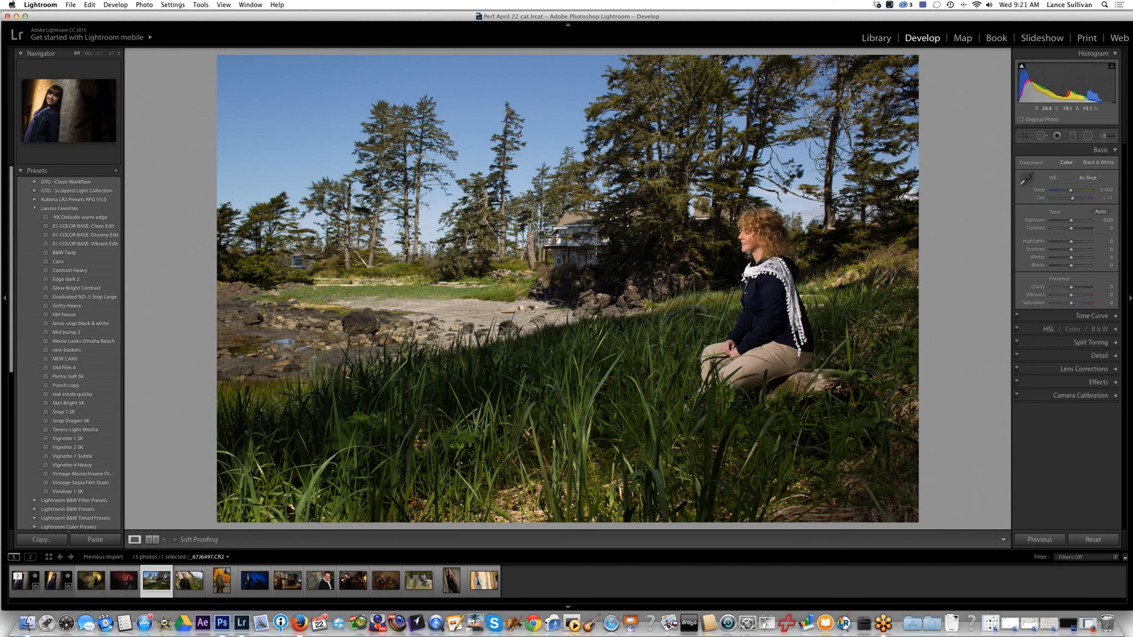
{"action": "key", "text": "Right"}
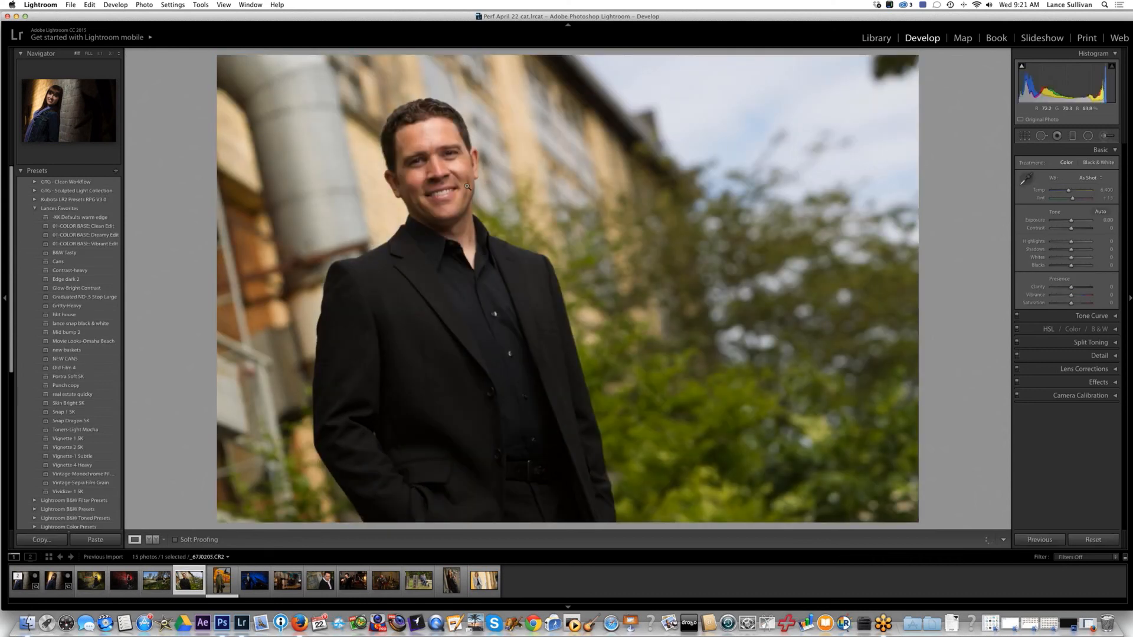
{"action": "key", "text": "Right"}
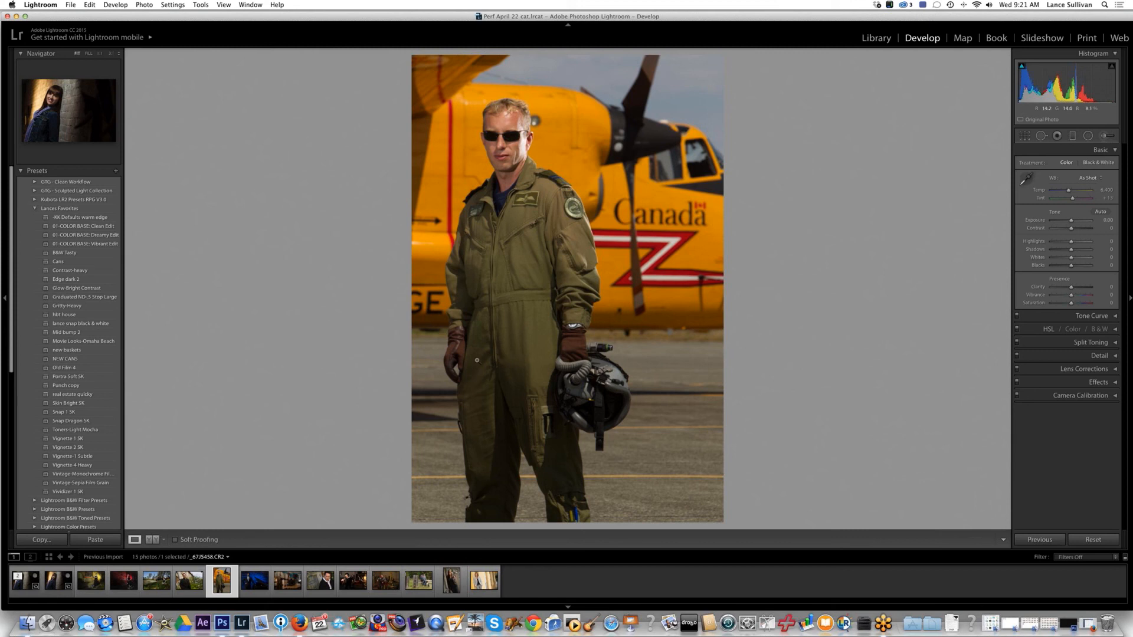
{"action": "key", "text": "Right"}
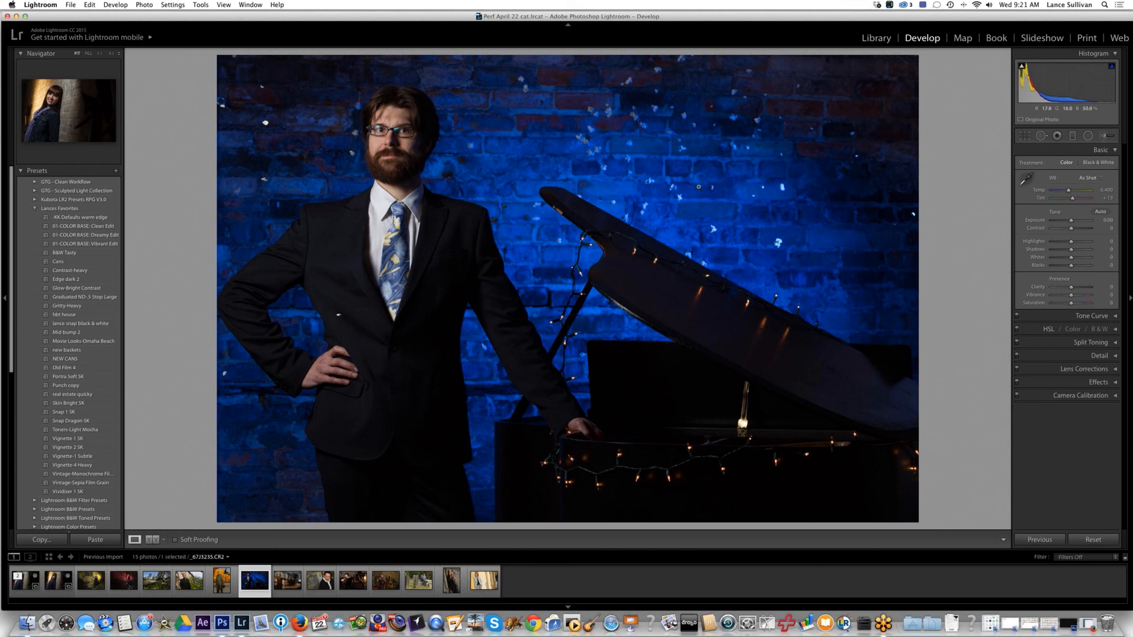
{"action": "key", "text": "Right"}
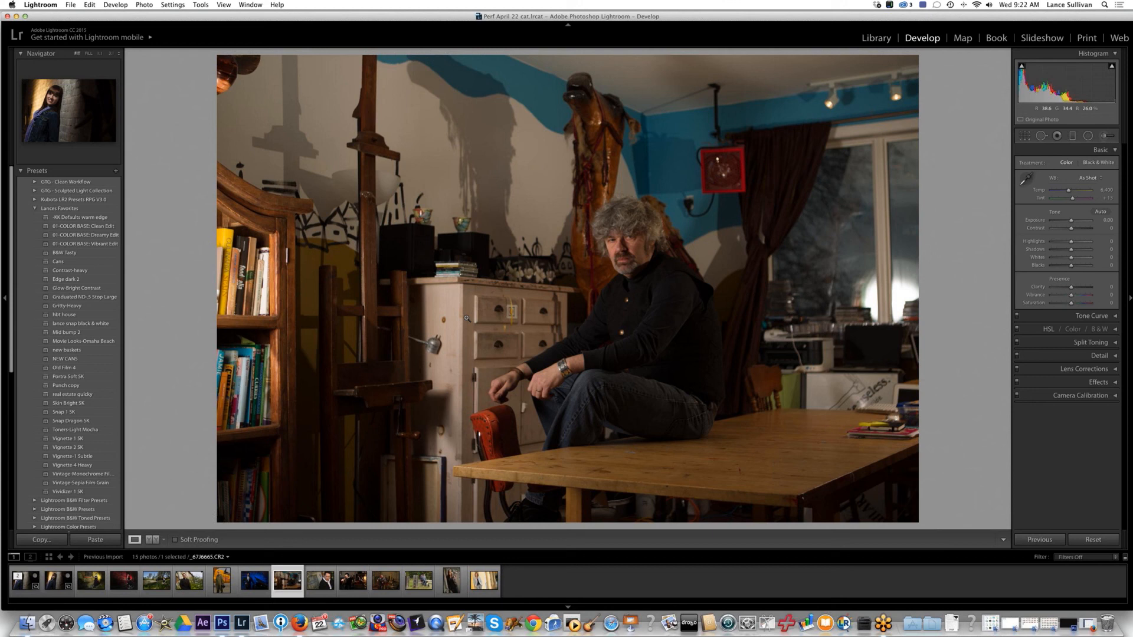
{"action": "key", "text": "Right"}
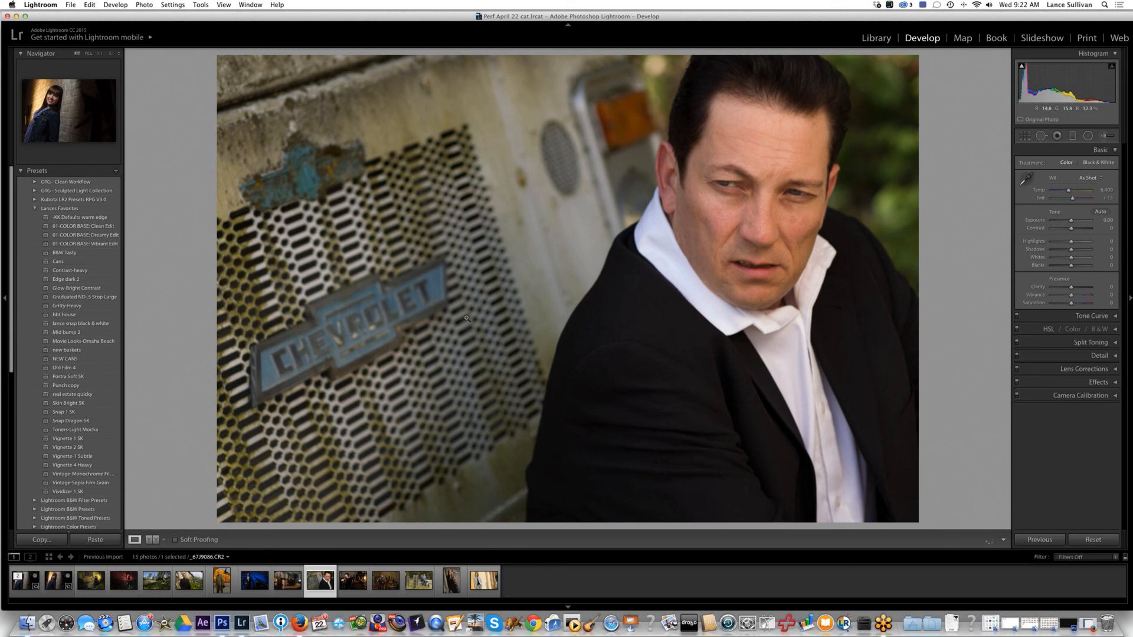
{"action": "key", "text": "Right"}
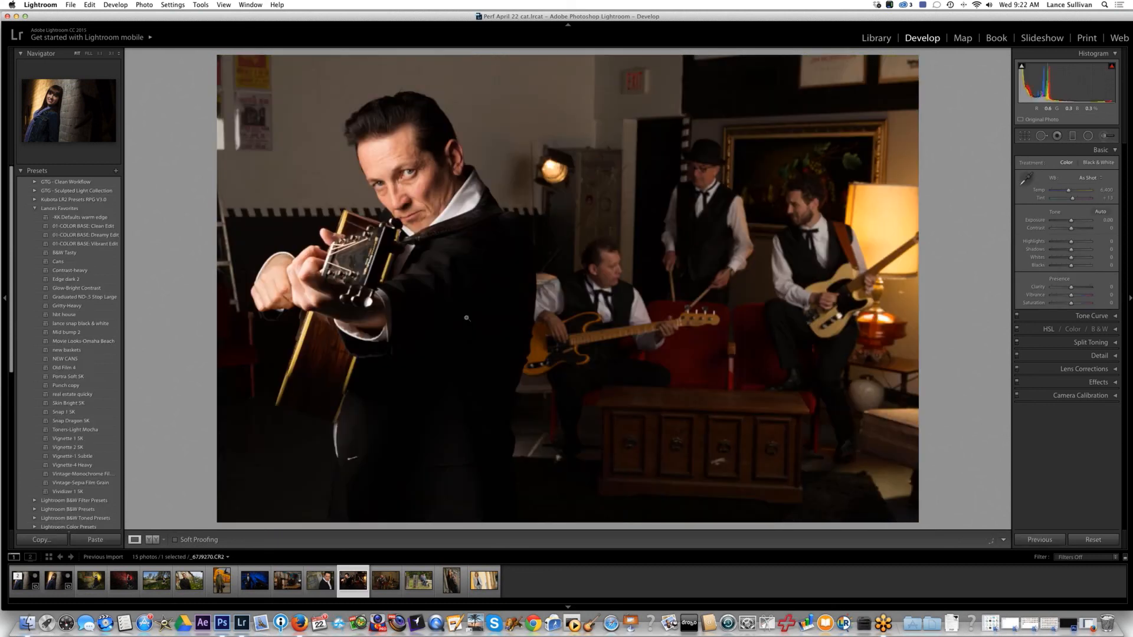
{"action": "key", "text": "Right"}
{"action": "key", "text": "Right"}
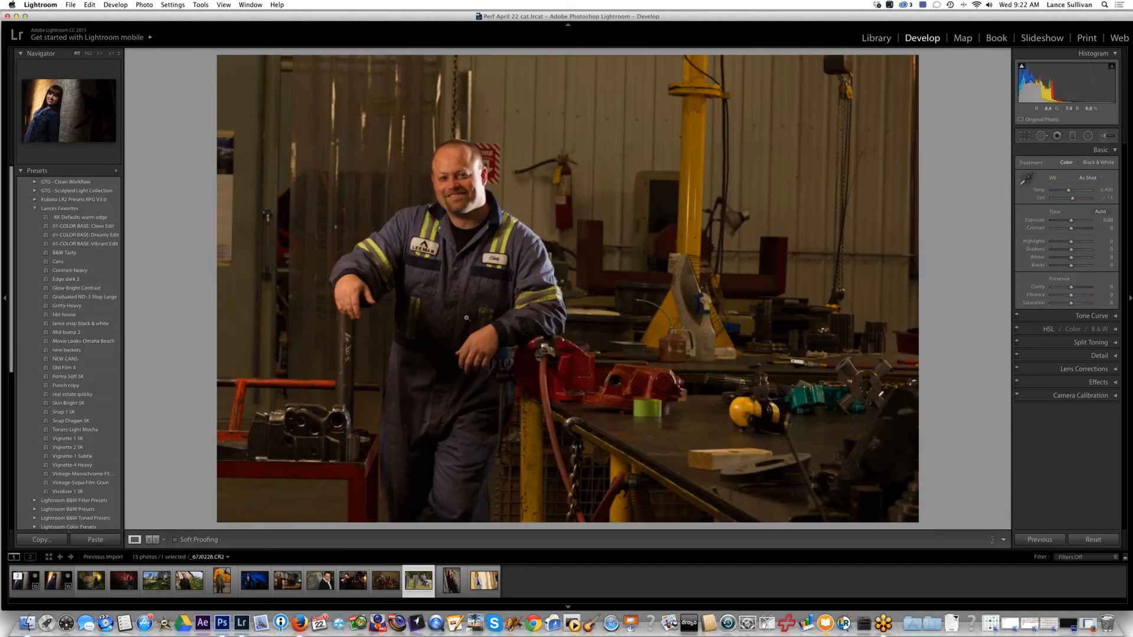
{"action": "key", "text": "Right"}
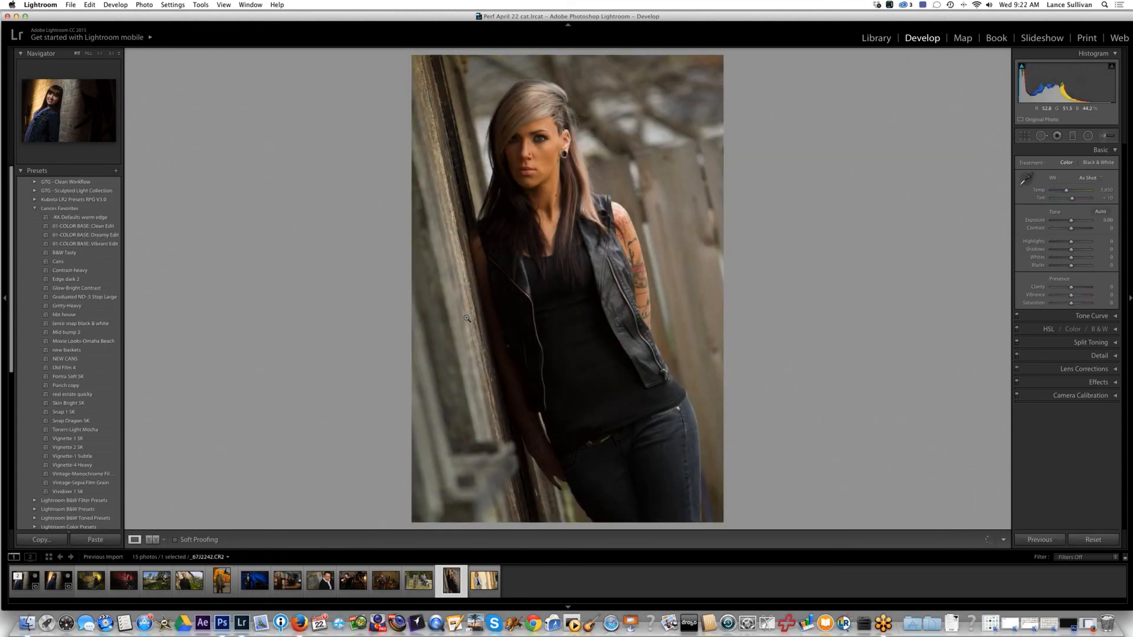
{"action": "key", "text": "Right"}
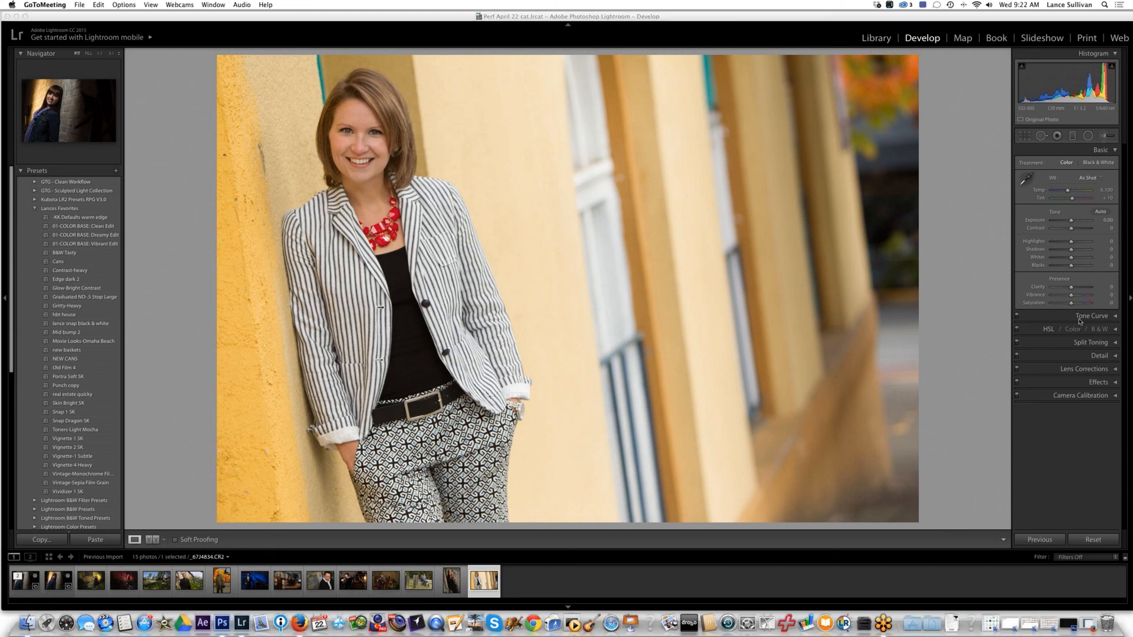
{"action": "left_click_drag", "start_coordinate": [212, 13], "coordinate": [221, 16]}
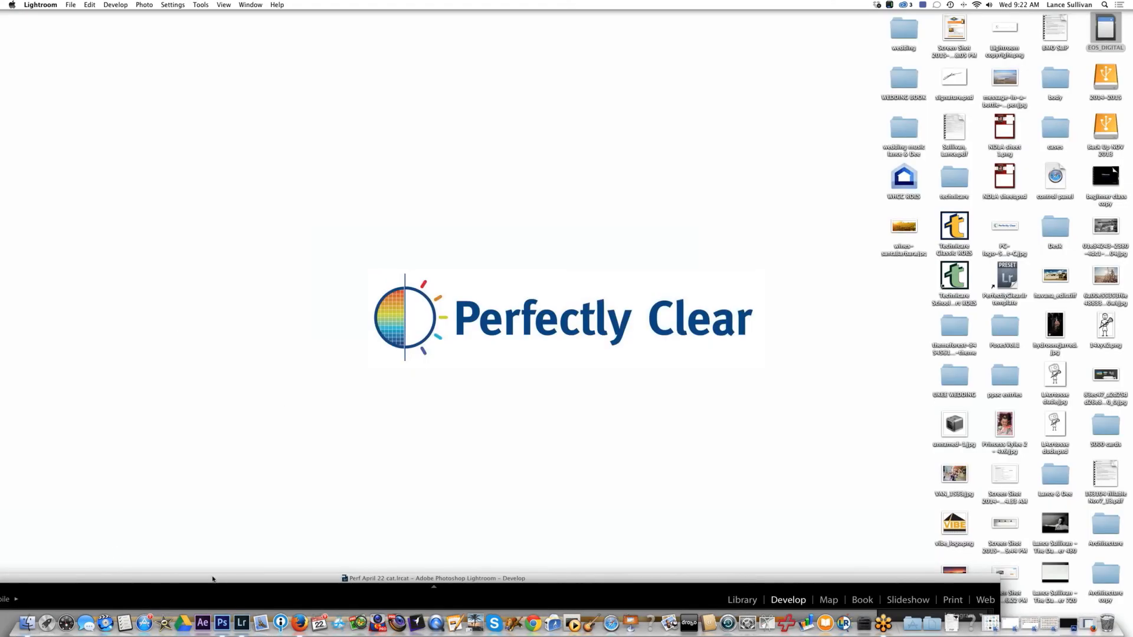
{"action": "left_click_drag", "start_coordinate": [214, 578], "coordinate": [363, 5]}
Try to select all photos in the filmstrip while leaving out the edited copy of the portrait.
{"action": "left_click", "coordinate": [64, 568]}
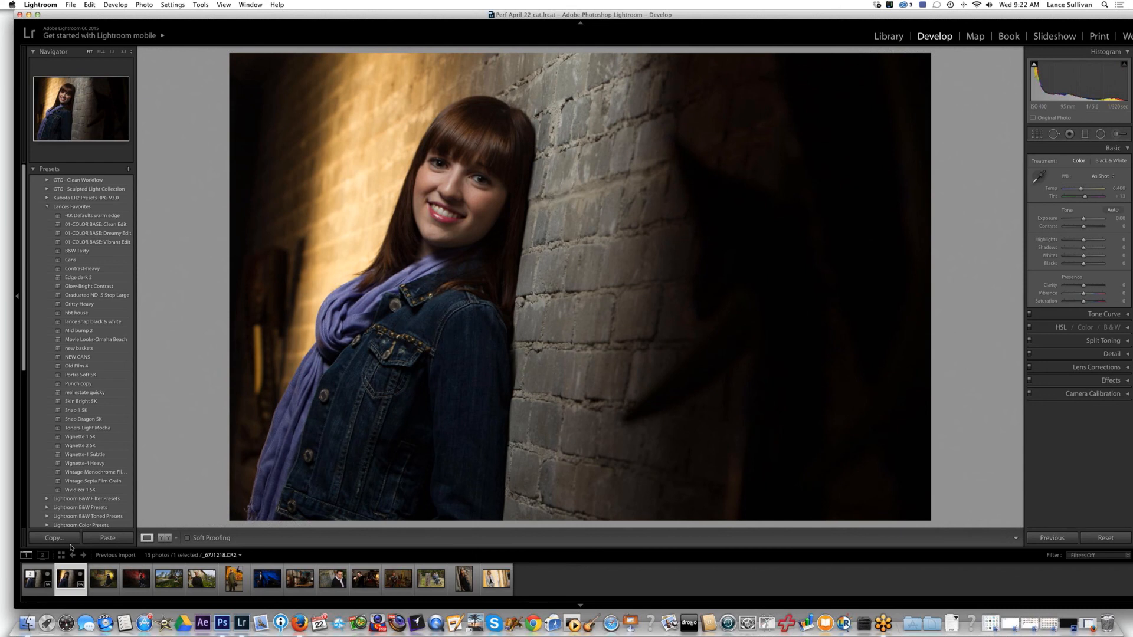
{"action": "key", "text": "super+a"}
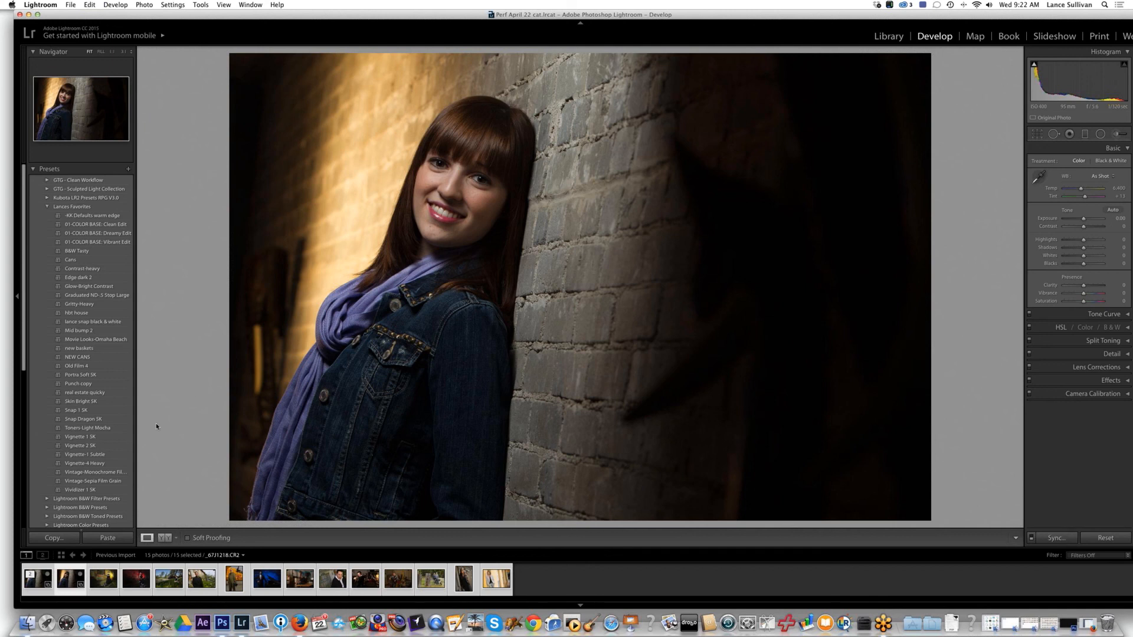
{"action": "left_click", "coordinate": [34, 572]}
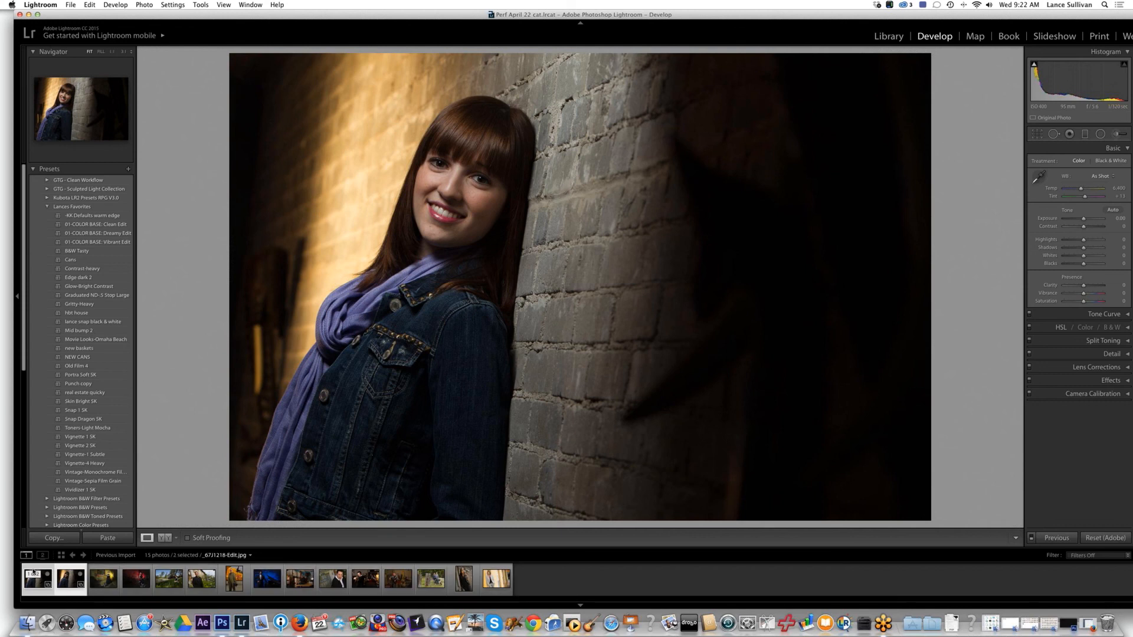
{"action": "left_click", "coordinate": [34, 573]}
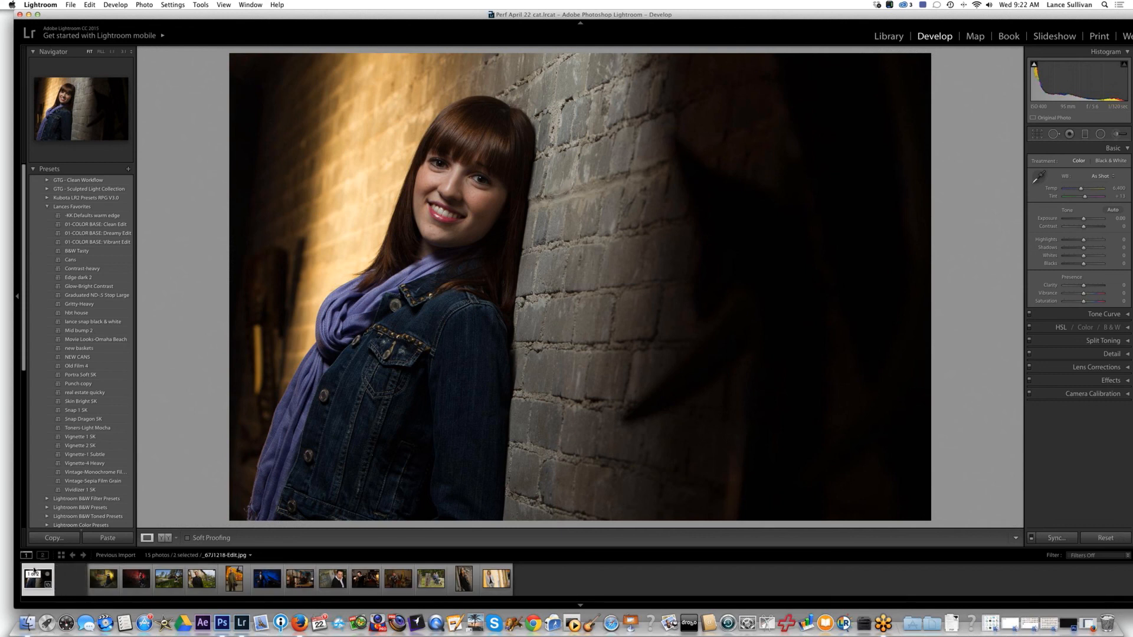
{"action": "left_click", "coordinate": [34, 571]}
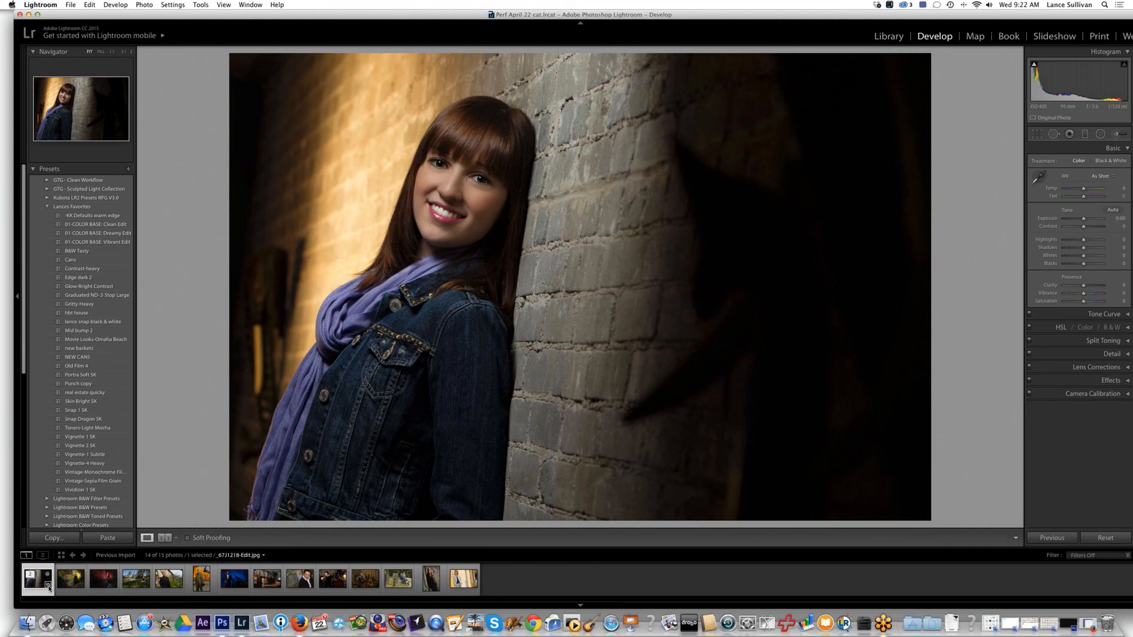
{"action": "left_click", "coordinate": [61, 589]}
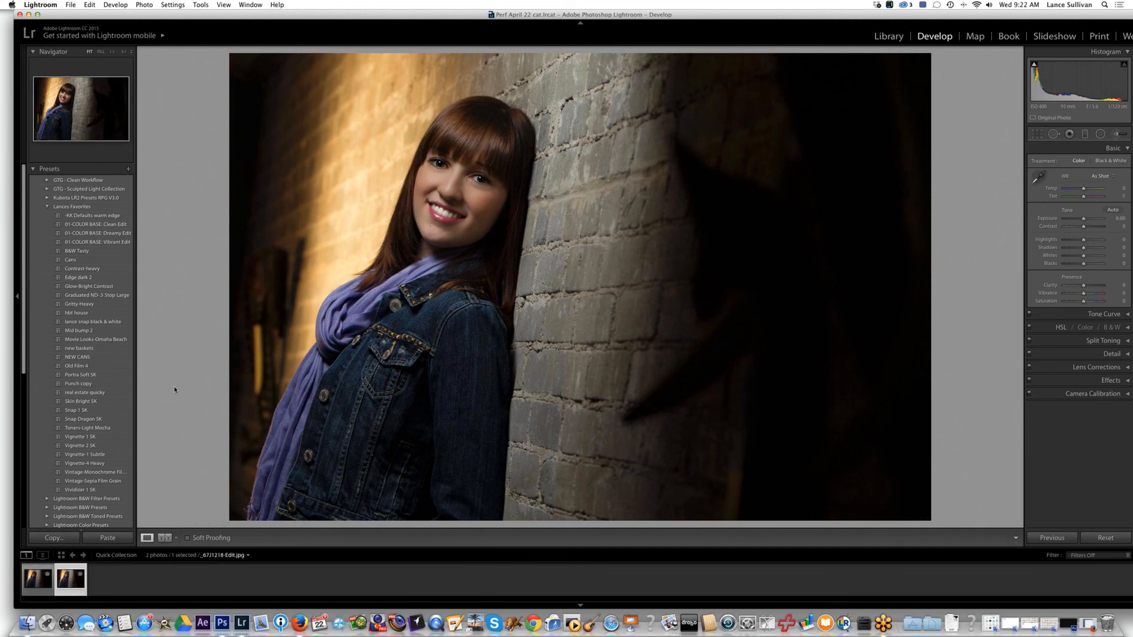
Undo the accidental stack collapse and Quick Collection changes to bring back the imported photos.
{"action": "key", "text": "super+z"}
{"action": "key", "text": "super+z"}
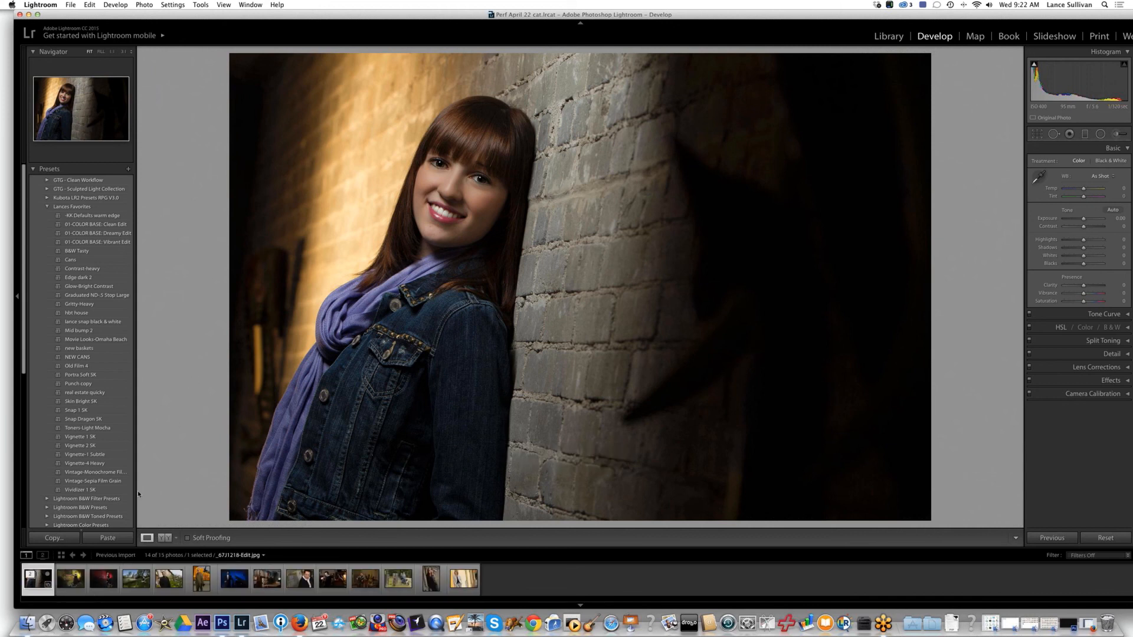
{"action": "key", "text": "super+z"}
{"action": "key", "text": "super+z"}
{"action": "key", "text": "super+z"}
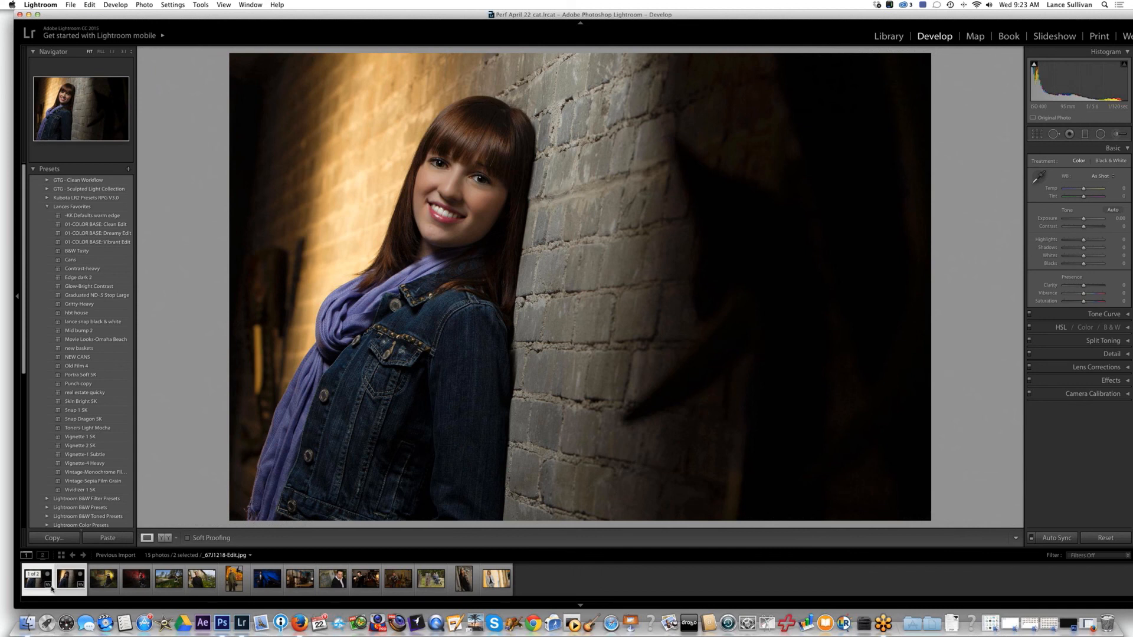
Select the 14 unedited photos from the original portrait through the last image and open the export settings for them.
{"action": "left_click", "coordinate": [66, 570]}
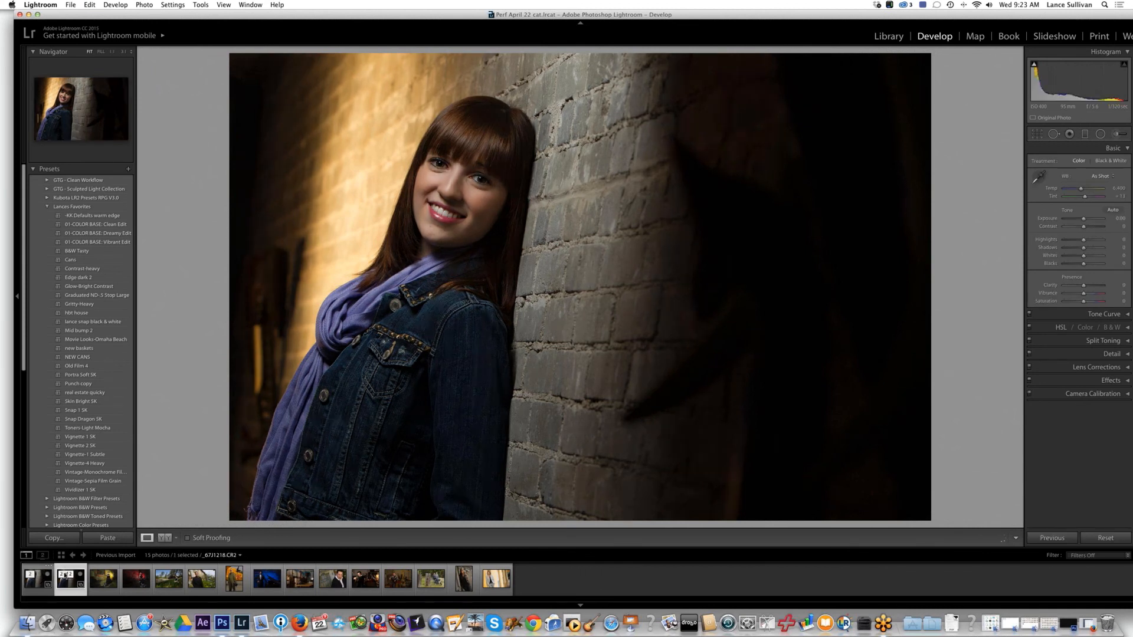
{"action": "left_click", "coordinate": [493, 570], "text": "shift"}
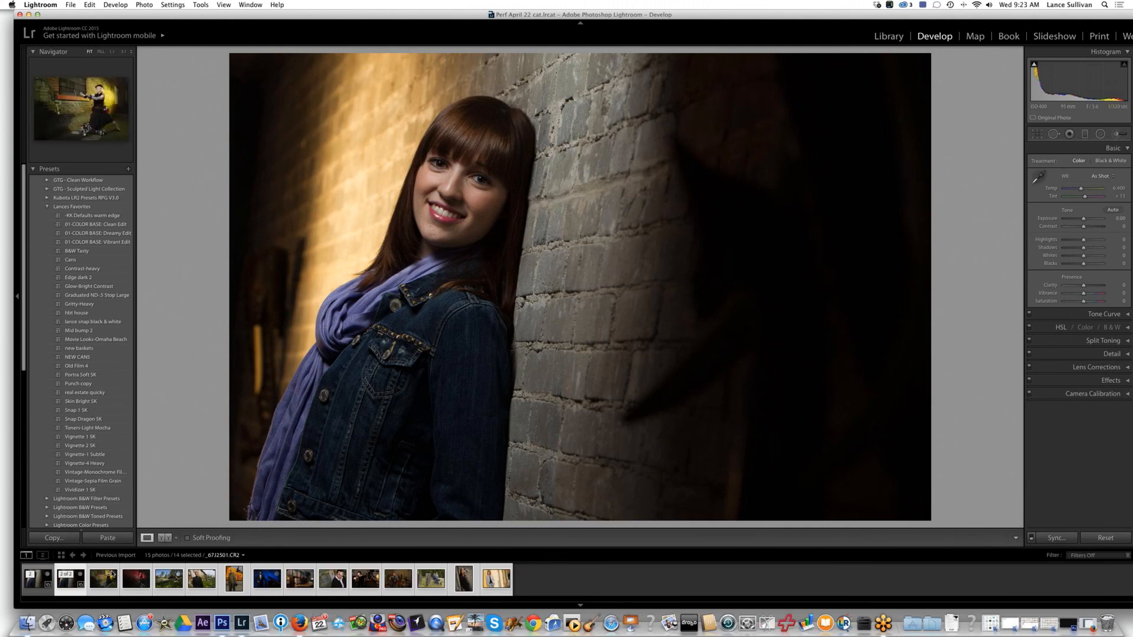
{"action": "key", "text": "super"}
{"action": "key", "text": "super+shift+e"}
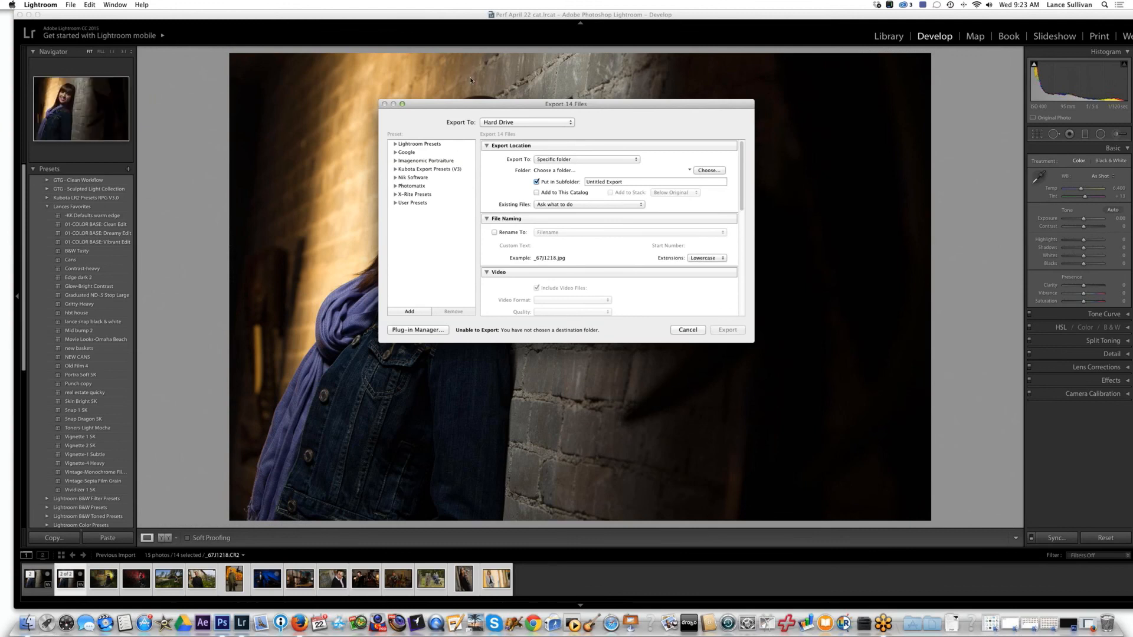
Review the available export destinations, the folder chooser and the hard drive export settings without changing them.
{"action": "left_click", "coordinate": [552, 123]}
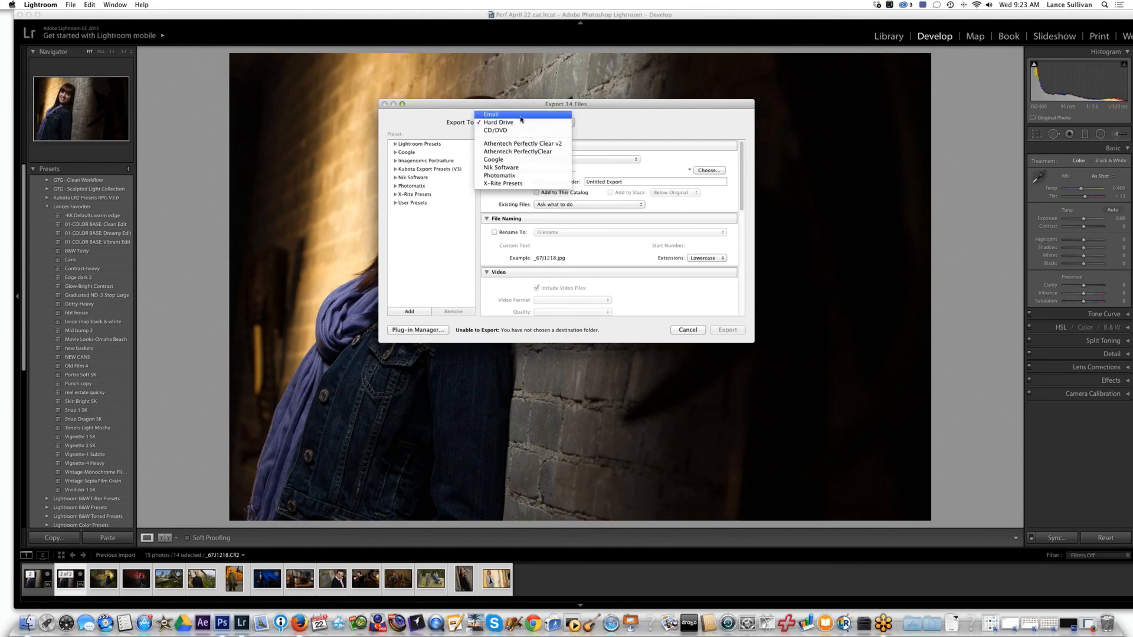
{"action": "left_click", "coordinate": [432, 126]}
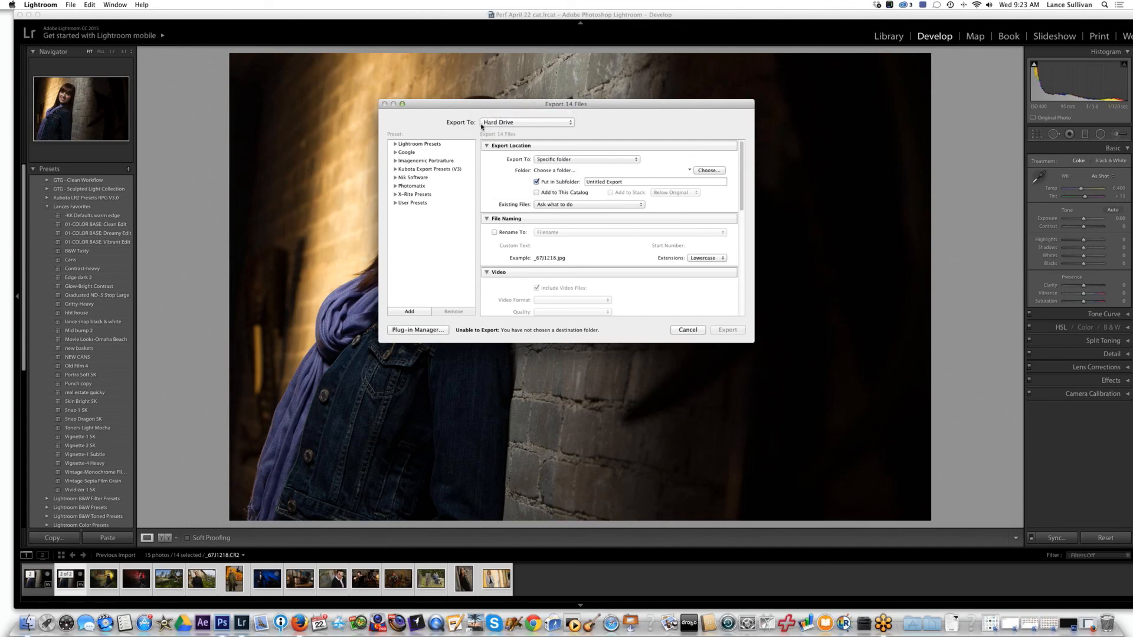
{"action": "left_click", "coordinate": [564, 125]}
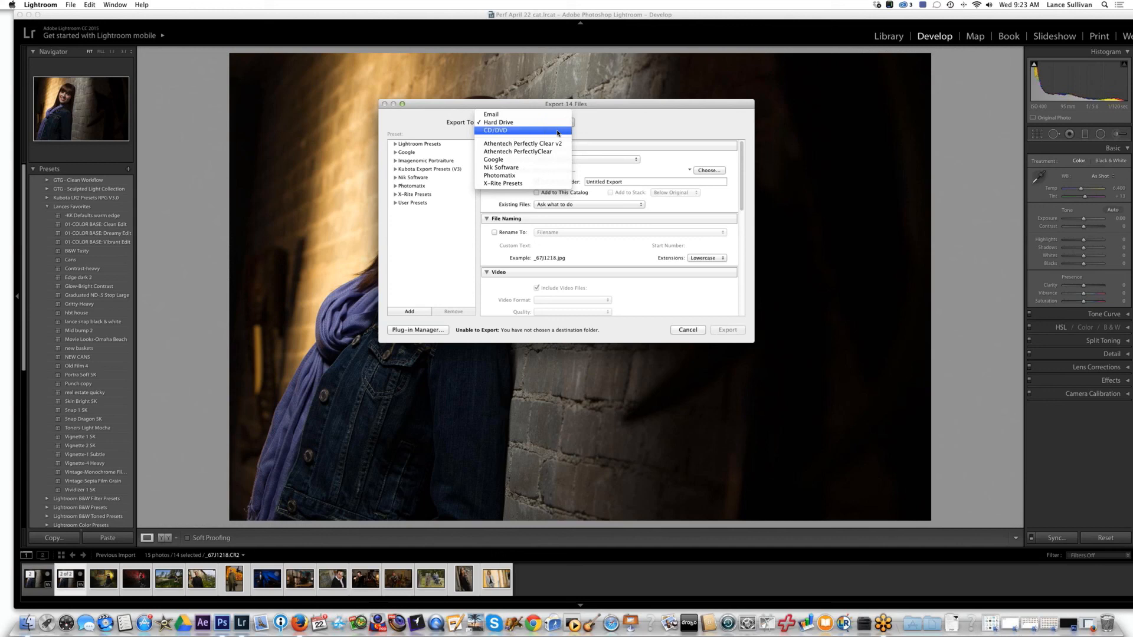
{"action": "left_click", "coordinate": [522, 124]}
{"action": "left_click", "coordinate": [700, 170]}
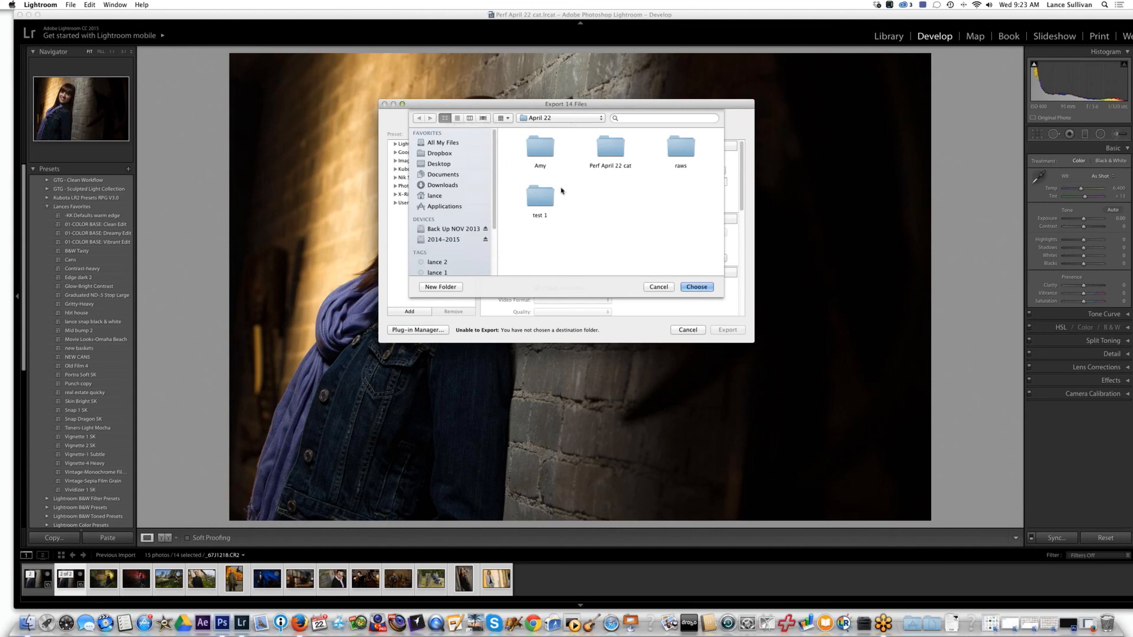
{"action": "left_click", "coordinate": [658, 287]}
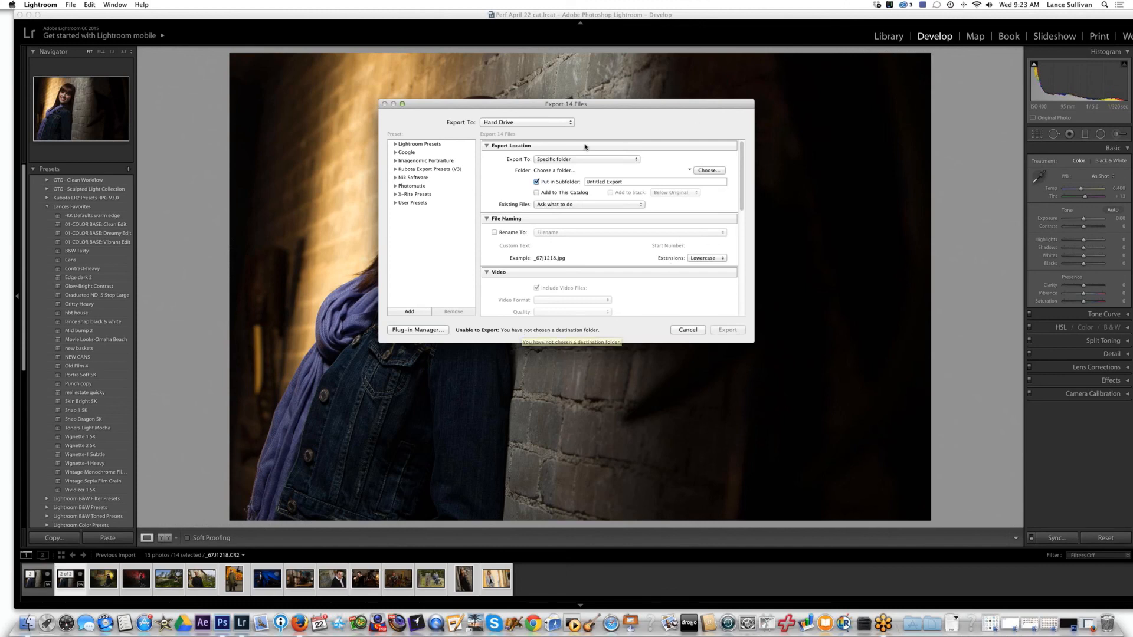
{"action": "scroll", "coordinate": [738, 174], "scroll_direction": "down", "scroll_amount": 3}
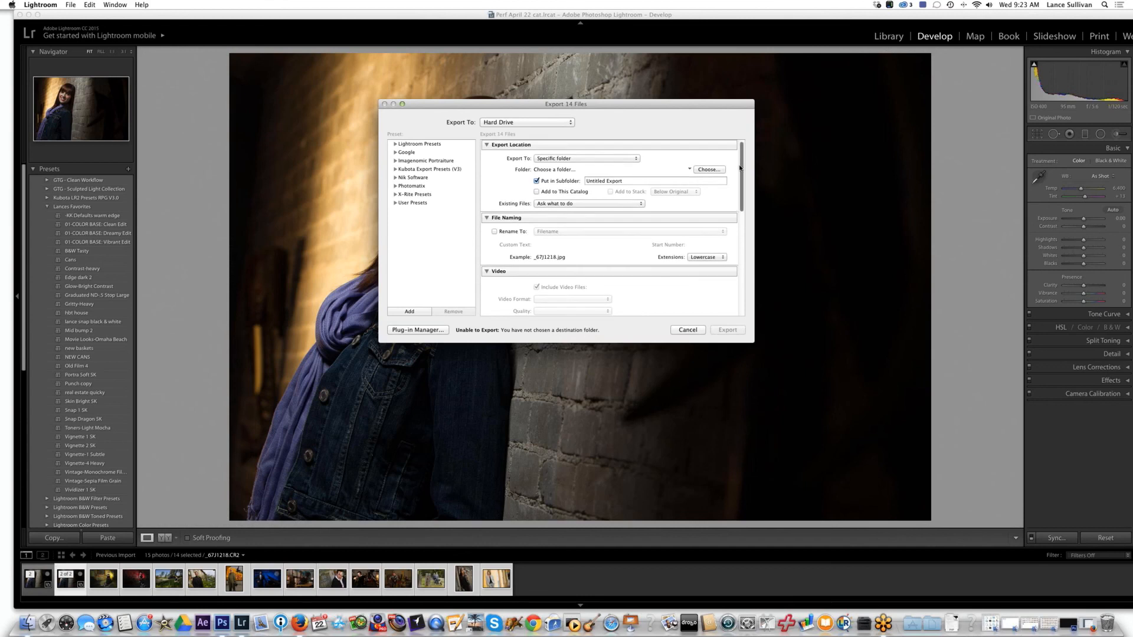
{"action": "scroll", "coordinate": [734, 248], "scroll_direction": "up", "scroll_amount": 4}
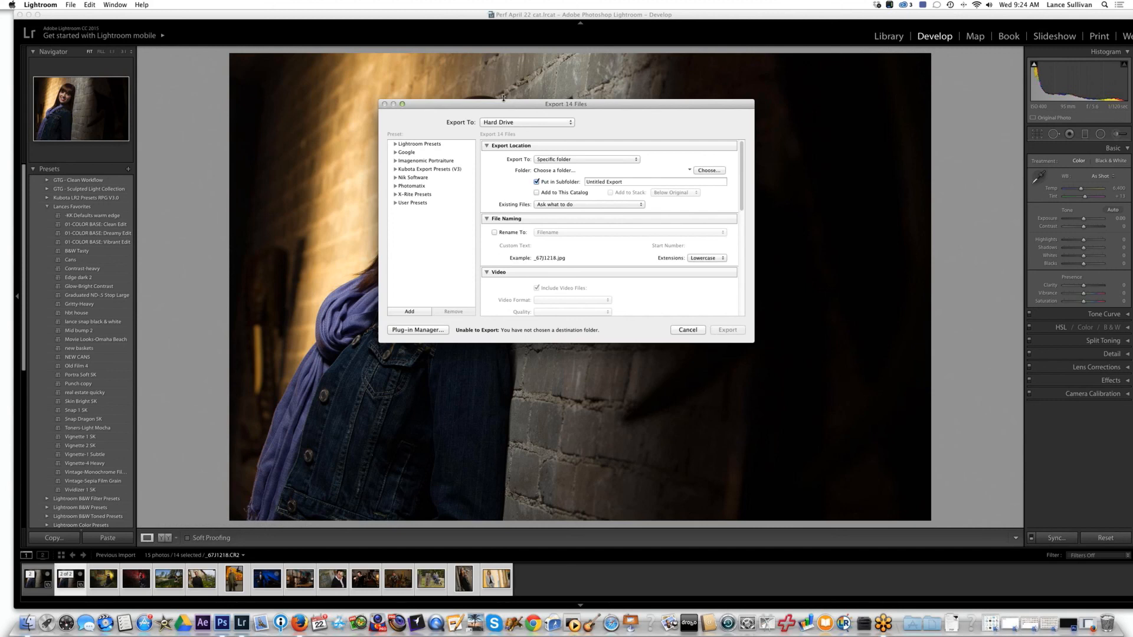
Export through Athentech Perfectly Clear v2 with the user preset Batching 101 LR, and turn off hiding the PerfectlyClear window.
{"action": "left_click", "coordinate": [538, 123]}
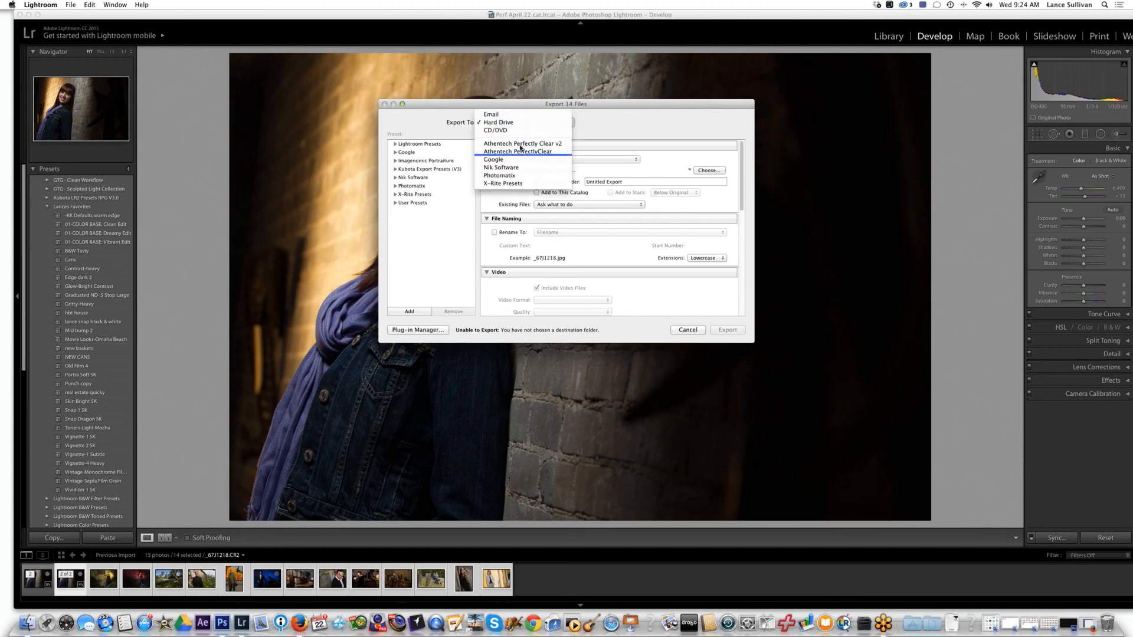
{"action": "left_click", "coordinate": [521, 145]}
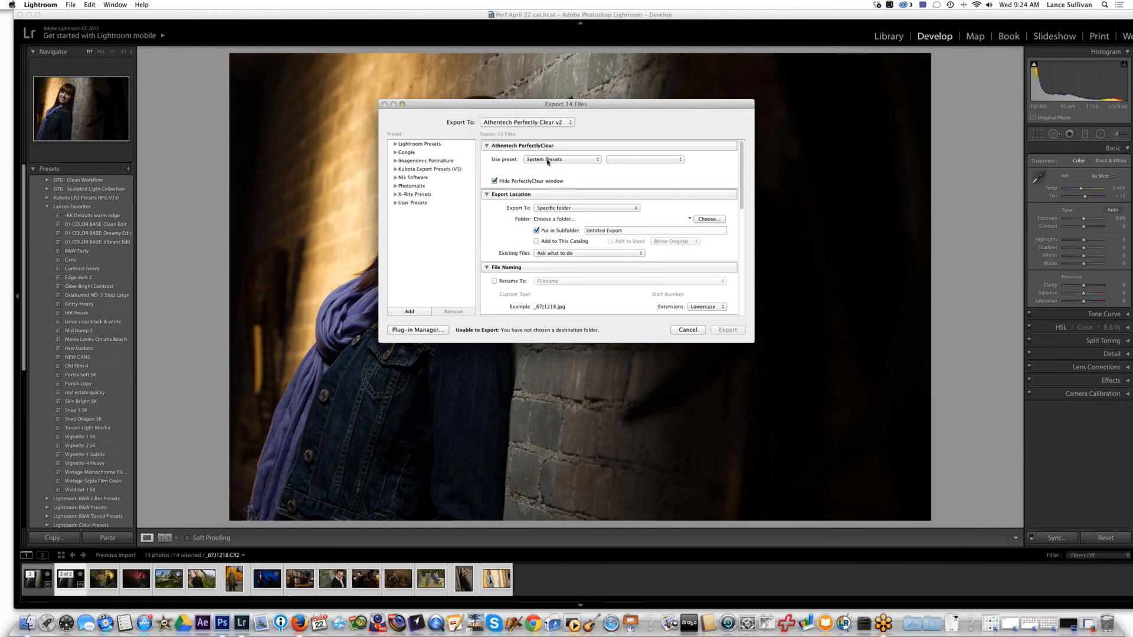
{"action": "left_click", "coordinate": [546, 160]}
{"action": "left_click", "coordinate": [565, 160]}
{"action": "left_click", "coordinate": [558, 162]}
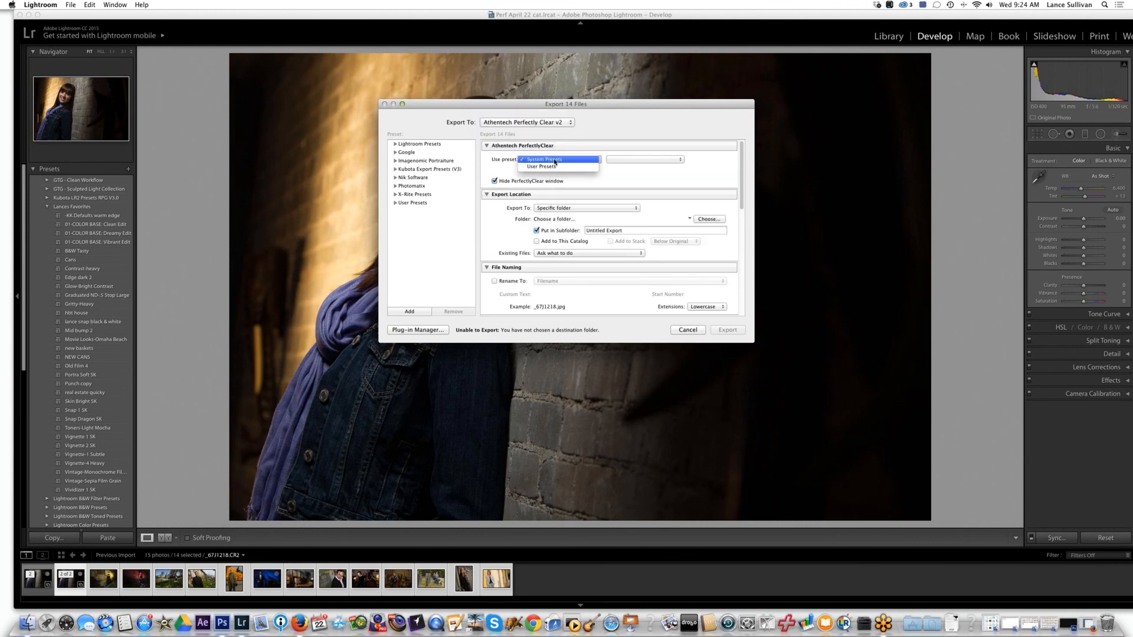
{"action": "left_click", "coordinate": [551, 166]}
{"action": "left_click", "coordinate": [635, 165]}
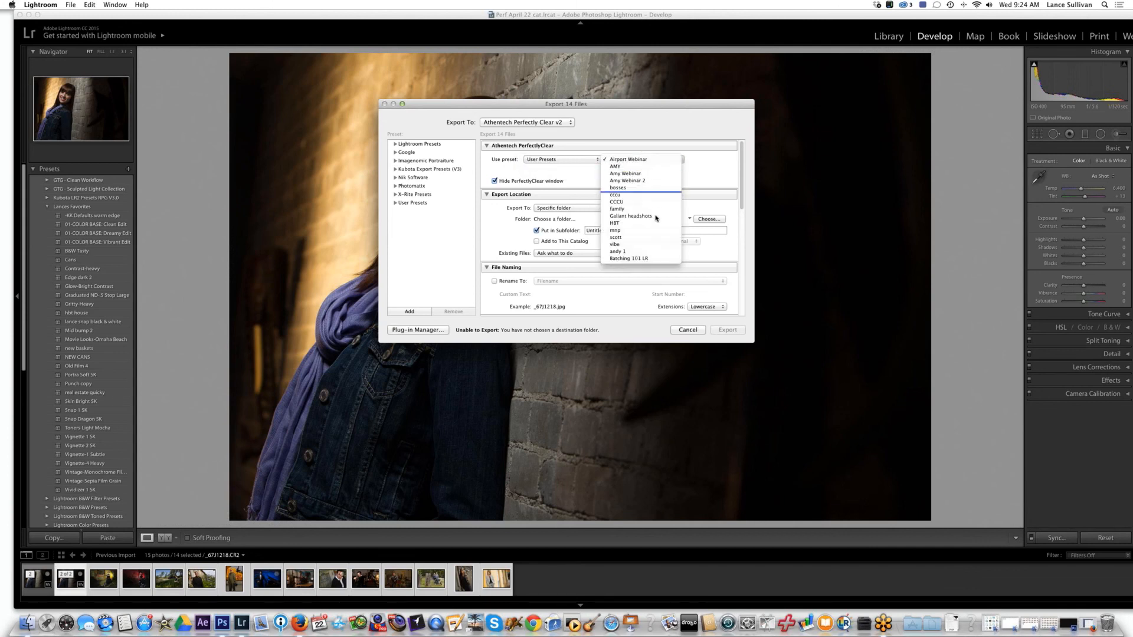
{"action": "left_click", "coordinate": [631, 261]}
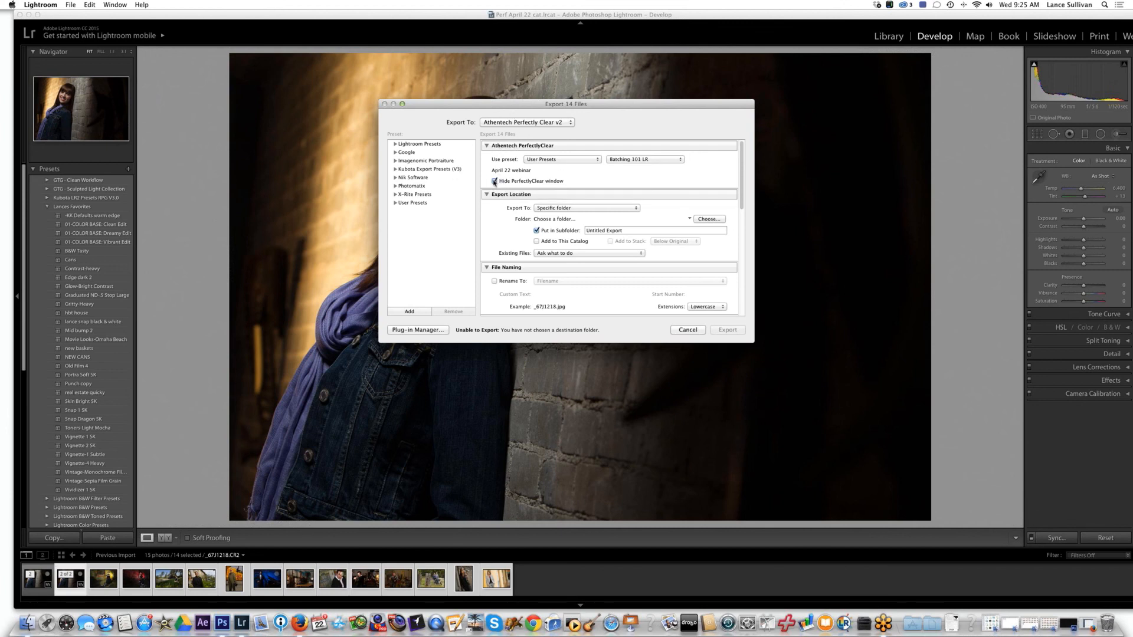
{"action": "left_click", "coordinate": [495, 181]}
Look through the system presets for the Perfectly Clear export, and return to the user preset Batching 101 LR.
{"action": "left_click", "coordinate": [546, 160]}
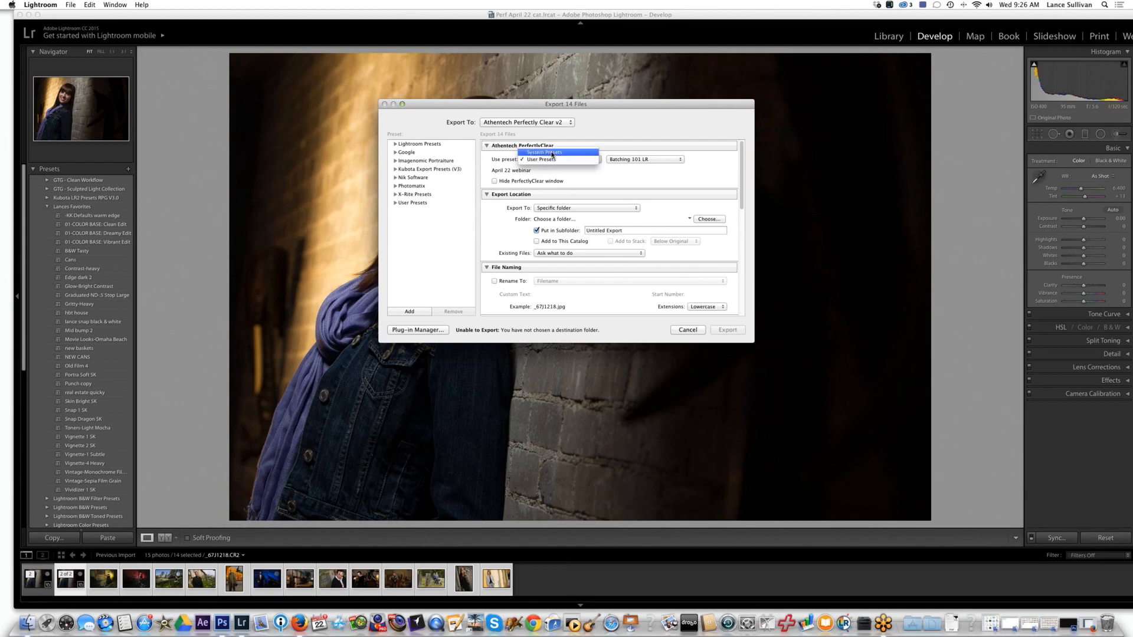
{"action": "left_click", "coordinate": [593, 158]}
{"action": "left_click", "coordinate": [623, 161]}
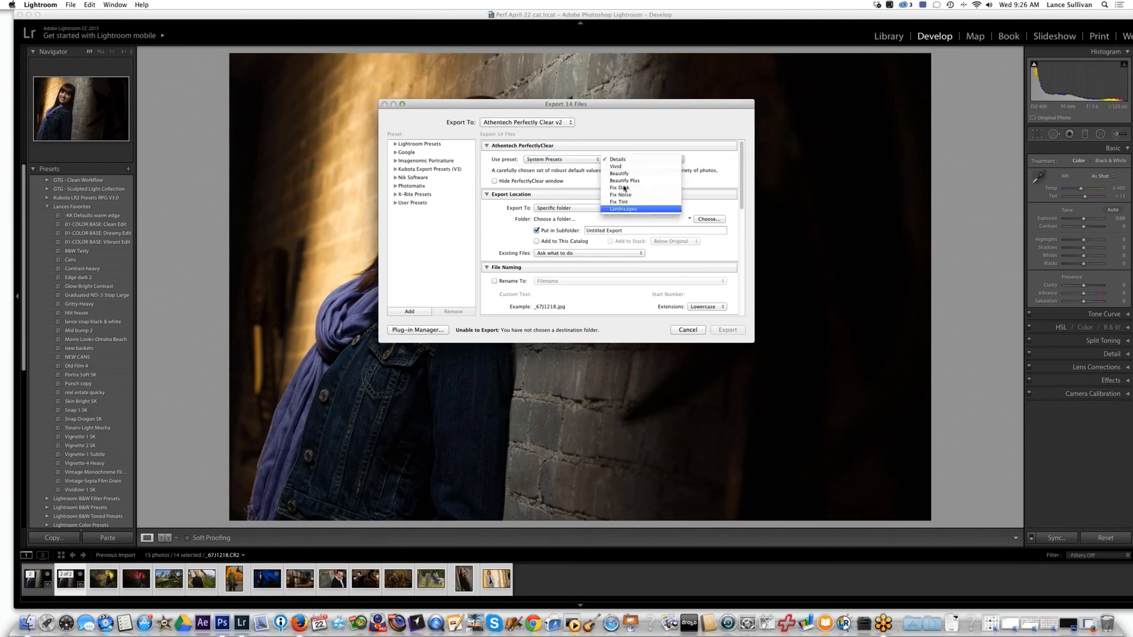
{"action": "left_click", "coordinate": [584, 163]}
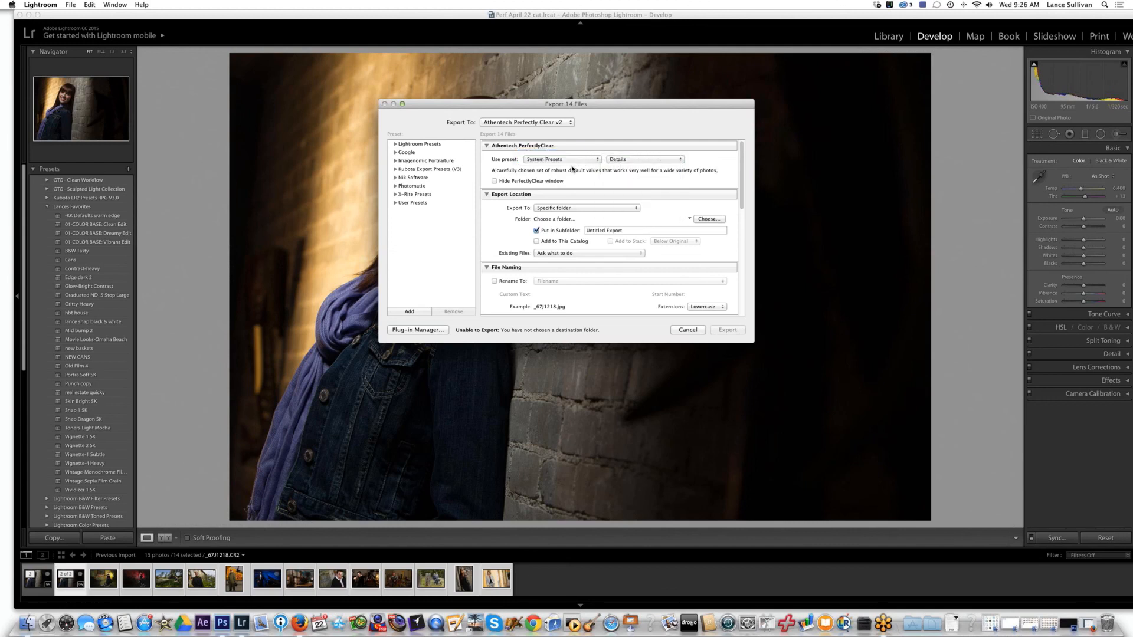
{"action": "left_click", "coordinate": [572, 160]}
{"action": "left_click", "coordinate": [569, 168]}
{"action": "left_click", "coordinate": [626, 160]}
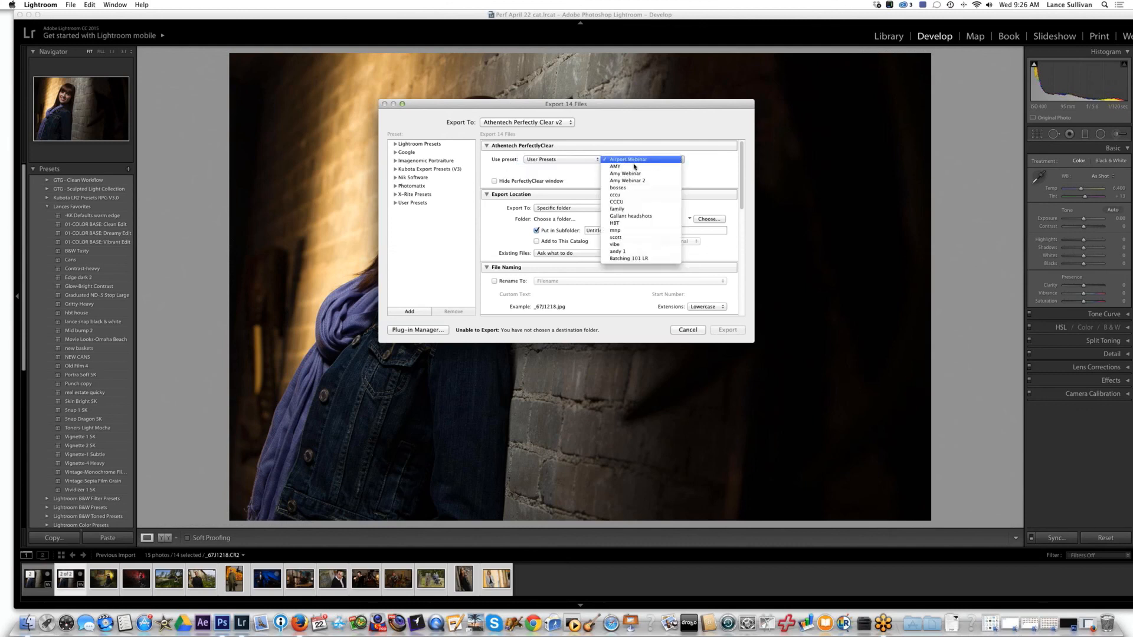
{"action": "left_click", "coordinate": [646, 261]}
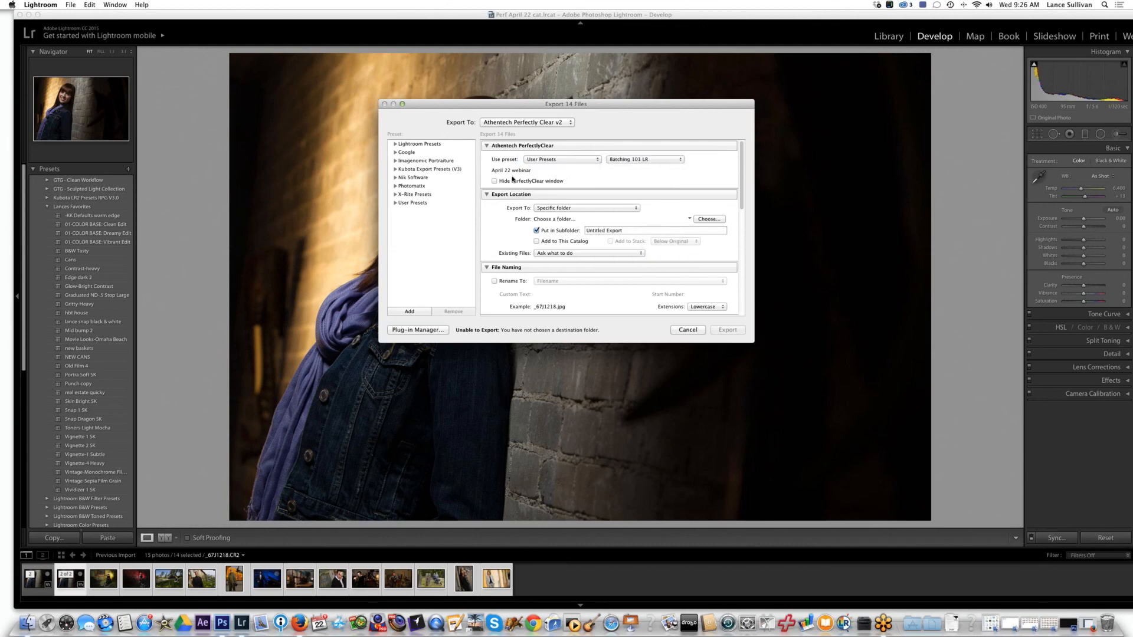
Create a folder named LR Prtoofs inside April 22 and choose it as the export destination.
{"action": "left_click", "coordinate": [708, 220]}
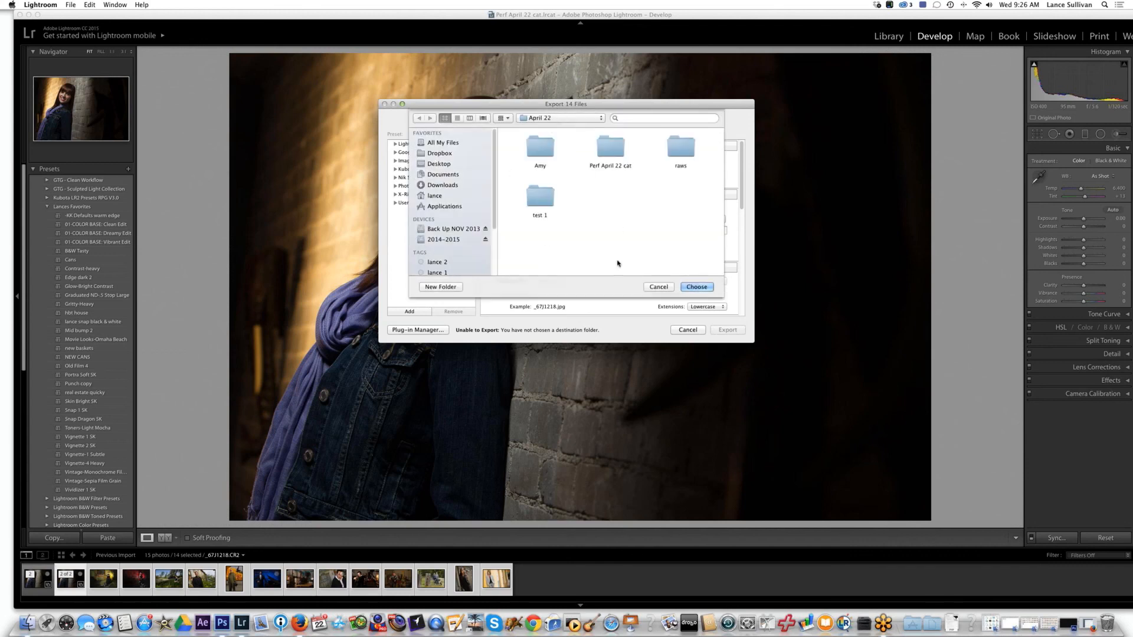
{"action": "left_click", "coordinate": [450, 289]}
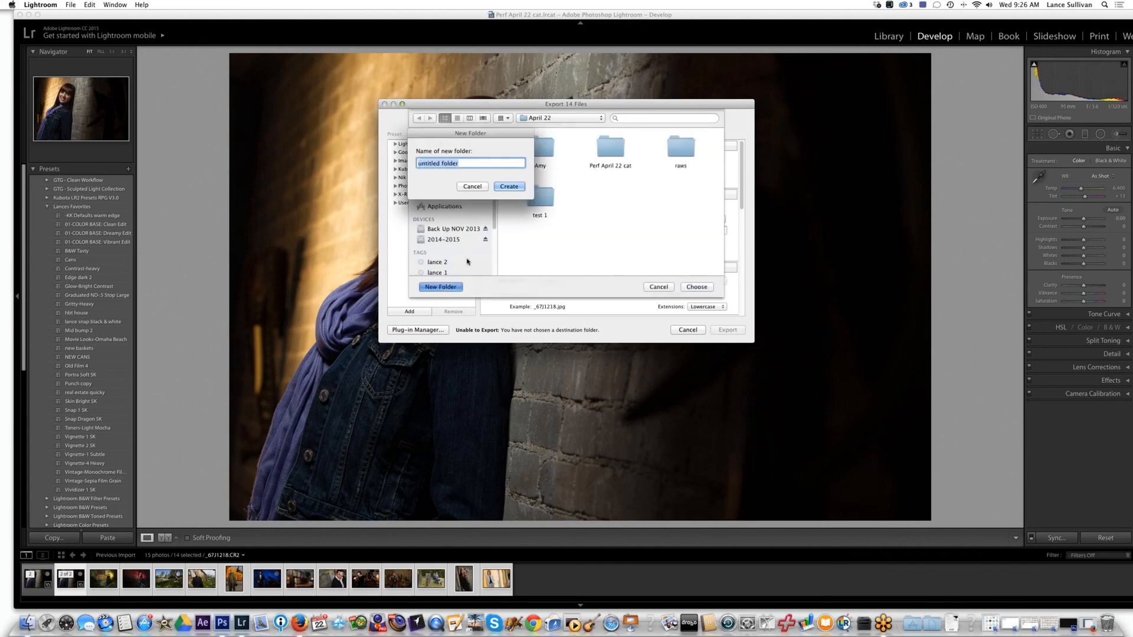
{"action": "type", "text": "LR Prtoofs"}
{"action": "left_click", "coordinate": [519, 188]}
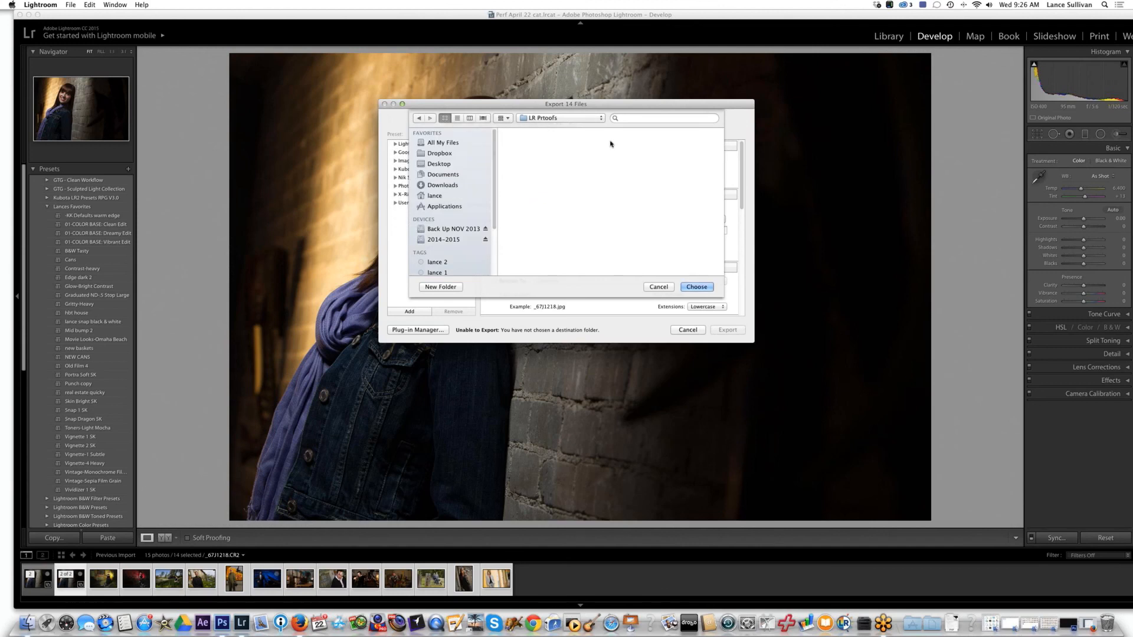
{"action": "left_click", "coordinate": [687, 286]}
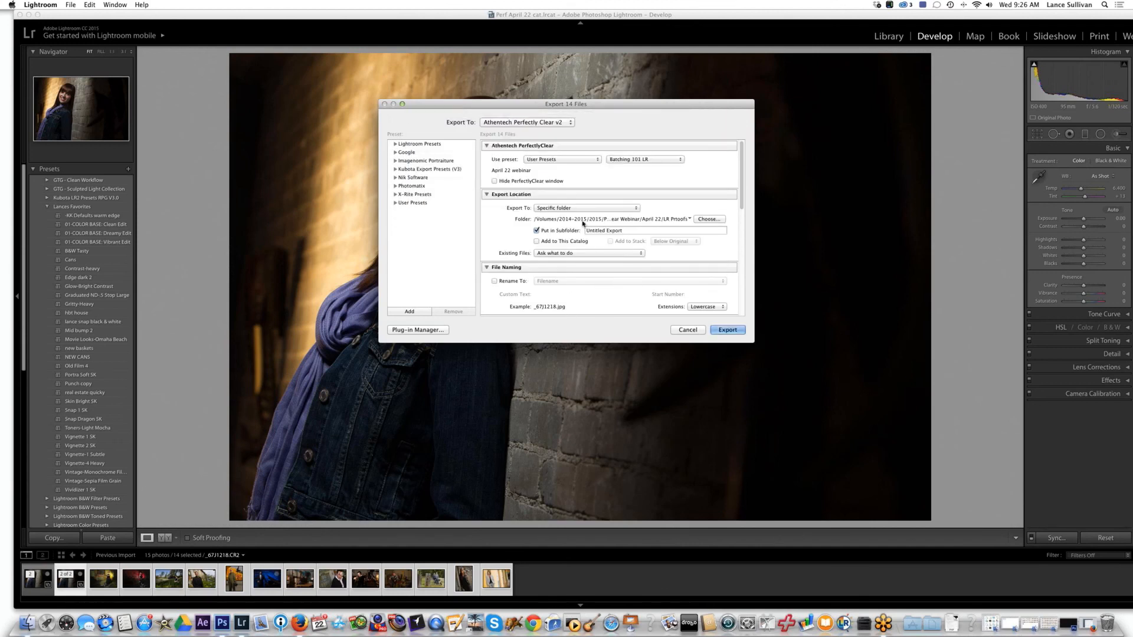
Turn off placing the exports in a subfolder, and keep existing files handling at Ask what to do.
{"action": "left_click", "coordinate": [536, 231]}
{"action": "left_click", "coordinate": [575, 255]}
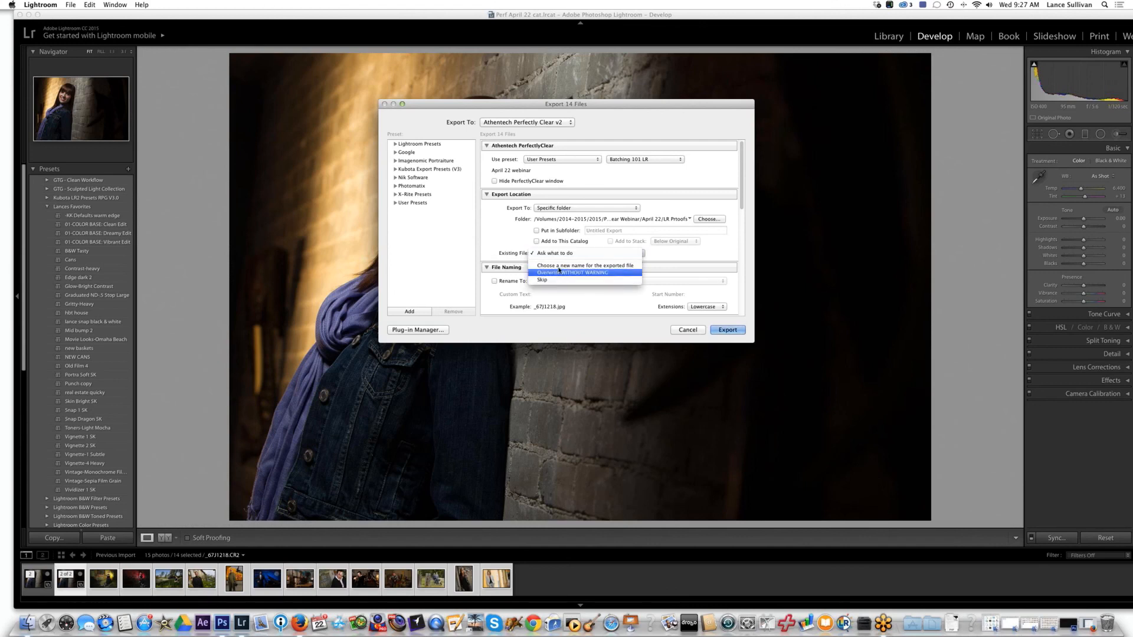
{"action": "left_click", "coordinate": [500, 235]}
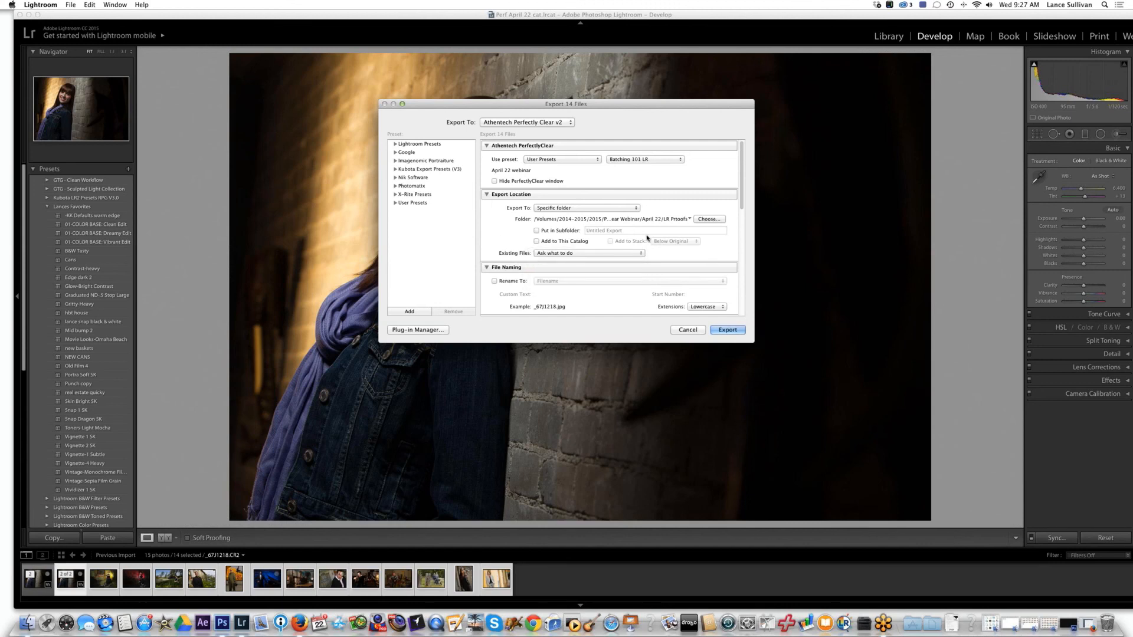
Rename the exported files by Custom Name - Sequence with the custom text LR Proofs.
{"action": "scroll", "coordinate": [742, 158], "scroll_direction": "down", "scroll_amount": 5}
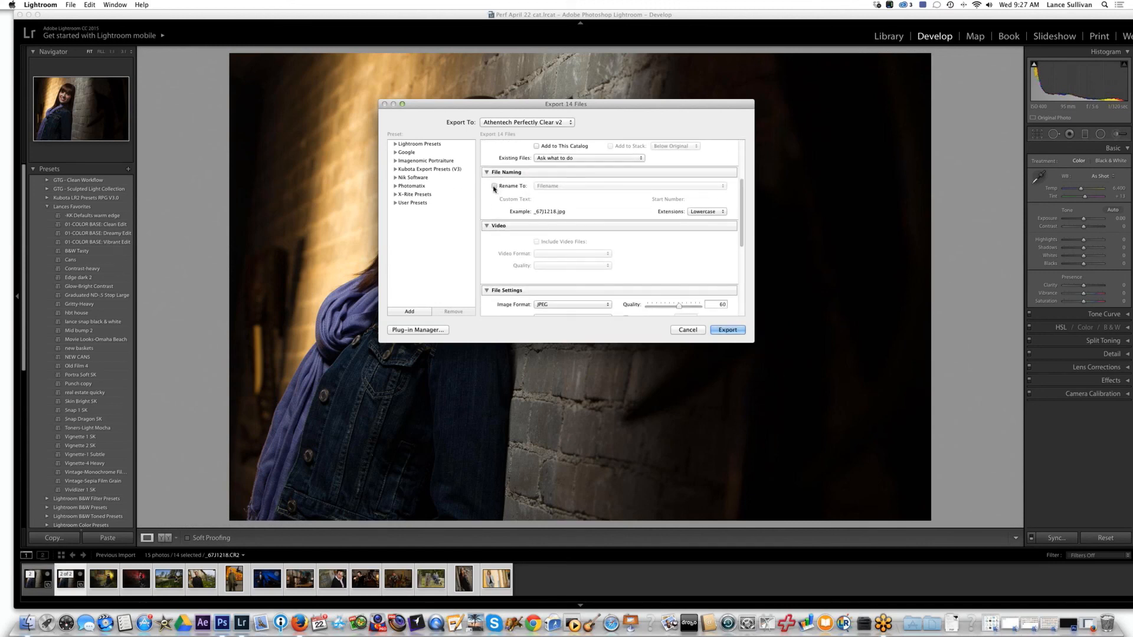
{"action": "left_click", "coordinate": [495, 186]}
{"action": "left_click", "coordinate": [591, 186]}
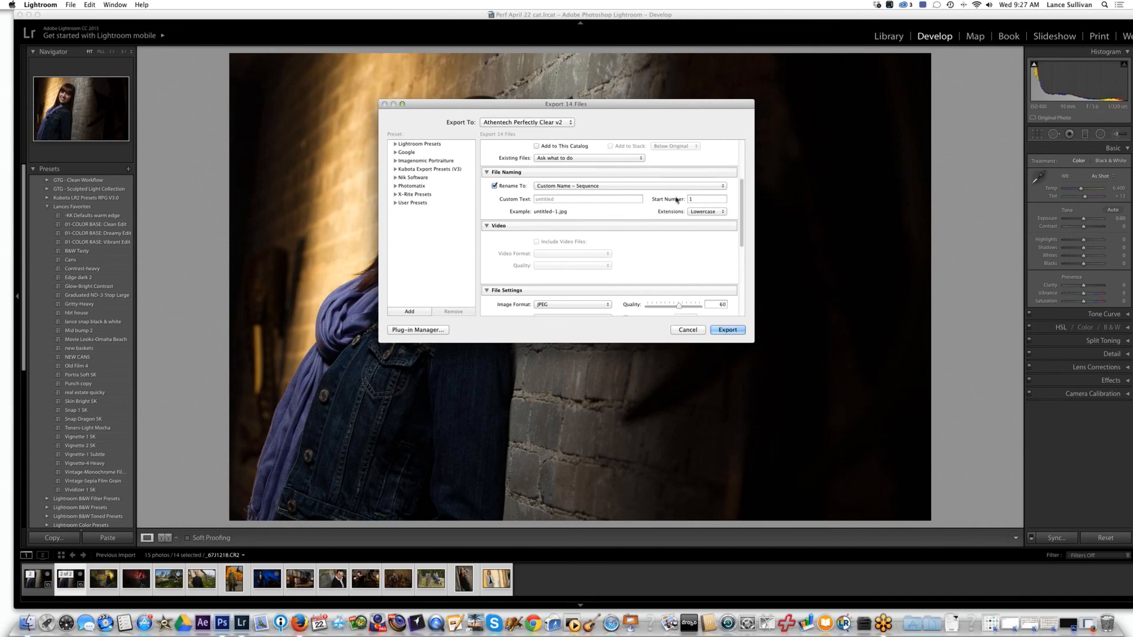
{"action": "left_click", "coordinate": [565, 199]}
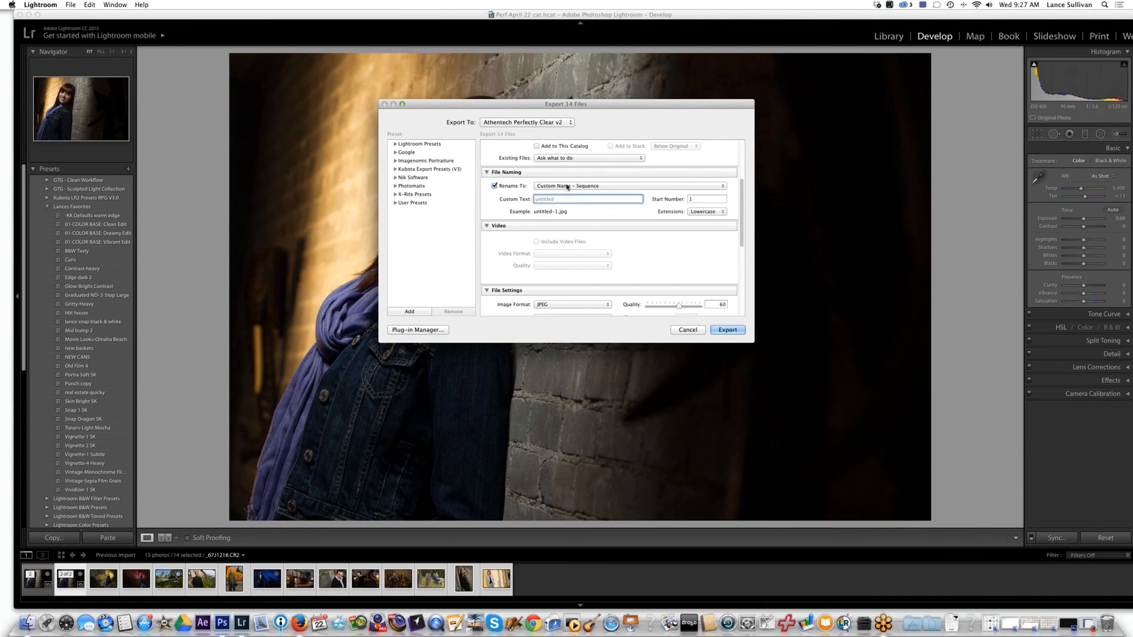
{"action": "type", "text": "LR Expo"}
{"action": "type", "text": "r"}
{"action": "type", "text": "t"}
{"action": "key", "text": "BackSpace"}
{"action": "key", "text": "BackSpace"}
{"action": "key", "text": "BackSpace"}
{"action": "key", "text": "BackSpace"}
{"action": "key", "text": "BackSpace"}
{"action": "key", "text": "BackSpace"}
{"action": "type", "text": "Proofs"}
Collapse the video settings and set the files to JPEG with ProPhoto RGB color space and quality 100.
{"action": "left_click_drag", "start_coordinate": [740, 210], "coordinate": [727, 194]}
{"action": "scroll", "coordinate": [727, 195], "scroll_direction": "up", "scroll_amount": 2}
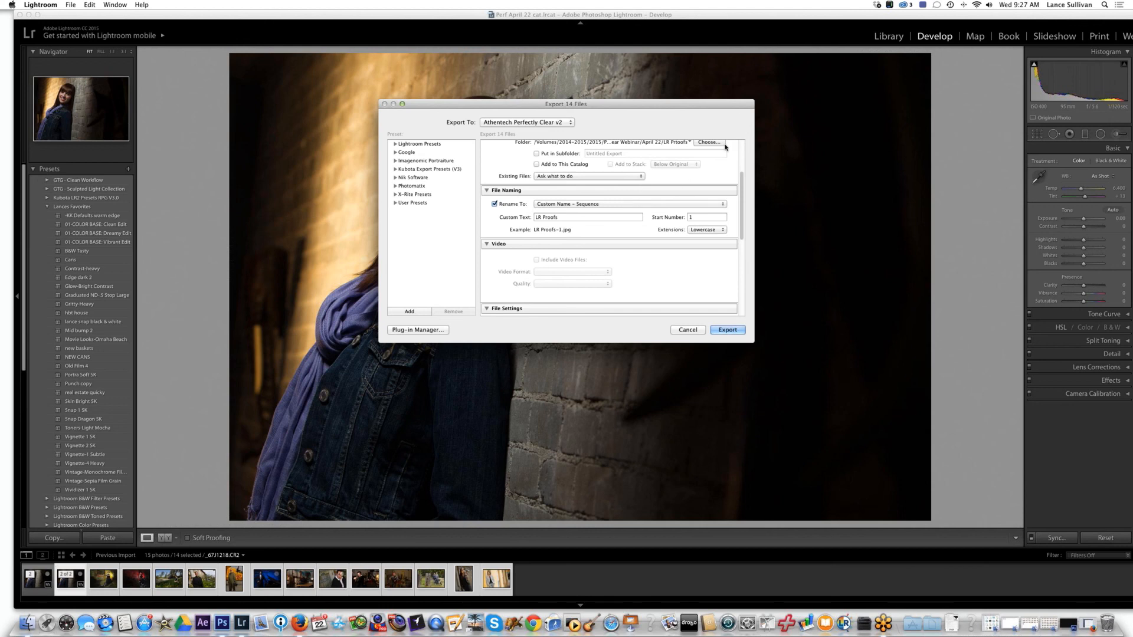
{"action": "left_click_drag", "start_coordinate": [742, 205], "coordinate": [743, 207]}
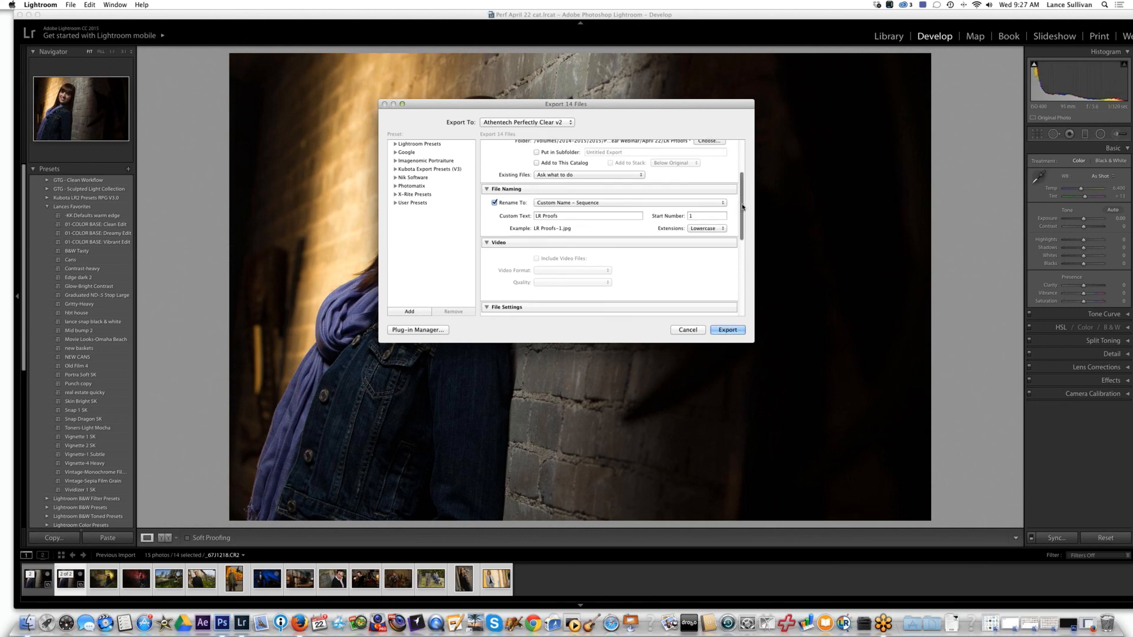
{"action": "scroll", "coordinate": [732, 208], "scroll_direction": "up", "scroll_amount": 1}
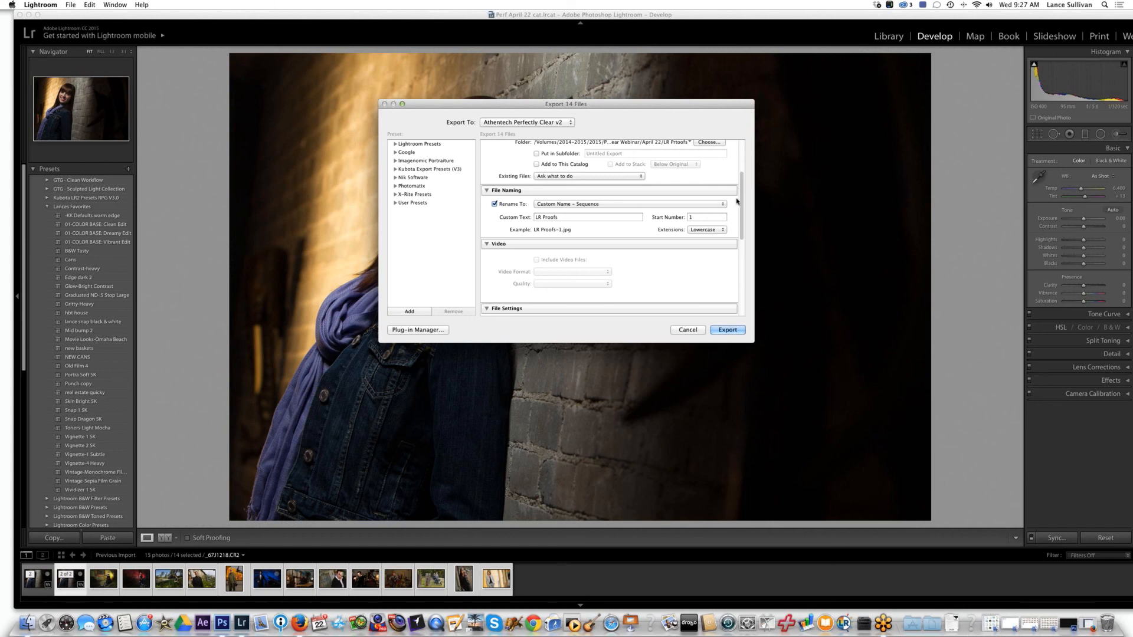
{"action": "left_click", "coordinate": [486, 244]}
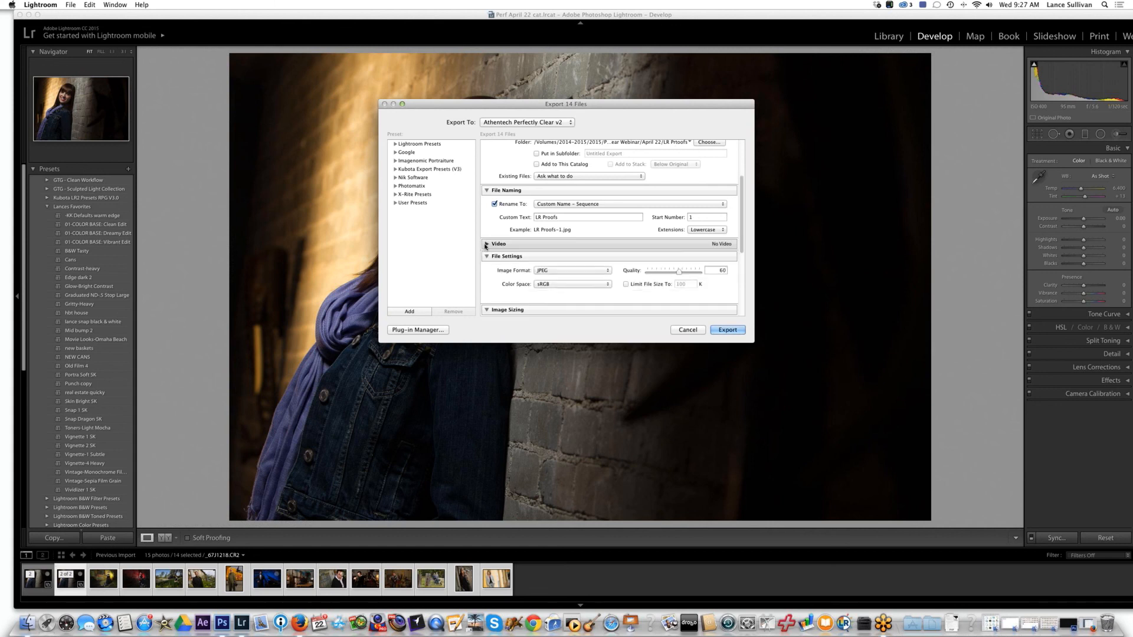
{"action": "left_click", "coordinate": [566, 284]}
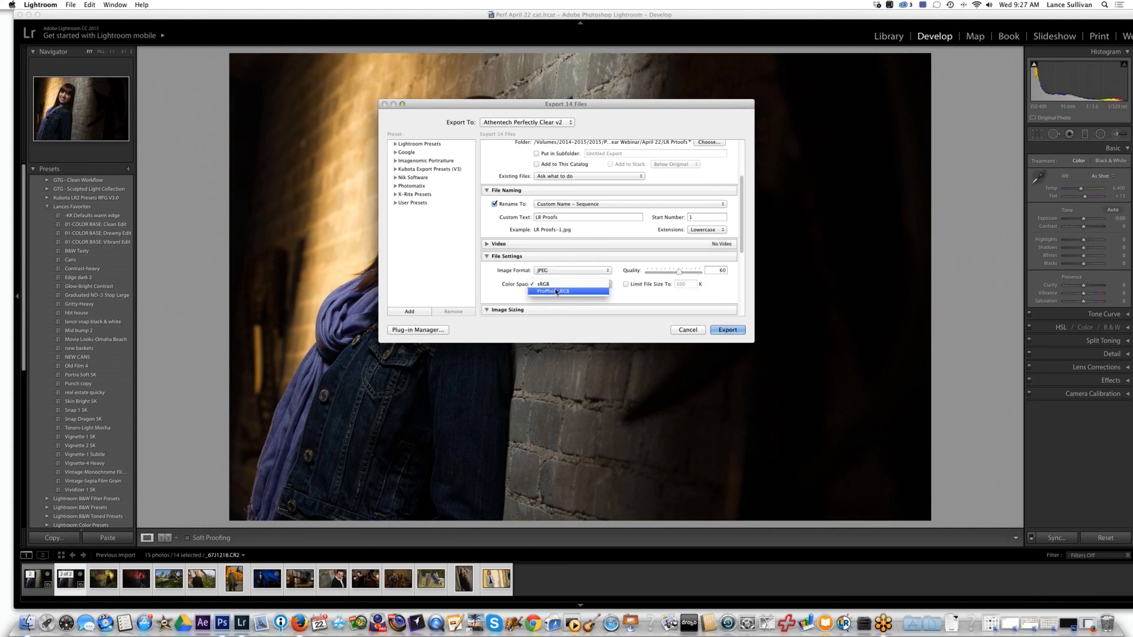
{"action": "left_click", "coordinate": [548, 273]}
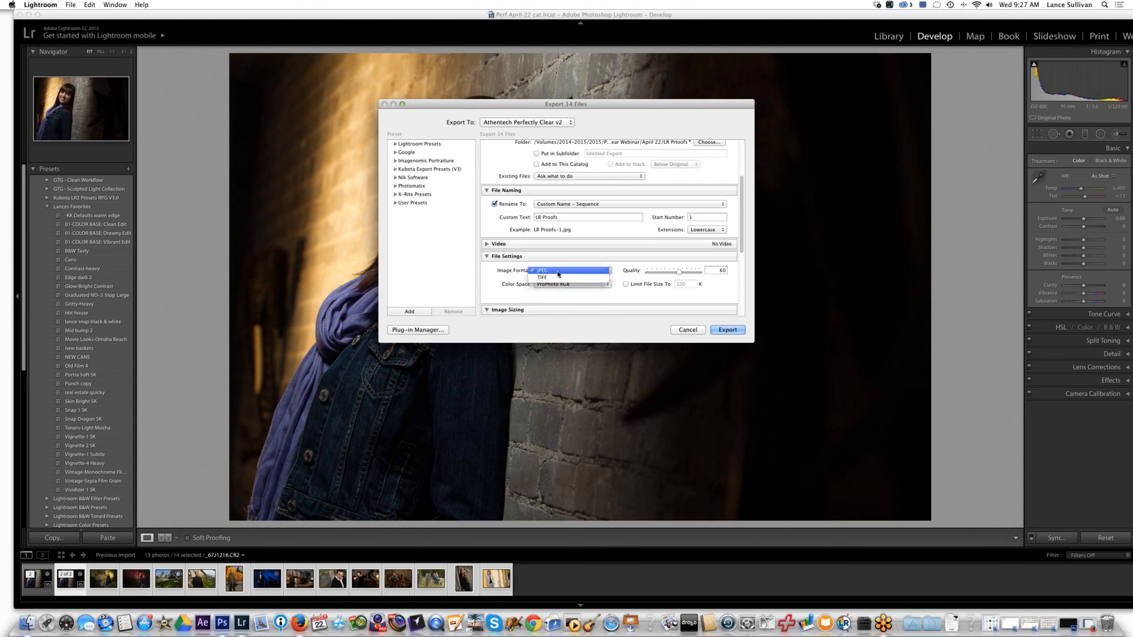
{"action": "left_click_drag", "start_coordinate": [679, 273], "coordinate": [753, 277]}
Resize the exported files to 2000 pixels on the long edge and set their resolution to 72 pixels per inch.
{"action": "scroll", "coordinate": [741, 256], "scroll_direction": "down", "scroll_amount": 2}
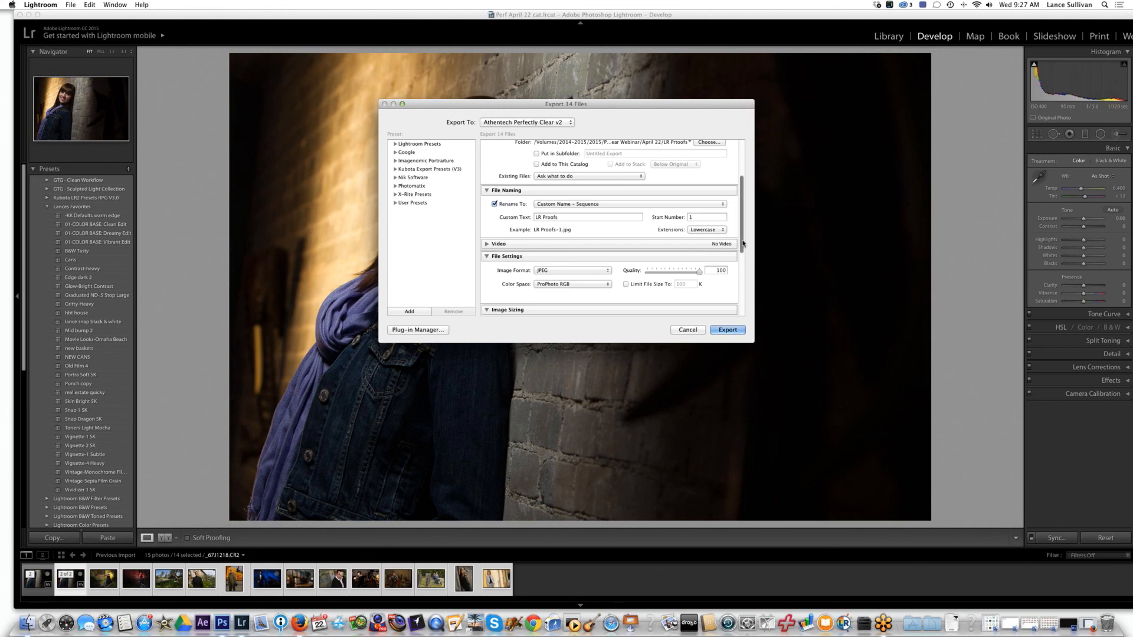
{"action": "scroll", "coordinate": [741, 255], "scroll_direction": "down", "scroll_amount": 6}
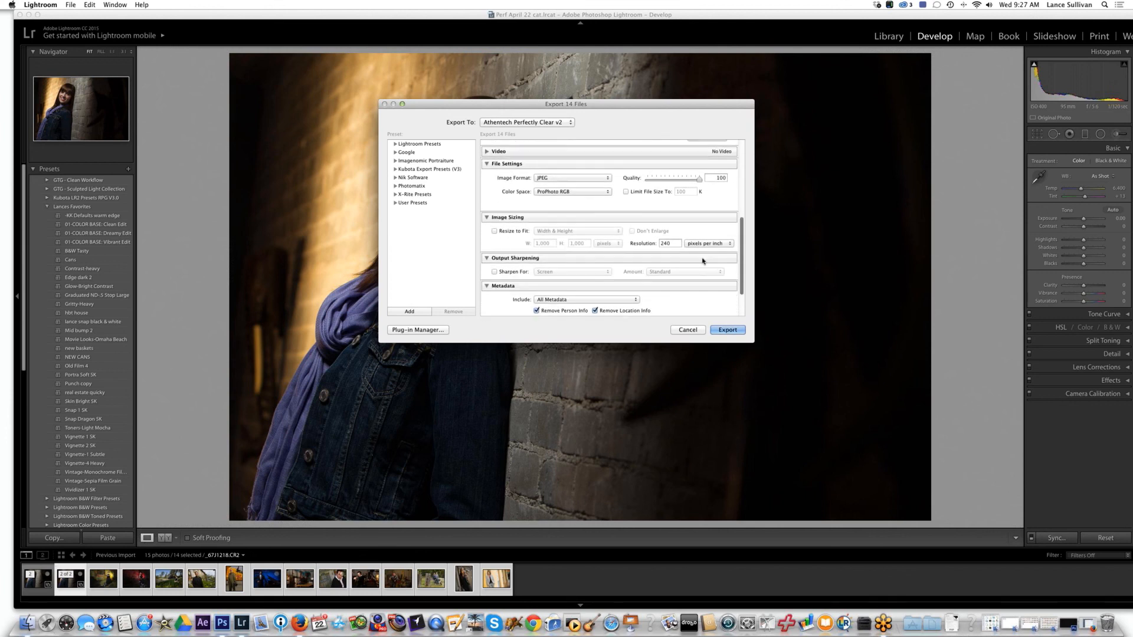
{"action": "left_click", "coordinate": [495, 231]}
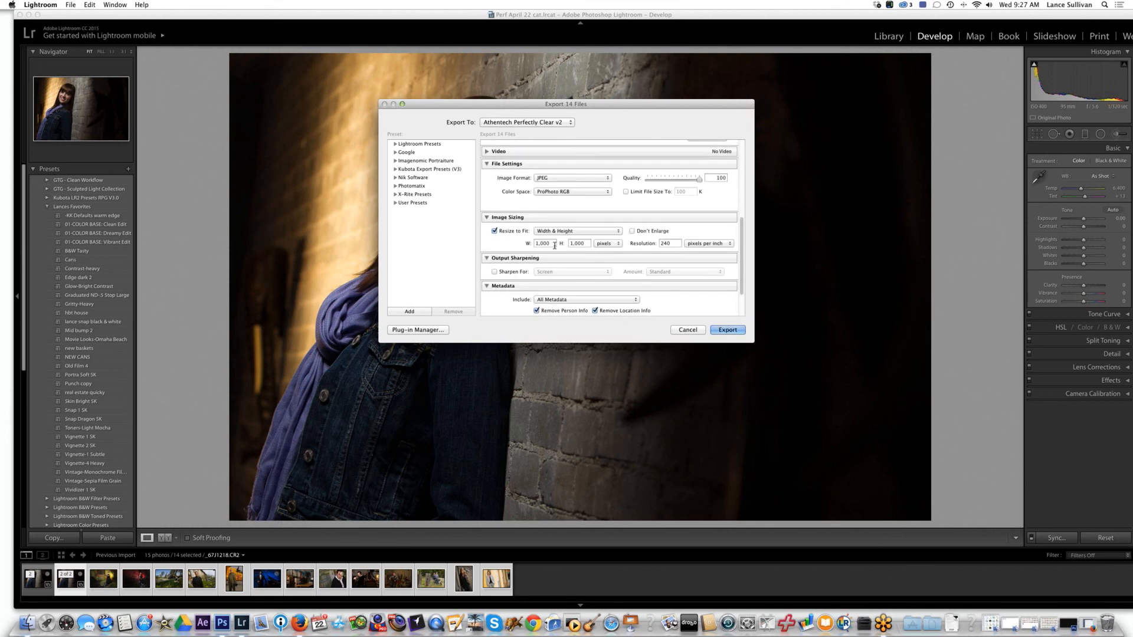
{"action": "left_click", "coordinate": [595, 232]}
{"action": "left_click", "coordinate": [567, 252]}
{"action": "double_click", "coordinate": [583, 244]}
{"action": "type", "text": "2000"}
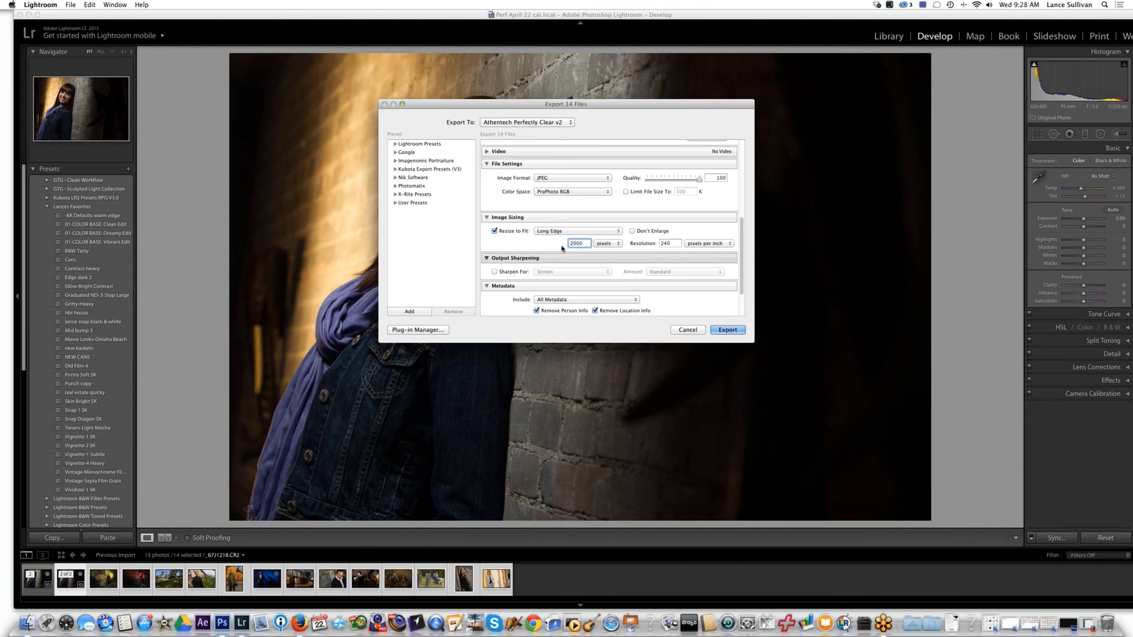
{"action": "double_click", "coordinate": [674, 241]}
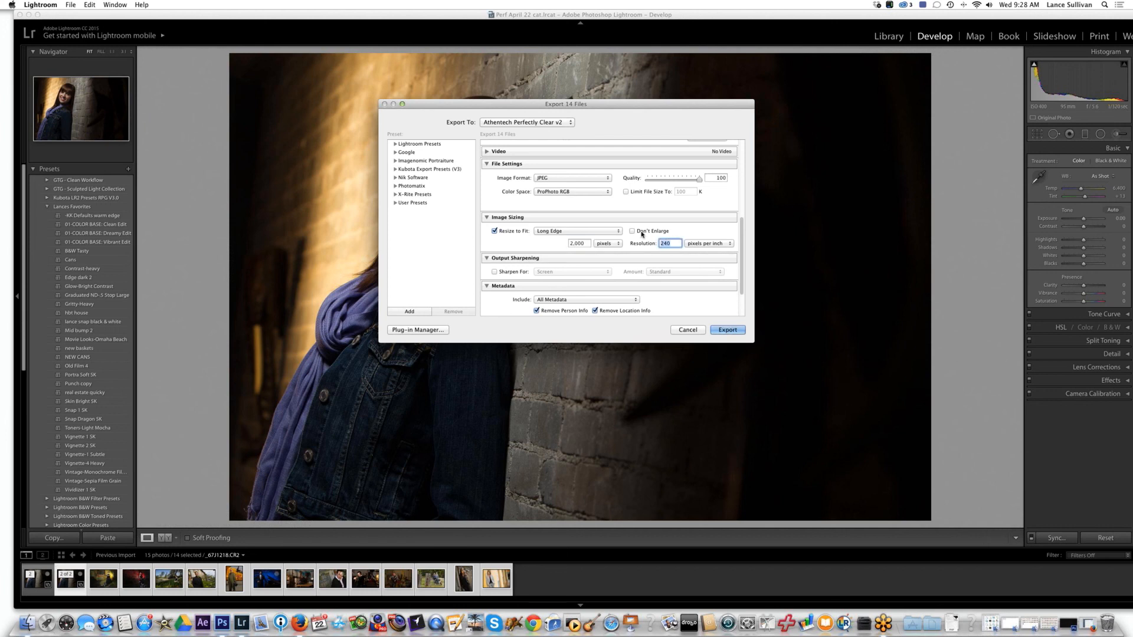
{"action": "type", "text": "72"}
Enable watermarking for the export and choose the watermark named big across middle concept.
{"action": "scroll", "coordinate": [592, 311], "scroll_direction": "down", "scroll_amount": 3}
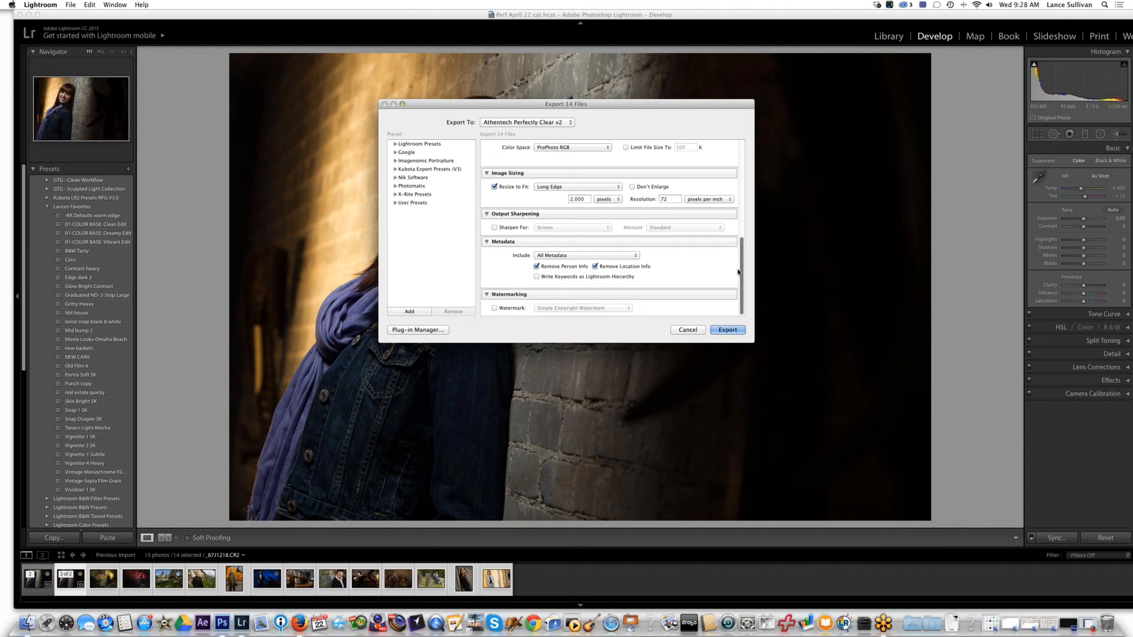
{"action": "left_click", "coordinate": [495, 308]}
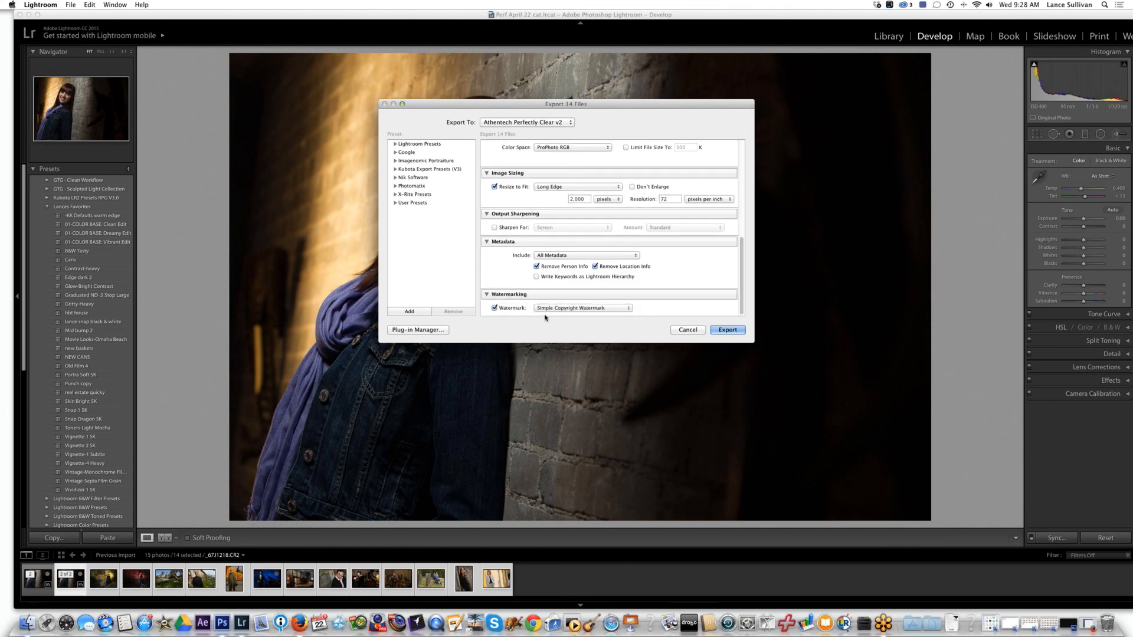
{"action": "left_click", "coordinate": [546, 309]}
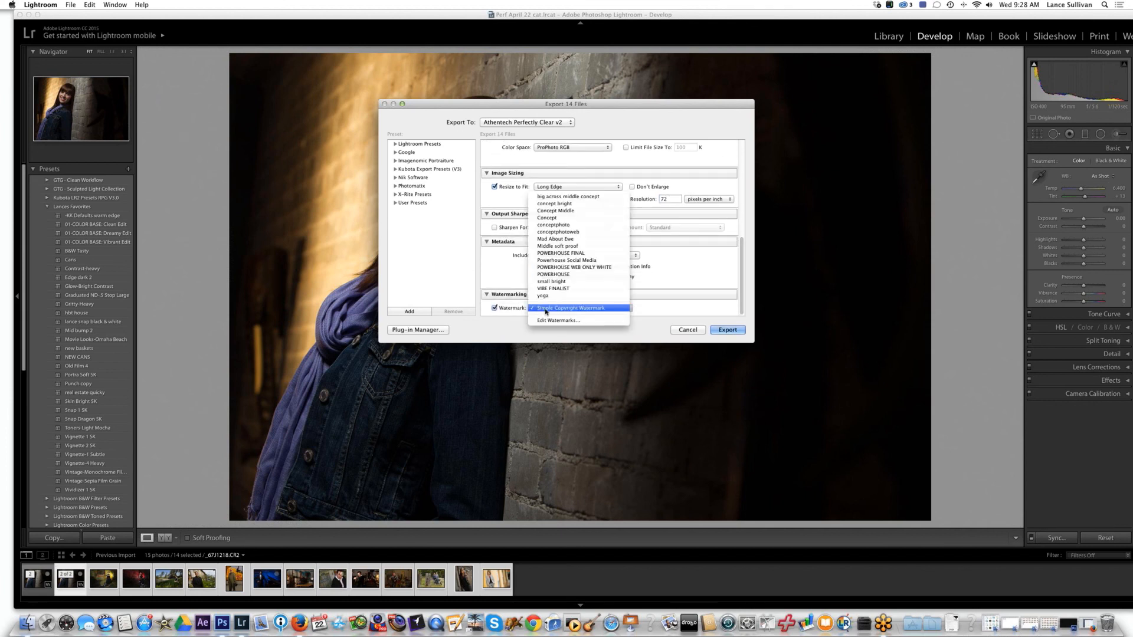
{"action": "left_click", "coordinate": [565, 199]}
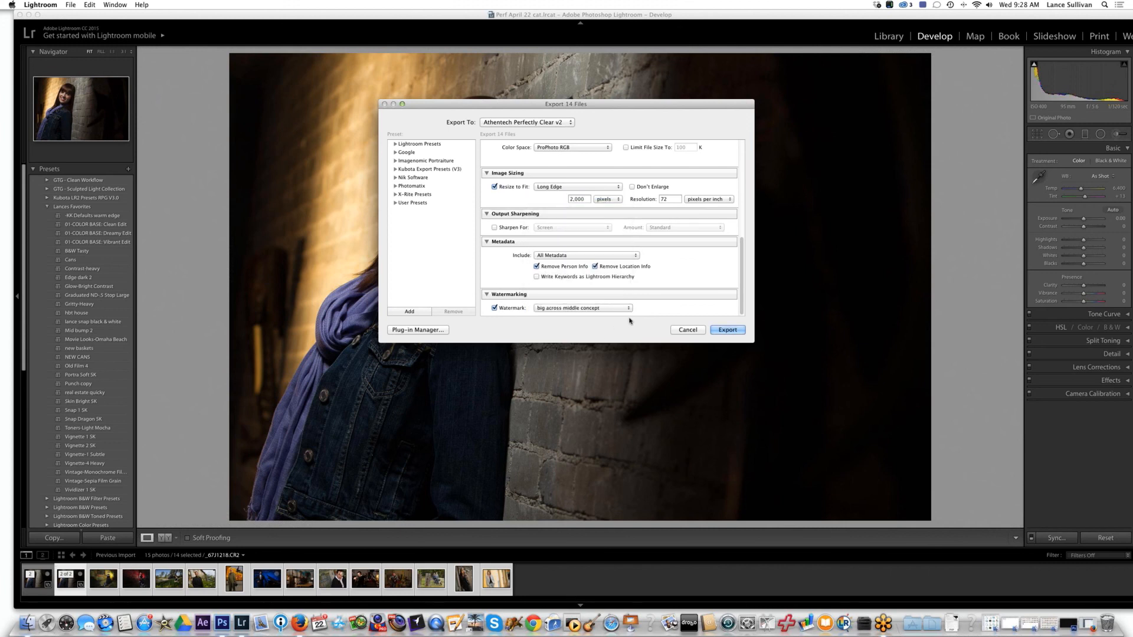
Review the export settings, keep the user preset Batching 101 LR, and start exporting the 14 photos.
{"action": "left_click_drag", "start_coordinate": [741, 277], "coordinate": [741, 180]}
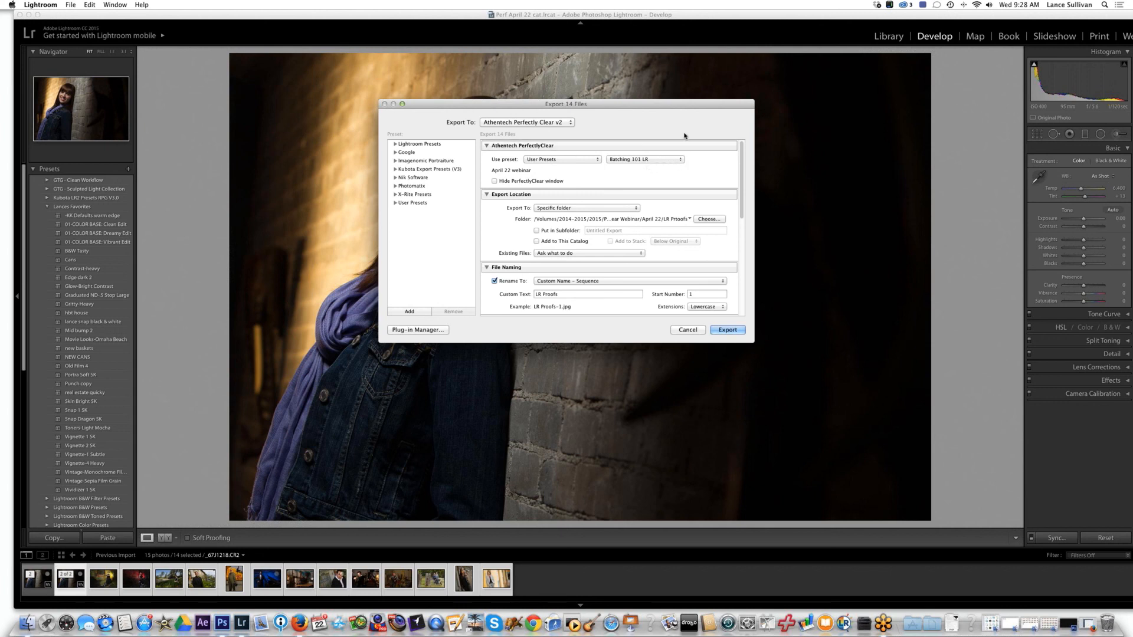
{"action": "left_click", "coordinate": [552, 159]}
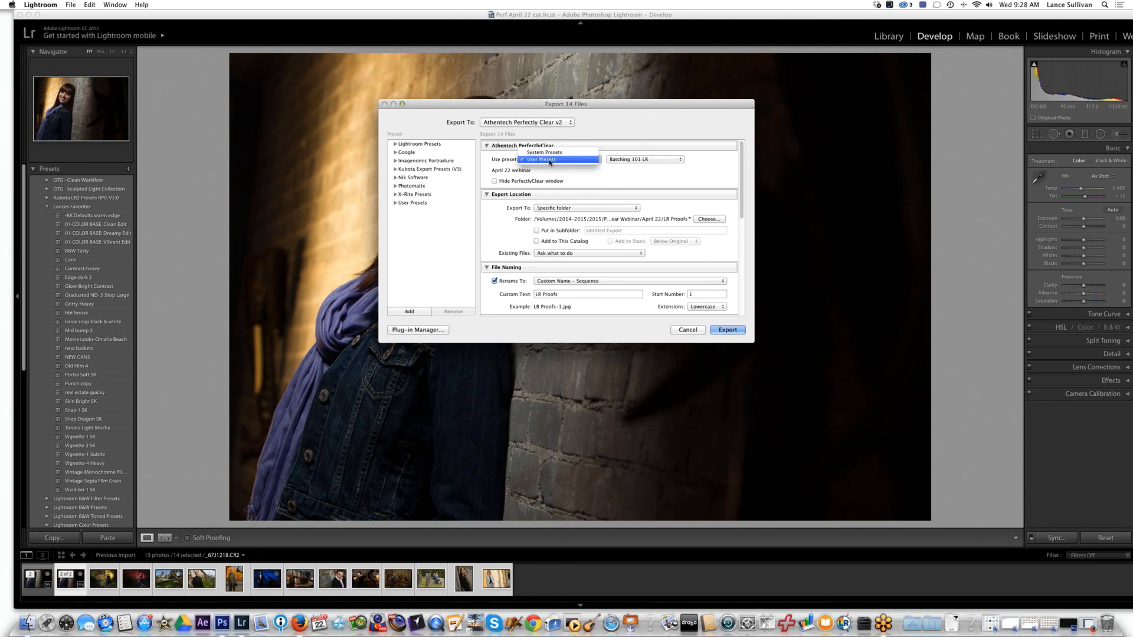
{"action": "left_click", "coordinate": [549, 162]}
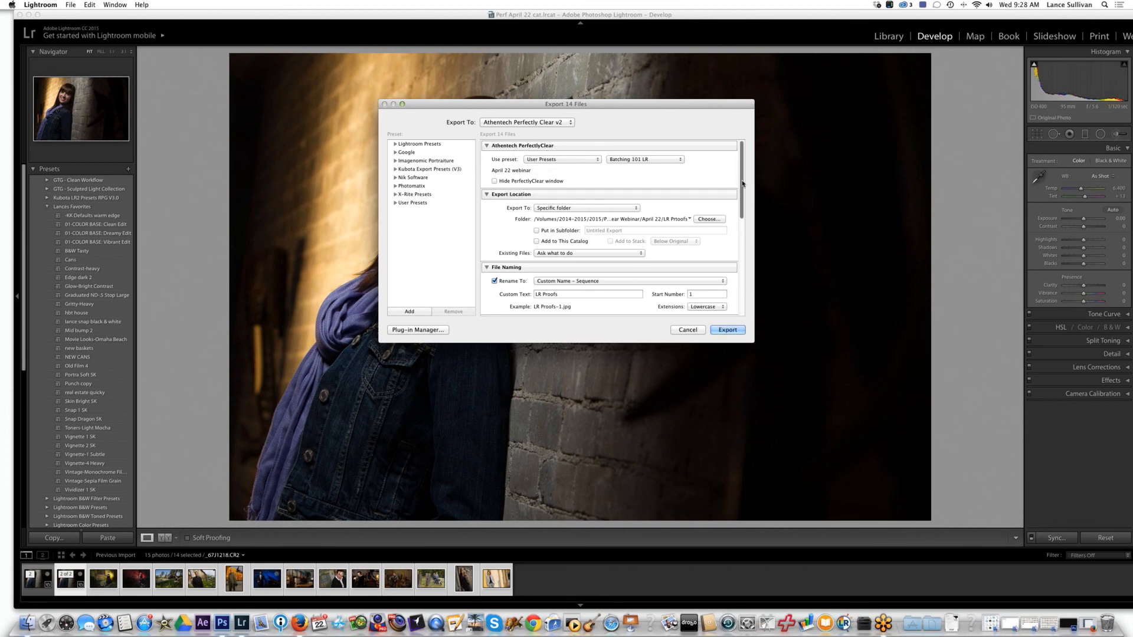
{"action": "scroll", "coordinate": [744, 269], "scroll_direction": "down", "scroll_amount": 3}
{"action": "scroll", "coordinate": [744, 269], "scroll_direction": "down", "scroll_amount": 5}
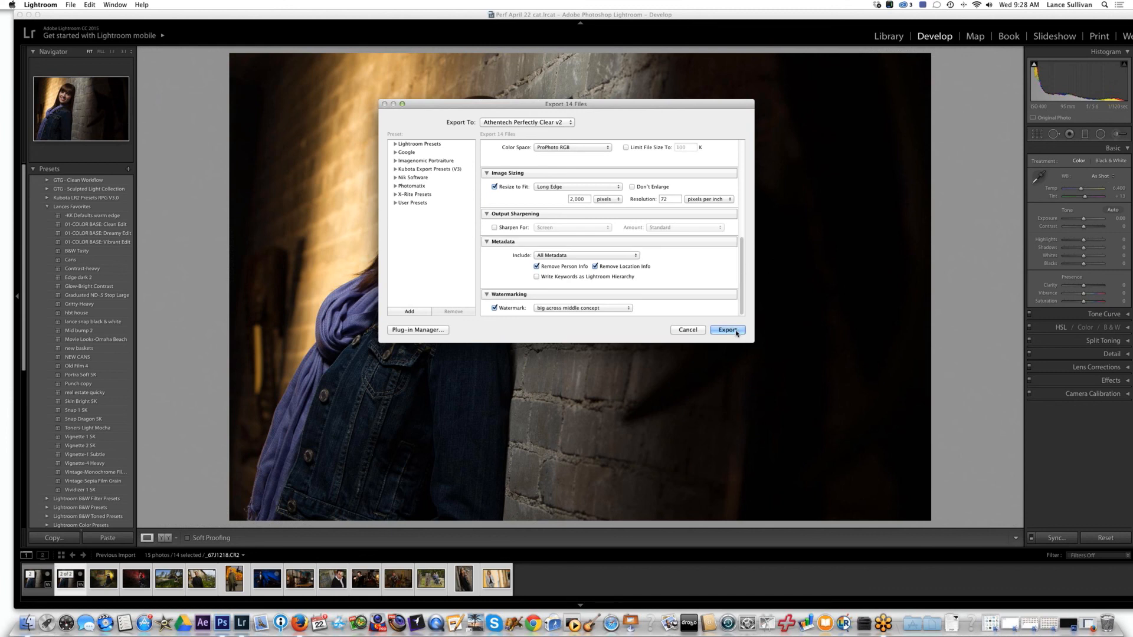
{"action": "scroll", "coordinate": [553, 167], "scroll_direction": "up", "scroll_amount": 10}
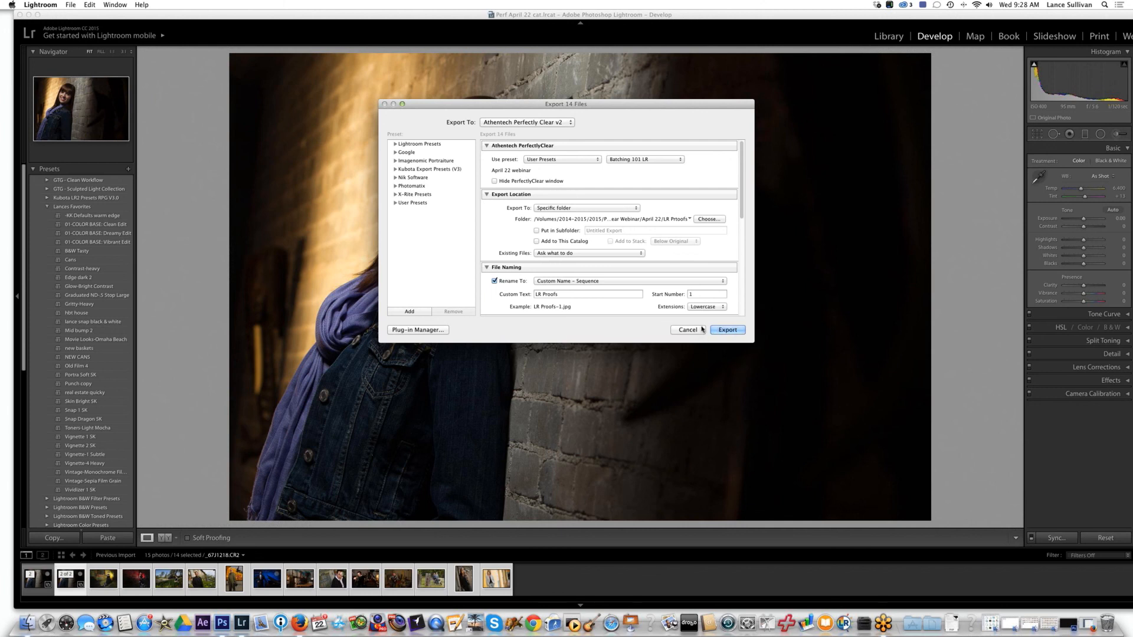
{"action": "left_click_drag", "start_coordinate": [742, 183], "coordinate": [743, 168]}
{"action": "left_click_drag", "start_coordinate": [743, 211], "coordinate": [784, 357]}
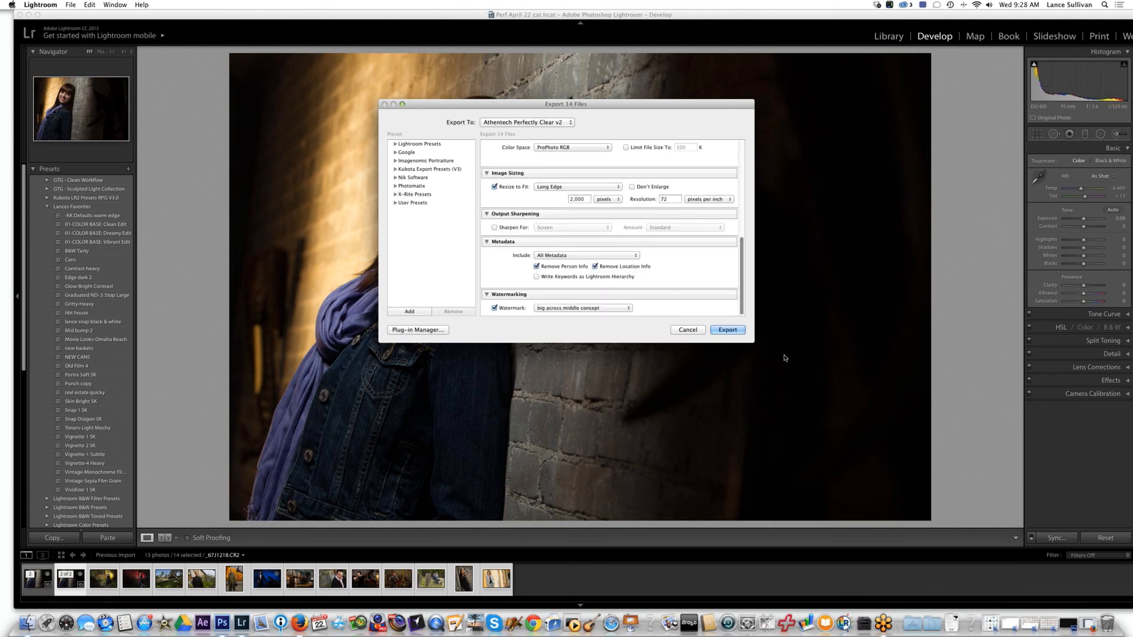
{"action": "left_click", "coordinate": [728, 330]}
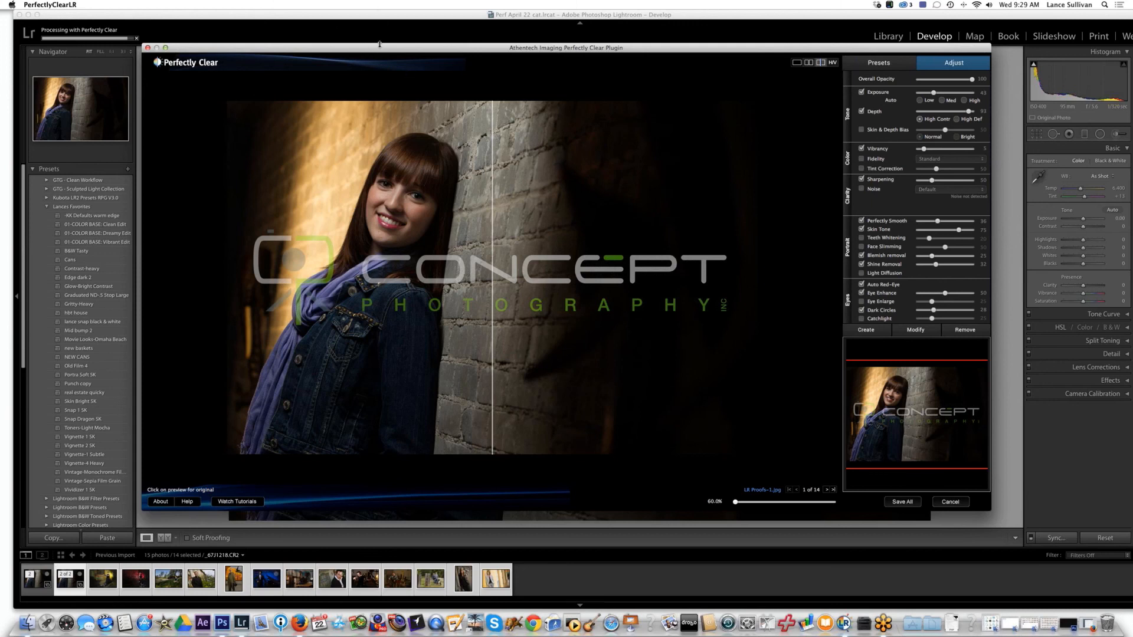
Reposition the Perfectly Clear window, preview the second photo of the batch, and return to the first portrait.
{"action": "left_click_drag", "start_coordinate": [384, 48], "coordinate": [339, 33]}
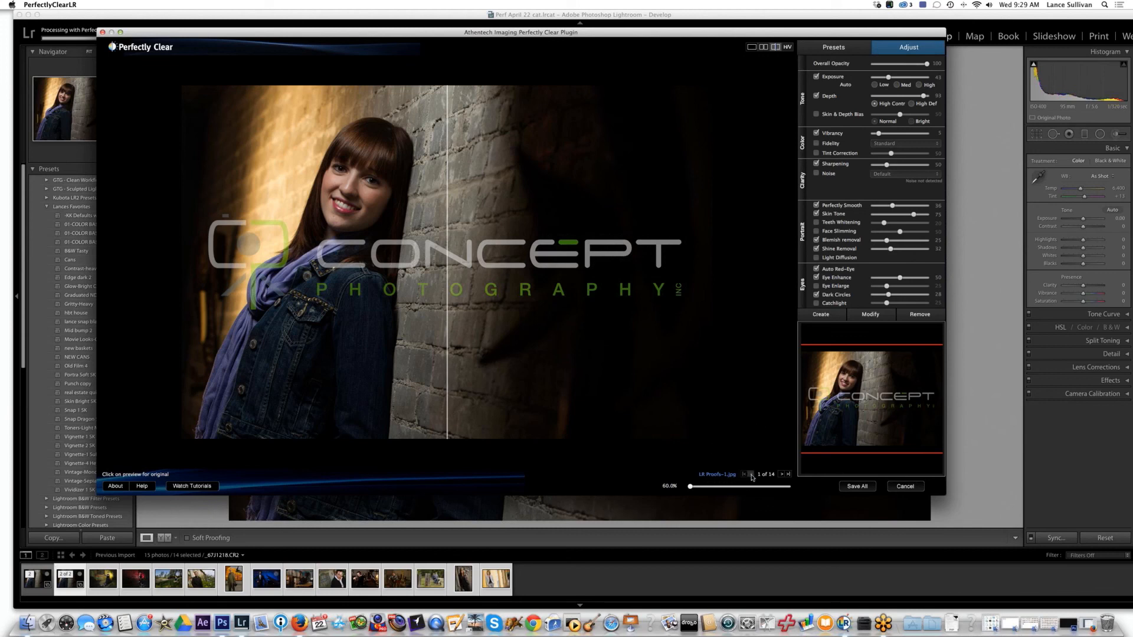
{"action": "left_click", "coordinate": [781, 475]}
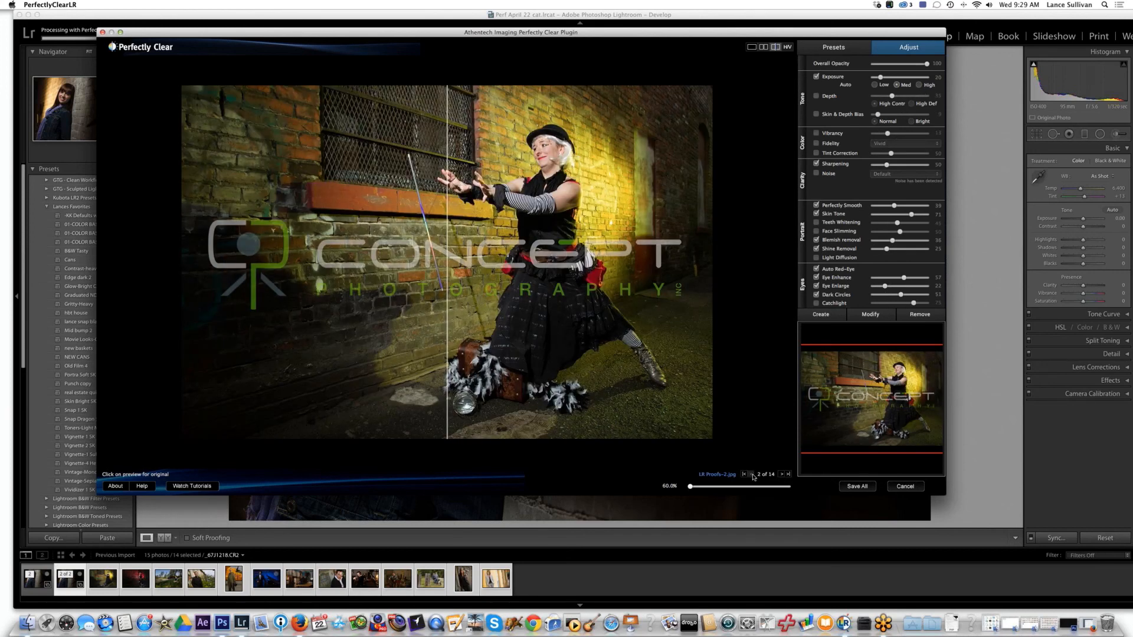
{"action": "left_click", "coordinate": [751, 475]}
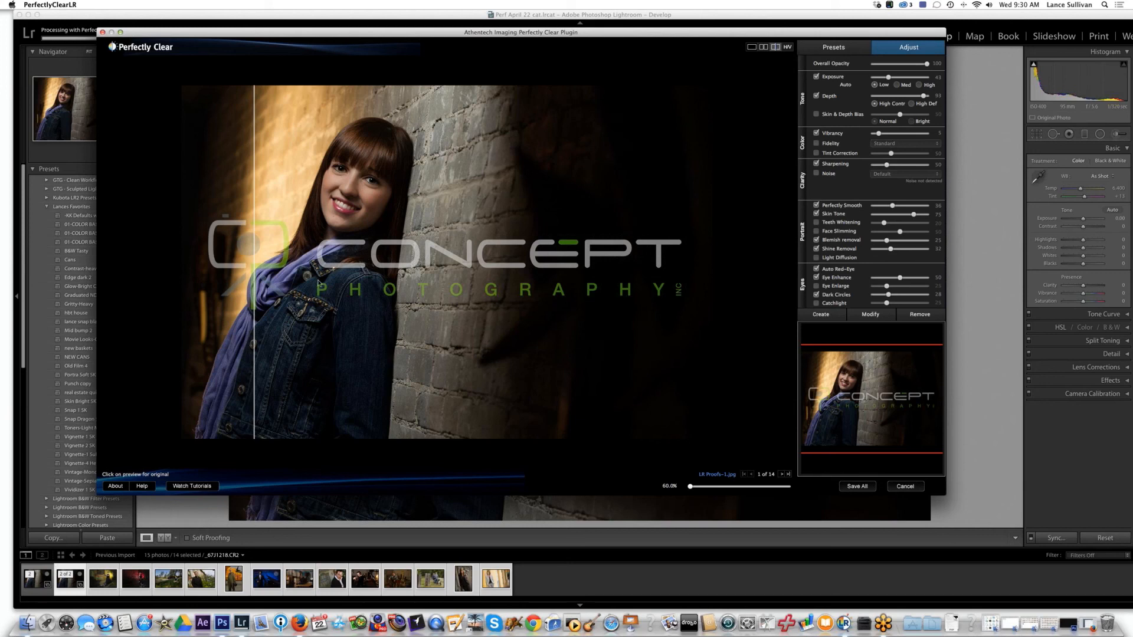
Compare the first portrait with its original in the split preview, then enable Teeth Whitening and increase Dark Circles.
{"action": "left_click_drag", "start_coordinate": [254, 181], "coordinate": [146, 165]}
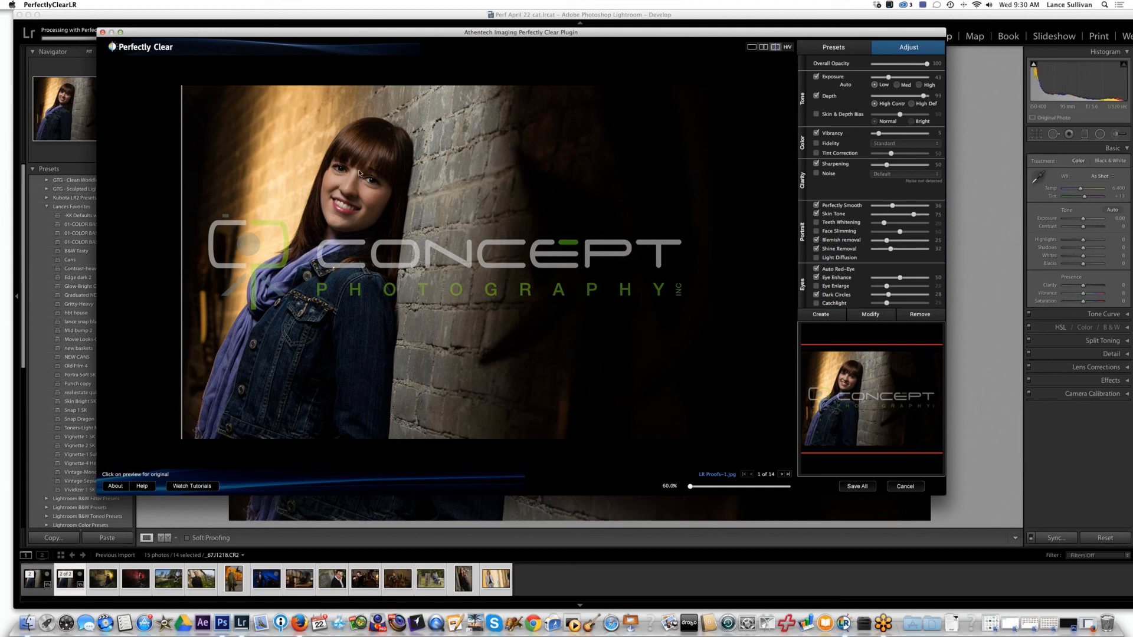
{"action": "left_click_drag", "start_coordinate": [185, 242], "coordinate": [297, 236]}
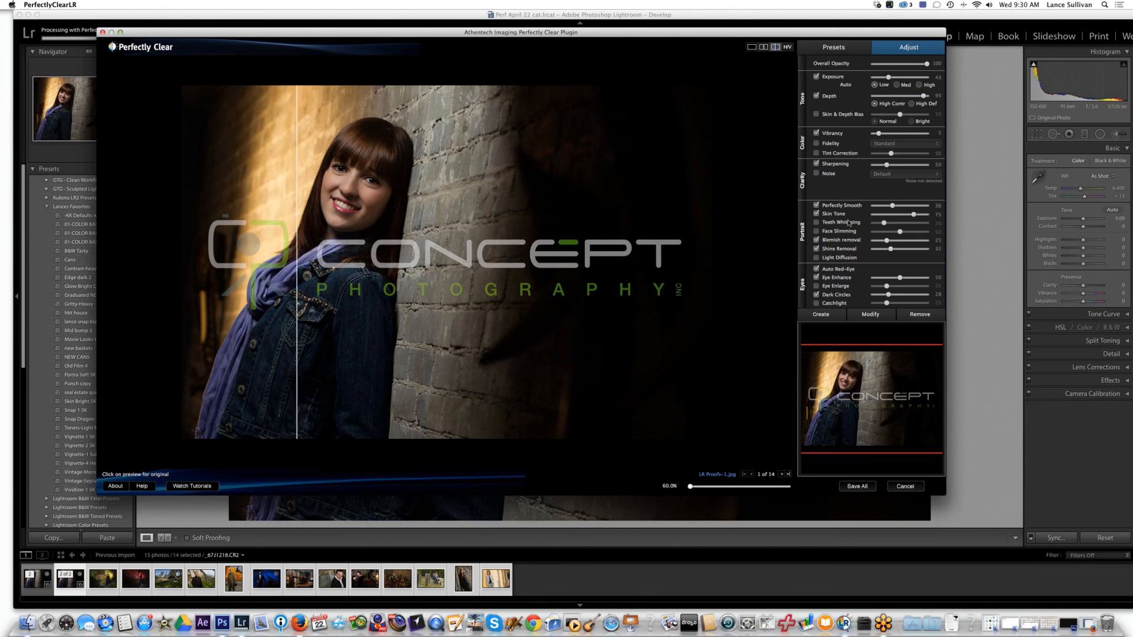
{"action": "left_click", "coordinate": [817, 223]}
{"action": "left_click_drag", "start_coordinate": [888, 295], "coordinate": [907, 297]}
Compare the original and corrected versions of the second and third batch photos in the split preview.
{"action": "left_click", "coordinate": [780, 474]}
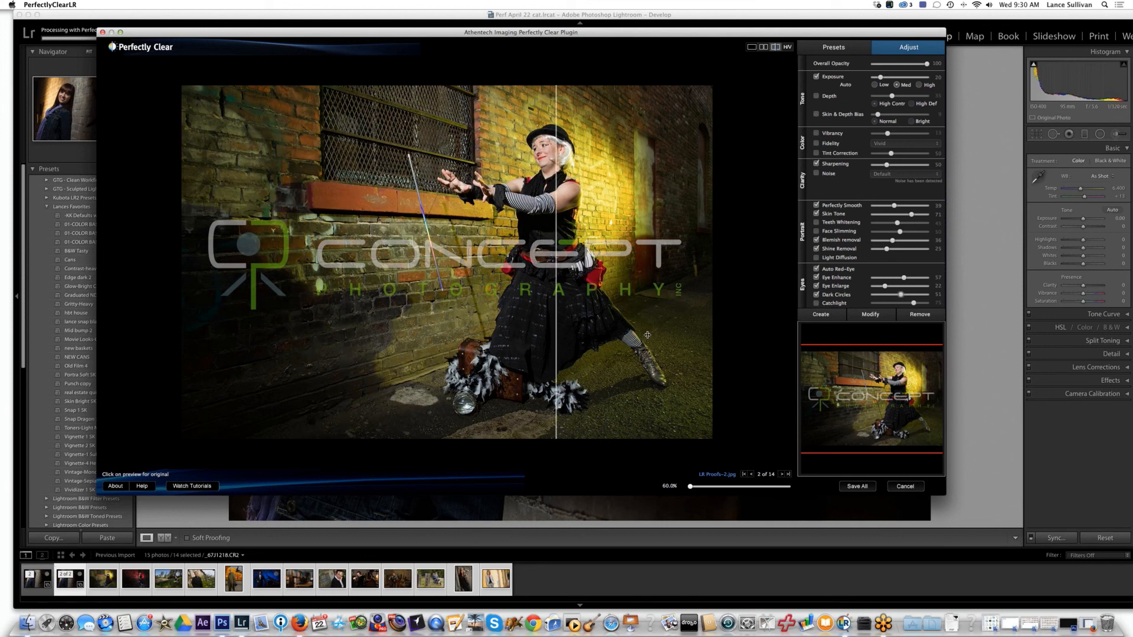
{"action": "left_click_drag", "start_coordinate": [432, 309], "coordinate": [311, 322]}
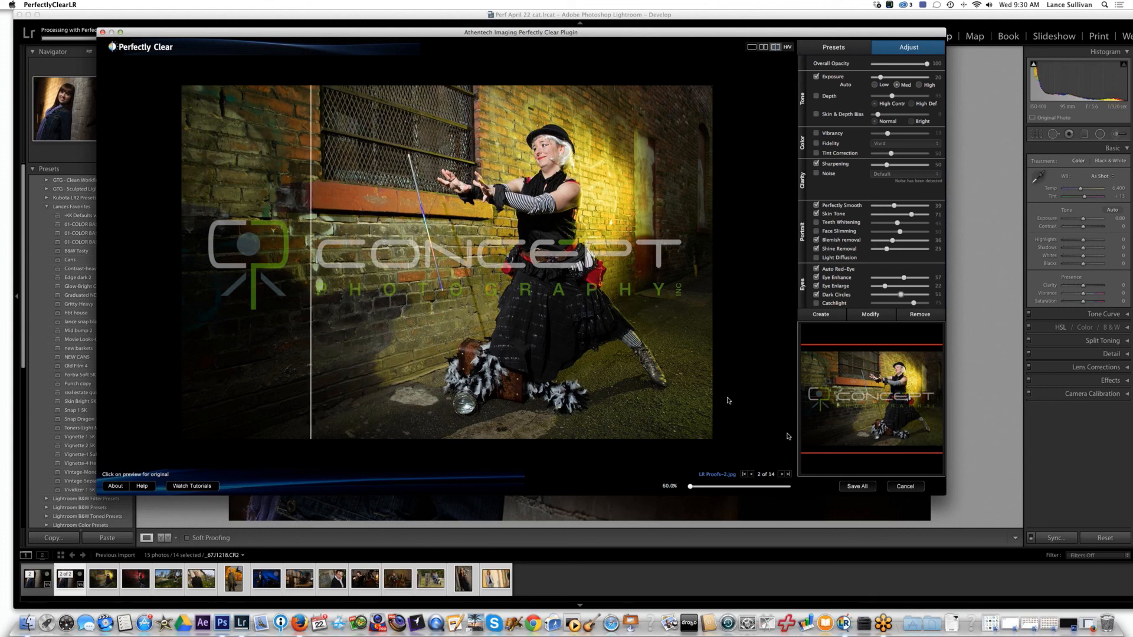
{"action": "left_click", "coordinate": [781, 475]}
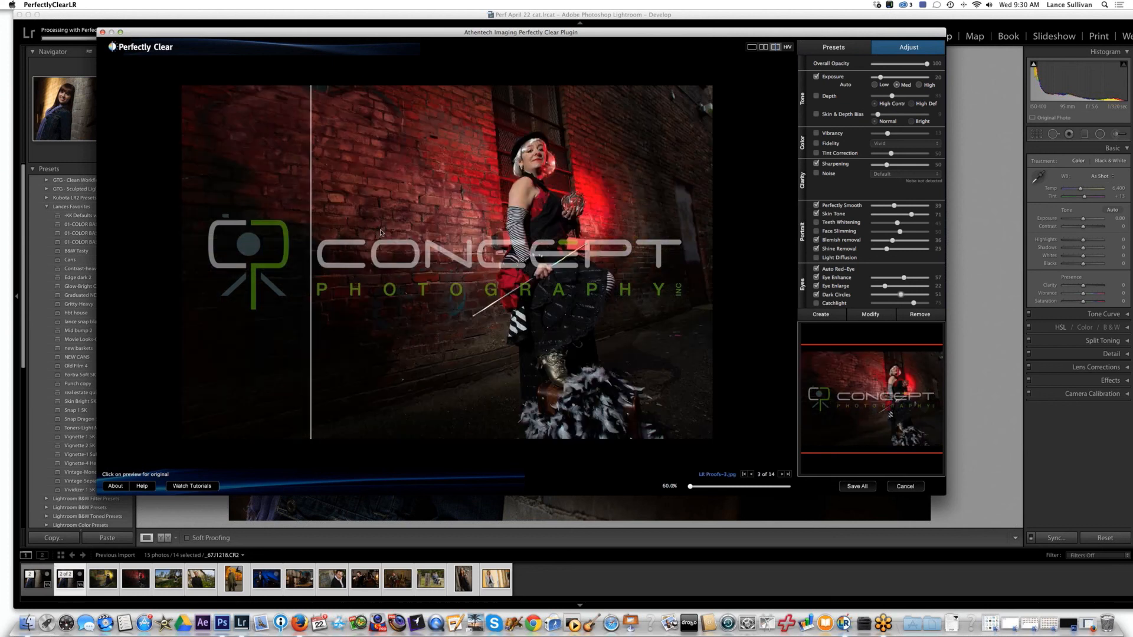
{"action": "left_click_drag", "start_coordinate": [312, 262], "coordinate": [431, 260]}
{"action": "left_click_drag", "start_coordinate": [571, 260], "coordinate": [384, 255]}
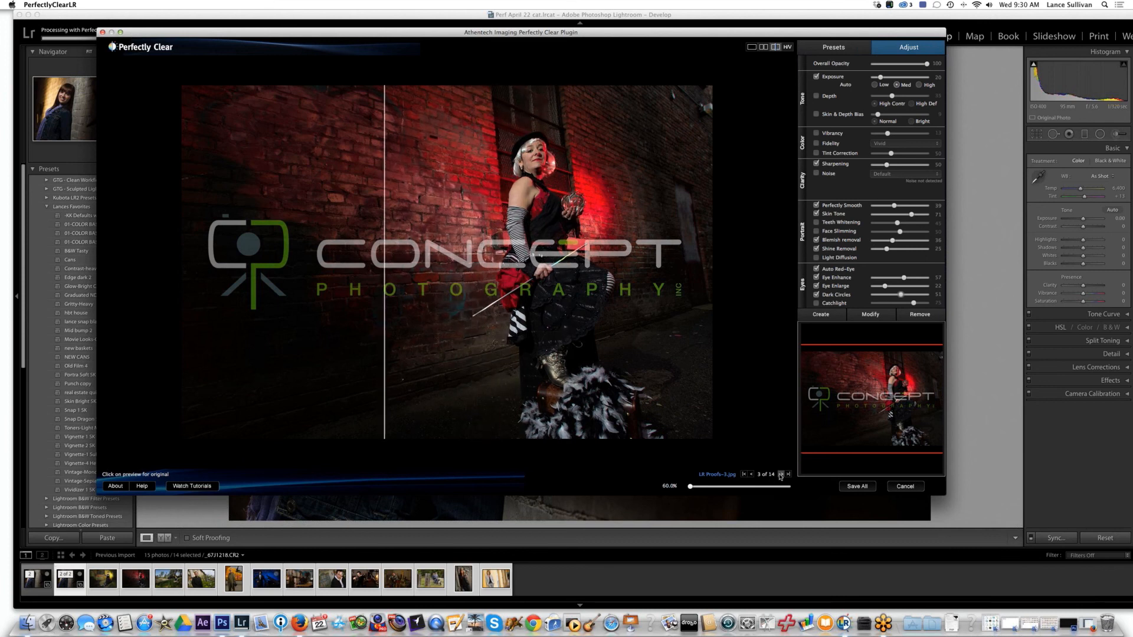
Check the corrections on the fourth and fifth batch photos, the seaside scene and the man in black, using the split preview.
{"action": "left_click", "coordinate": [780, 475]}
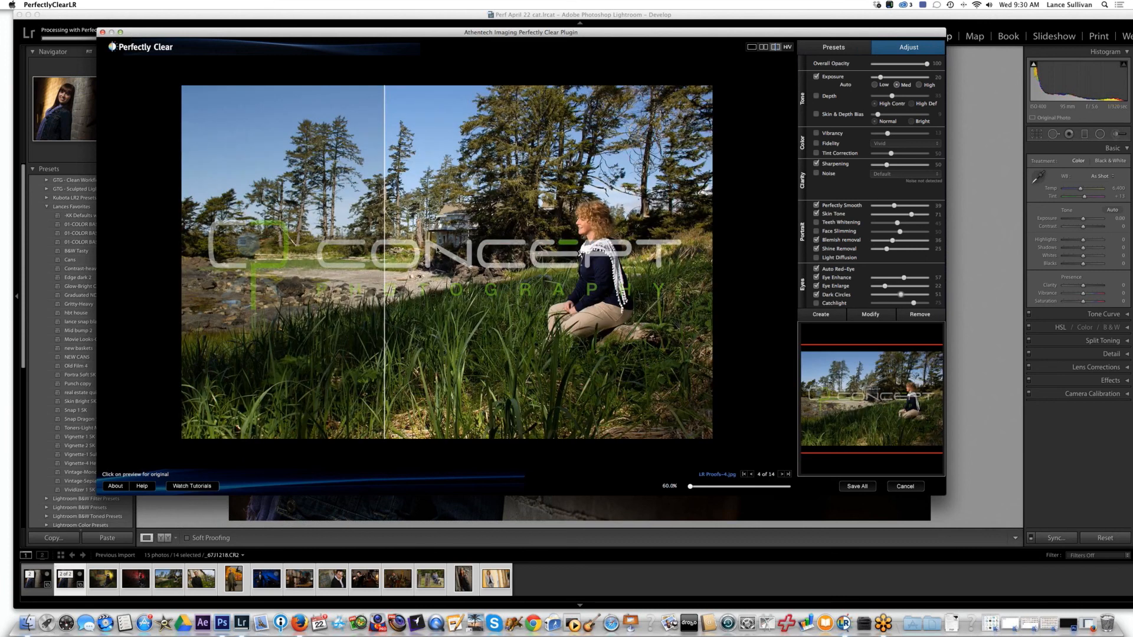
{"action": "left_click_drag", "start_coordinate": [387, 271], "coordinate": [254, 272]}
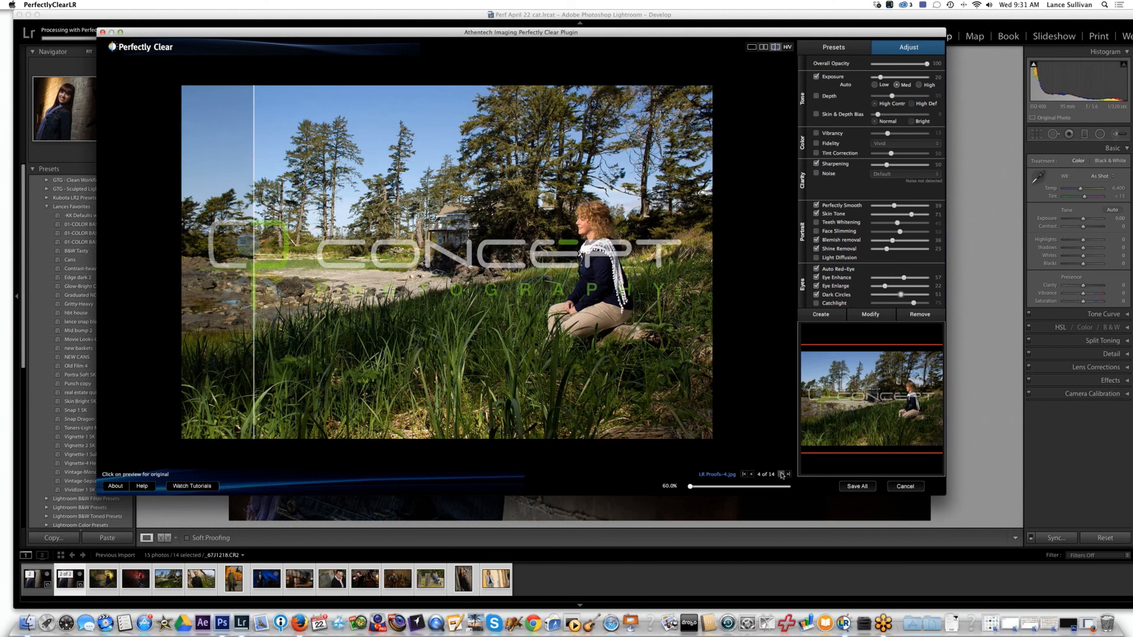
{"action": "left_click", "coordinate": [780, 475]}
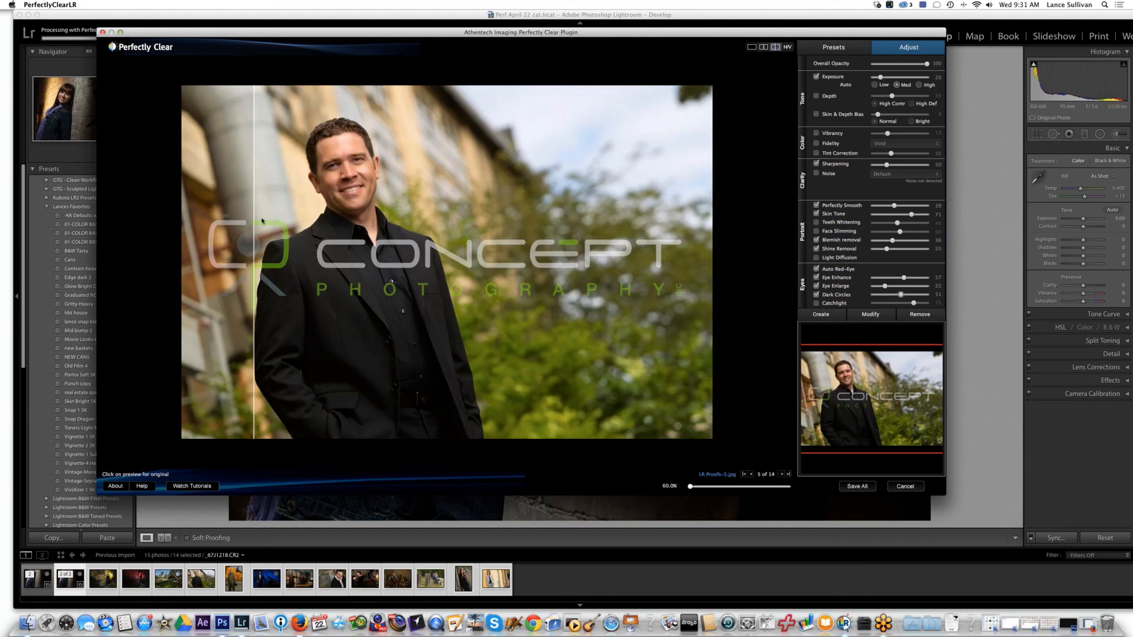
{"action": "left_click_drag", "start_coordinate": [262, 221], "coordinate": [247, 201]}
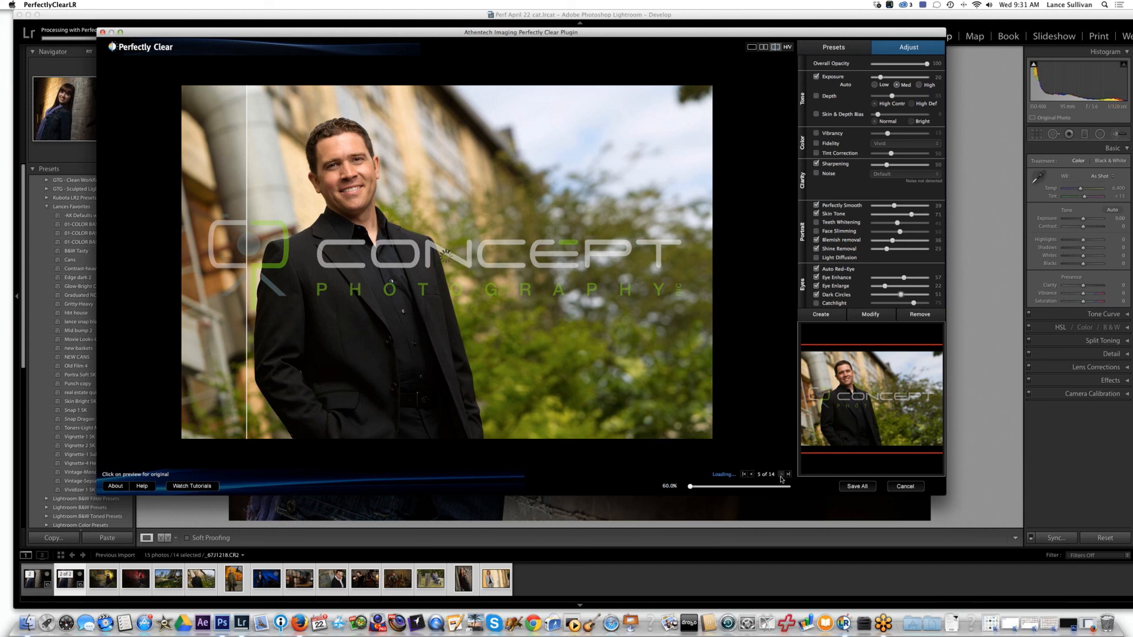
Sweep the split preview across the sixth and seventh batch photos to compare each correction with its original.
{"action": "left_click", "coordinate": [781, 475]}
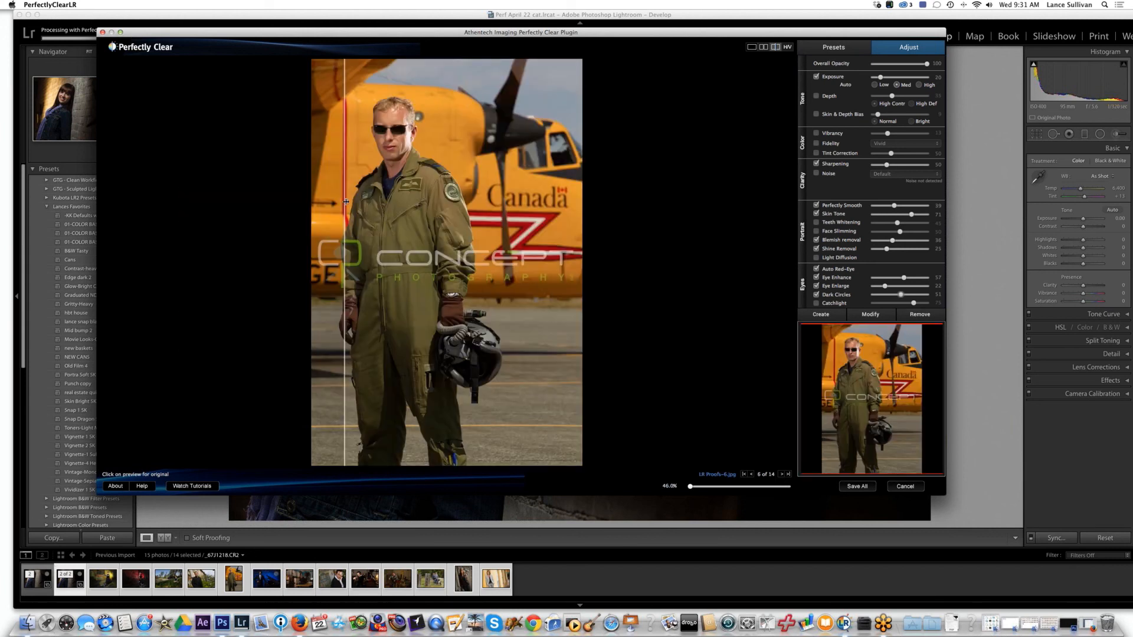
{"action": "mouse_move", "coordinate": [345, 202]}
{"action": "left_mouse_down"}
{"action": "mouse_move", "coordinate": [441, 197]}
{"action": "mouse_move", "coordinate": [348, 196]}
{"action": "left_mouse_up"}
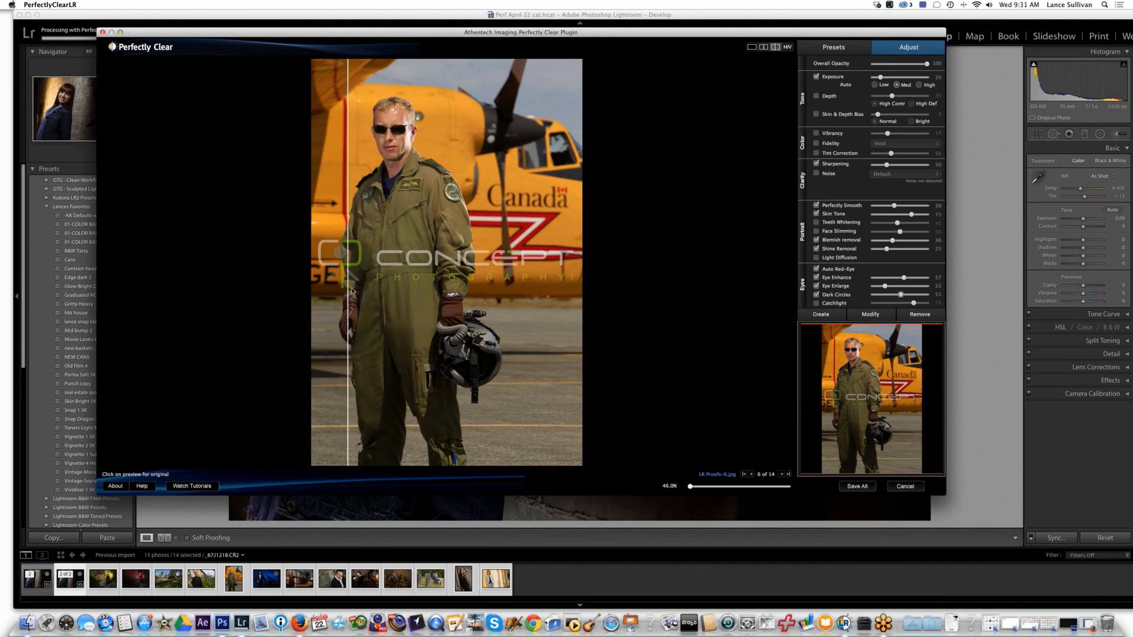
{"action": "left_click_drag", "start_coordinate": [351, 289], "coordinate": [454, 278]}
{"action": "left_click_drag", "start_coordinate": [550, 285], "coordinate": [313, 285]}
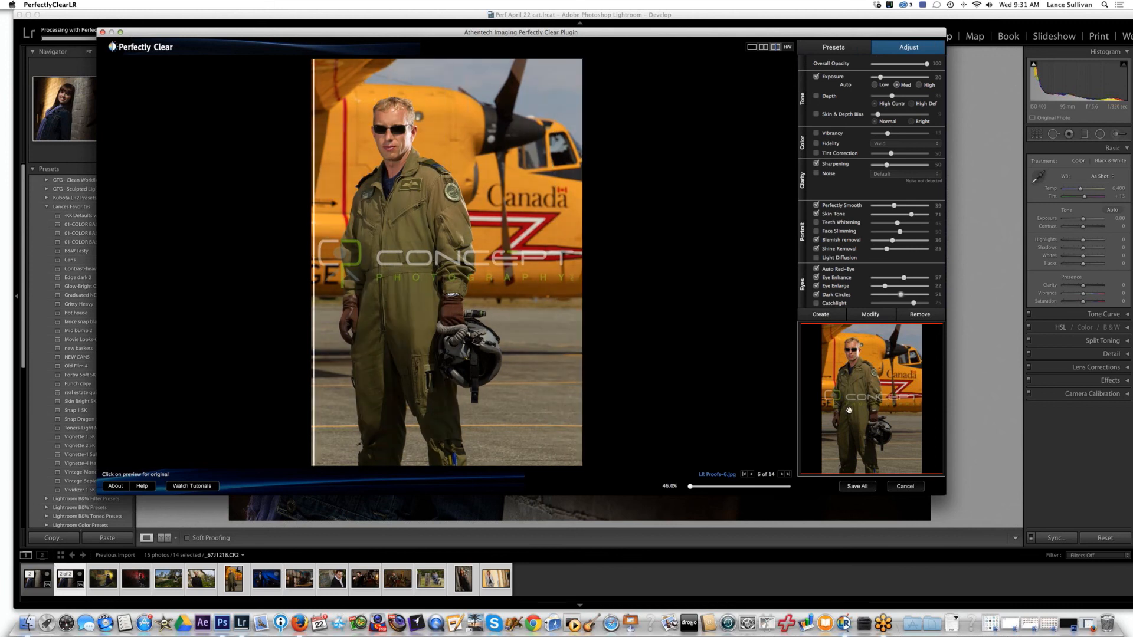
{"action": "left_click", "coordinate": [785, 475]}
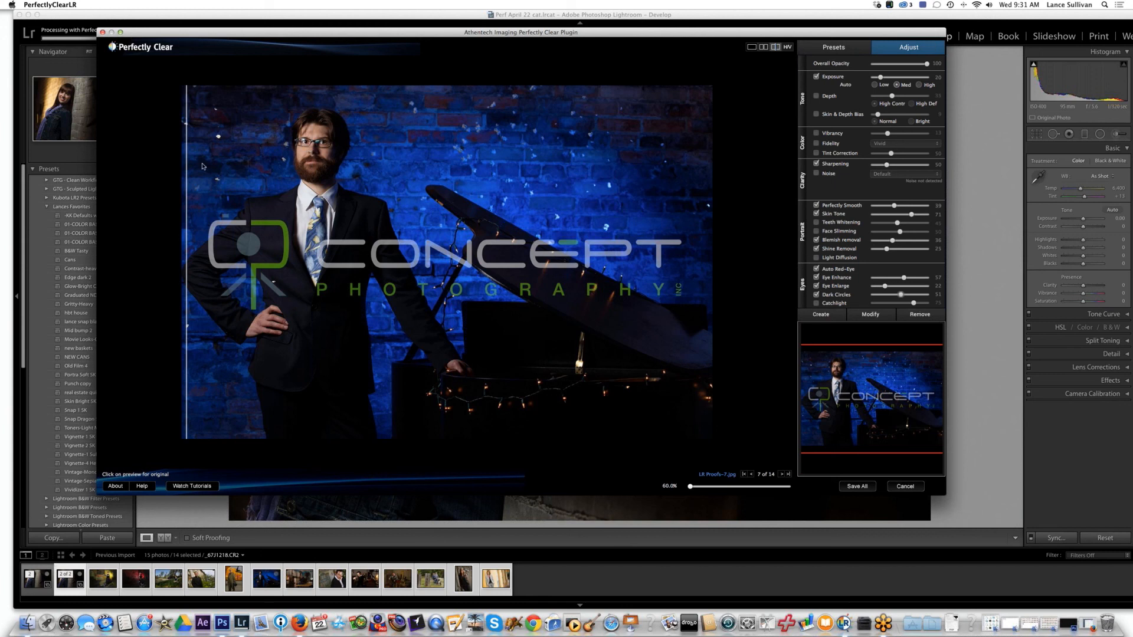
{"action": "left_click_drag", "start_coordinate": [184, 182], "coordinate": [219, 158]}
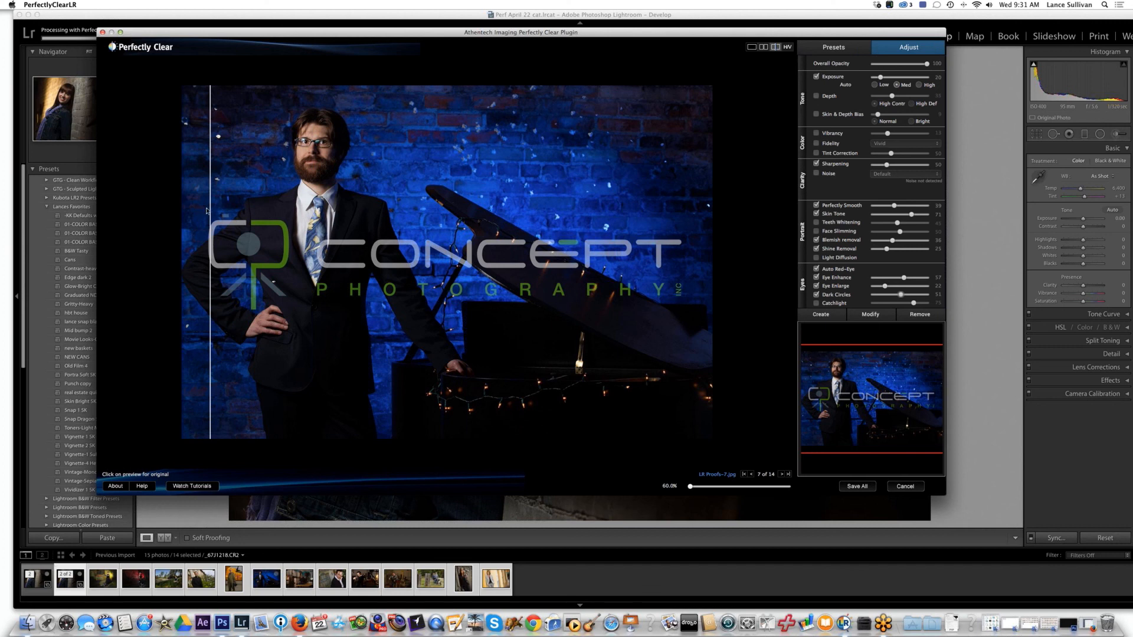
{"action": "left_click_drag", "start_coordinate": [212, 211], "coordinate": [437, 248]}
{"action": "left_click_drag", "start_coordinate": [439, 328], "coordinate": [241, 318]}
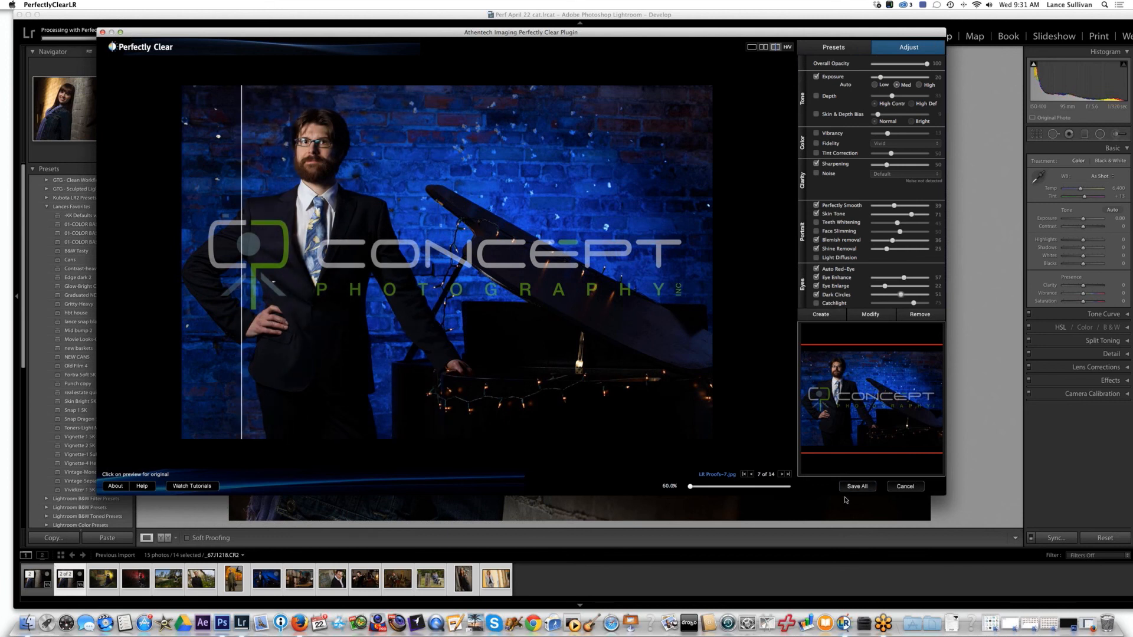
Compare the eighth and ninth batch photos with their originals by sweeping the split preview divider across each.
{"action": "left_click", "coordinate": [780, 475]}
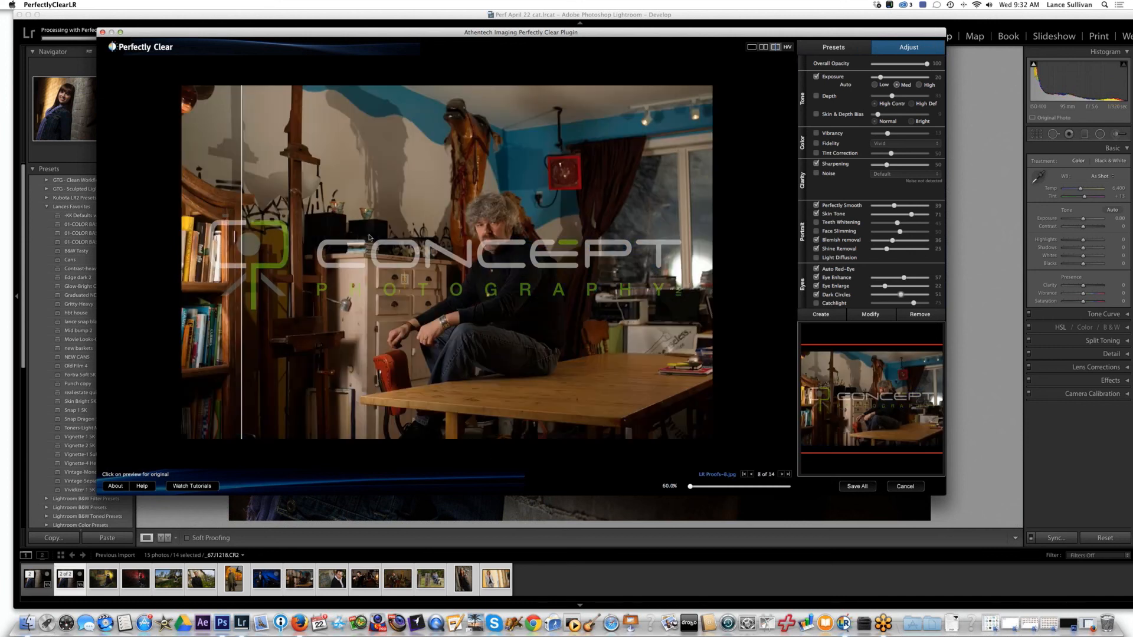
{"action": "left_click_drag", "start_coordinate": [243, 285], "coordinate": [309, 253]}
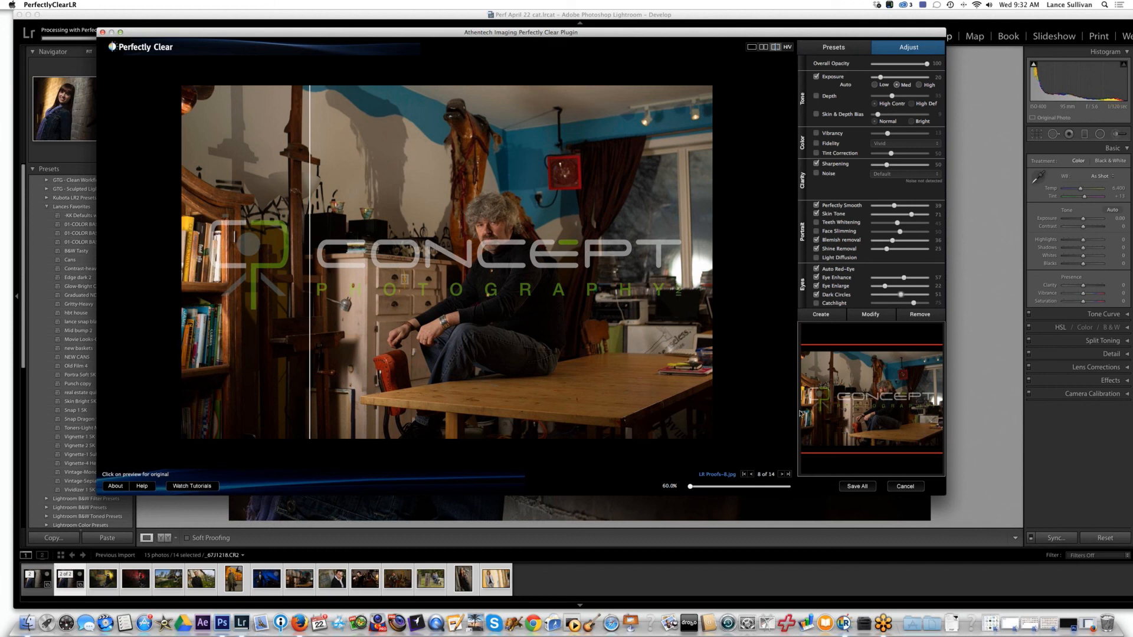
{"action": "left_click", "coordinate": [779, 474]}
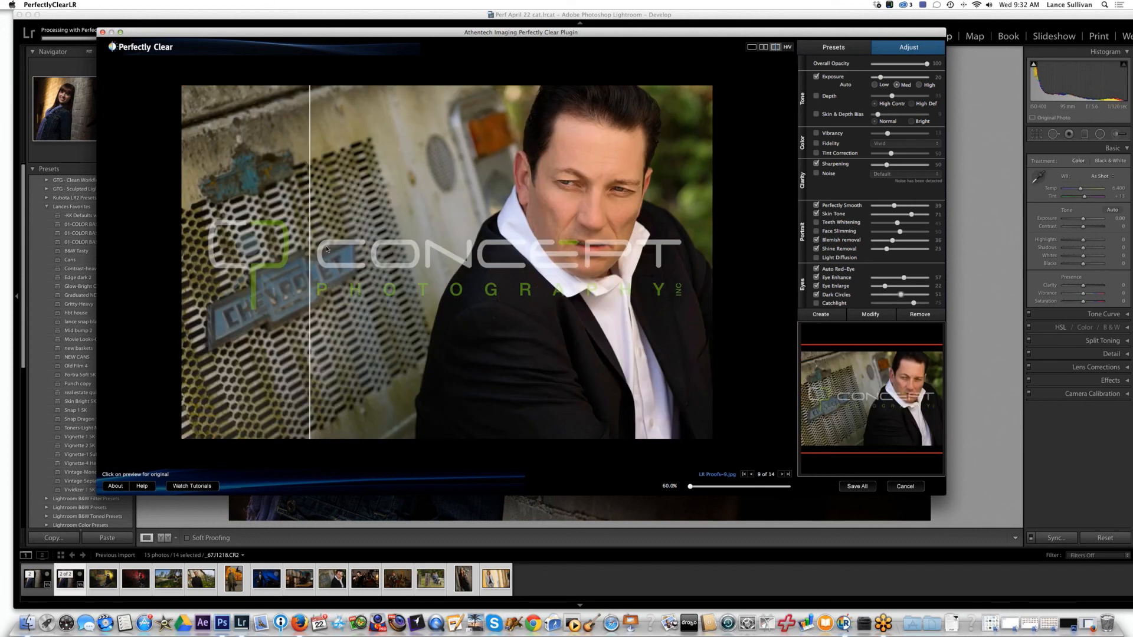
{"action": "left_click_drag", "start_coordinate": [308, 261], "coordinate": [390, 265]}
Advance through the tenth and eleventh batch photos, comparing the corrections with the originals in the split preview.
{"action": "left_click", "coordinate": [779, 475]}
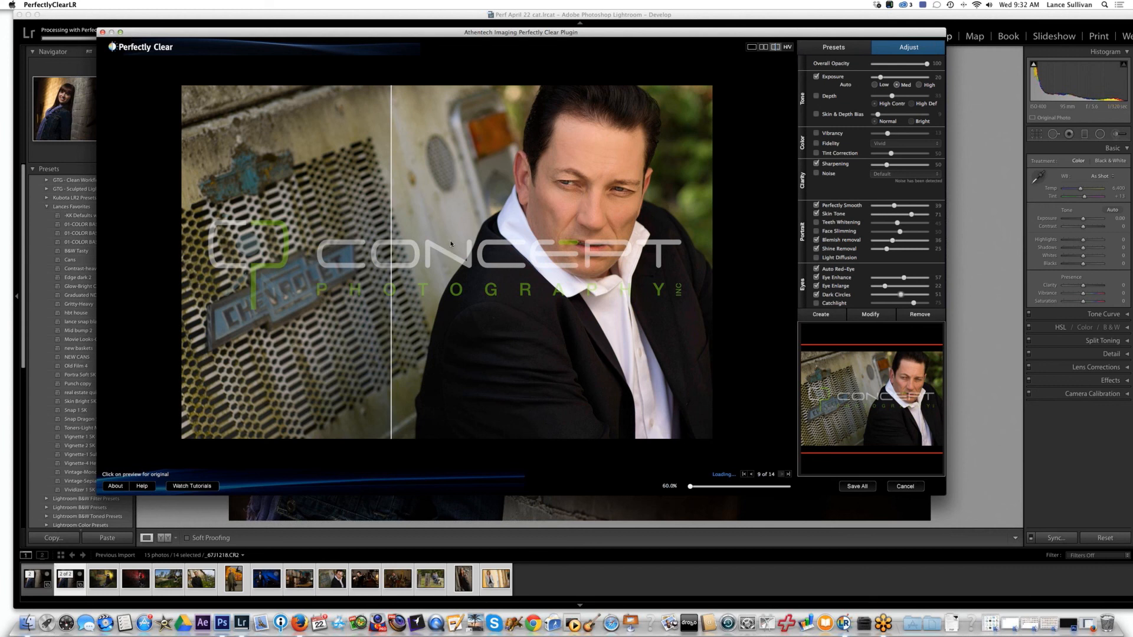
{"action": "left_click_drag", "start_coordinate": [393, 262], "coordinate": [271, 250]}
{"action": "left_click", "coordinate": [780, 474]}
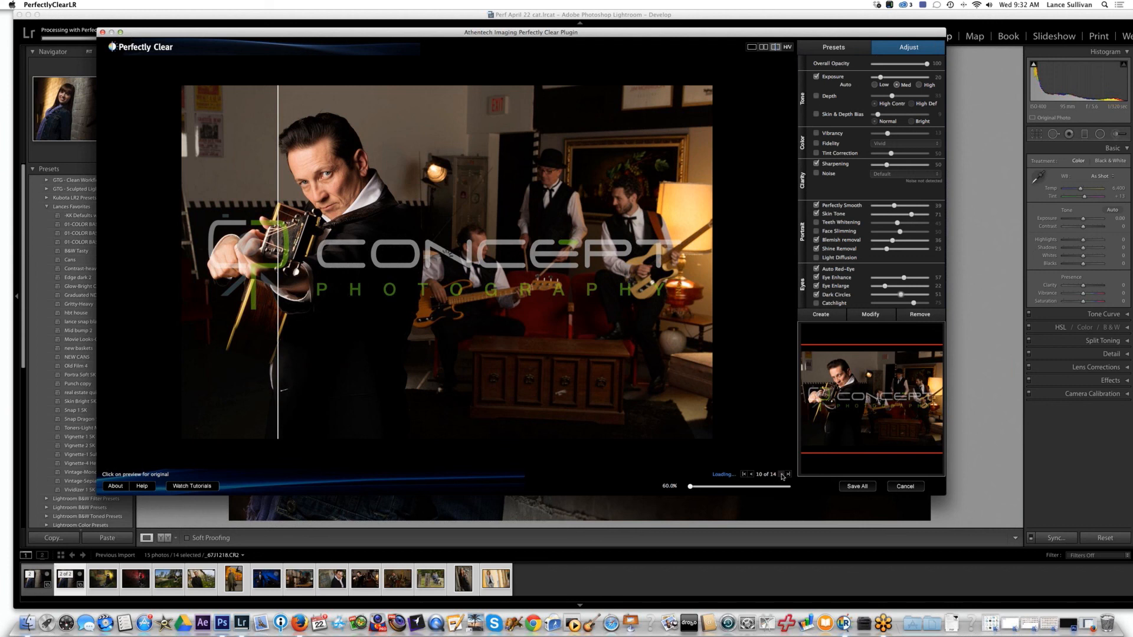
{"action": "mouse_move", "coordinate": [282, 265]}
{"action": "left_mouse_down"}
{"action": "mouse_move", "coordinate": [433, 254]}
{"action": "mouse_move", "coordinate": [267, 250]}
{"action": "left_mouse_up"}
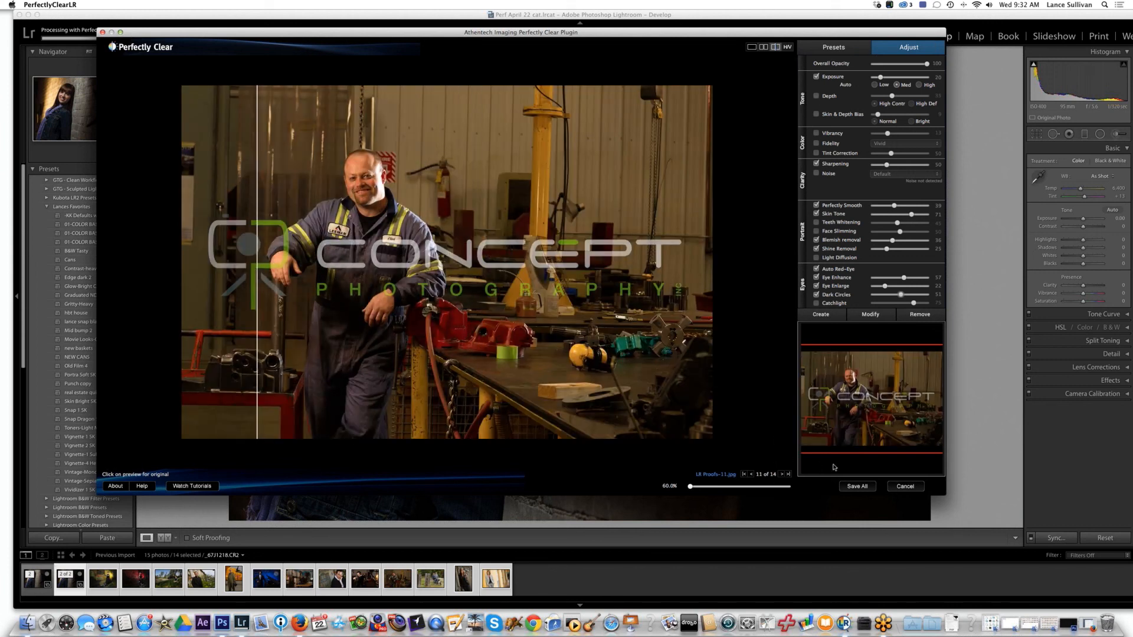
Check the twelfth batch photo, the couple on the fence, by sweeping the split preview divider across it and back.
{"action": "left_click", "coordinate": [781, 475]}
{"action": "left_click_drag", "start_coordinate": [258, 253], "coordinate": [462, 259]}
{"action": "left_click_drag", "start_coordinate": [533, 264], "coordinate": [577, 277]}
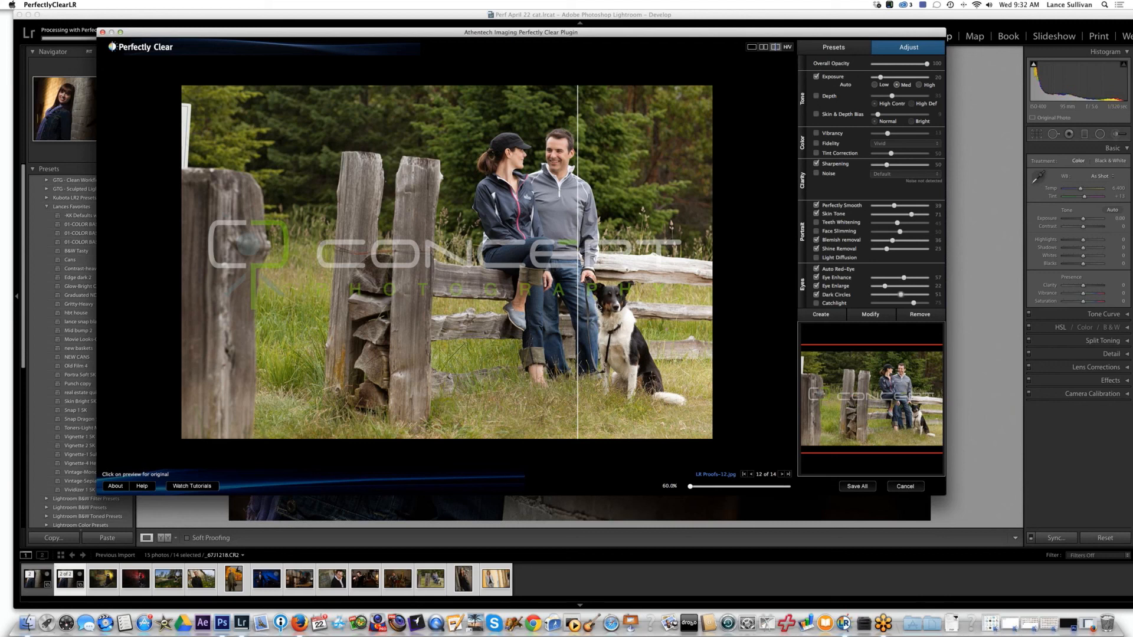
{"action": "left_click_drag", "start_coordinate": [579, 308], "coordinate": [392, 308]}
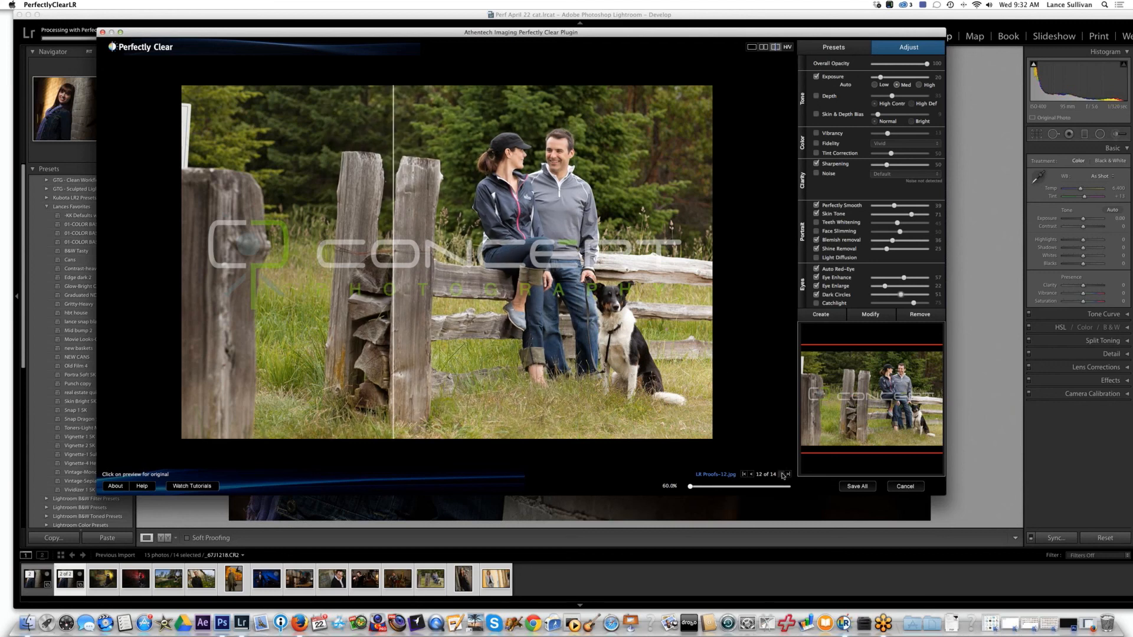
Compare the thirteenth and fourteenth batch photos with their originals, then save all the corrected photos.
{"action": "left_click", "coordinate": [780, 474]}
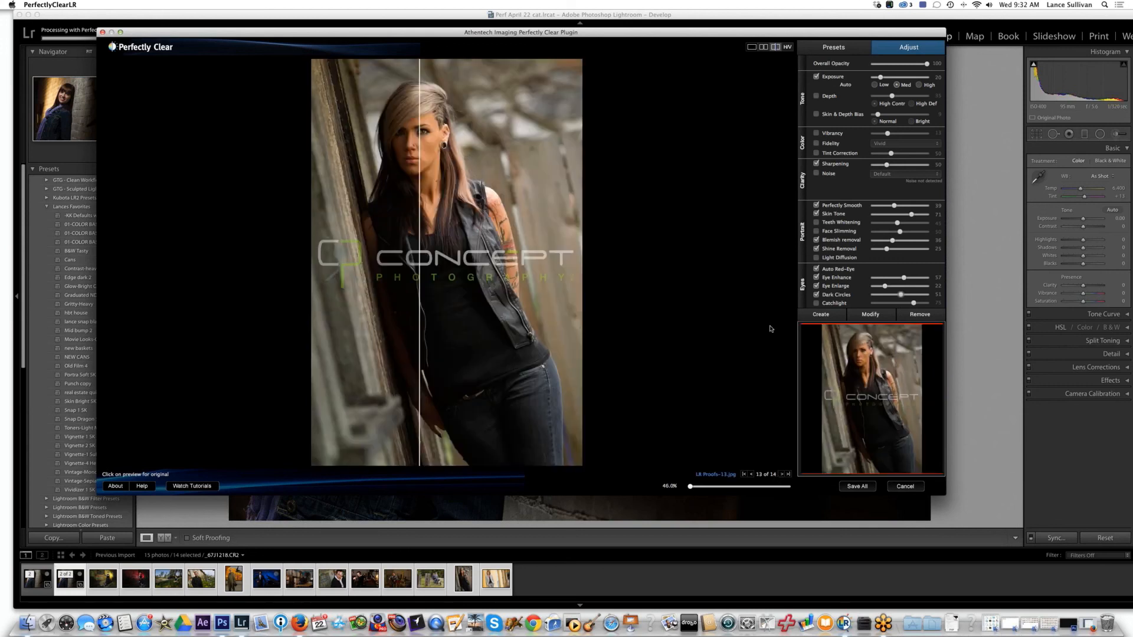
{"action": "left_click_drag", "start_coordinate": [419, 176], "coordinate": [341, 185]}
{"action": "left_click", "coordinate": [782, 475]}
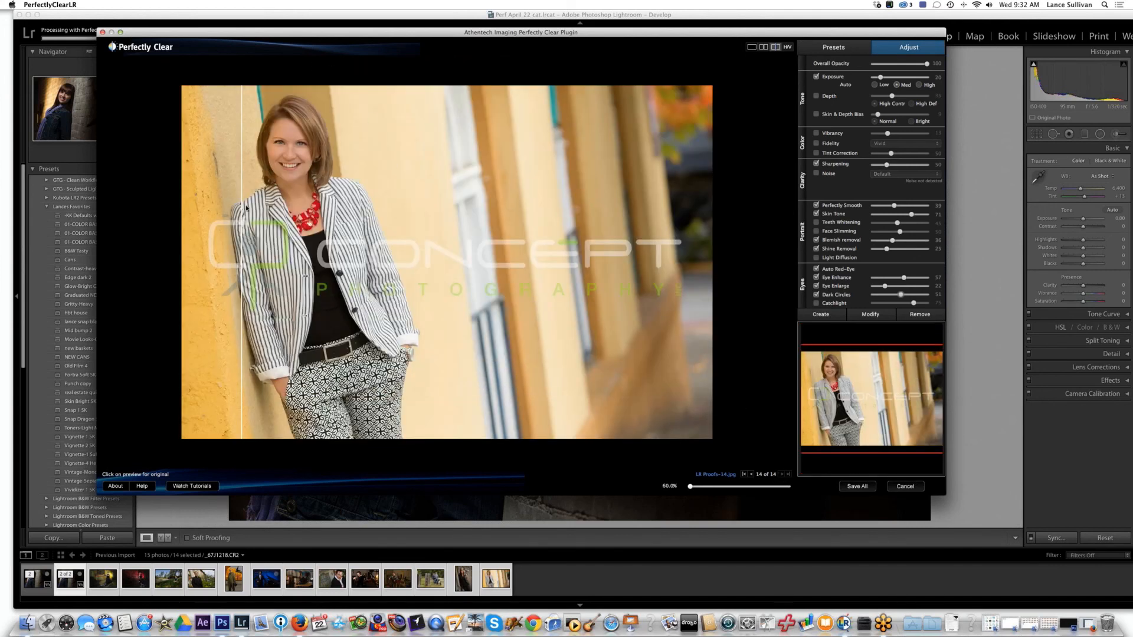
{"action": "mouse_move", "coordinate": [246, 208]}
{"action": "left_mouse_down"}
{"action": "mouse_move", "coordinate": [297, 206]}
{"action": "mouse_move", "coordinate": [240, 199]}
{"action": "left_mouse_up"}
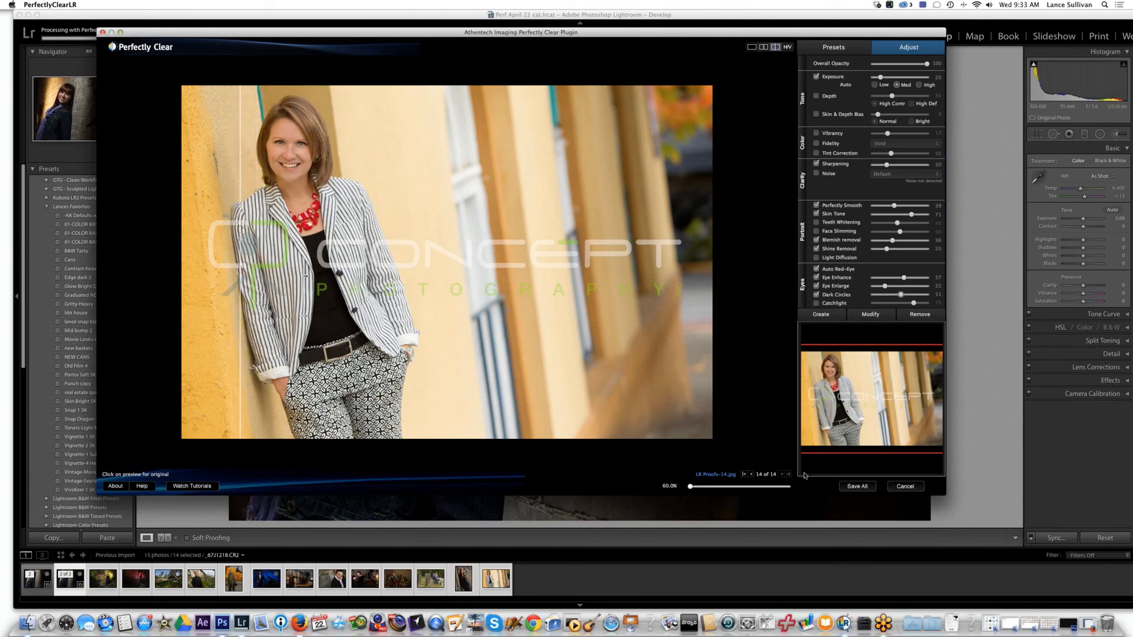
{"action": "left_click", "coordinate": [850, 488]}
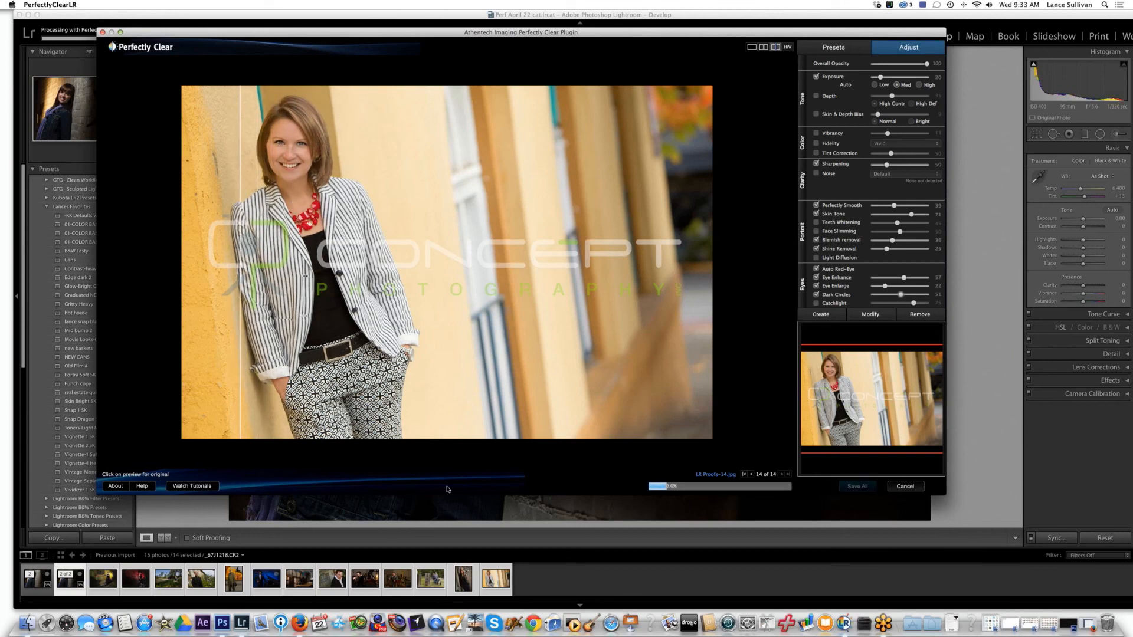
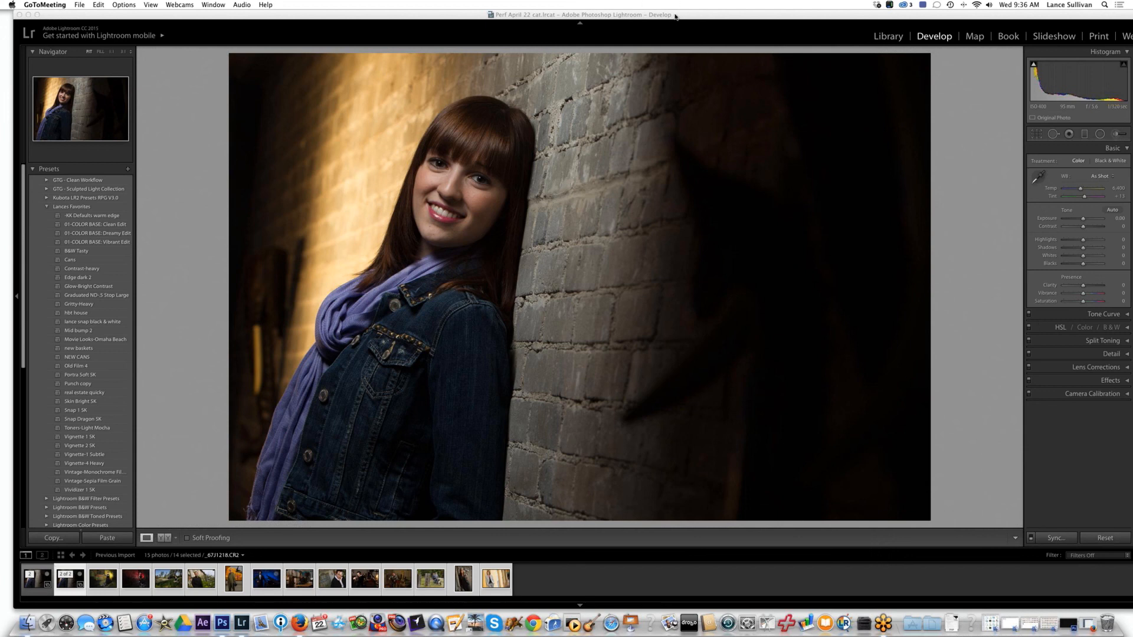
Switch to Finder and open the LR Prtoofs folder on the 2014-2015 drive under 2015, Perfectly clear Webinar, April 22.
{"action": "left_click_drag", "start_coordinate": [676, 16], "coordinate": [653, 82]}
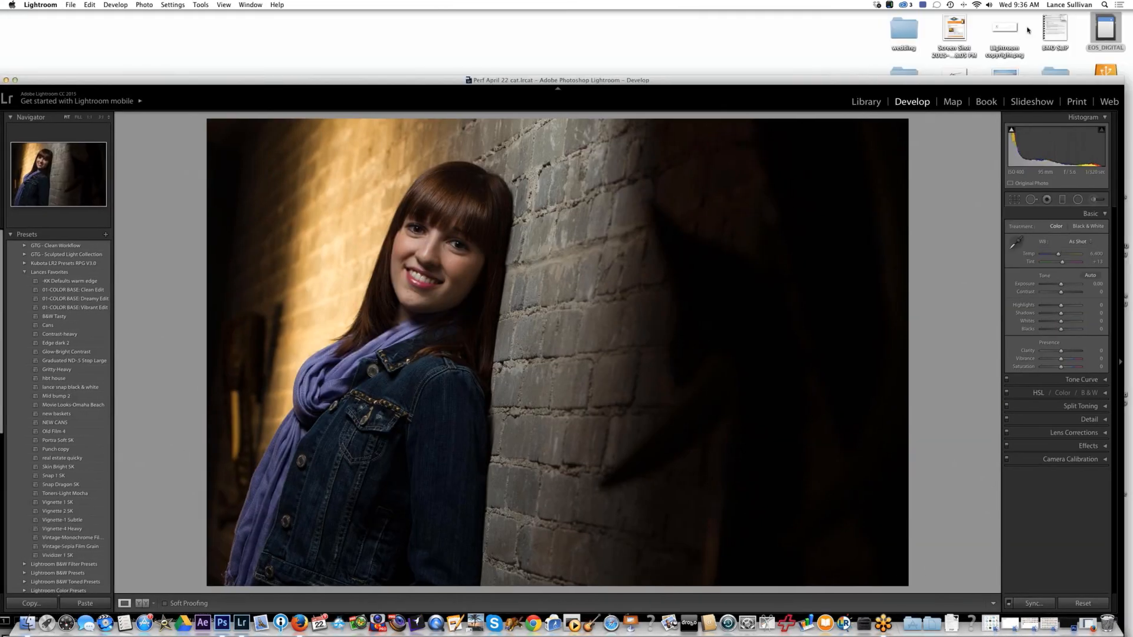
{"action": "double_click", "coordinate": [1109, 75]}
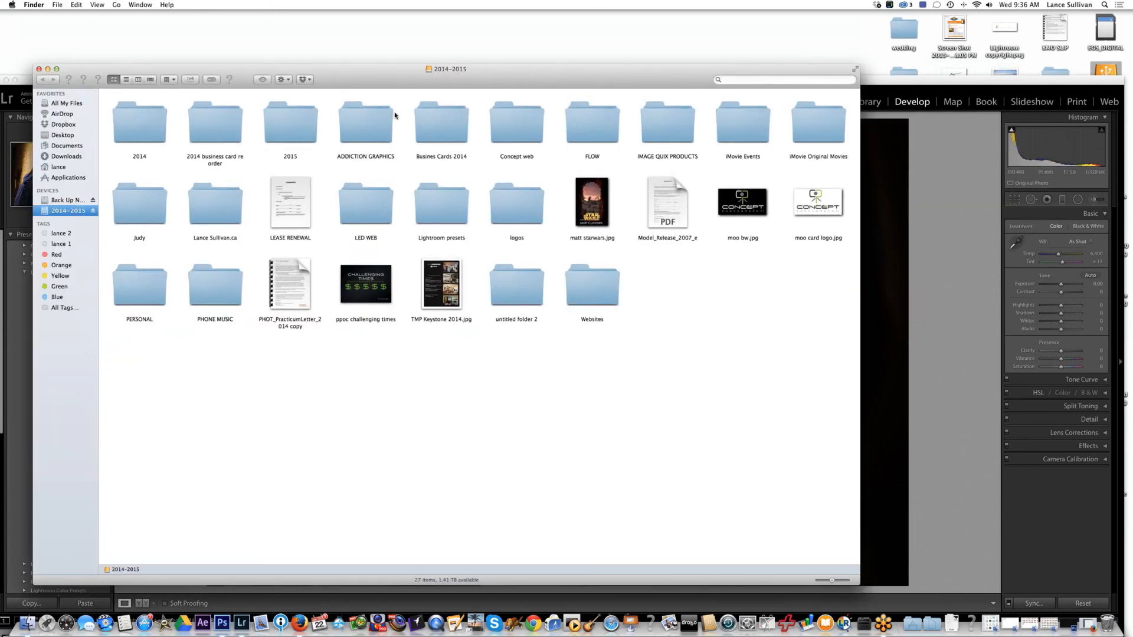
{"action": "double_click", "coordinate": [290, 124]}
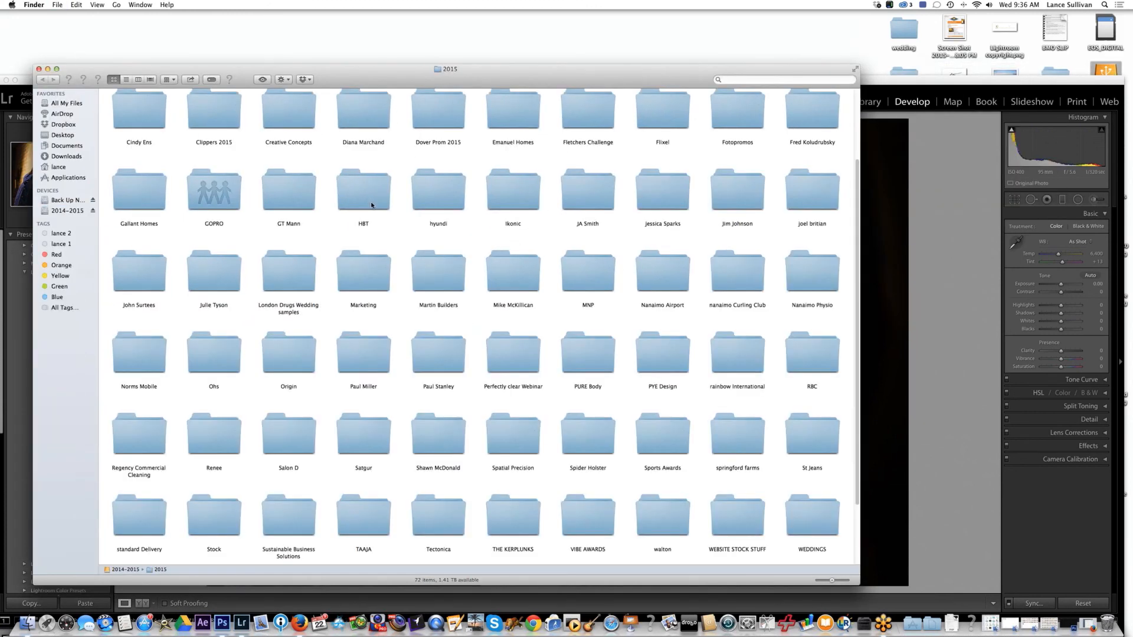
{"action": "left_click", "coordinate": [372, 205]}
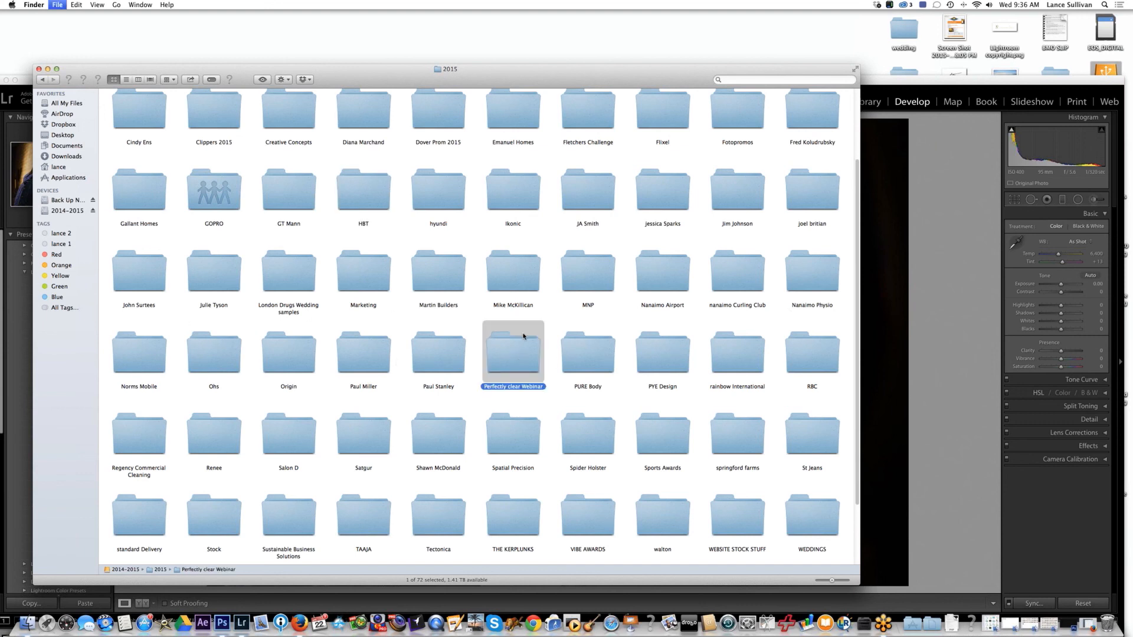
{"action": "double_click", "coordinate": [520, 356]}
{"action": "left_click", "coordinate": [350, 135]}
{"action": "key", "text": "super+o"}
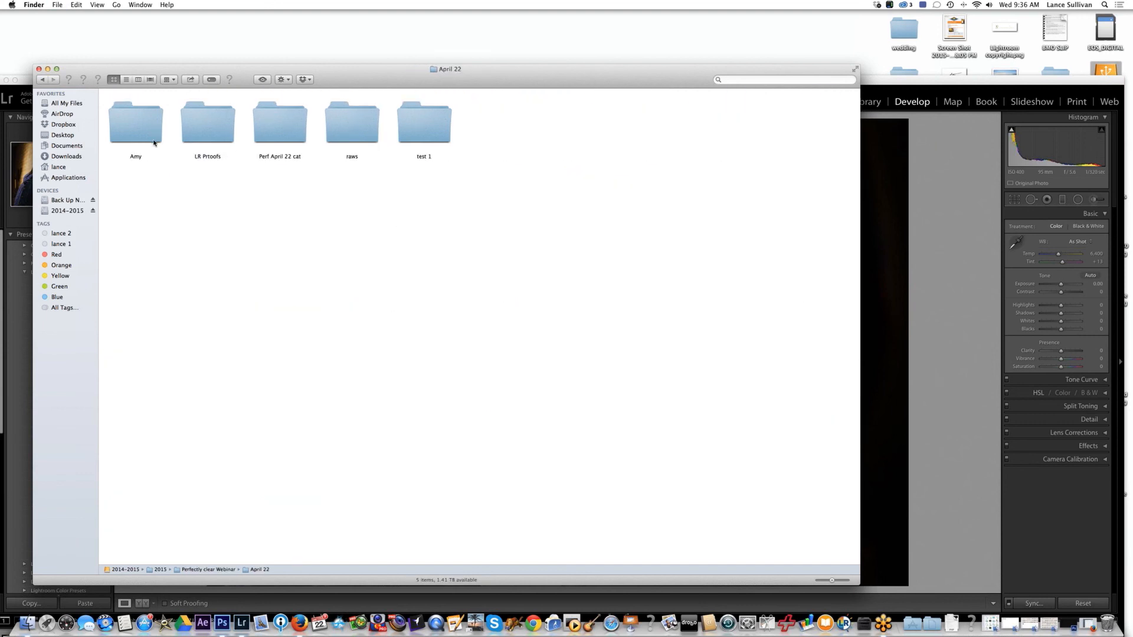
{"action": "left_click", "coordinate": [207, 126]}
{"action": "key", "text": "super+o"}
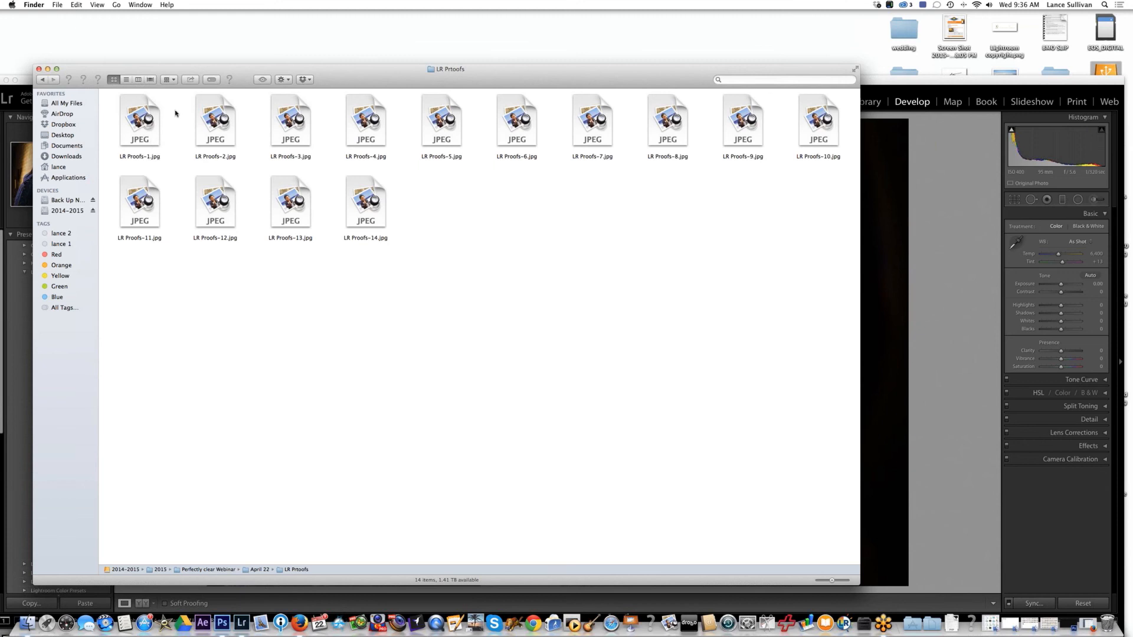
Review the exported proofs in Quick Look, moving between several of the watermarked JPEGs, then close the preview.
{"action": "left_click", "coordinate": [163, 116]}
{"action": "left_click_drag", "start_coordinate": [162, 117], "coordinate": [163, 117]}
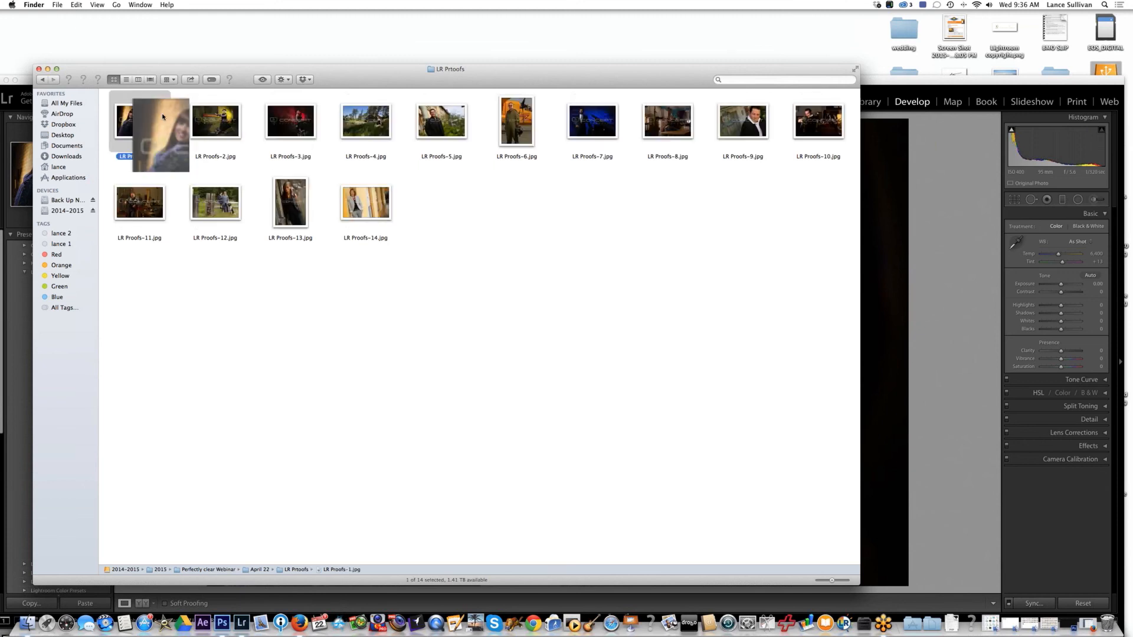
{"action": "key", "text": "Right"}
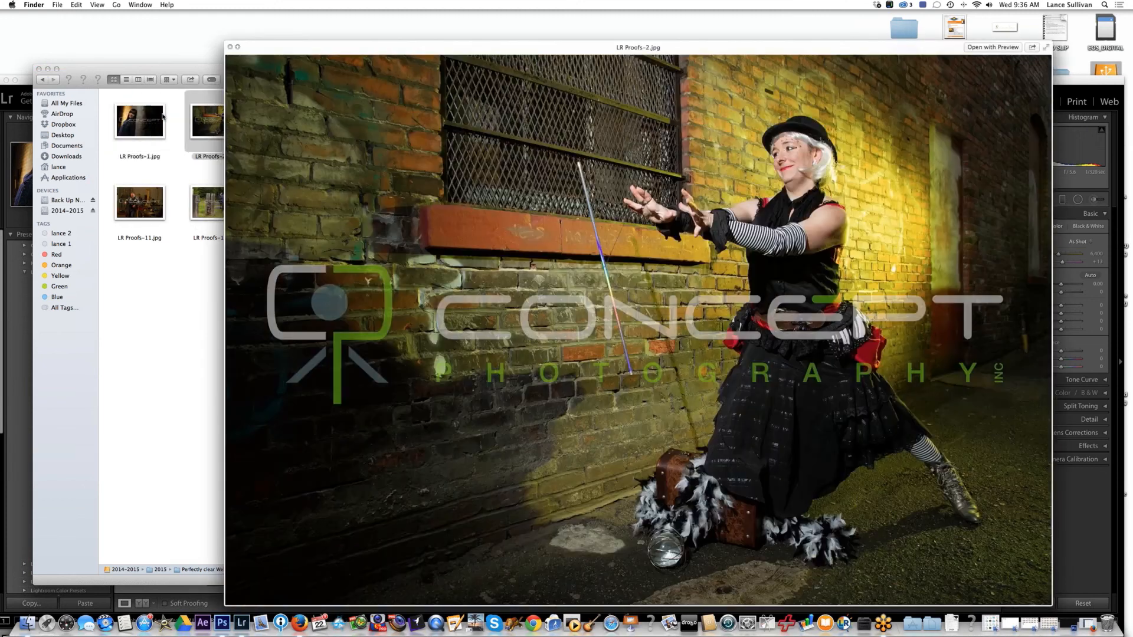
{"action": "key", "text": "Down"}
{"action": "key", "text": "Right"}
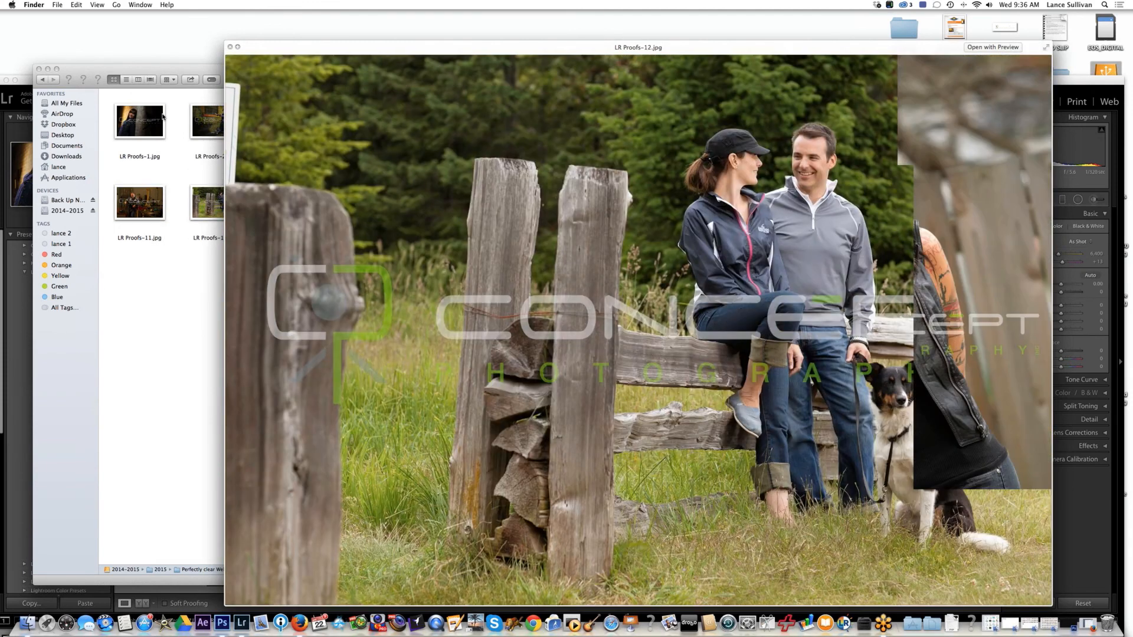
{"action": "key", "text": "Up"}
{"action": "key", "text": "Right"}
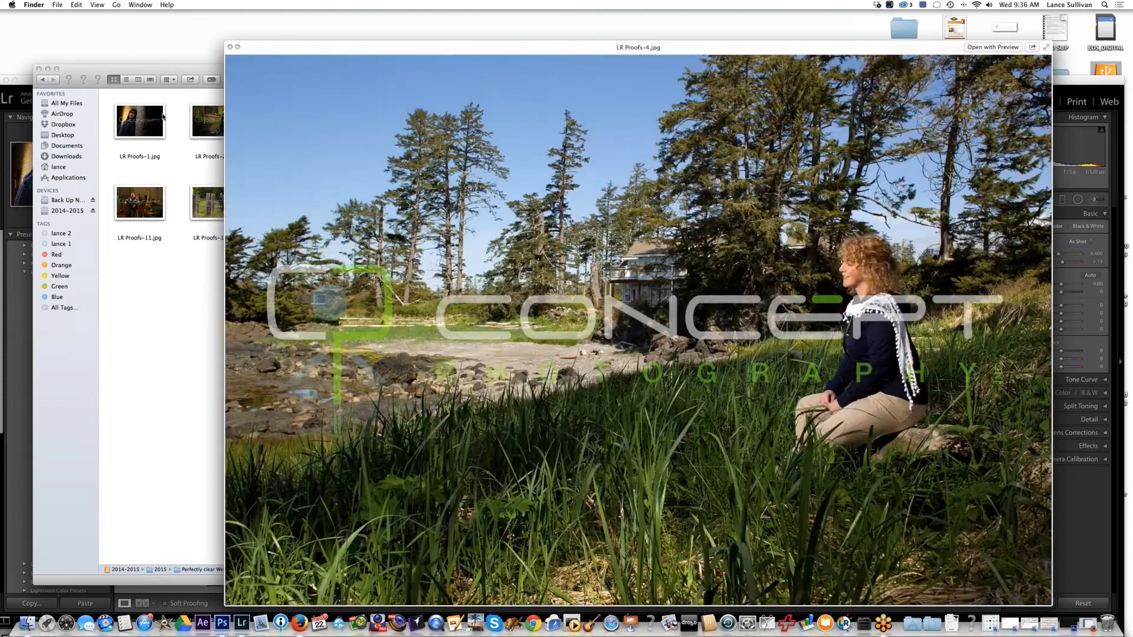
{"action": "key", "text": "Left"}
{"action": "key", "text": "Left"}
{"action": "key", "text": "Down"}
{"action": "key", "text": "Right"}
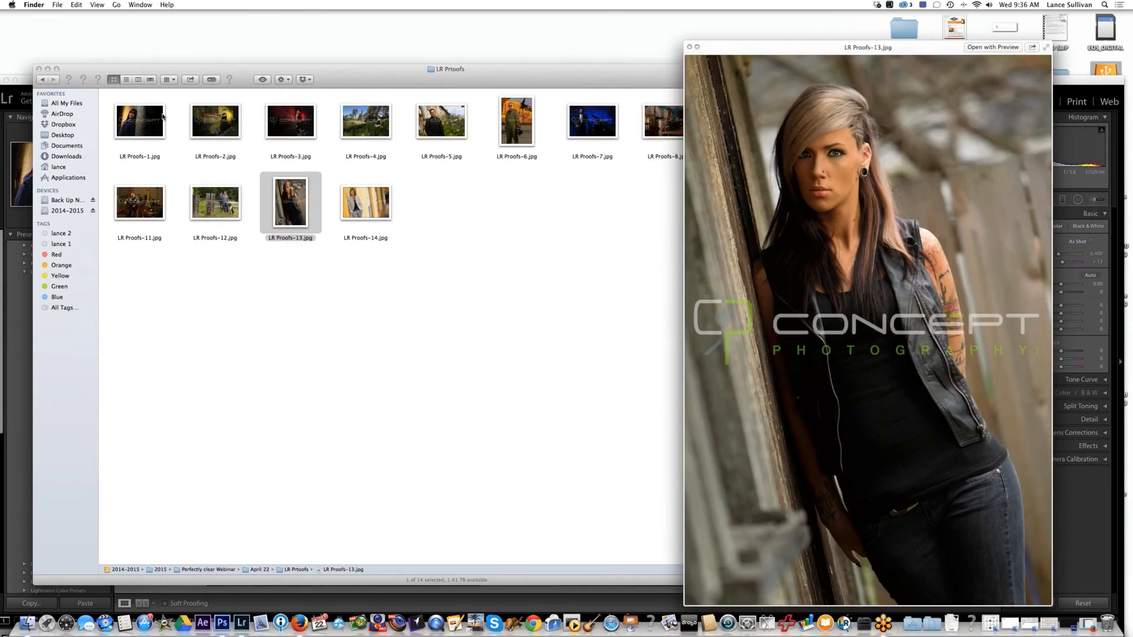
{"action": "key", "text": "Right"}
{"action": "key", "text": "Left"}
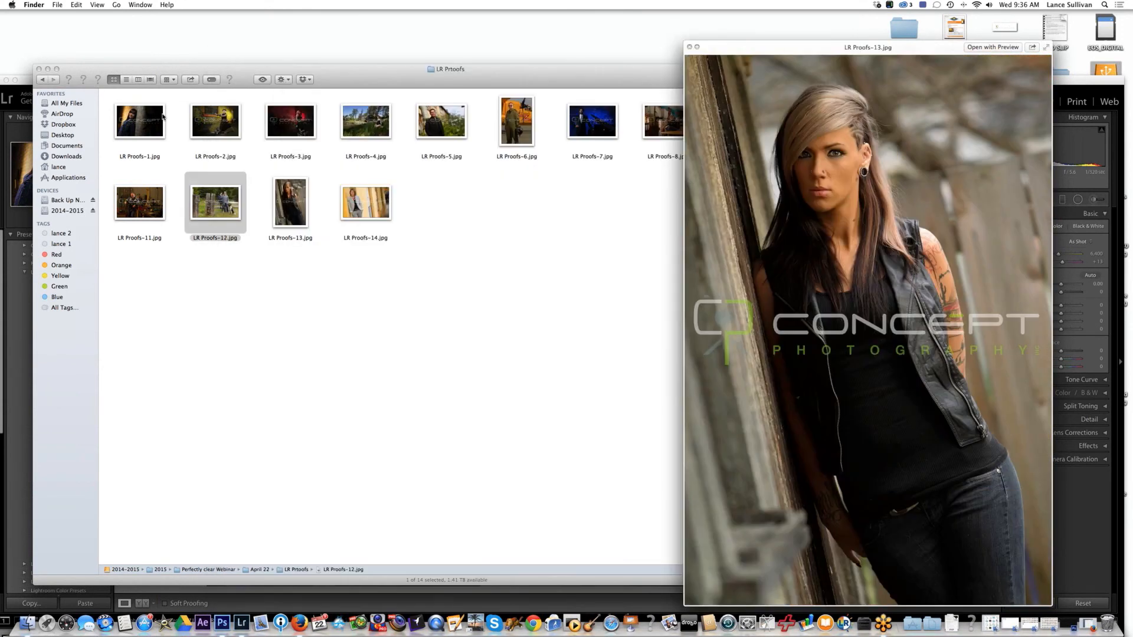
{"action": "key", "text": "Left"}
{"action": "key", "text": "space"}
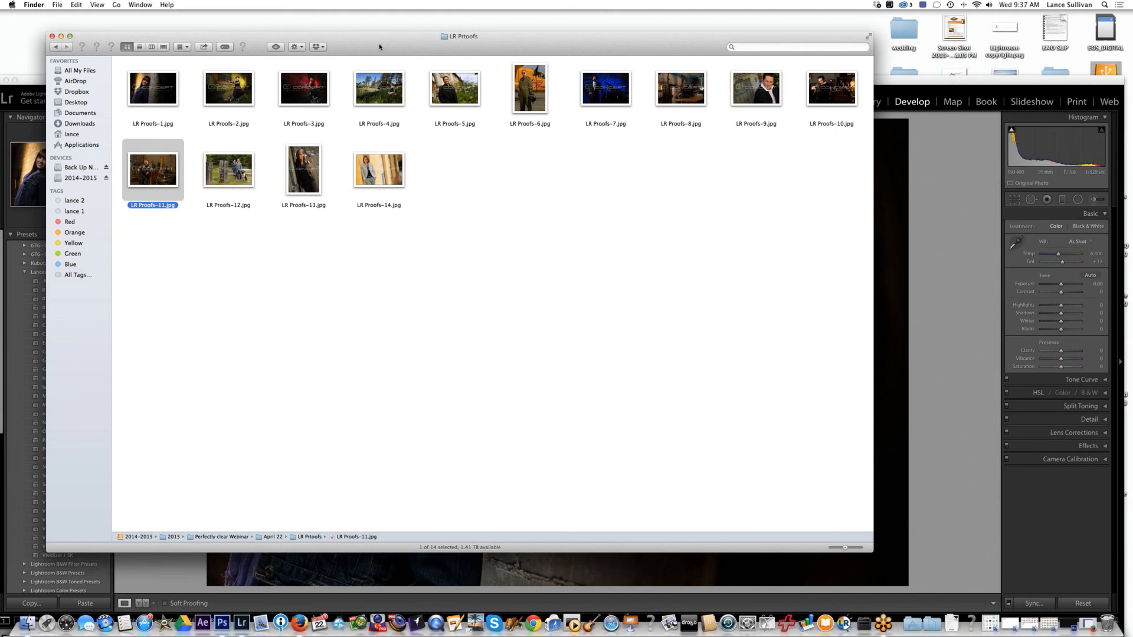
Return to Lightroom and set up an export of the 14 selected photos with the PerfectlyClear window hidden.
{"action": "left_click_drag", "start_coordinate": [380, 47], "coordinate": [482, 54]}
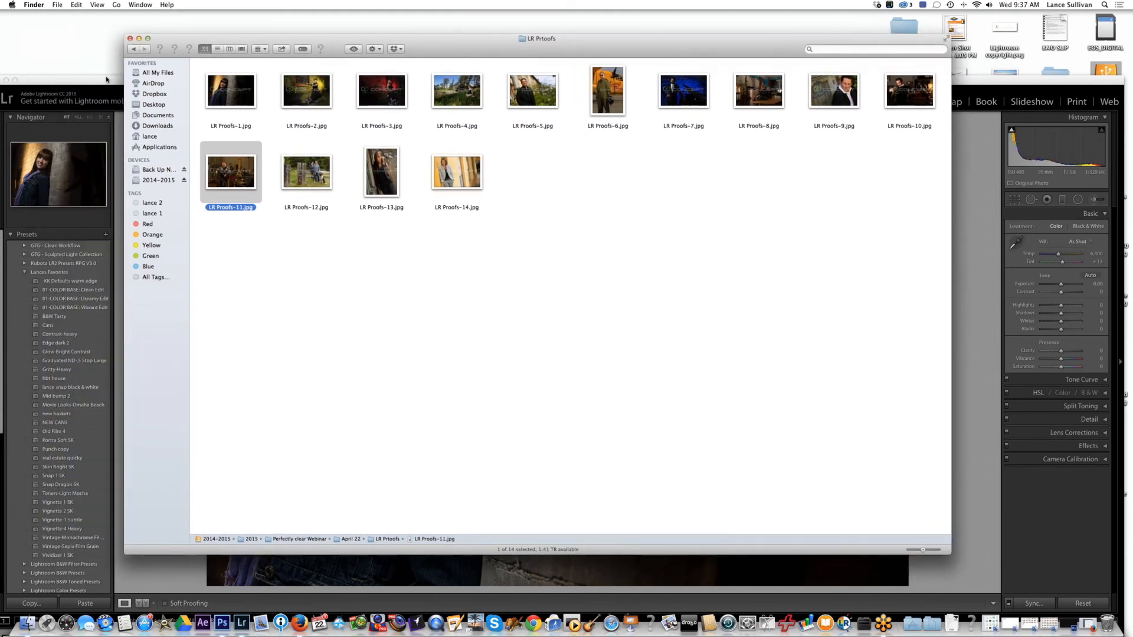
{"action": "left_click_drag", "start_coordinate": [106, 79], "coordinate": [158, 56]}
{"action": "left_click_drag", "start_coordinate": [185, 97], "coordinate": [171, 76]}
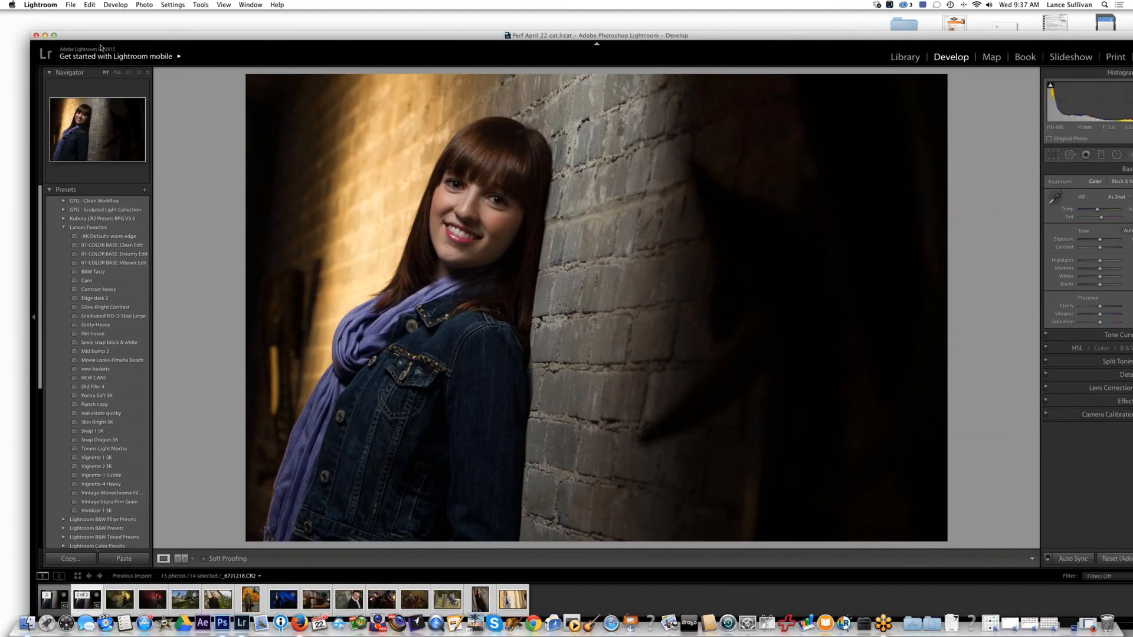
{"action": "key", "text": "super+shift+e"}
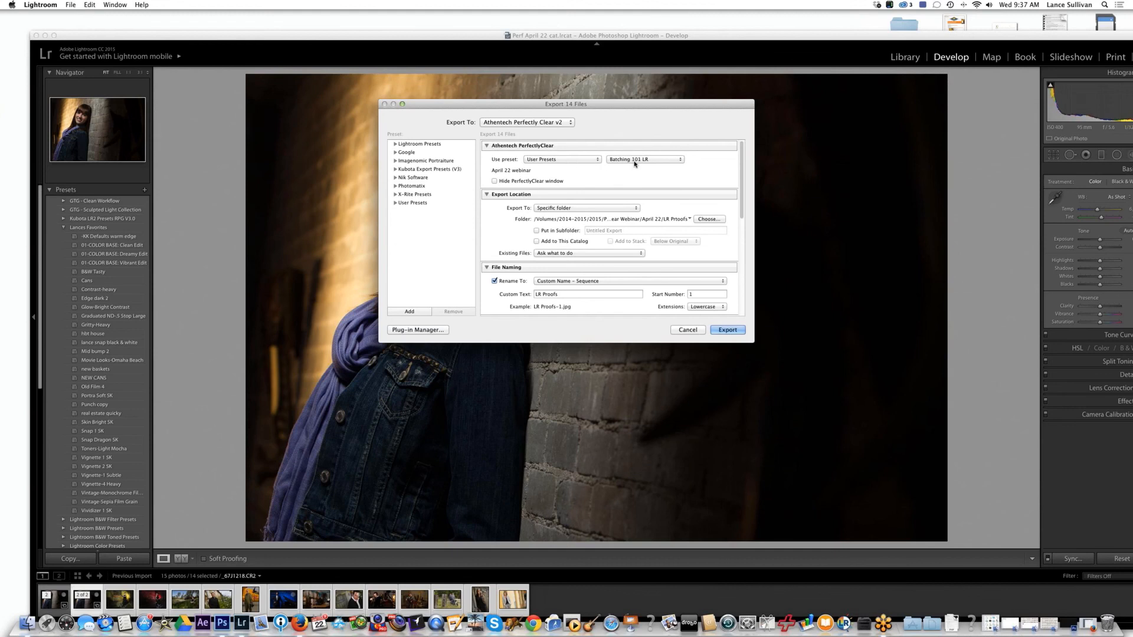
{"action": "left_click", "coordinate": [494, 181]}
Turn off Resize to Fit and the watermark in the export settings.
{"action": "scroll", "coordinate": [741, 166], "scroll_direction": "down", "scroll_amount": 10}
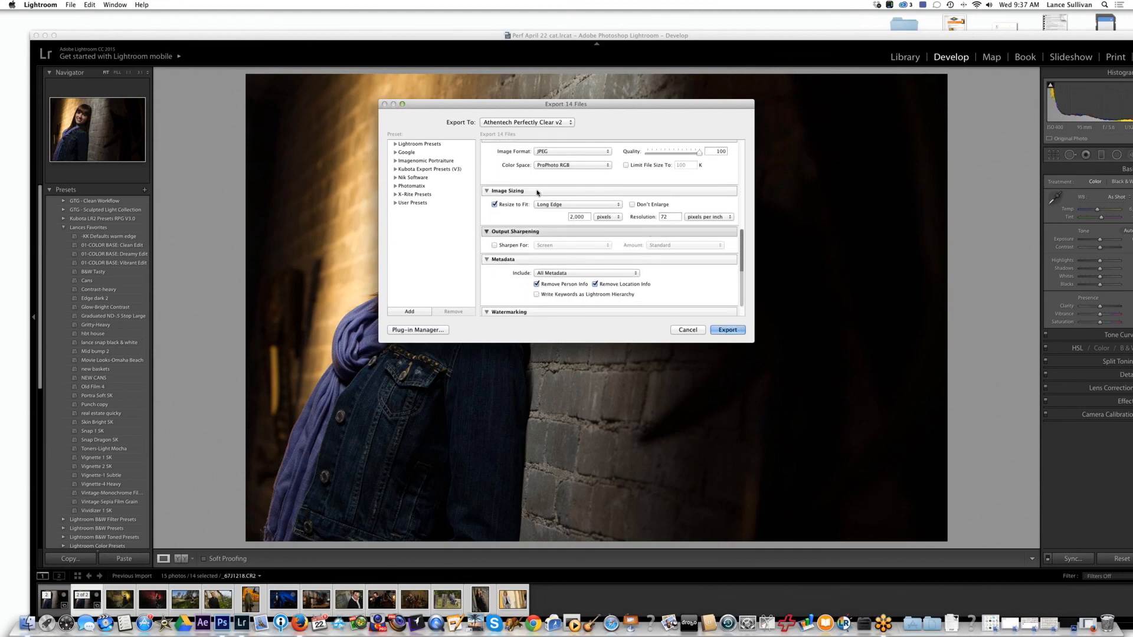
{"action": "left_click", "coordinate": [494, 205]}
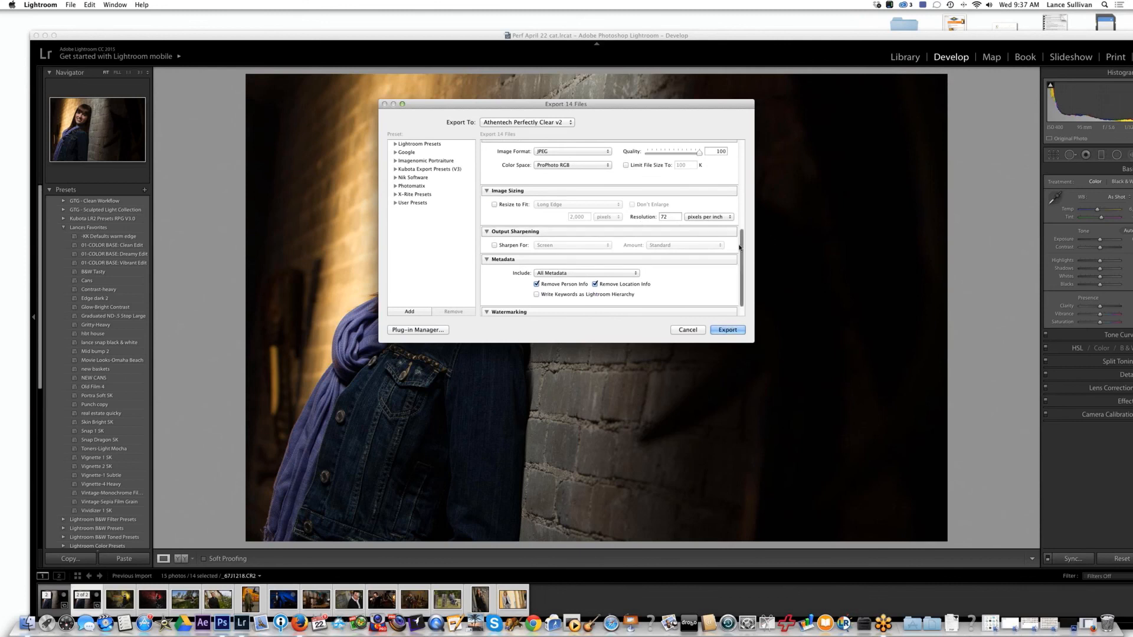
{"action": "scroll", "coordinate": [685, 280], "scroll_direction": "down", "scroll_amount": 1}
{"action": "left_click", "coordinate": [494, 308]}
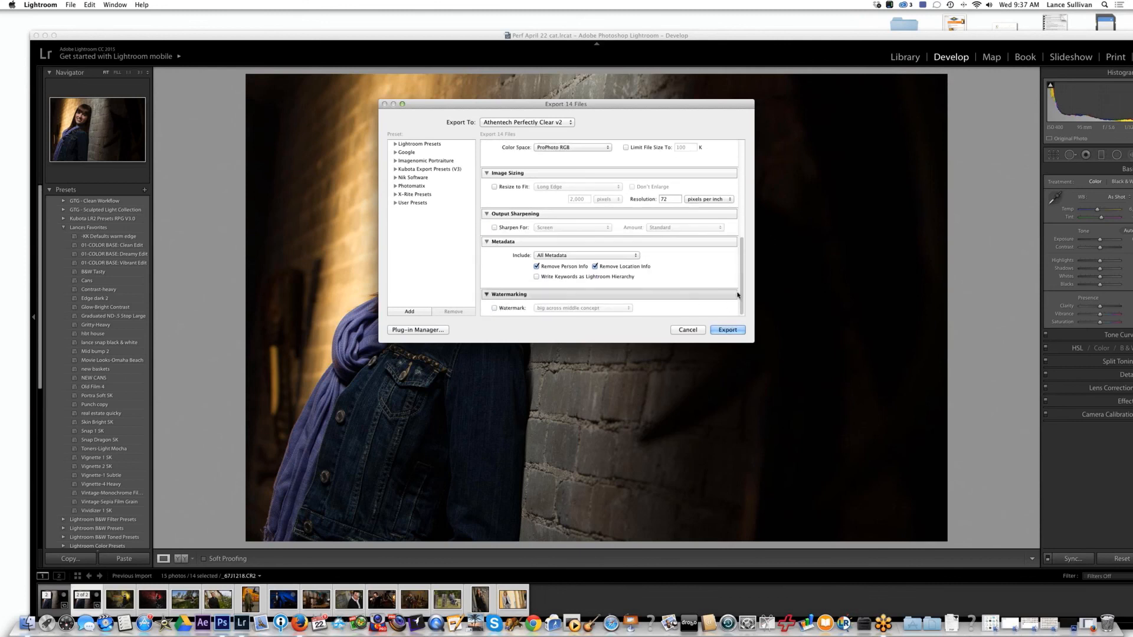
Start choosing a different export destination and go up to the April 22 folder.
{"action": "scroll", "coordinate": [613, 177], "scroll_direction": "up", "scroll_amount": 10}
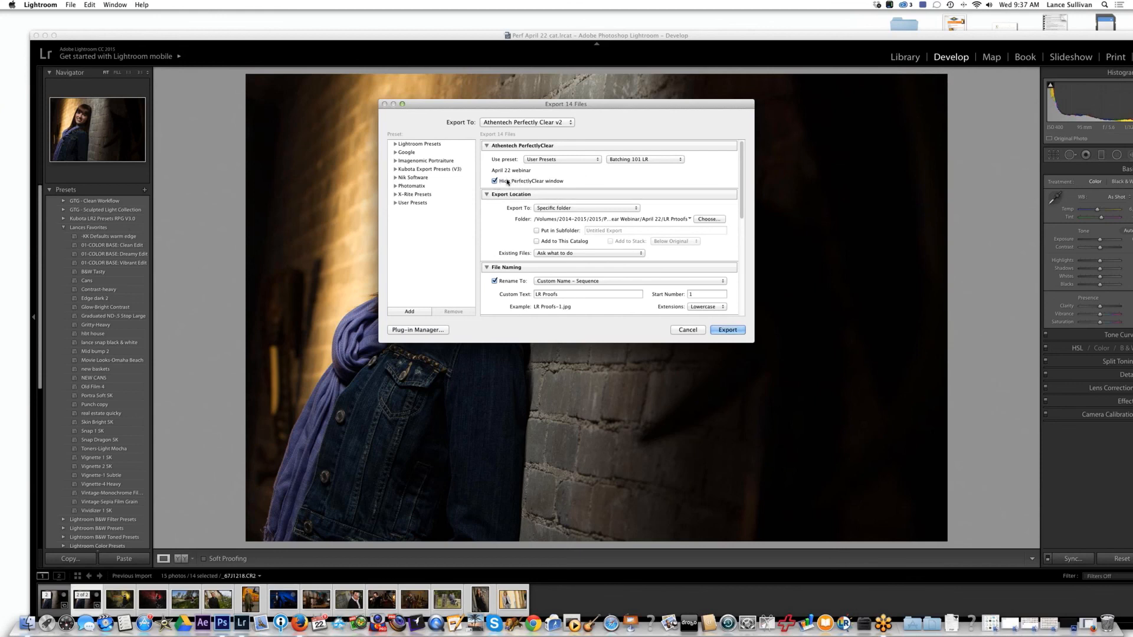
{"action": "scroll", "coordinate": [742, 201], "scroll_direction": "down", "scroll_amount": 2}
{"action": "left_click", "coordinate": [709, 195]}
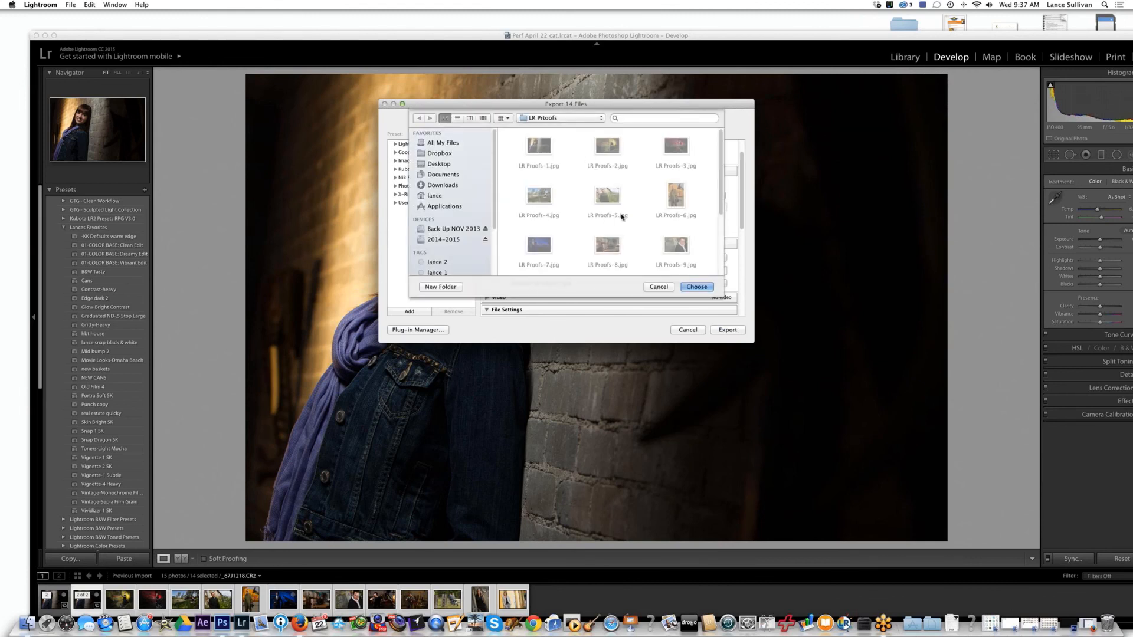
{"action": "left_click", "coordinate": [593, 120]}
{"action": "left_click", "coordinate": [577, 172]}
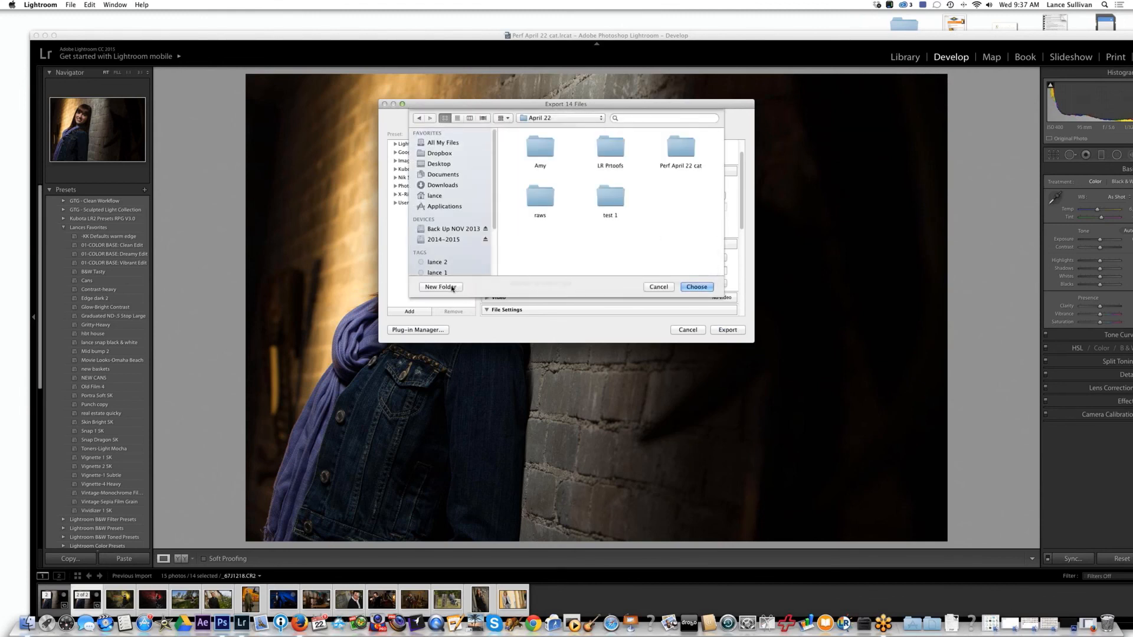
Create a folder named LR Finals inside April 22 and choose it as the export destination.
{"action": "left_click", "coordinate": [452, 288]}
{"action": "type", "text": "Fin"}
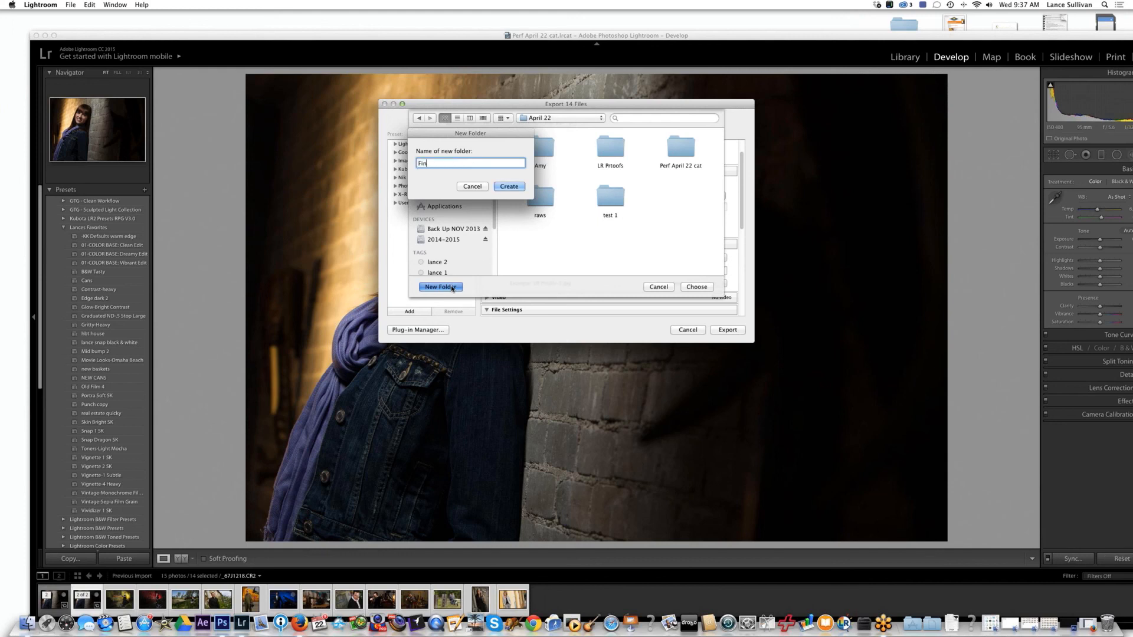
{"action": "key", "text": "BackSpace"}
{"action": "type", "text": "LR Finals"}
{"action": "key", "text": "Return"}
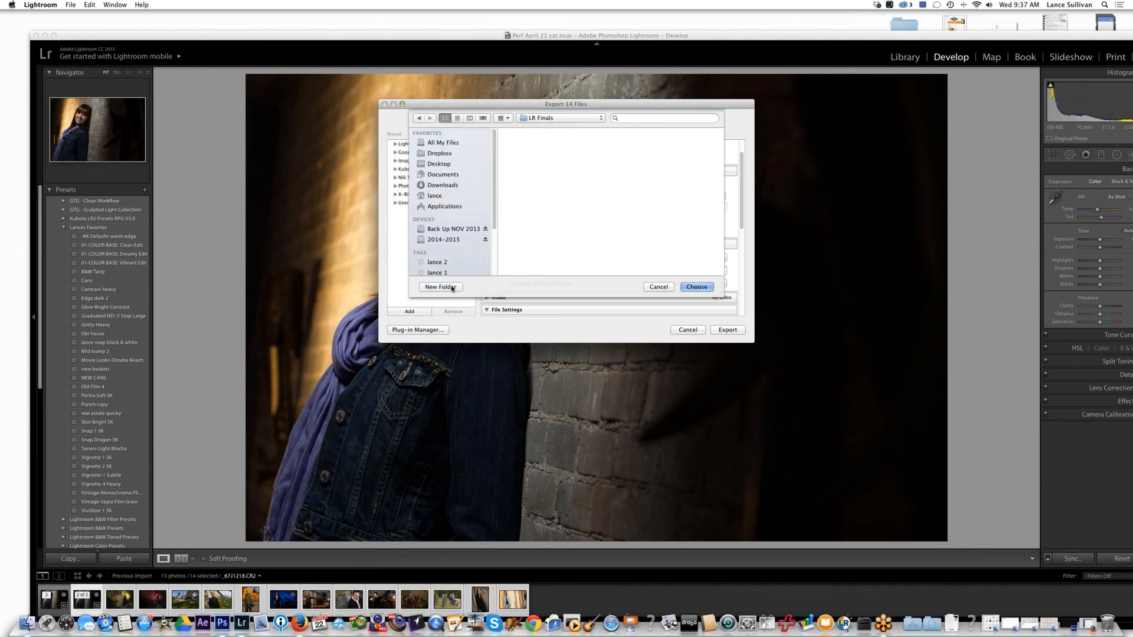
{"action": "key", "text": "Return"}
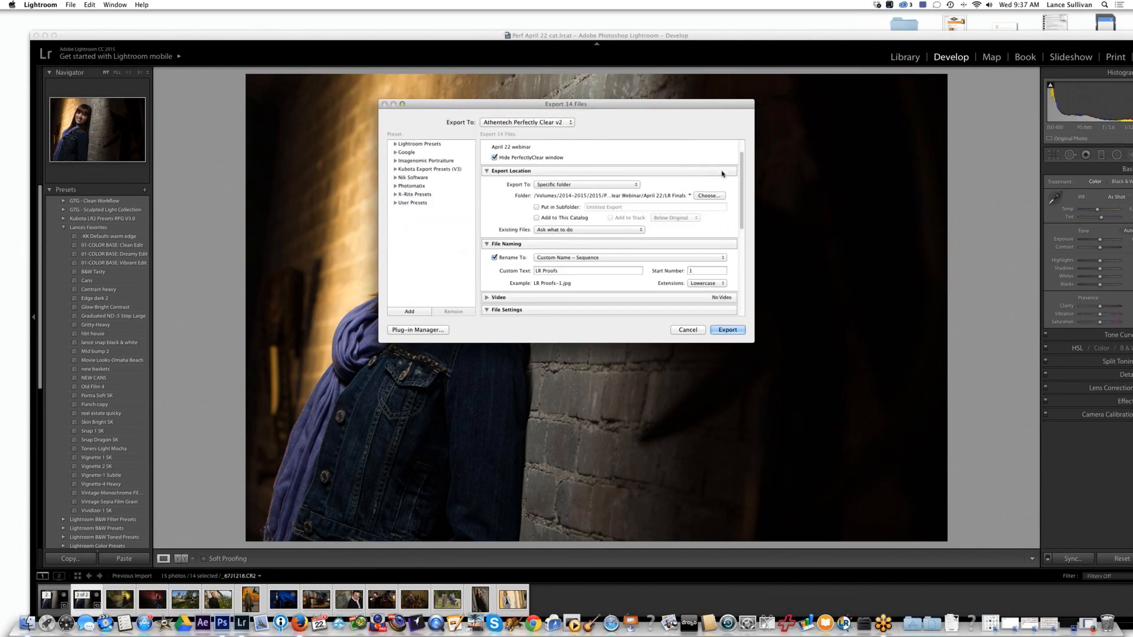
Try TIFF as the export image format, and return it to JPEG.
{"action": "scroll", "coordinate": [742, 175], "scroll_direction": "down", "scroll_amount": 5}
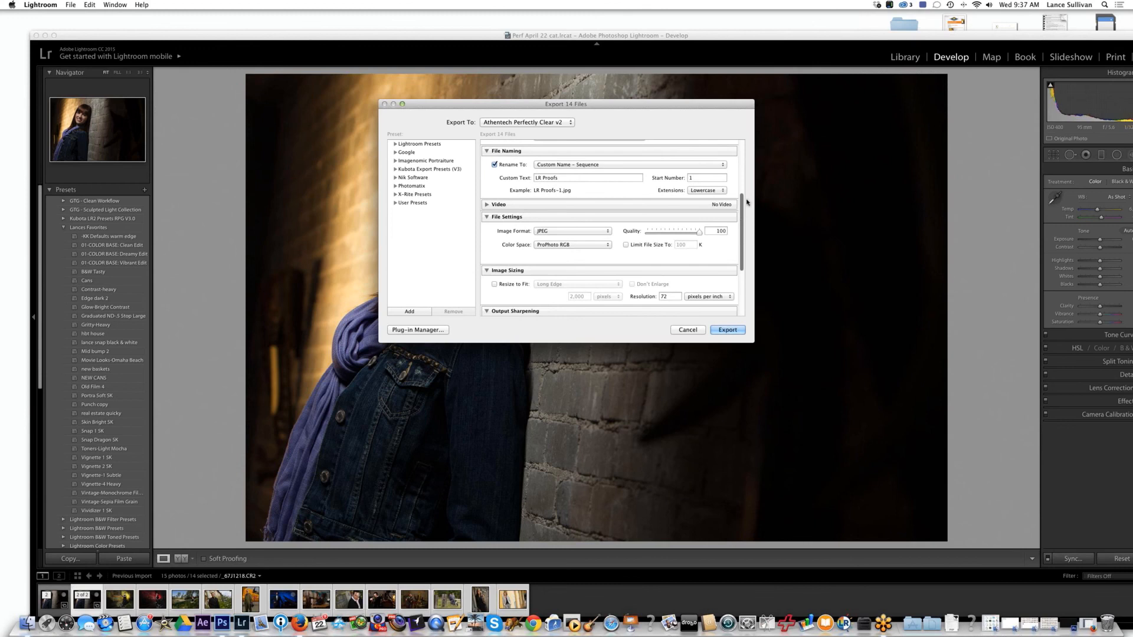
{"action": "scroll", "coordinate": [747, 171], "scroll_direction": "up", "scroll_amount": 6}
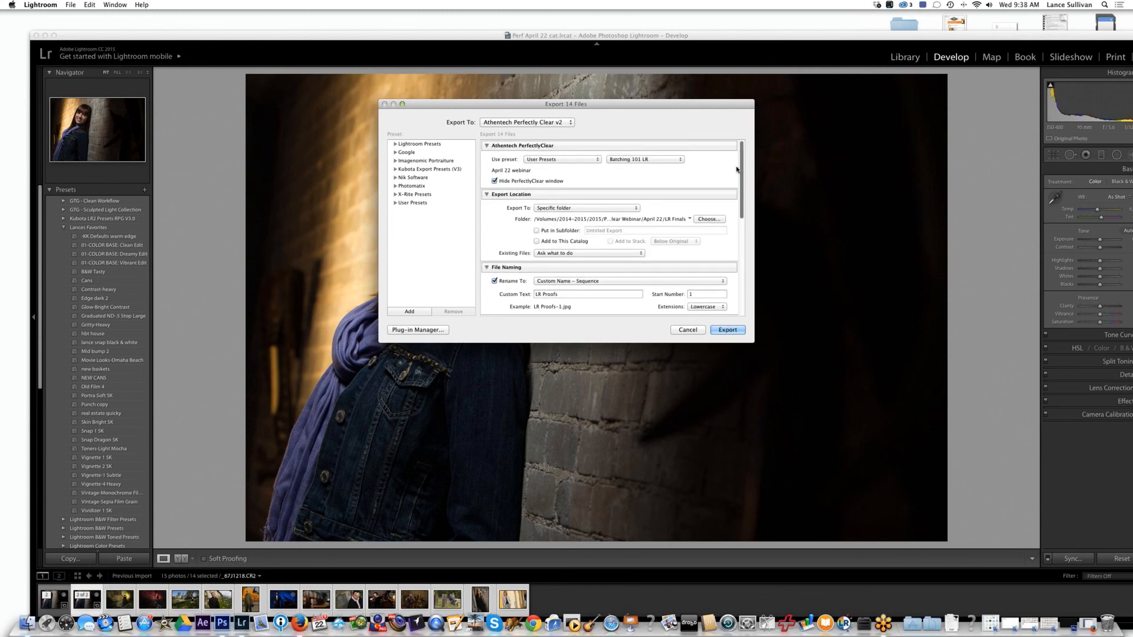
{"action": "scroll", "coordinate": [743, 187], "scroll_direction": "down", "scroll_amount": 2}
{"action": "scroll", "coordinate": [742, 186], "scroll_direction": "down", "scroll_amount": 5}
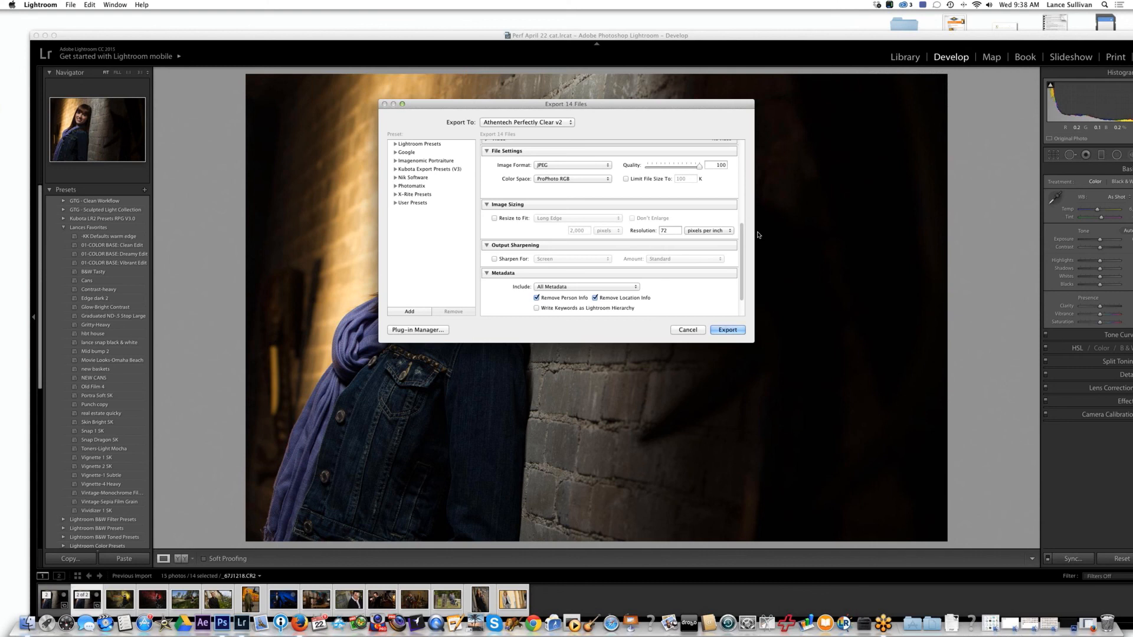
{"action": "left_click", "coordinate": [600, 180]}
{"action": "left_click", "coordinate": [599, 181]}
{"action": "left_click", "coordinate": [570, 166]}
{"action": "left_click", "coordinate": [570, 185]}
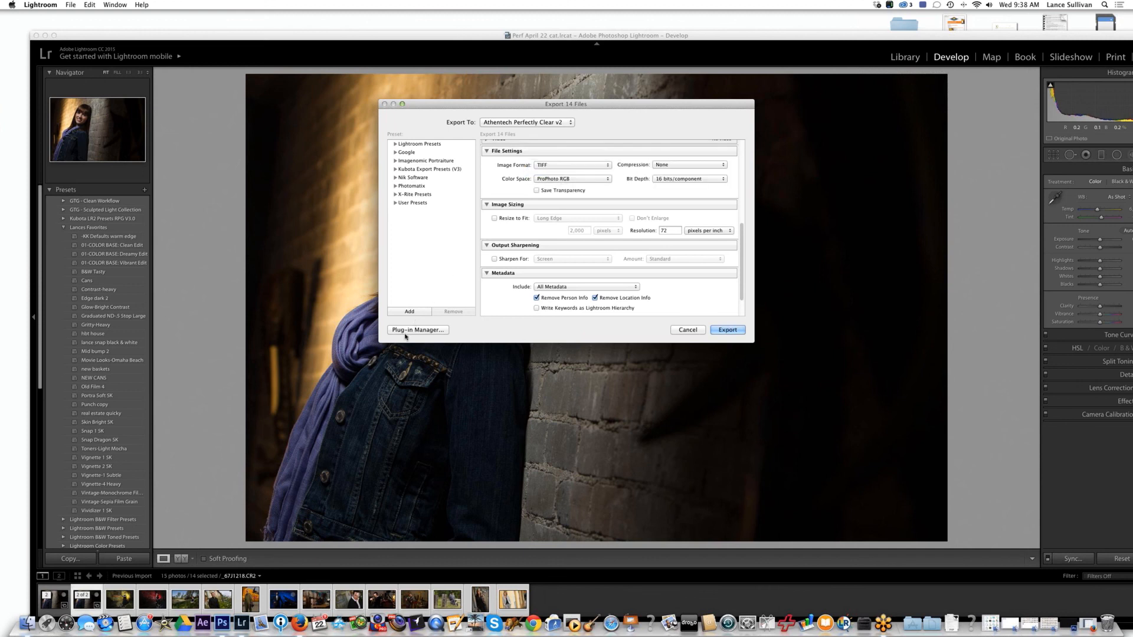
{"action": "left_click", "coordinate": [572, 166]}
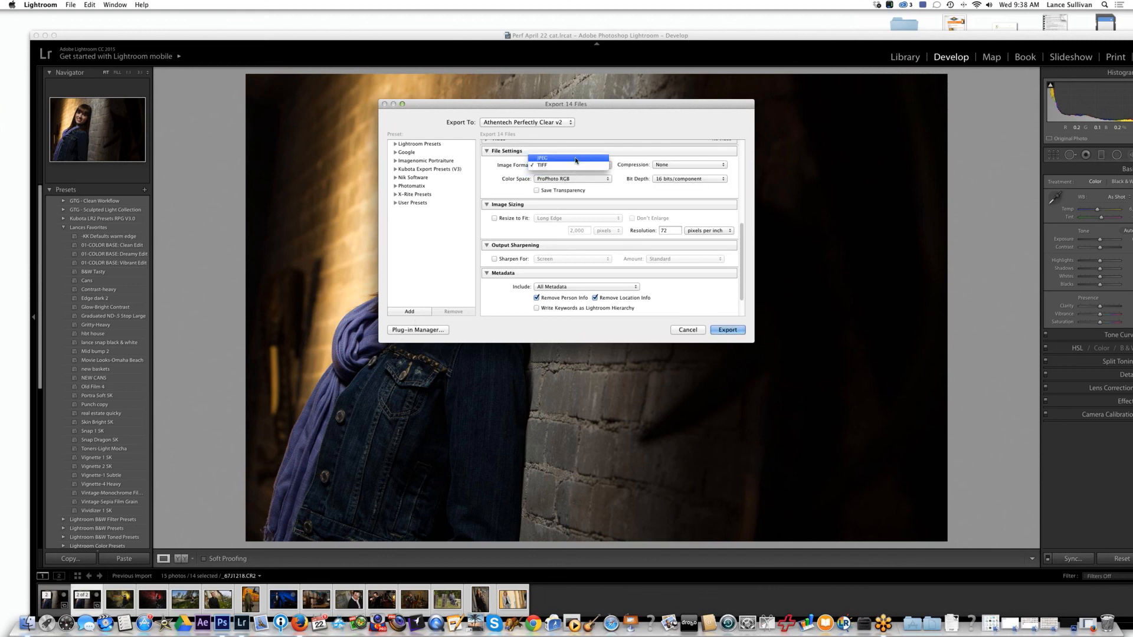
{"action": "left_click", "coordinate": [571, 155]}
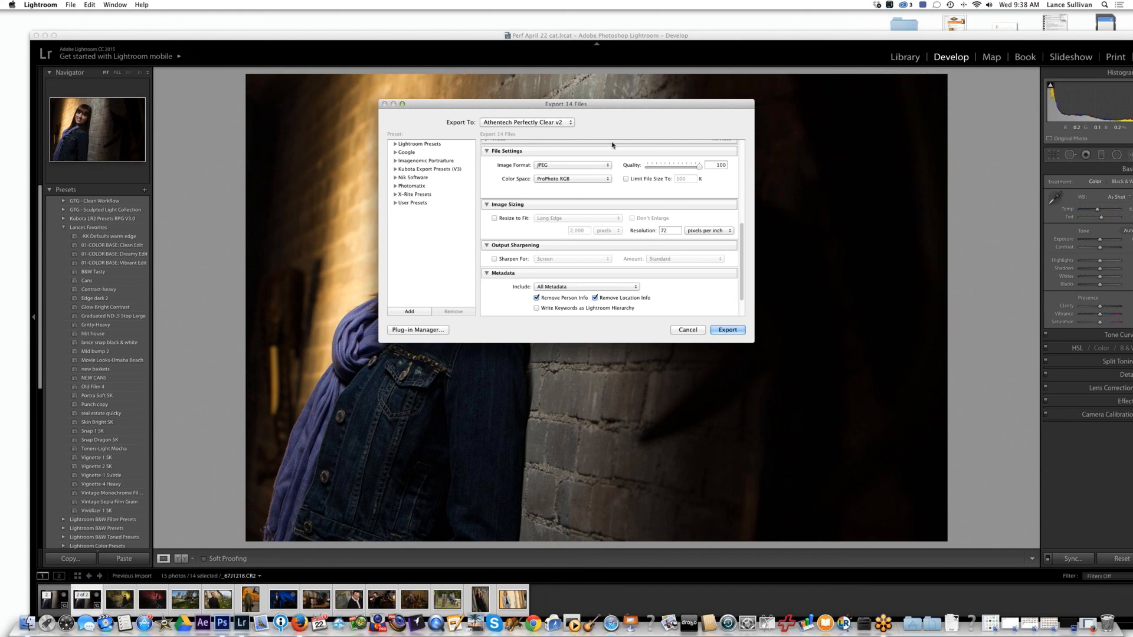
Set the custom text for the exported file names to "LR Fianls".
{"action": "left_click_drag", "start_coordinate": [741, 248], "coordinate": [748, 222]}
{"action": "scroll", "coordinate": [614, 178], "scroll_direction": "up", "scroll_amount": 1}
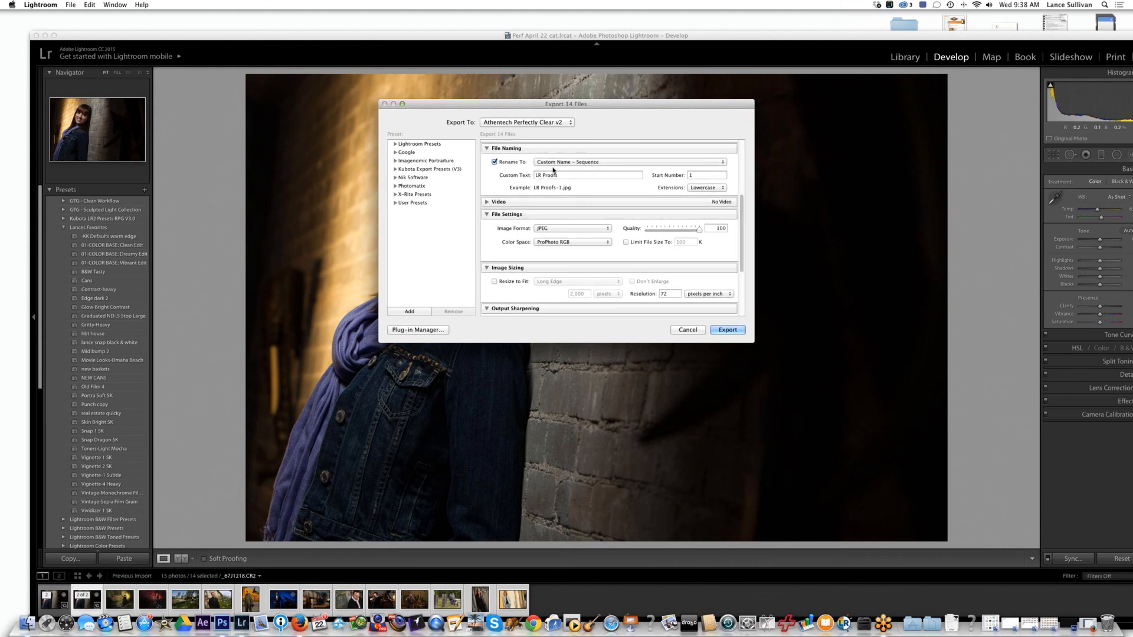
{"action": "left_click", "coordinate": [564, 175]}
{"action": "type", "text": "LR Fianls"}
Review the export settings and export the 14 selected photos through Athentech Perfectly Clear v2.
{"action": "scroll", "coordinate": [734, 215], "scroll_direction": "up", "scroll_amount": 5}
{"action": "scroll", "coordinate": [732, 208], "scroll_direction": "down", "scroll_amount": 3}
{"action": "scroll", "coordinate": [732, 208], "scroll_direction": "down", "scroll_amount": 1}
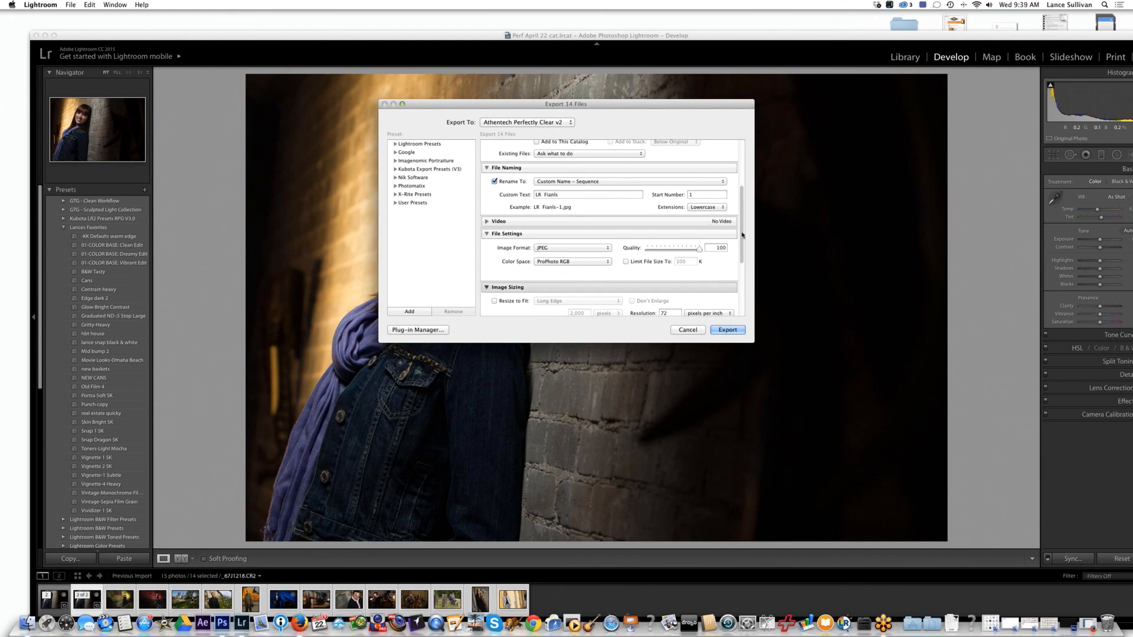
{"action": "scroll", "coordinate": [741, 225], "scroll_direction": "down", "scroll_amount": 1}
{"action": "scroll", "coordinate": [741, 226], "scroll_direction": "down", "scroll_amount": 4}
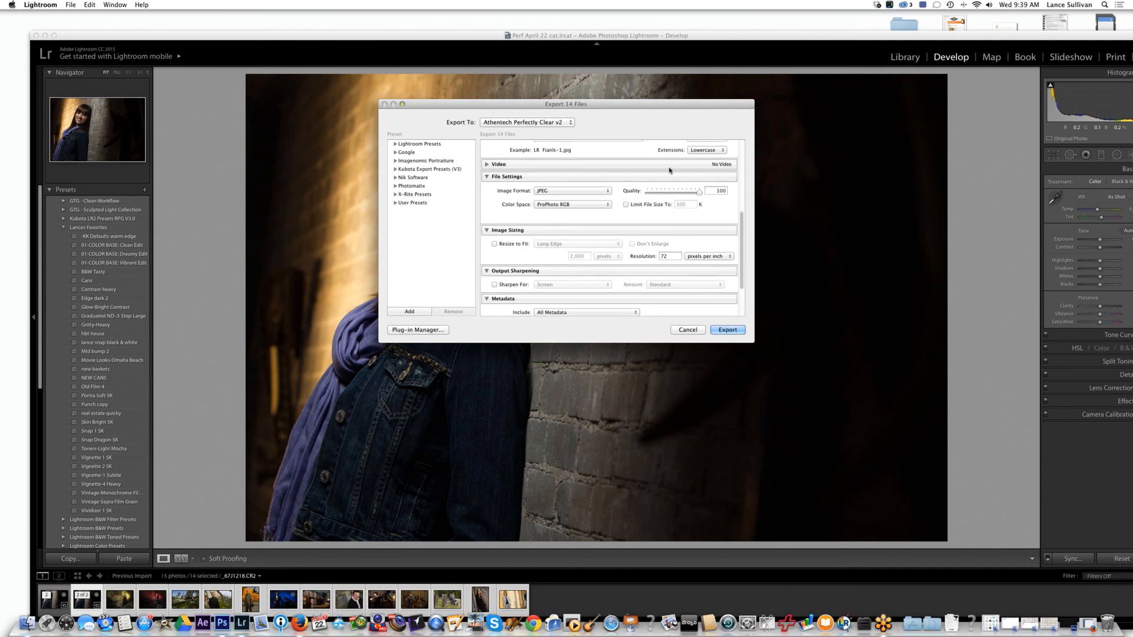
{"action": "scroll", "coordinate": [743, 234], "scroll_direction": "up", "scroll_amount": 5}
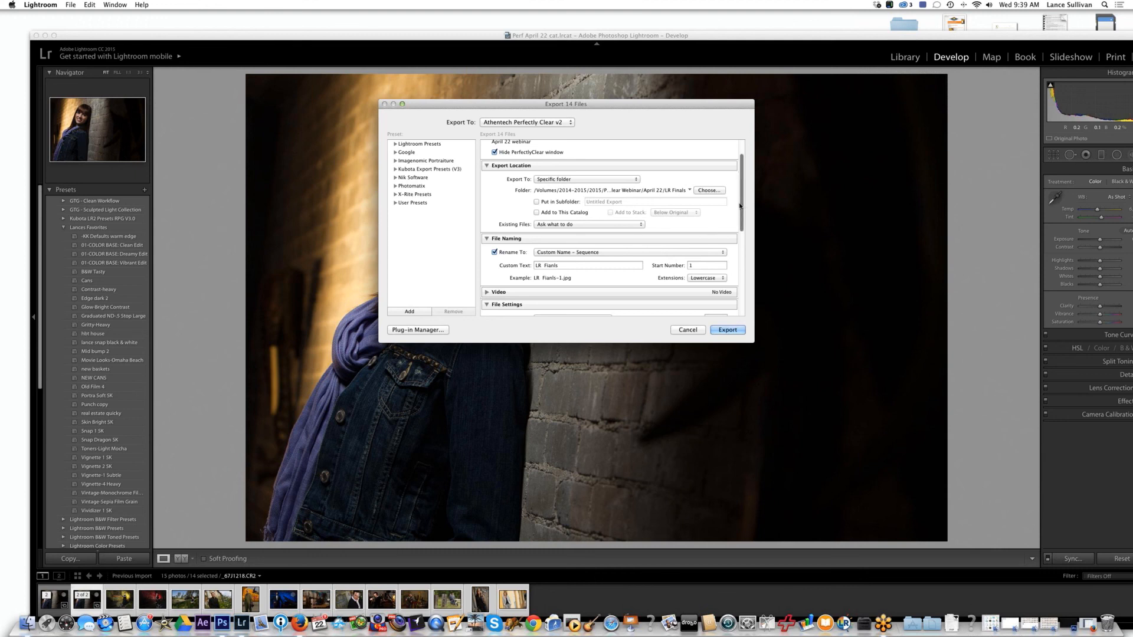
{"action": "scroll", "coordinate": [723, 255], "scroll_direction": "down", "scroll_amount": 5}
{"action": "scroll", "coordinate": [723, 254], "scroll_direction": "down", "scroll_amount": 3}
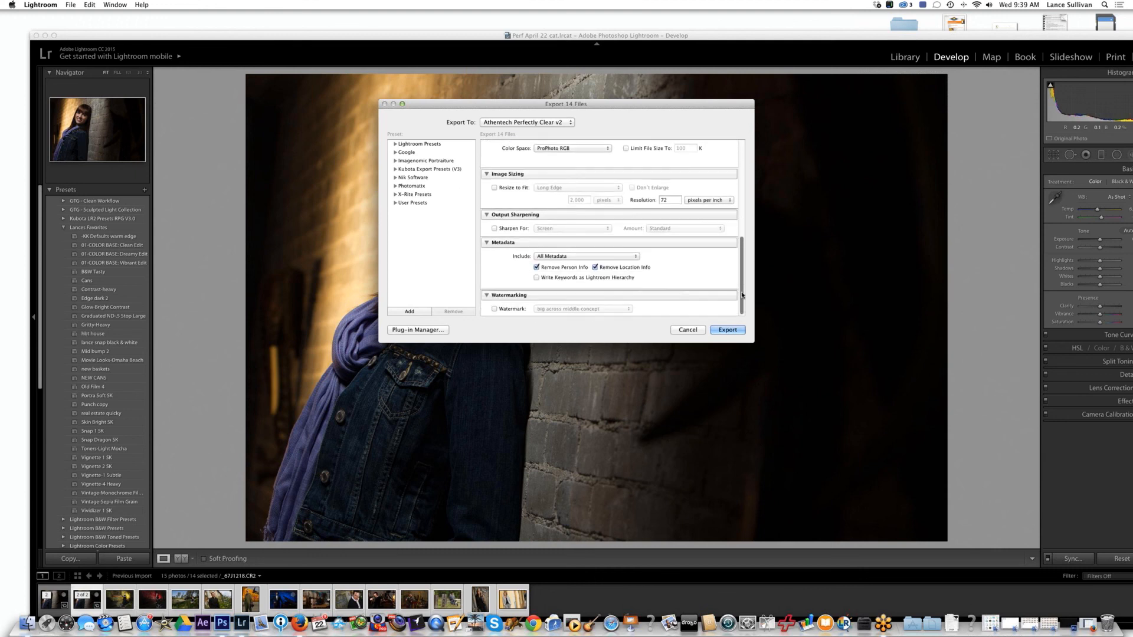
{"action": "left_click", "coordinate": [727, 329]}
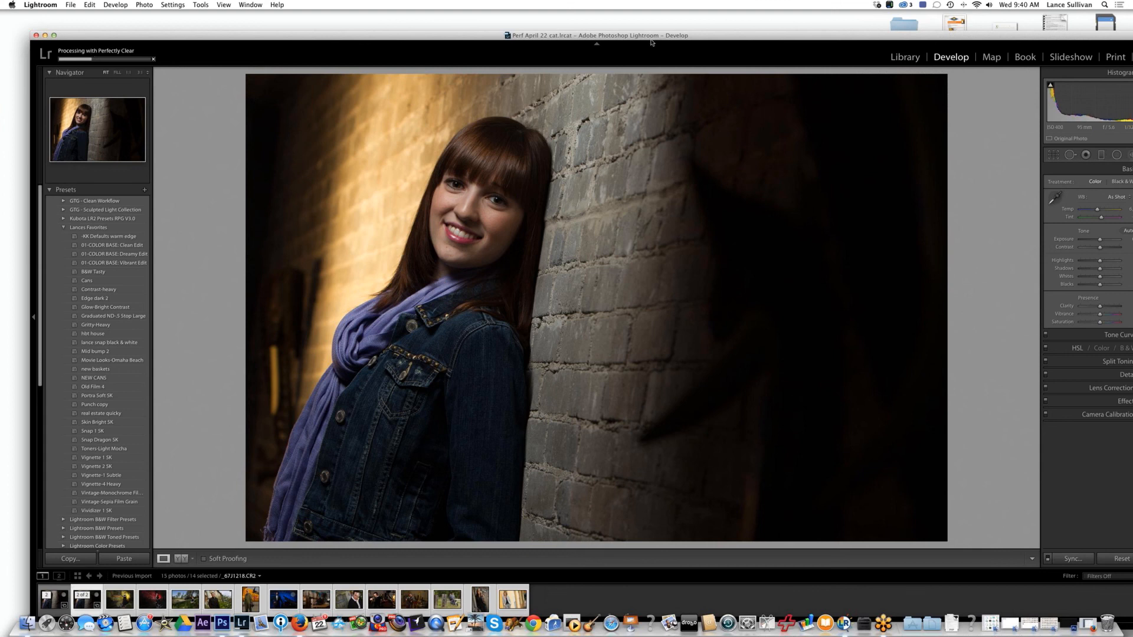
Enlarge the program window and check the File Handling, External Editing and Performance preferences, including the graphics processor option.
{"action": "double_click", "coordinate": [421, 35]}
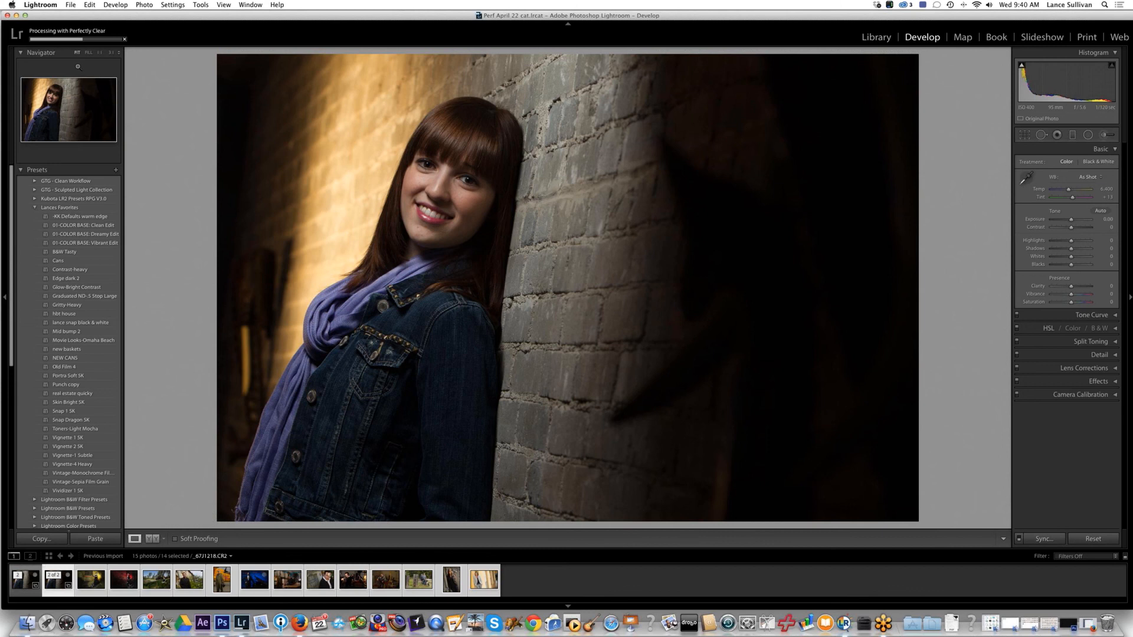
{"action": "left_click", "coordinate": [45, 6]}
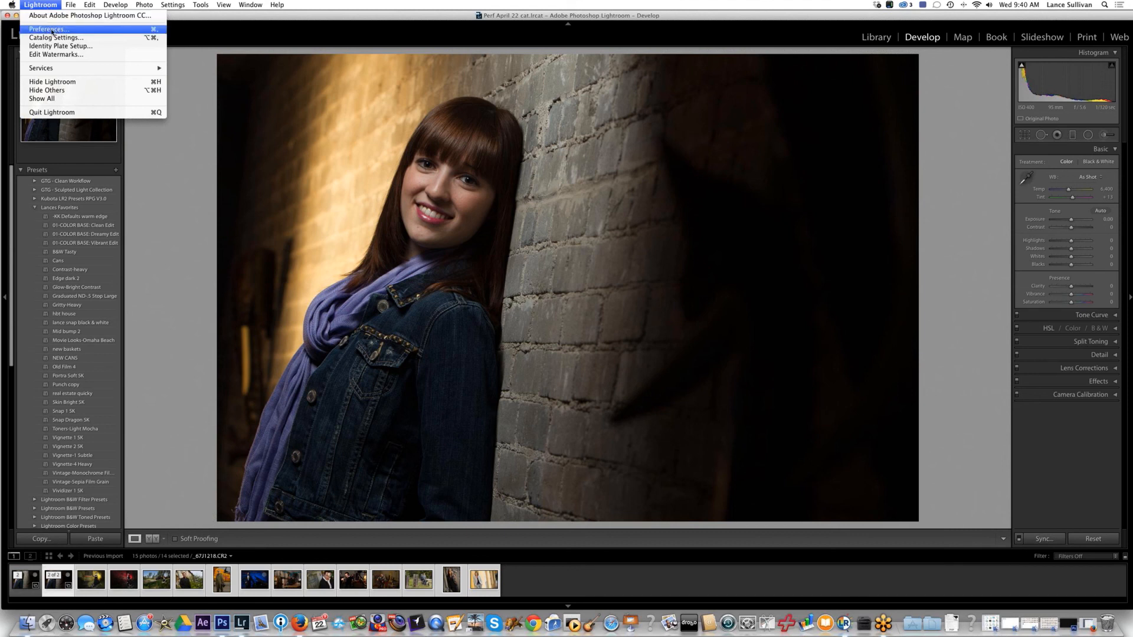
{"action": "left_click", "coordinate": [46, 31]}
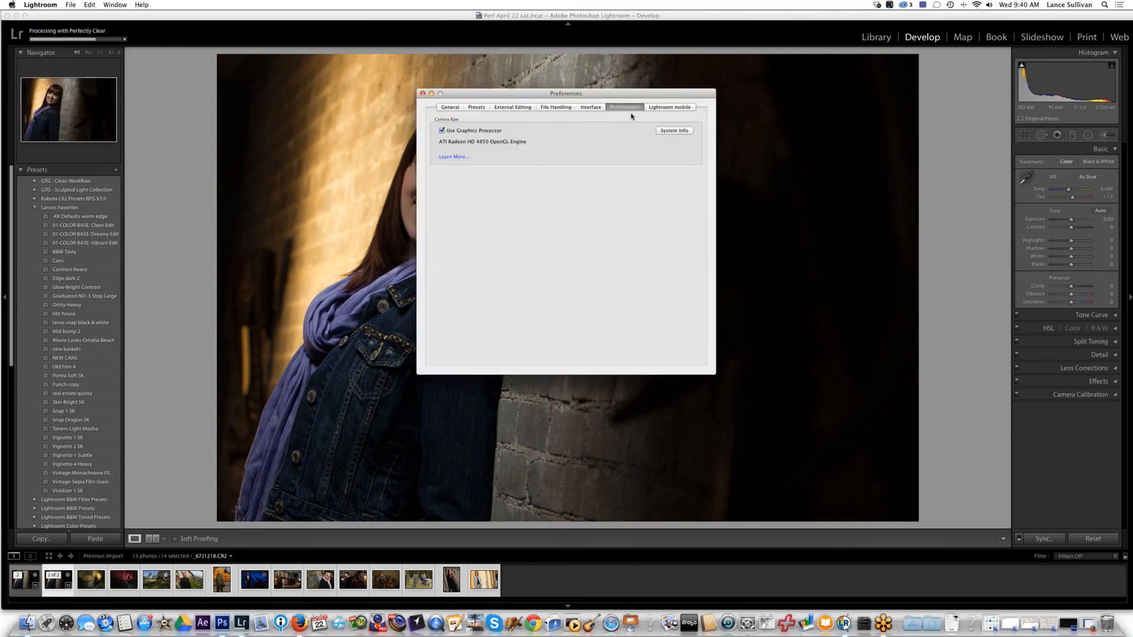
{"action": "left_click", "coordinate": [555, 108]}
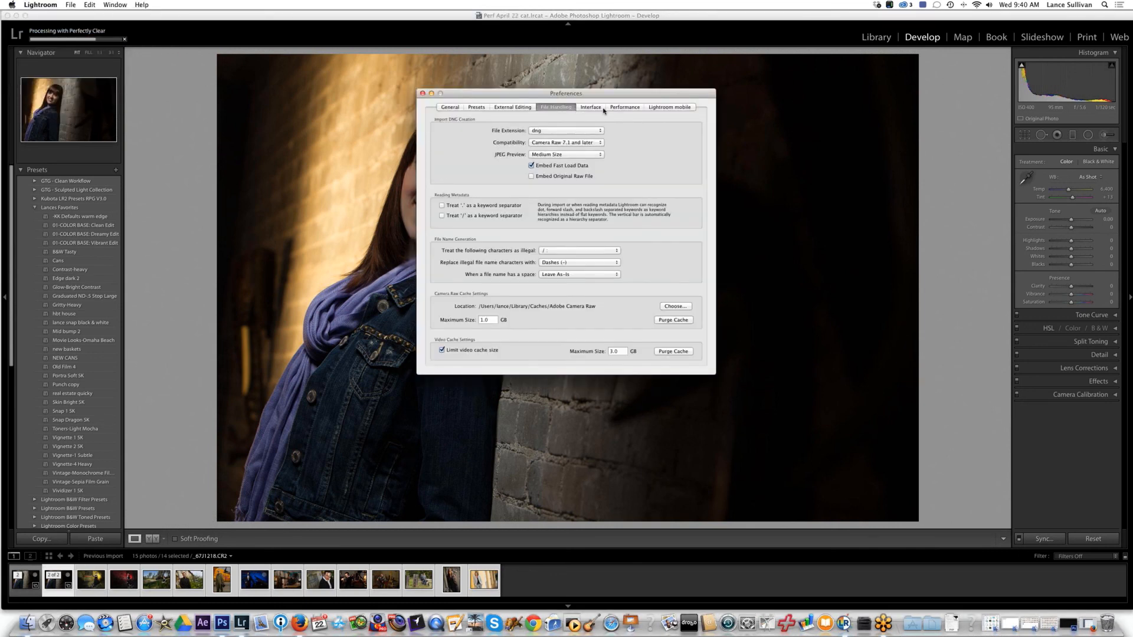
{"action": "left_click", "coordinate": [623, 108]}
{"action": "left_click", "coordinate": [561, 108]}
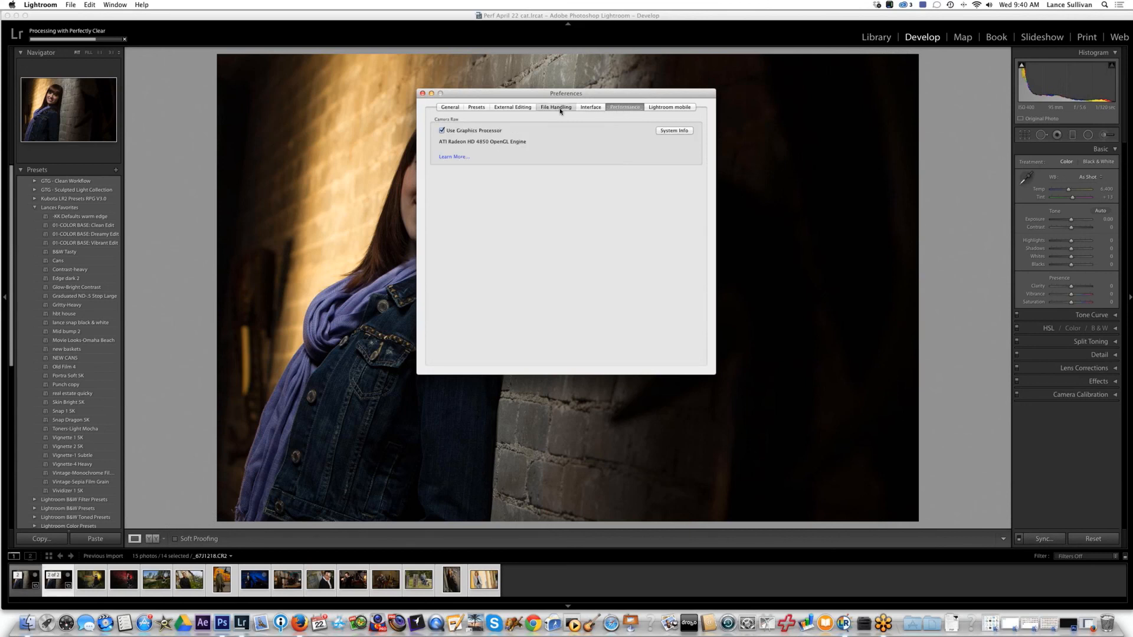
{"action": "left_click", "coordinate": [514, 108]}
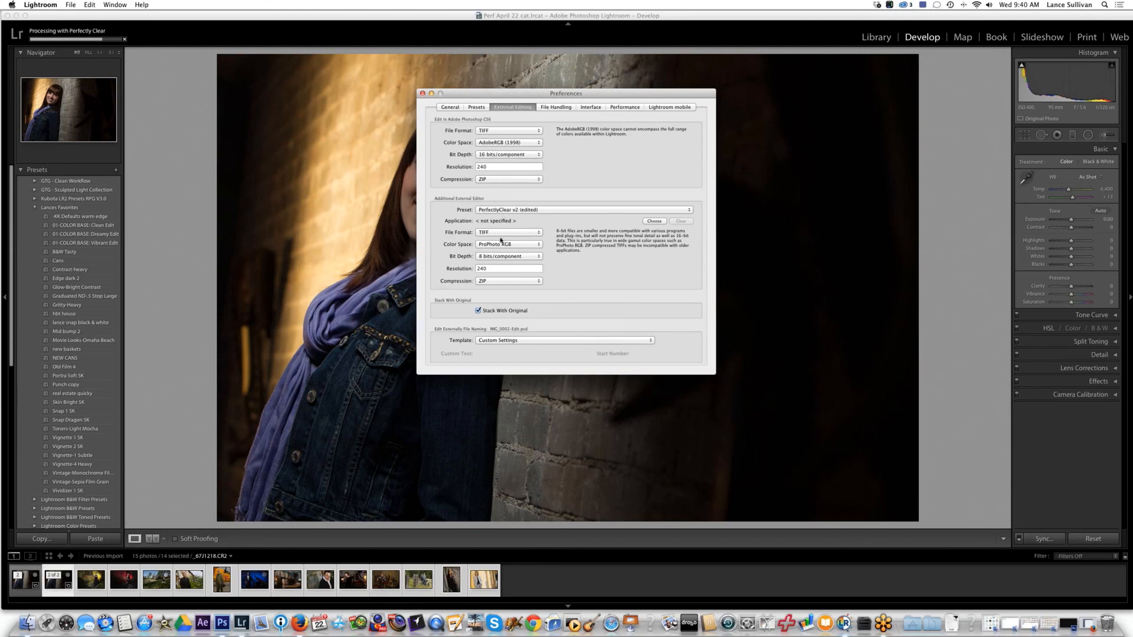
{"action": "left_click", "coordinate": [620, 108]}
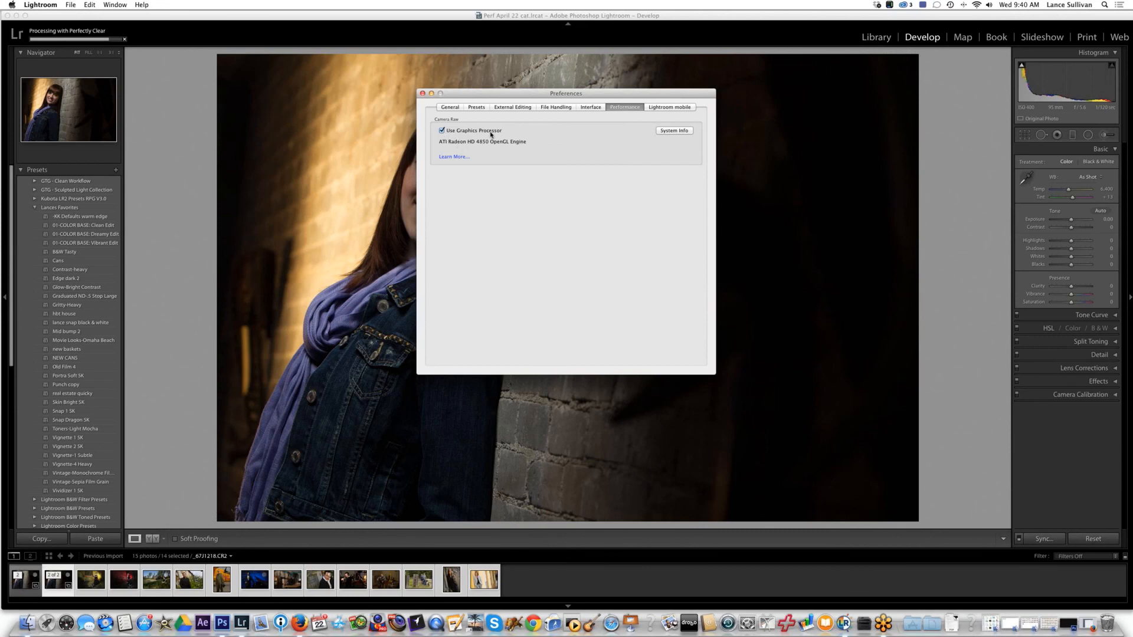
{"action": "left_click", "coordinate": [422, 94]}
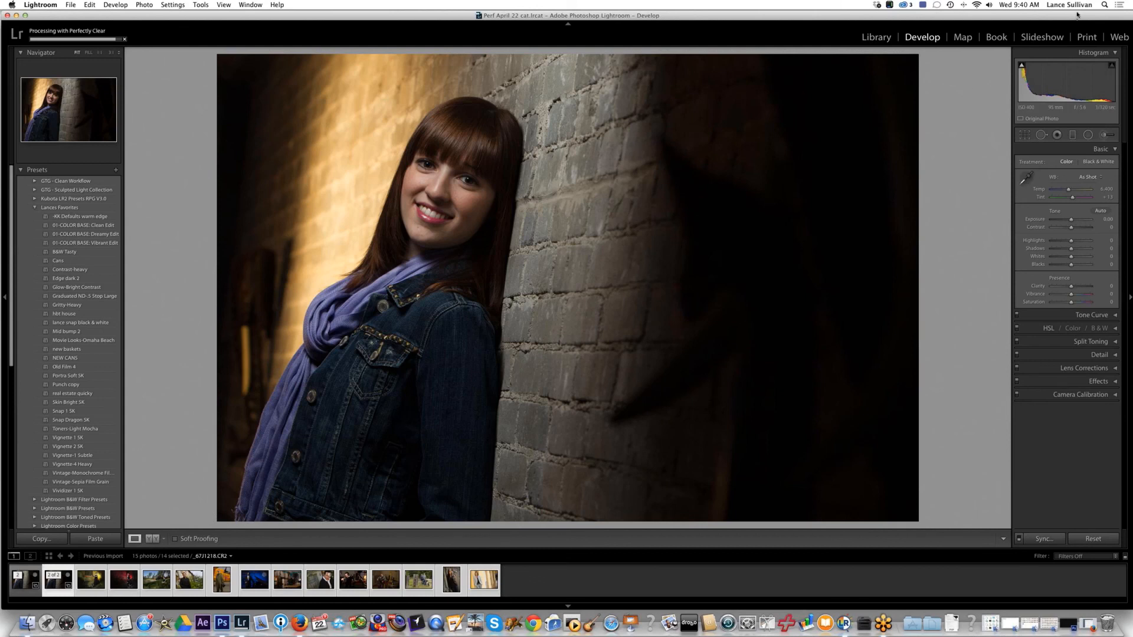
Switch to Finder and open the LR Finals folder on the 2014-2015 drive, within 2015, Perfectly clear Webinar, April 22.
{"action": "left_click_drag", "start_coordinate": [1065, 16], "coordinate": [1036, 76]}
{"action": "left_click", "coordinate": [1089, 63]}
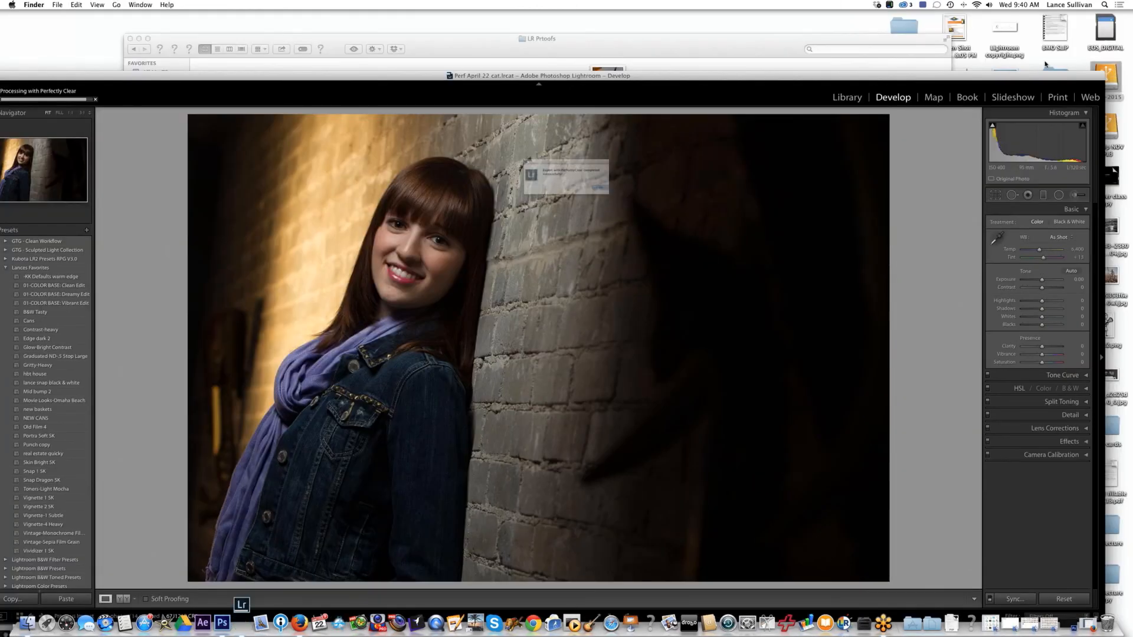
{"action": "key", "text": "super+o"}
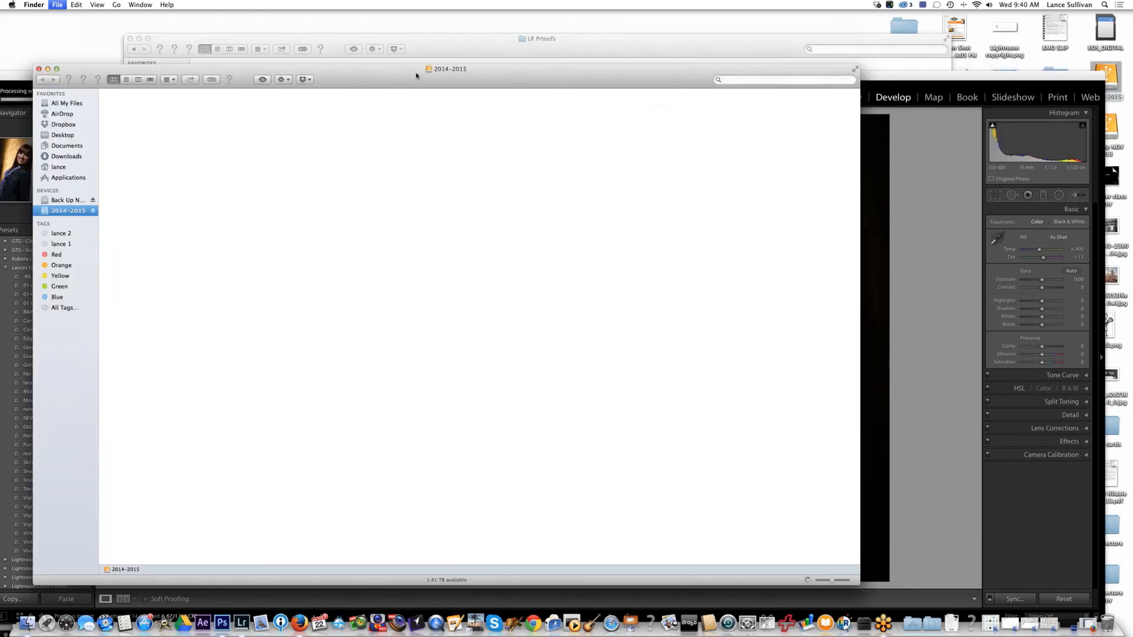
{"action": "left_click_drag", "start_coordinate": [416, 75], "coordinate": [478, 68]}
{"action": "double_click", "coordinate": [351, 112]}
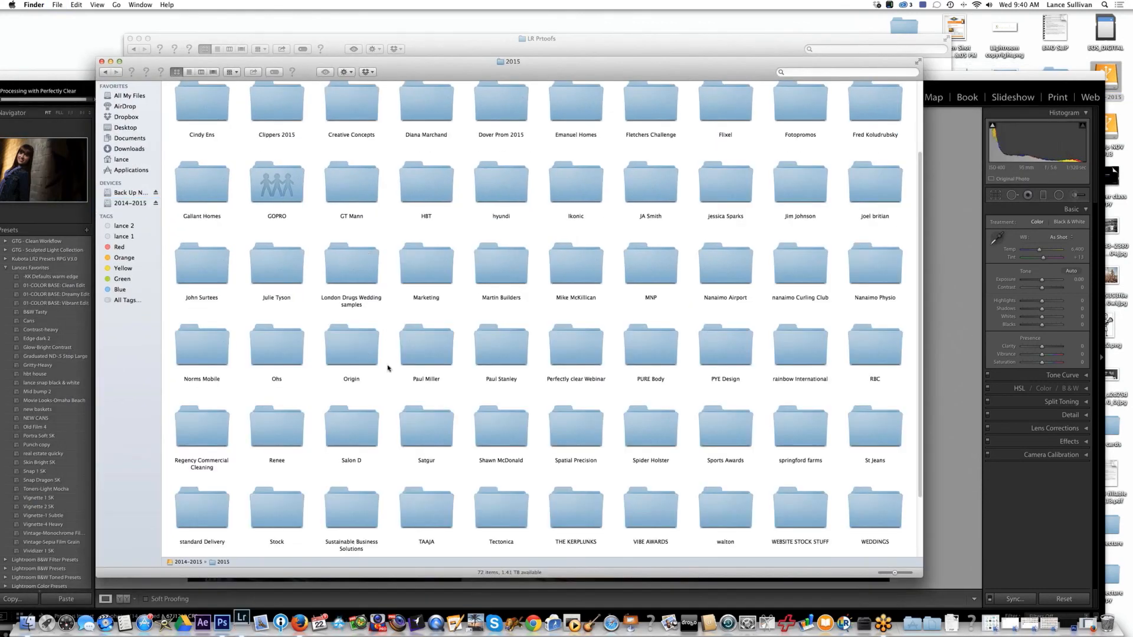
{"action": "double_click", "coordinate": [593, 353]}
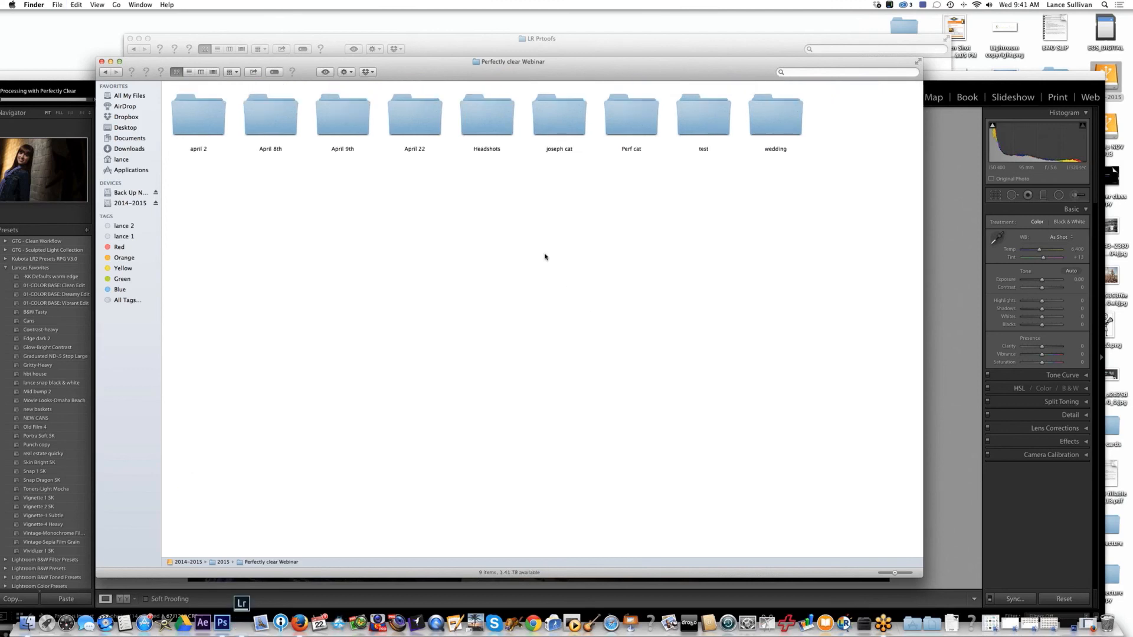
{"action": "double_click", "coordinate": [413, 118]}
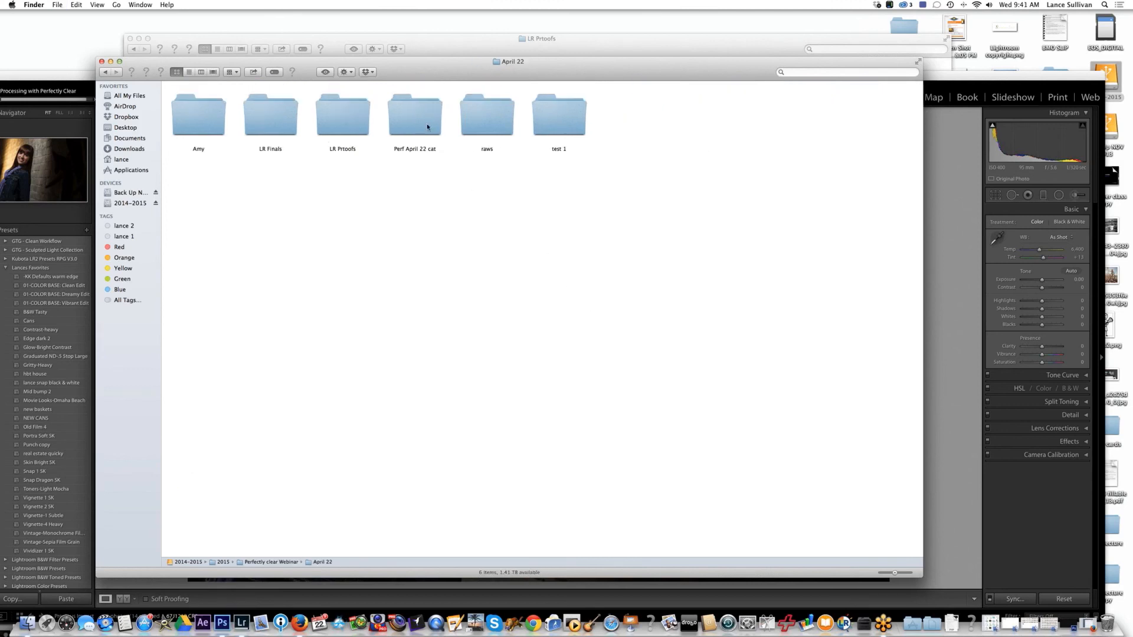
{"action": "left_click", "coordinate": [268, 131]}
{"action": "key", "text": "super+o"}
Preview the exported JPEGs with Quick Look, comparing the first two photos and the last two portraits.
{"action": "left_click", "coordinate": [225, 141]}
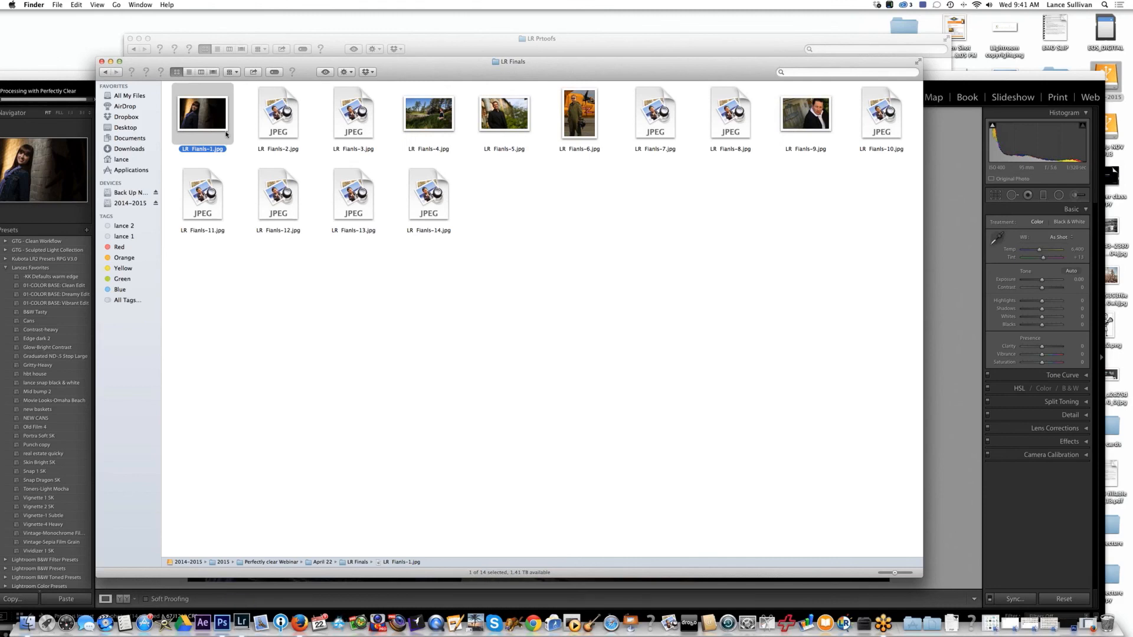
{"action": "key", "text": "space"}
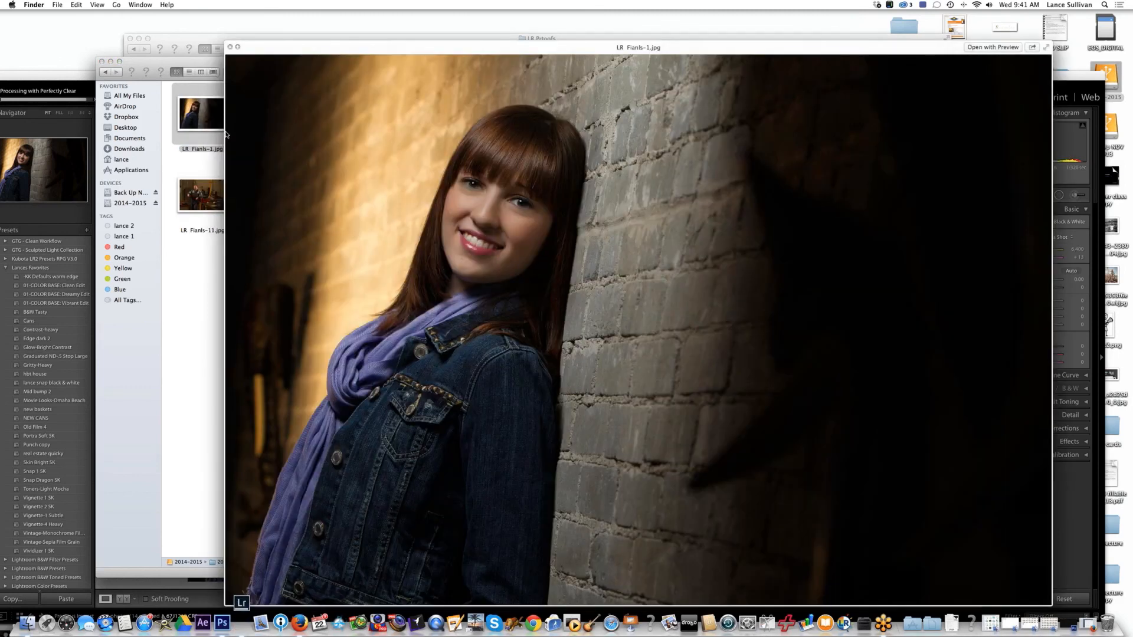
{"action": "key", "text": "Right"}
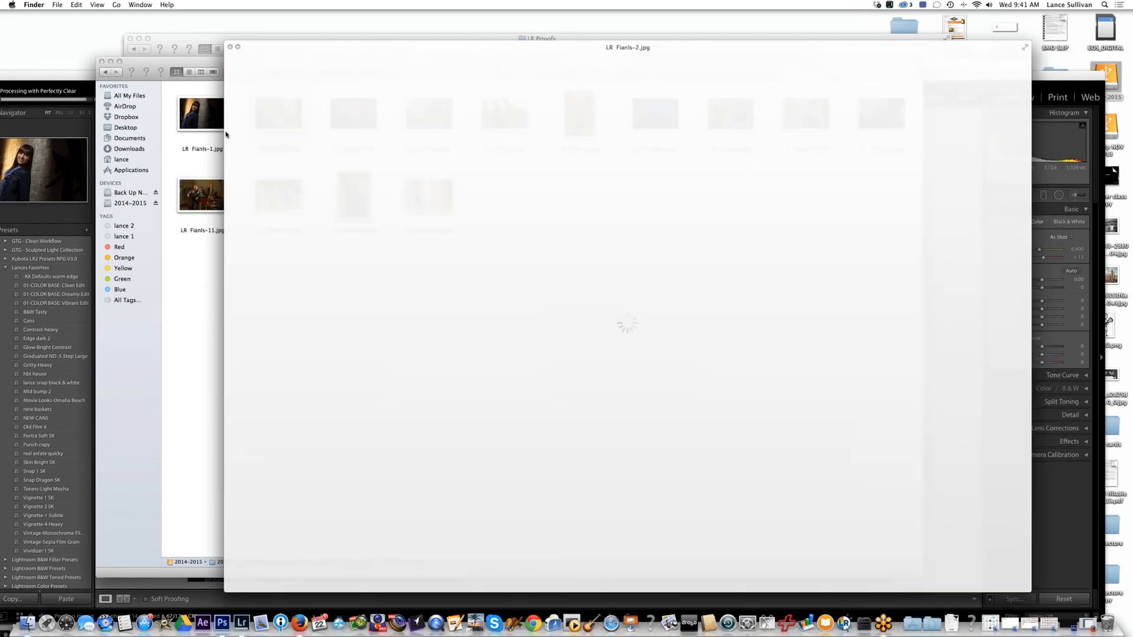
{"action": "key", "text": "Down"}
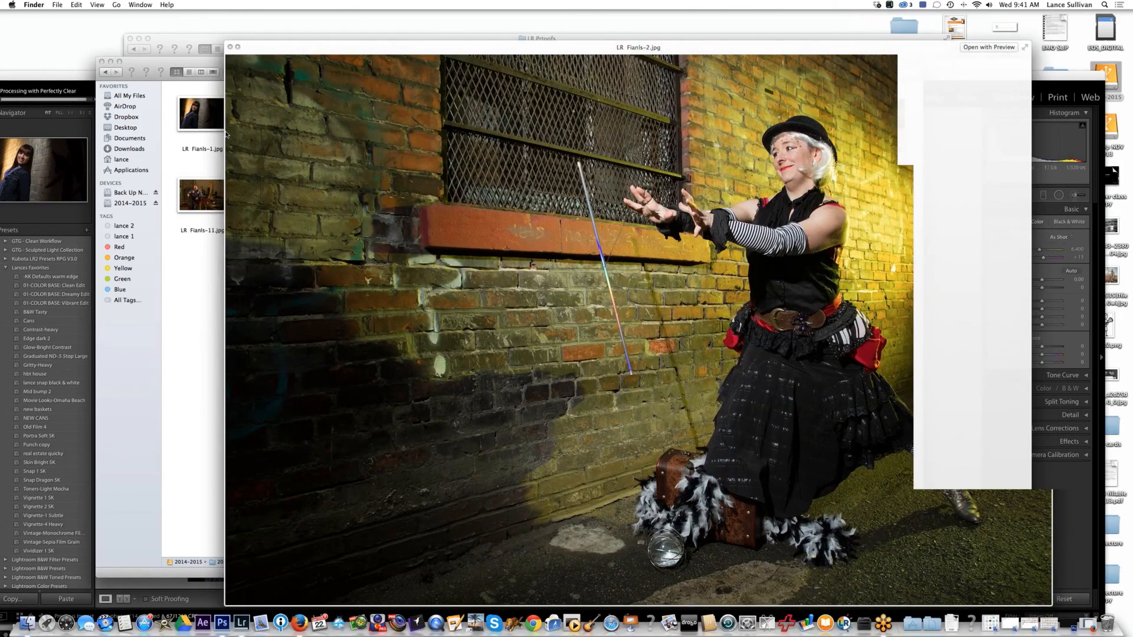
{"action": "key", "text": "Right"}
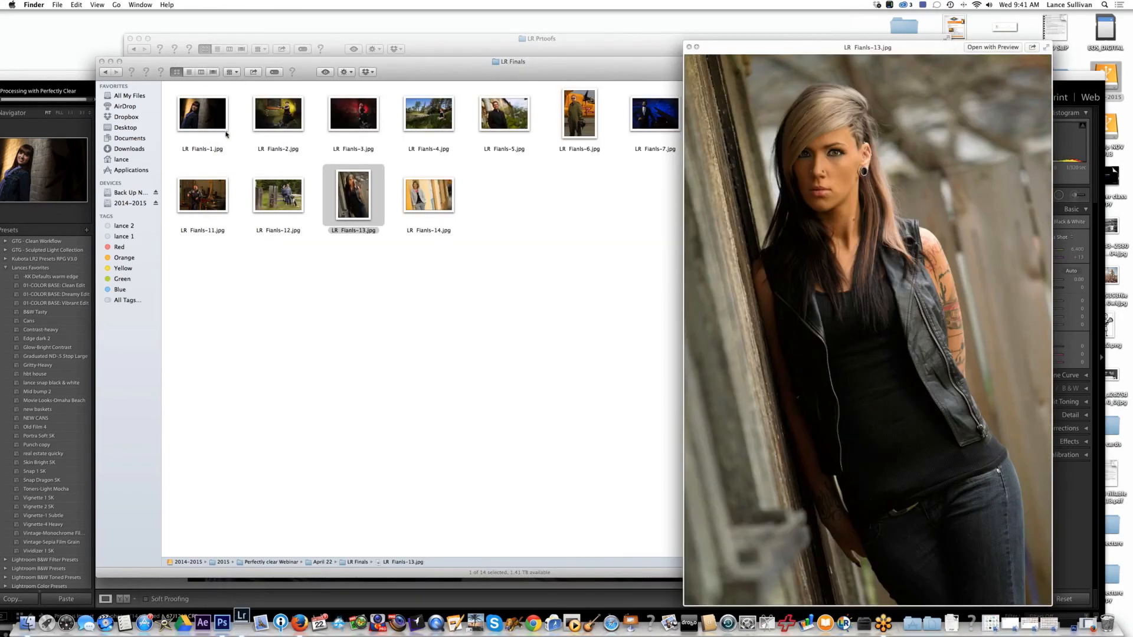
{"action": "key", "text": "Right"}
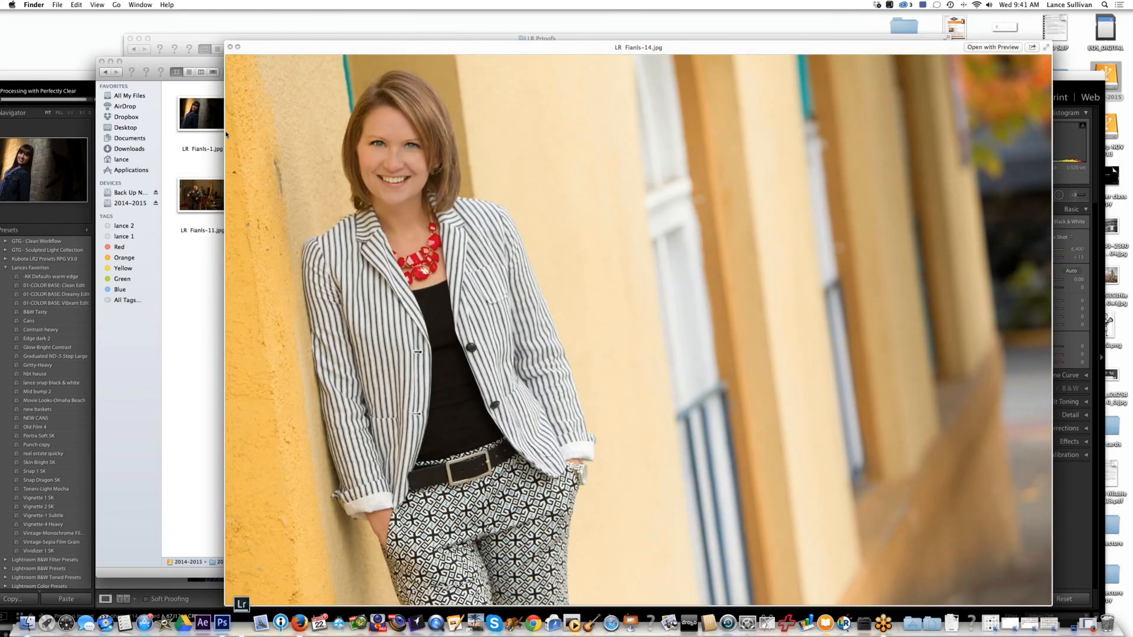
{"action": "key", "text": "Left"}
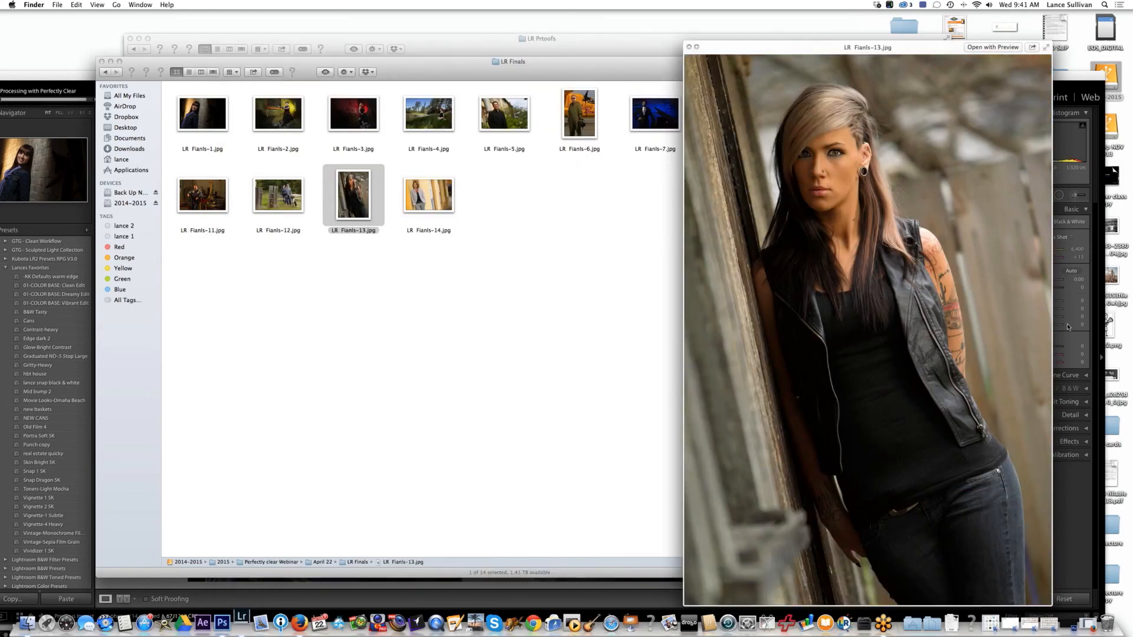
Close the exported photo previews and acknowledge the completed Perfectly Clear export in Lightroom.
{"action": "left_click", "coordinate": [1046, 334]}
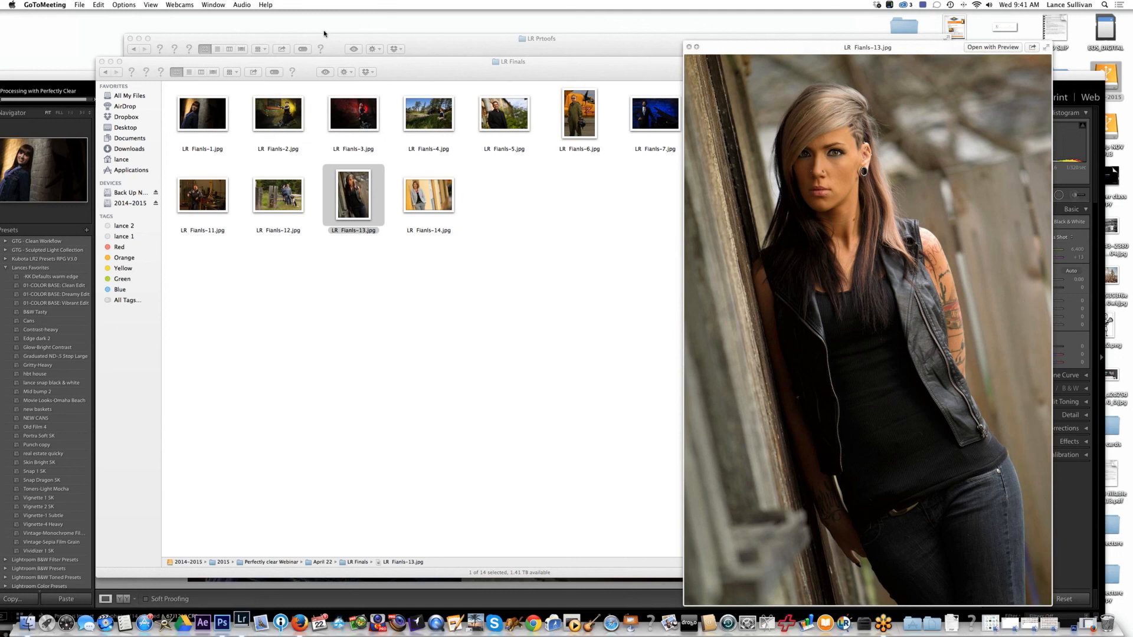
{"action": "left_click_drag", "start_coordinate": [387, 62], "coordinate": [343, 36]}
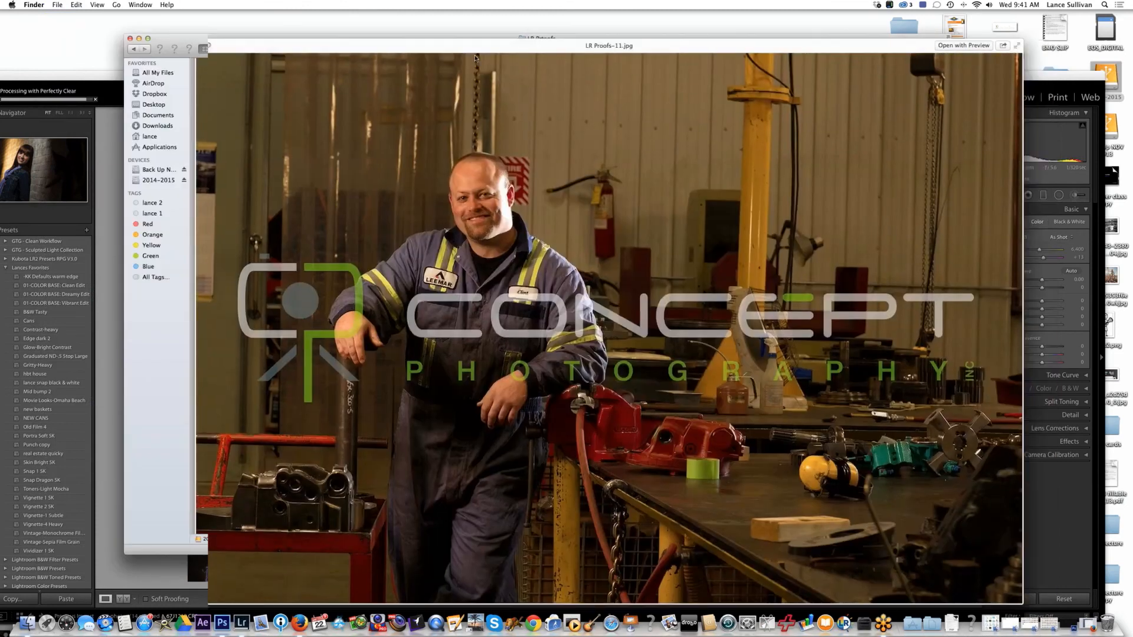
{"action": "key", "text": "space"}
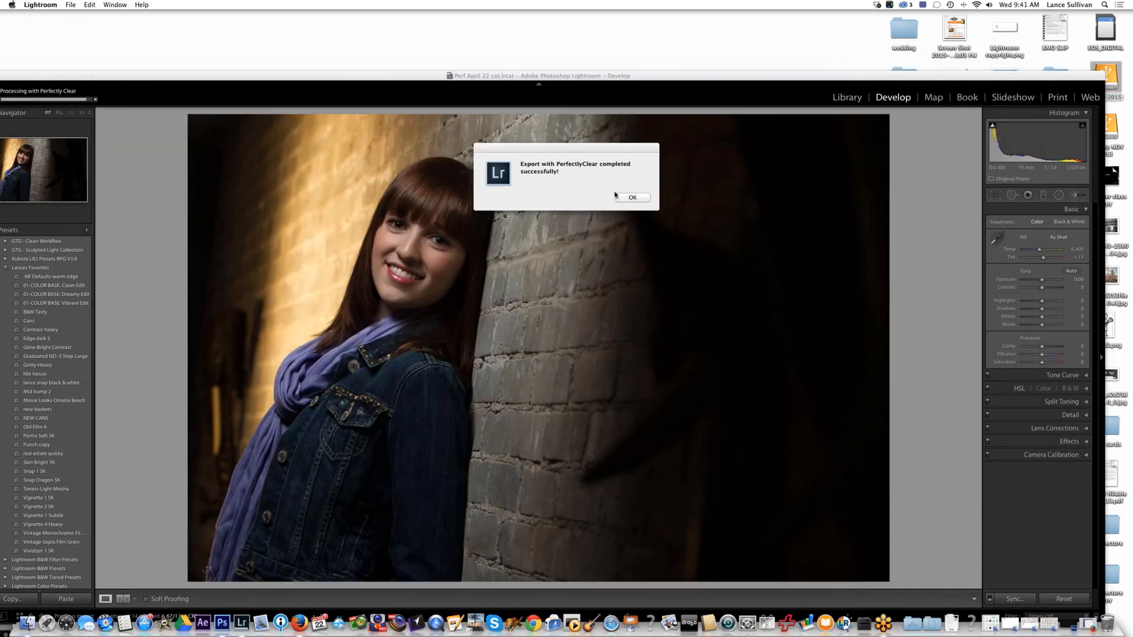
{"action": "left_click", "coordinate": [616, 196]}
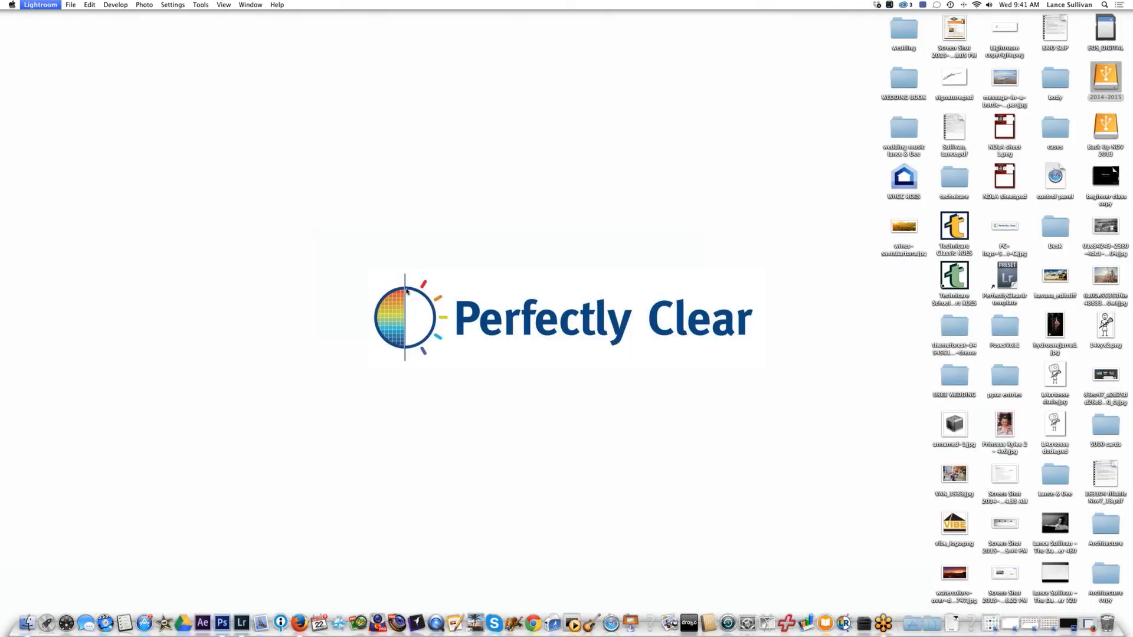
Switch to Photoshop CS6, restore its window, and delete the existing test action from the Perfectly clear action set.
{"action": "left_click", "coordinate": [223, 622]}
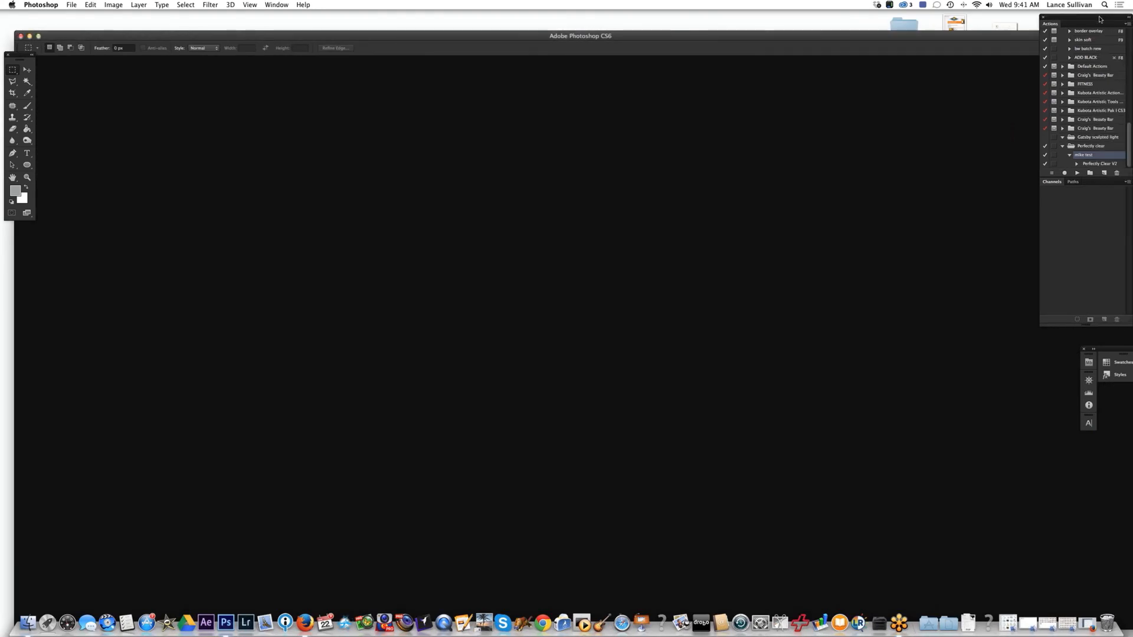
{"action": "key", "text": "super+Tab"}
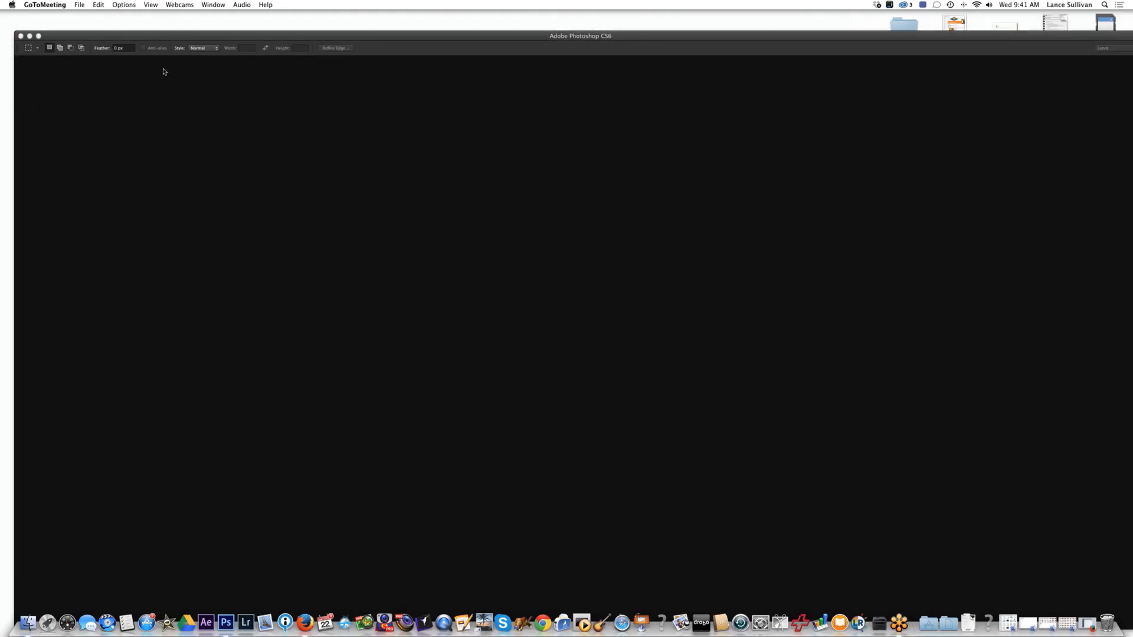
{"action": "left_click", "coordinate": [362, 35]}
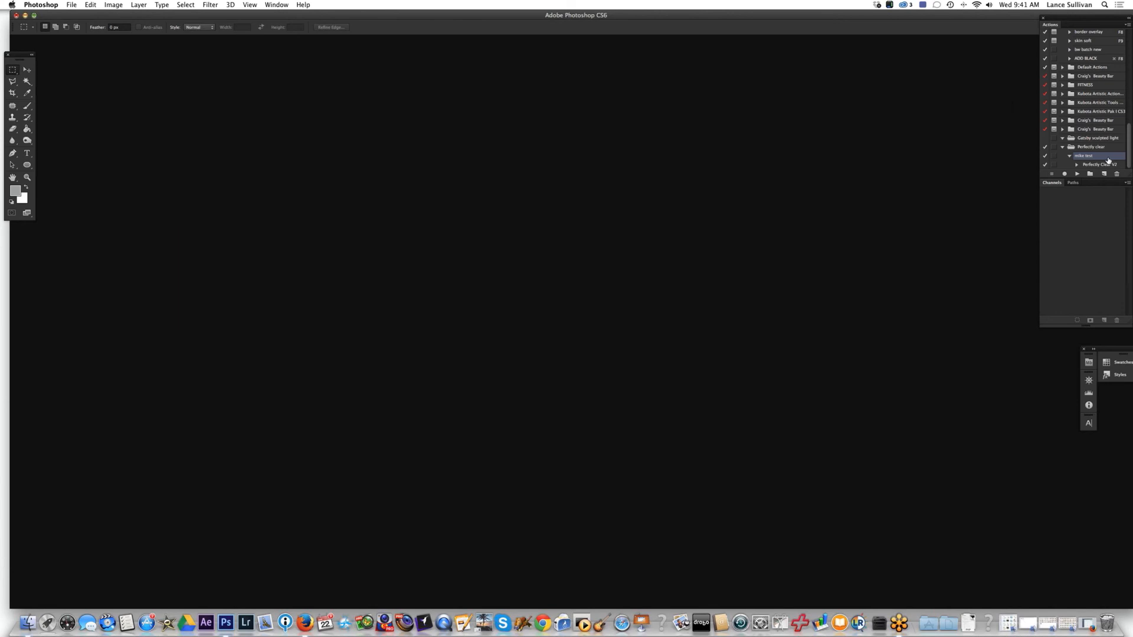
{"action": "left_click", "coordinate": [1117, 173]}
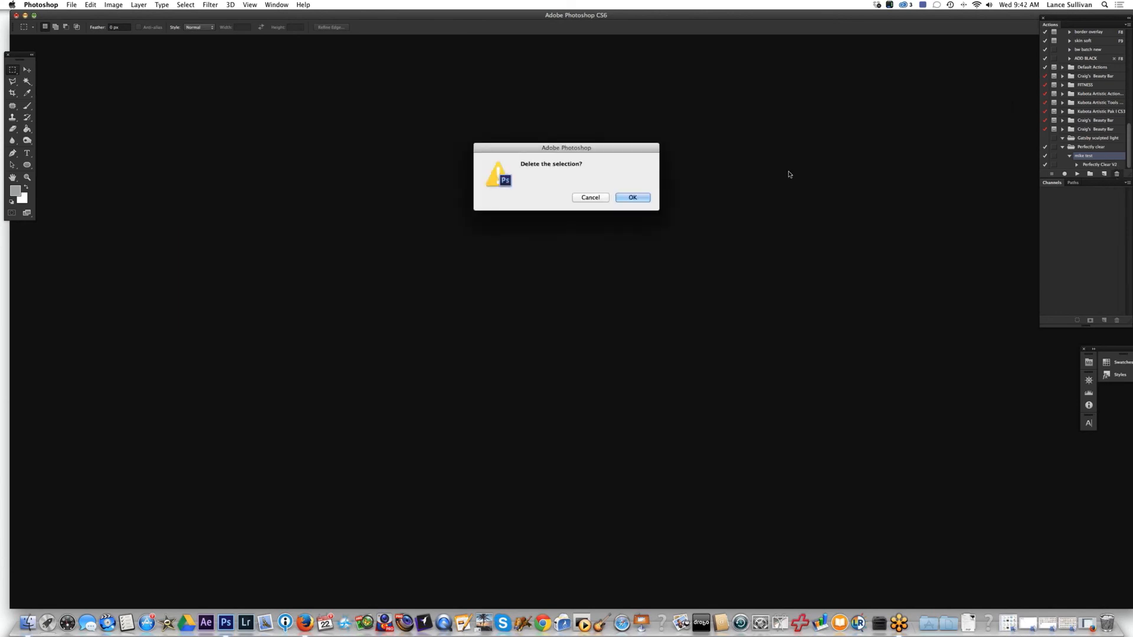
{"action": "left_click", "coordinate": [632, 199]}
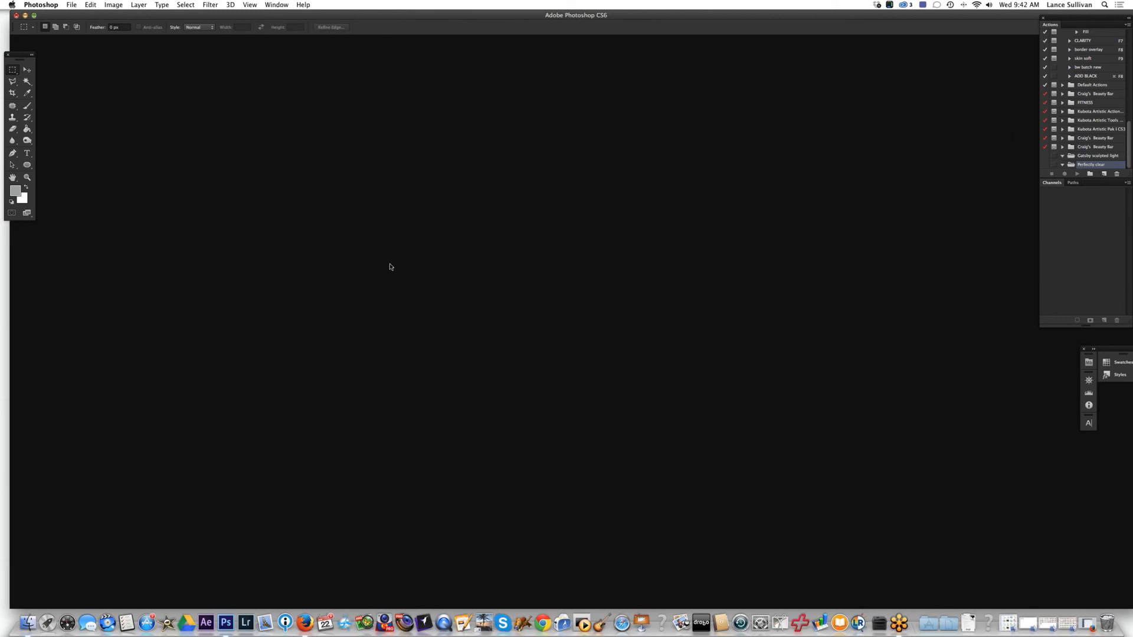
Open the raw portrait _ON_3904.CR2 from the client's raws folder within April 22, keeping the default Camera Raw settings.
{"action": "key", "text": "super+o"}
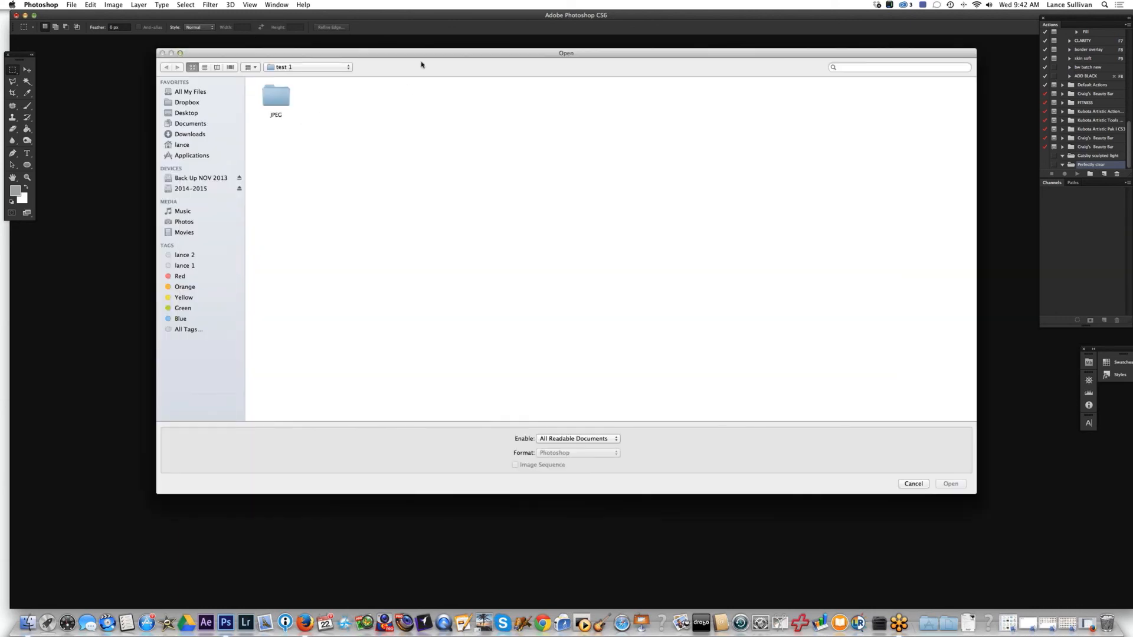
{"action": "left_click", "coordinate": [302, 68]}
{"action": "left_click", "coordinate": [297, 80]}
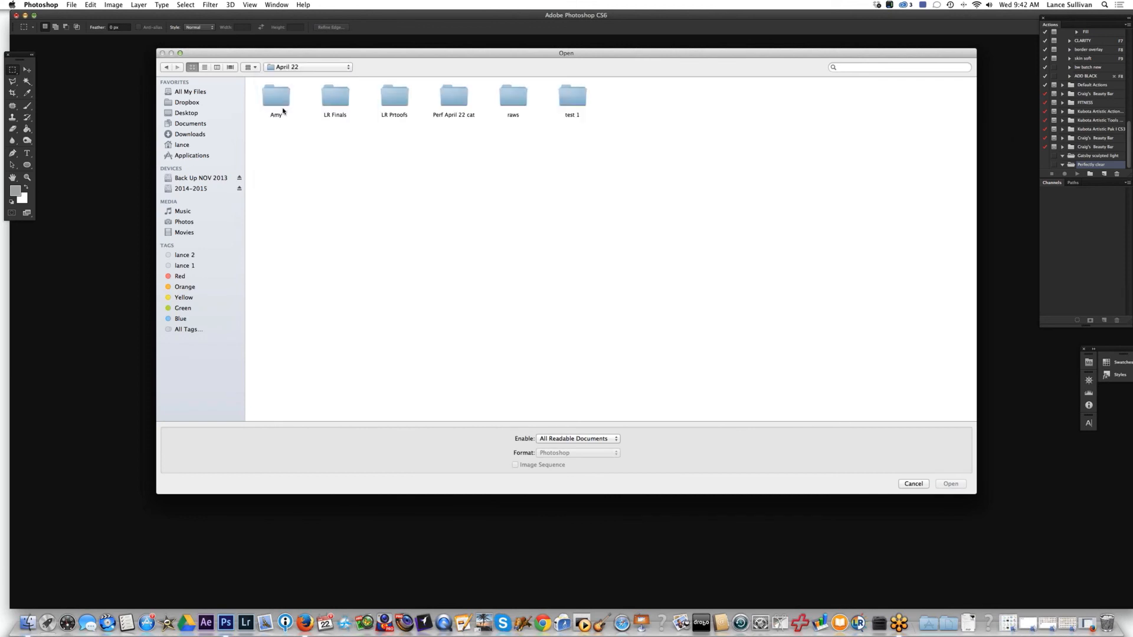
{"action": "double_click", "coordinate": [271, 118]}
{"action": "double_click", "coordinate": [279, 99]}
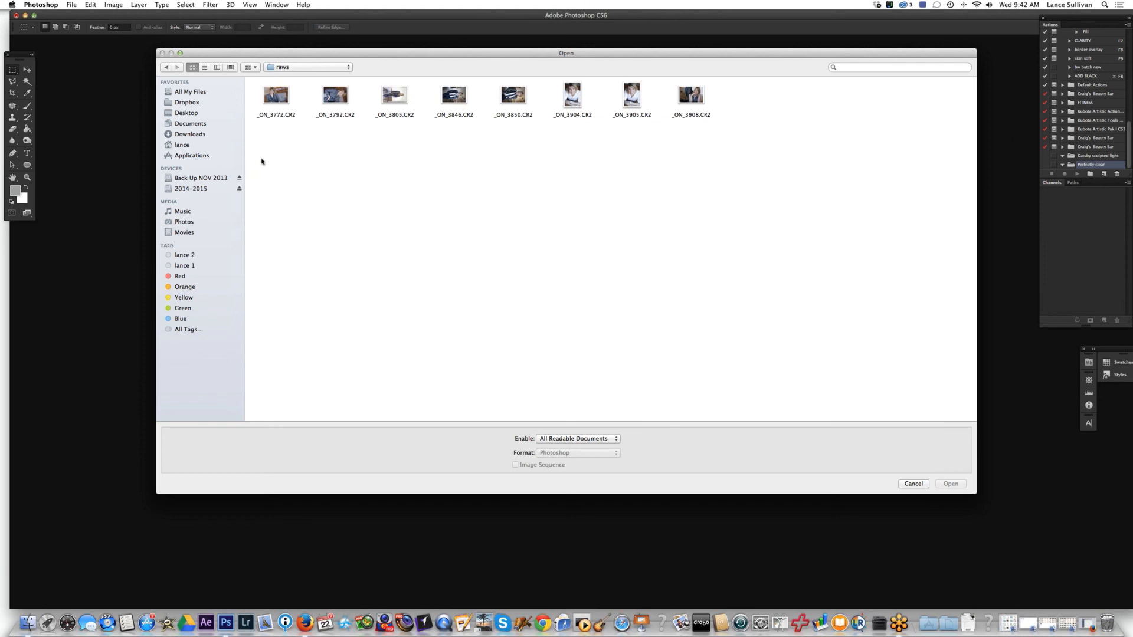
{"action": "left_click", "coordinate": [580, 110]}
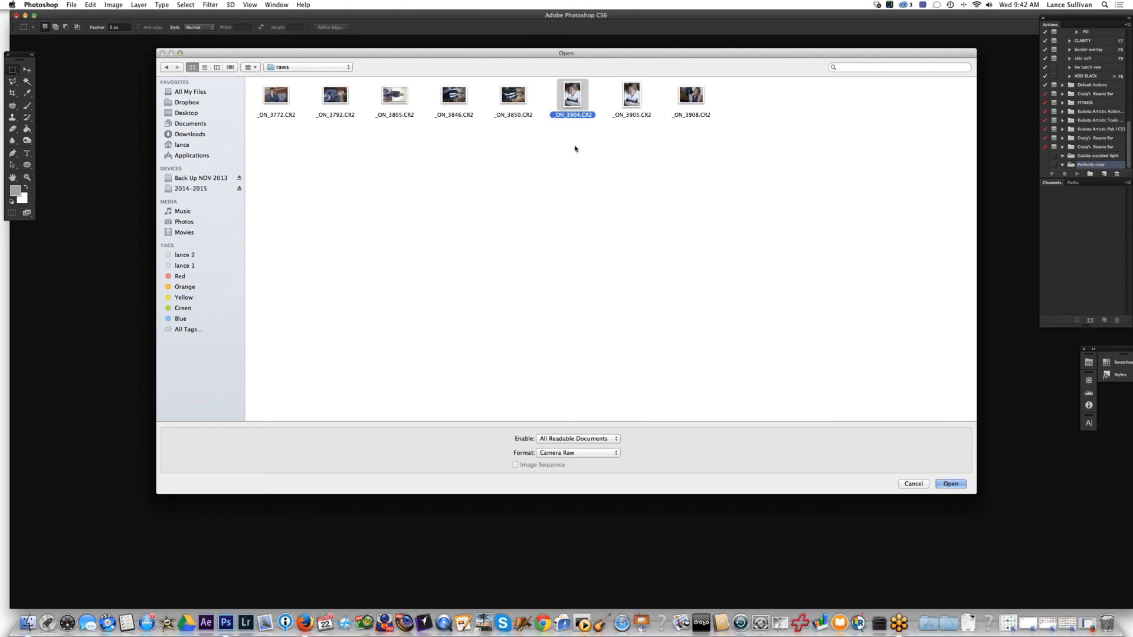
{"action": "left_click", "coordinate": [950, 484]}
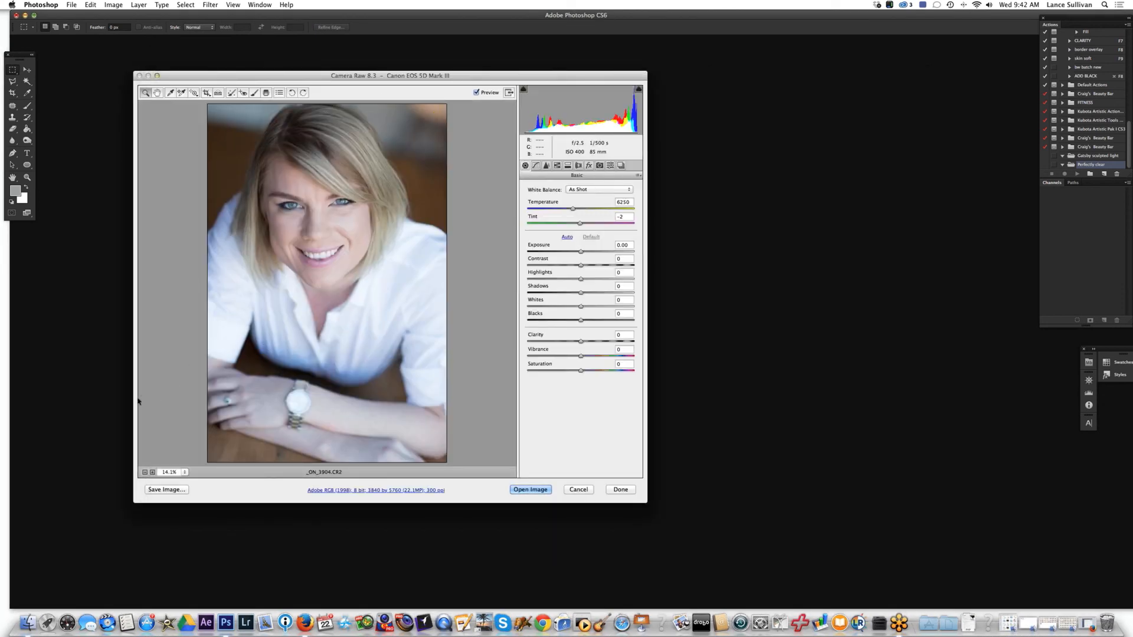
{"action": "left_click", "coordinate": [533, 490]}
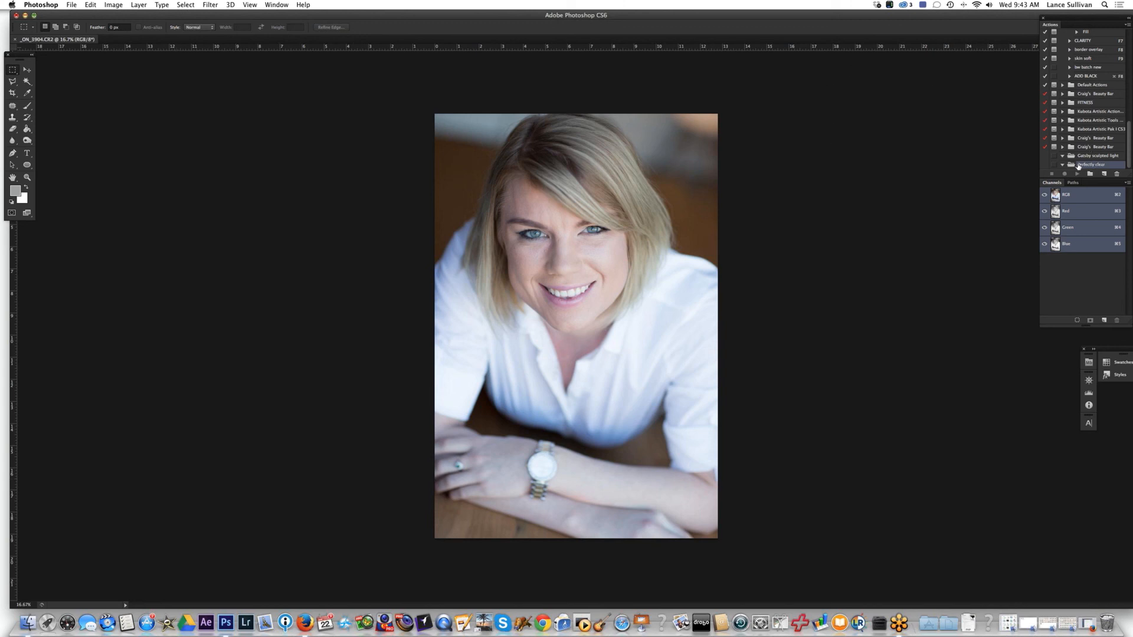
Delete the old Perfectly clear action set, then reposition and enlarge the Actions panel.
{"action": "left_click", "coordinate": [1117, 174]}
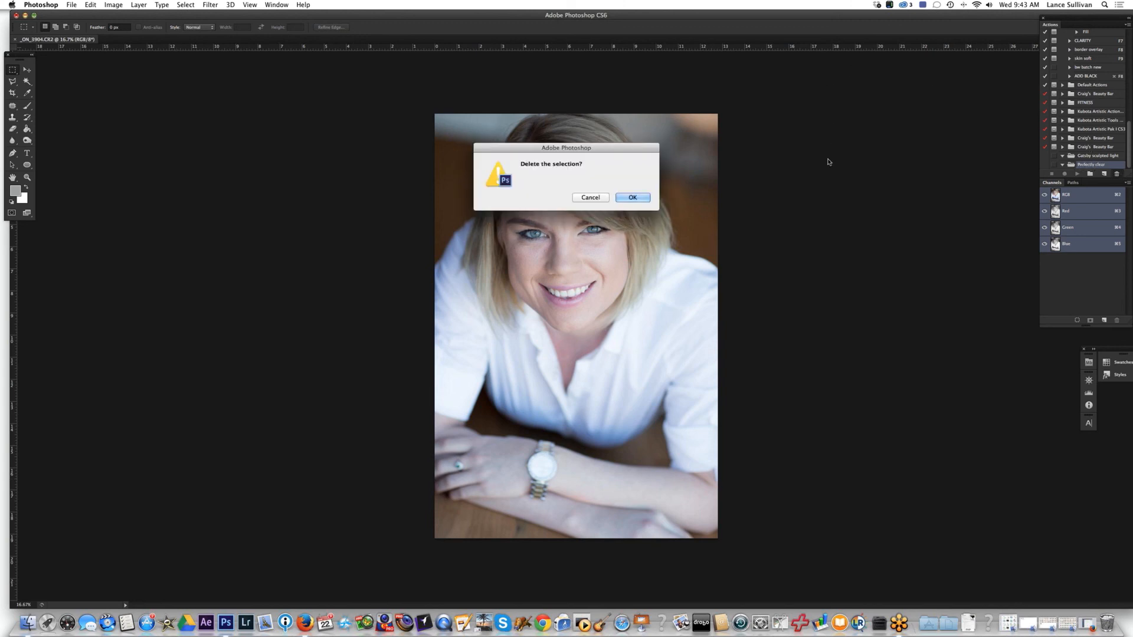
{"action": "left_click", "coordinate": [639, 197]}
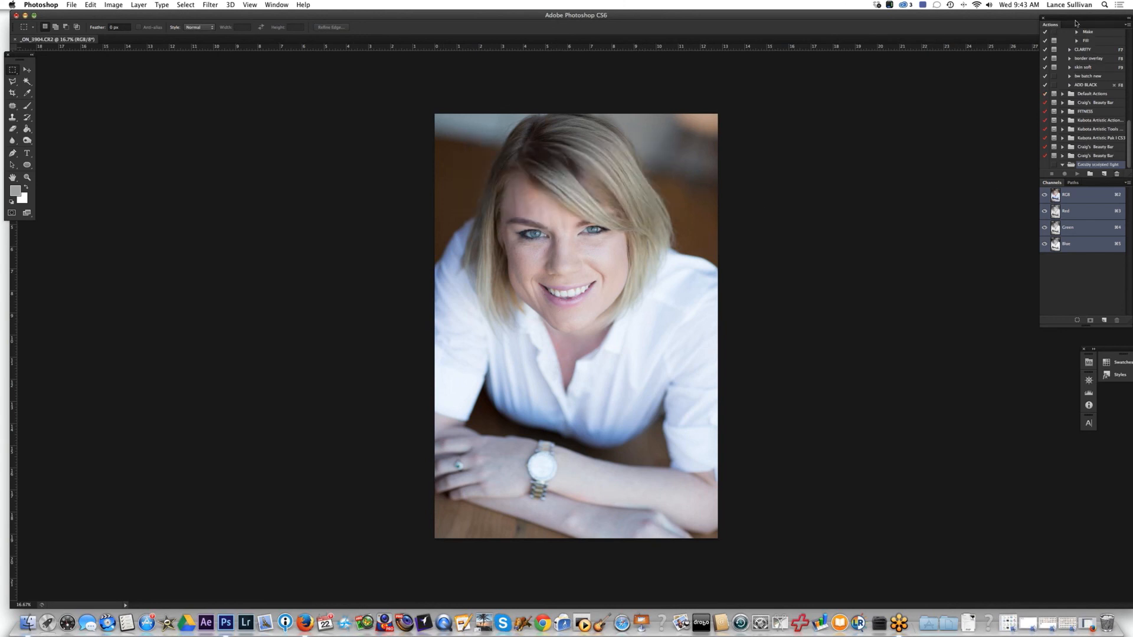
{"action": "left_click_drag", "start_coordinate": [1075, 22], "coordinate": [1064, 27]}
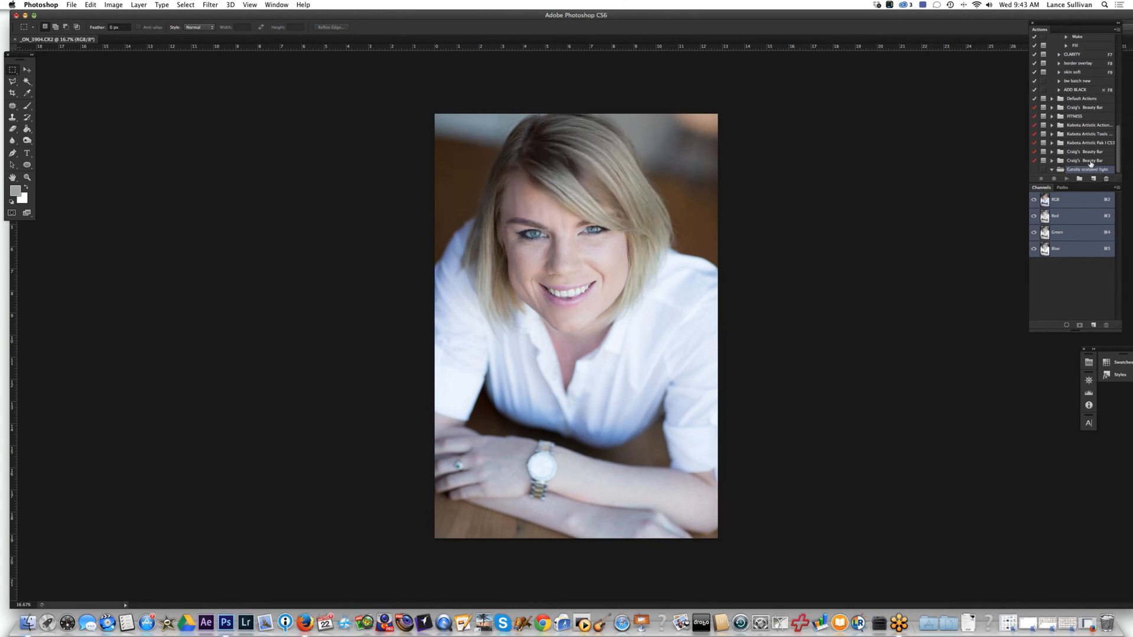
{"action": "left_click", "coordinate": [275, 5]}
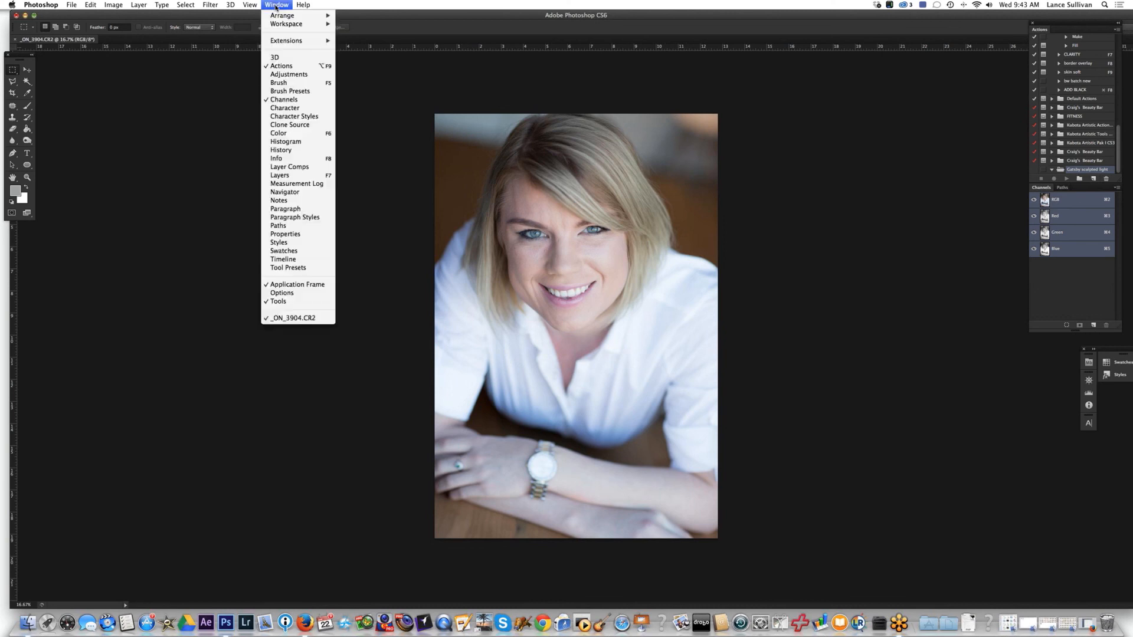
{"action": "left_click", "coordinate": [285, 65]}
{"action": "left_click", "coordinate": [279, 5]}
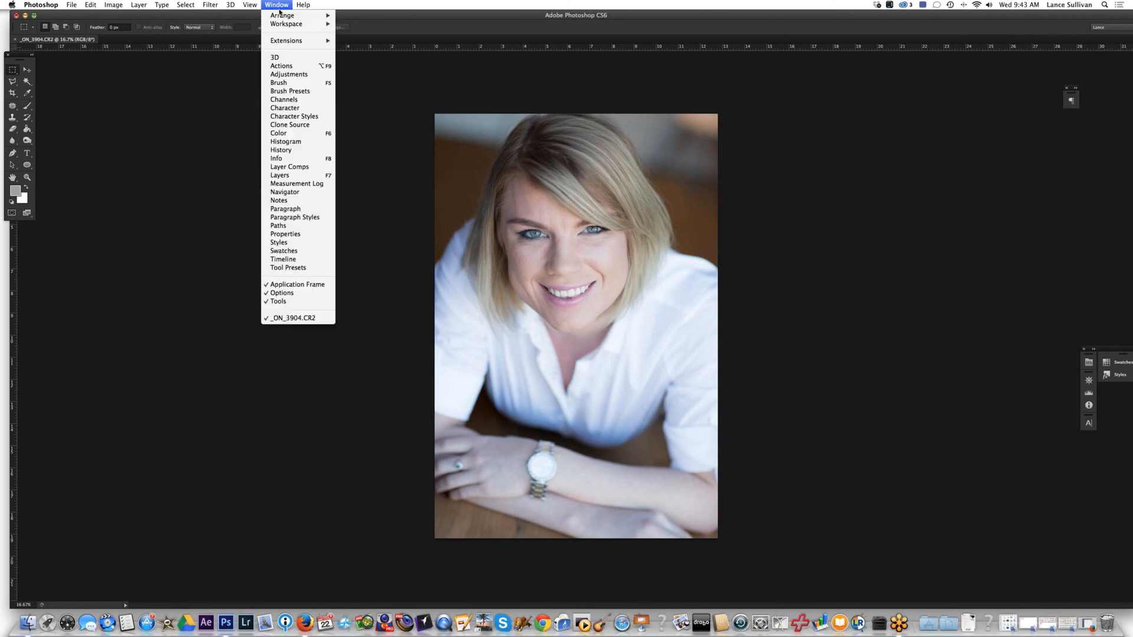
{"action": "left_click", "coordinate": [281, 66]}
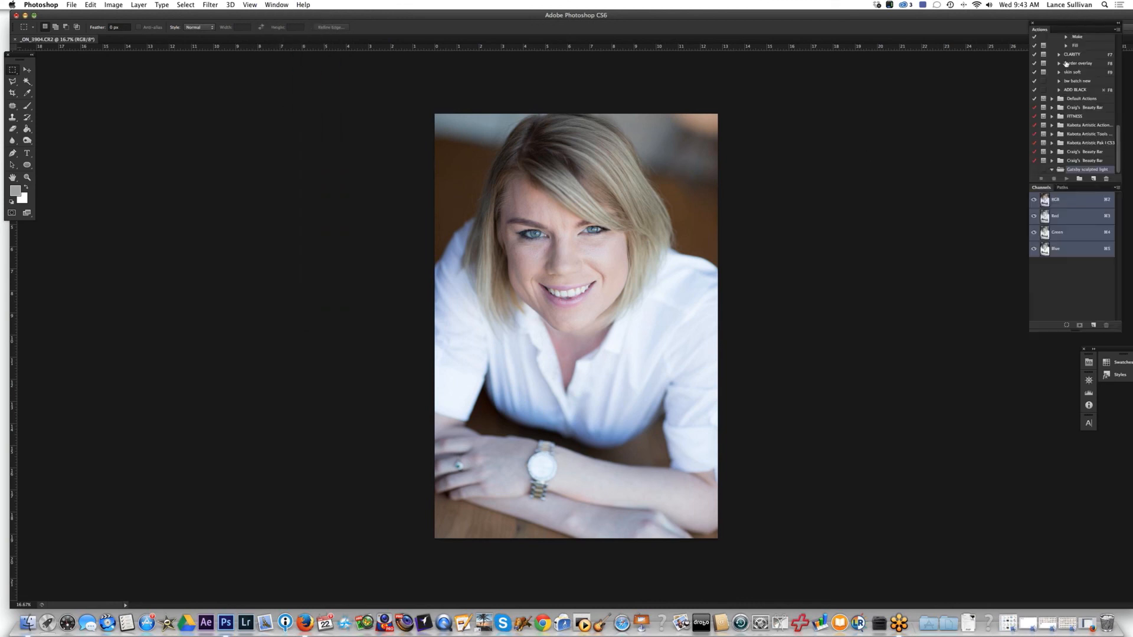
{"action": "left_click_drag", "start_coordinate": [1115, 187], "coordinate": [1113, 247]}
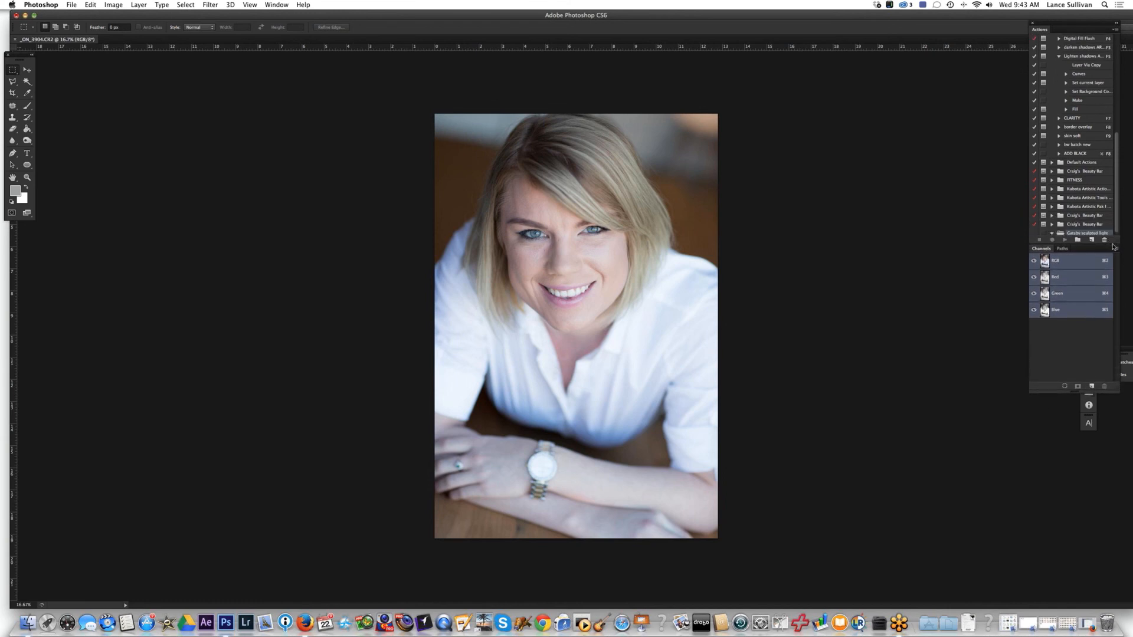
Create an action set named Perfectly Clear and start recording an action in it named with the client's first name plus "Batching".
{"action": "left_click", "coordinate": [1077, 240]}
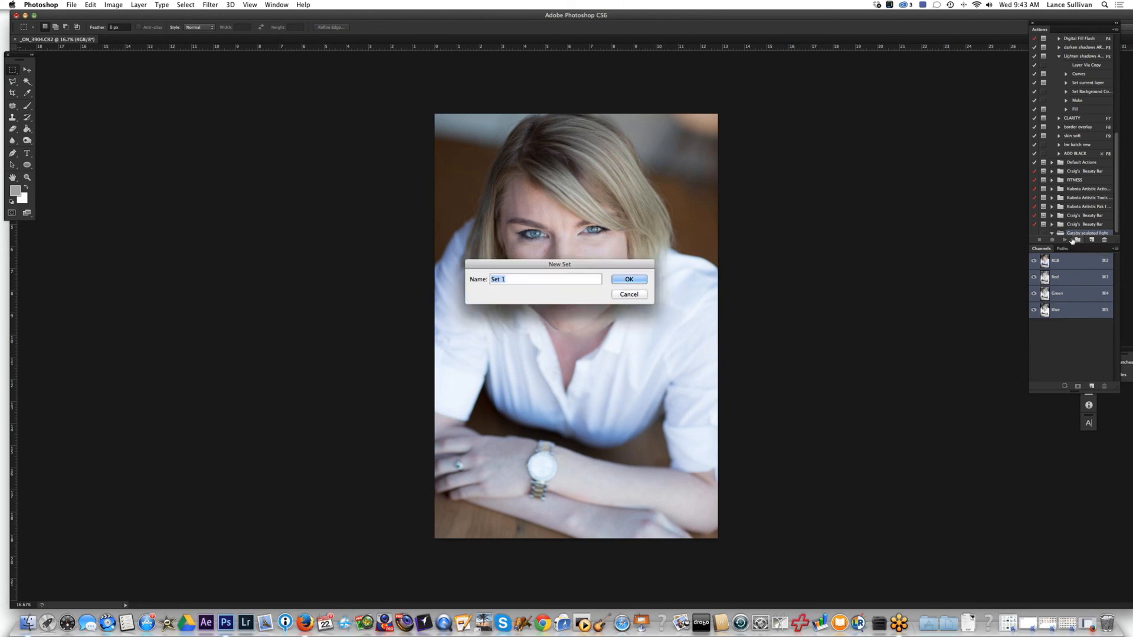
{"action": "type", "text": "Perfectly Clear"}
{"action": "left_click", "coordinate": [631, 281]}
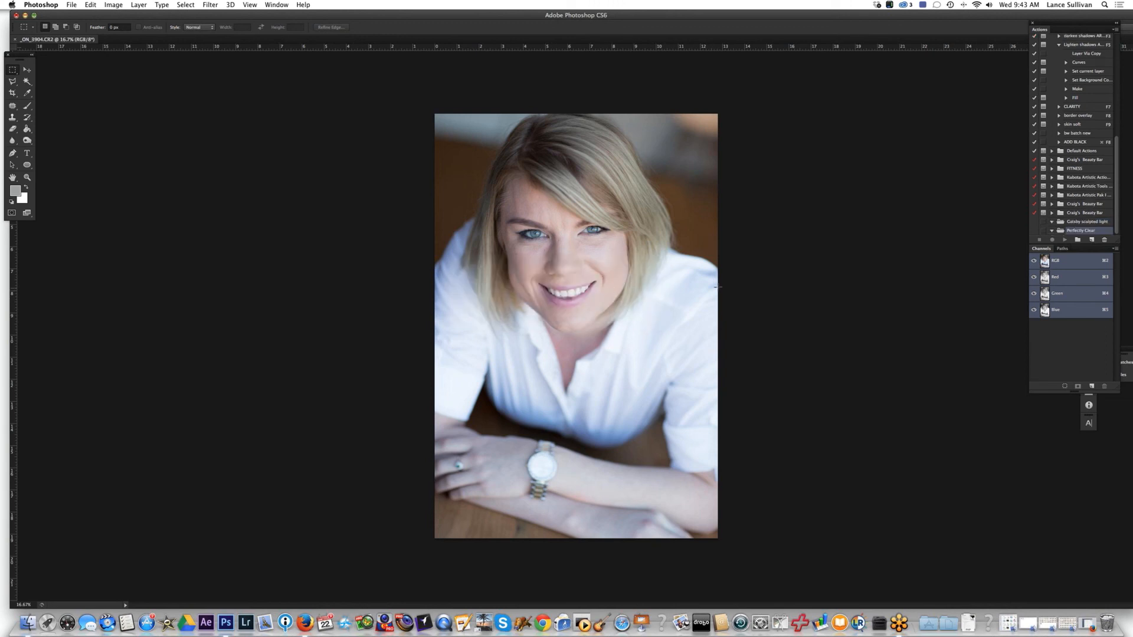
{"action": "left_click", "coordinate": [1090, 240]}
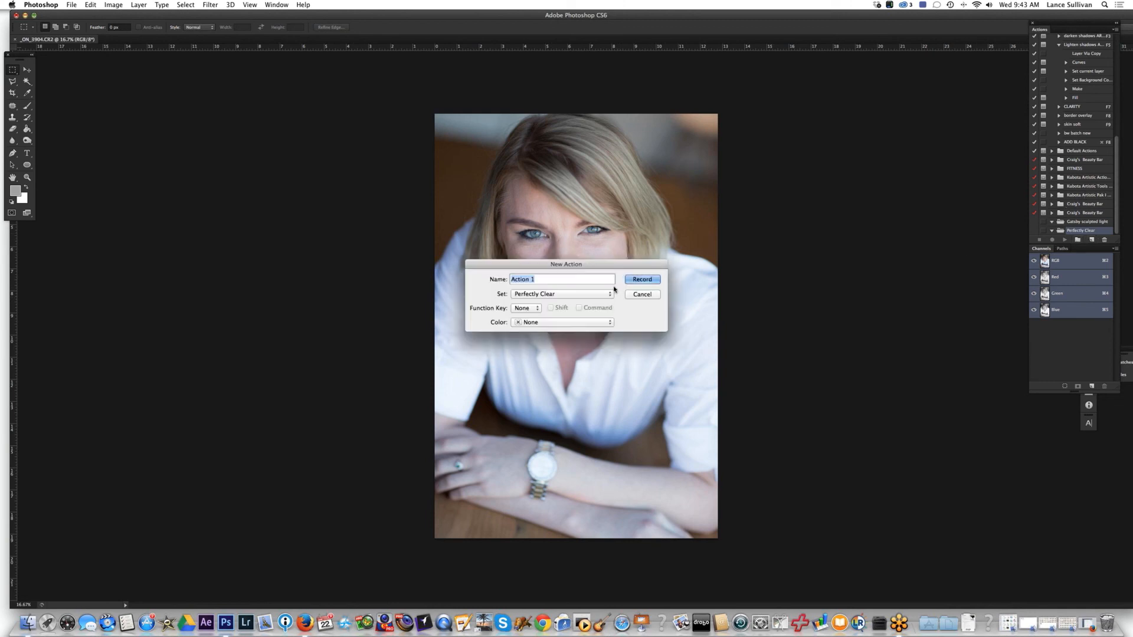
{"action": "type", "text": "Amy Batching"}
{"action": "left_click", "coordinate": [649, 282]}
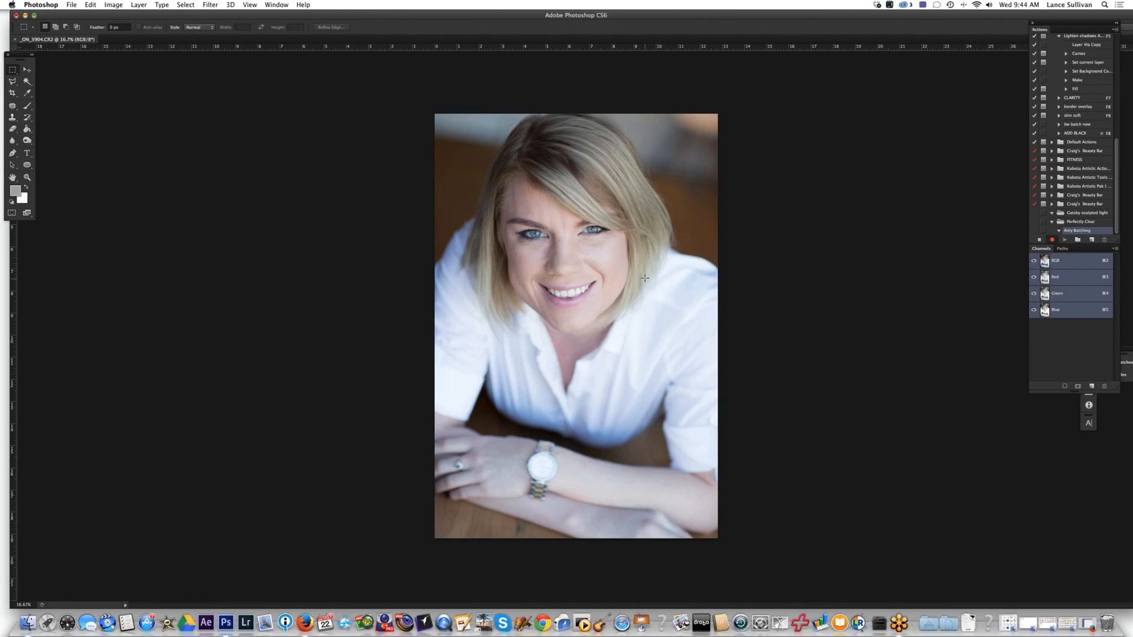
Start the Athentech Perfectly Clear v2 filter on the portrait and choose the Beautify+ preset, shifting the before/after divider off the face.
{"action": "left_click", "coordinate": [211, 5]}
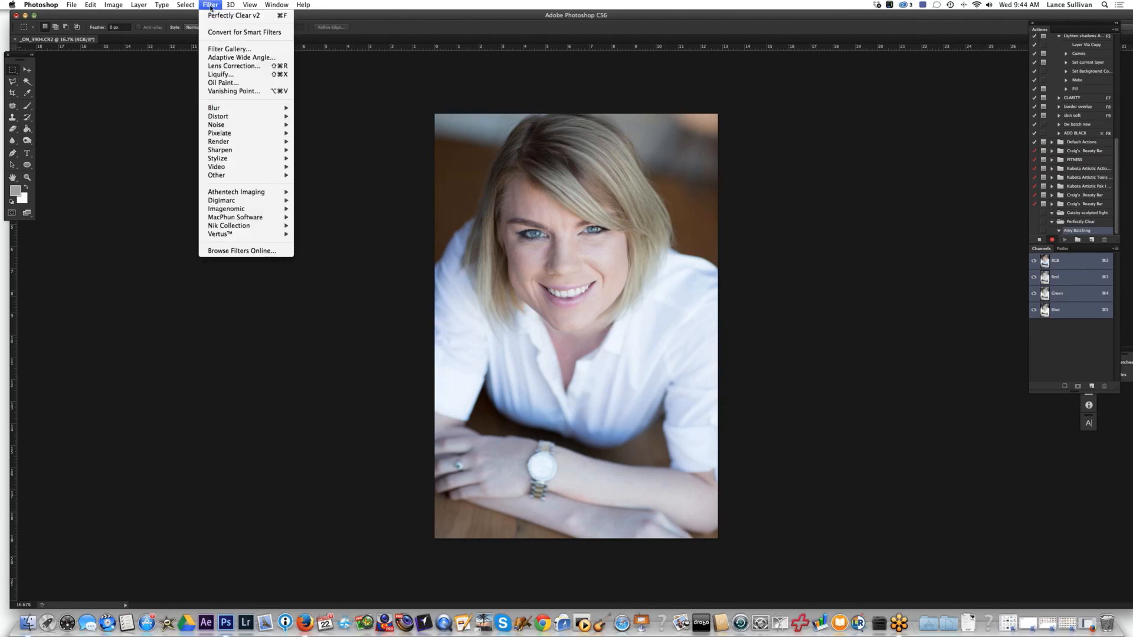
{"action": "mouse_move", "coordinate": [262, 192]}
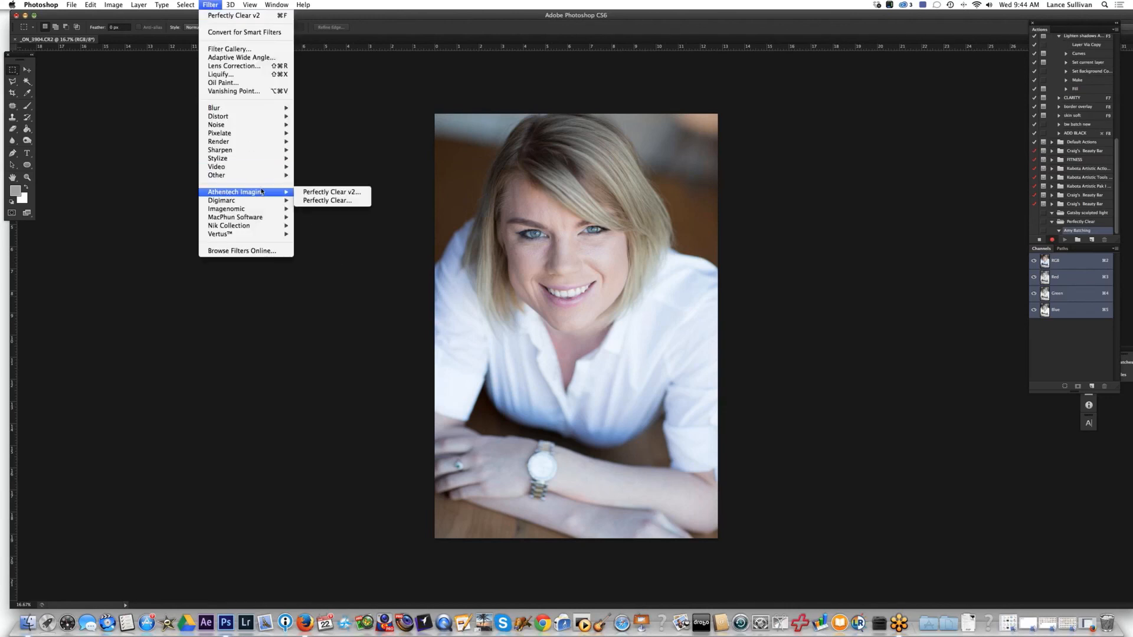
{"action": "left_click", "coordinate": [319, 192]}
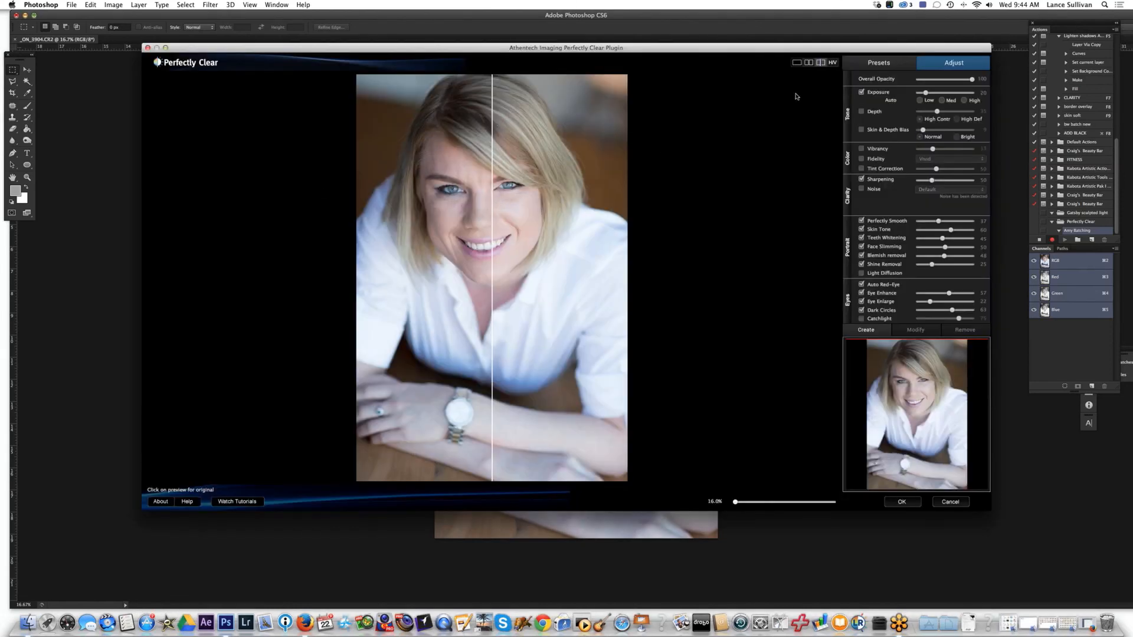
{"action": "left_click", "coordinate": [860, 66]}
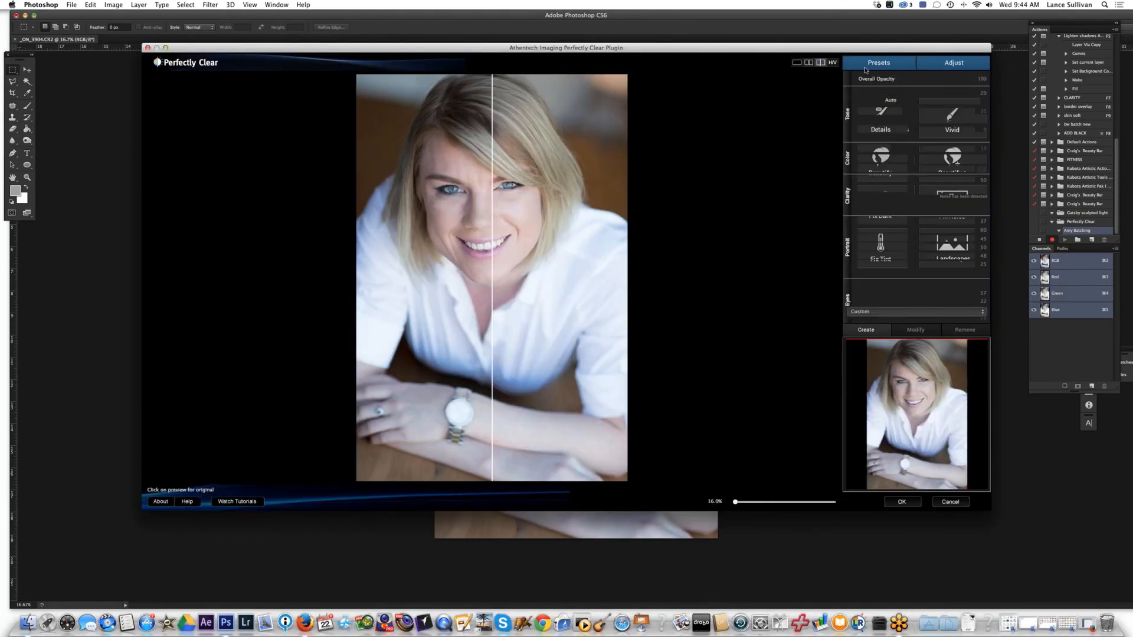
{"action": "left_click", "coordinate": [945, 165]}
{"action": "left_click", "coordinate": [881, 170]}
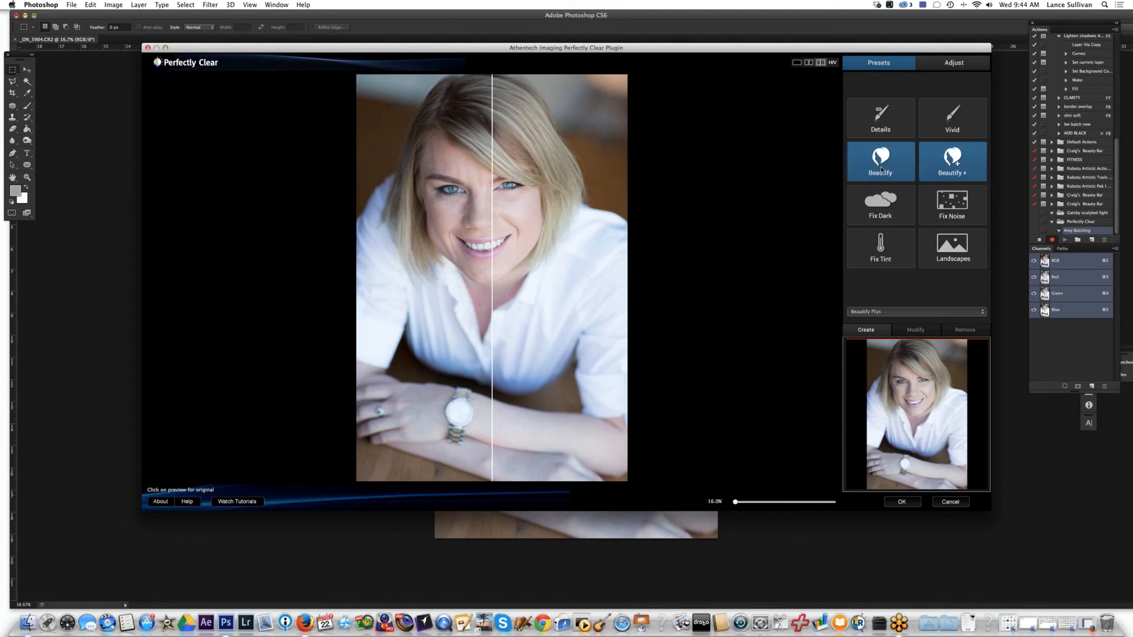
{"action": "left_click_drag", "start_coordinate": [486, 231], "coordinate": [431, 228]}
{"action": "left_click", "coordinate": [951, 159]}
Set Overall Opacity to 38, Perfectly Smooth to 65 and Shine Removal to 44, and enable Skin & Depth Bias at 67.
{"action": "left_click", "coordinate": [944, 69]}
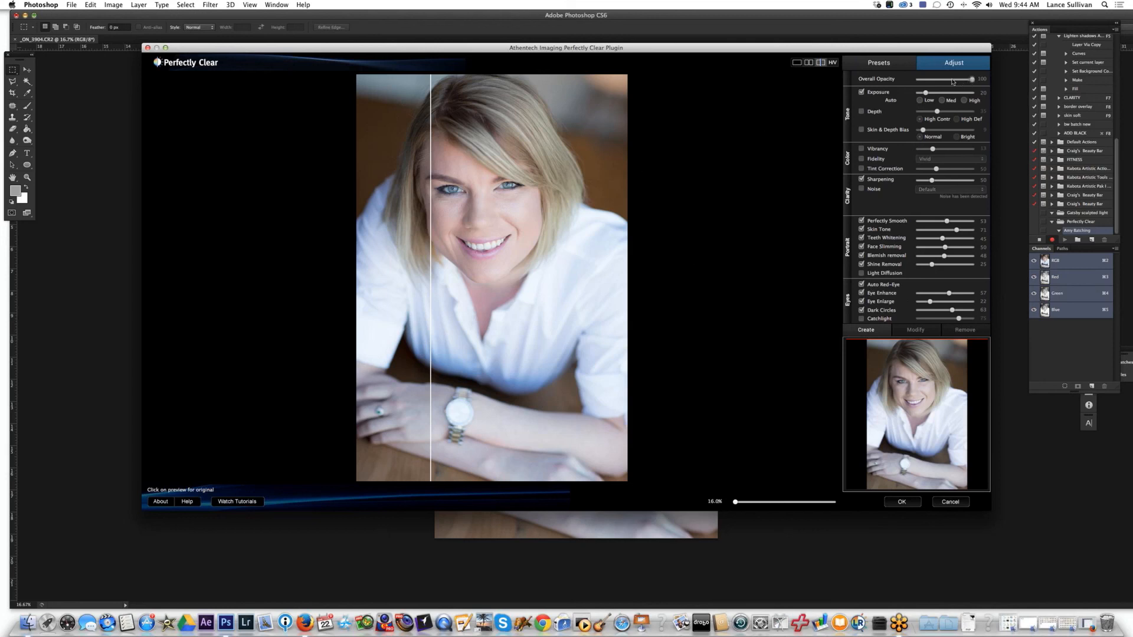
{"action": "left_click_drag", "start_coordinate": [965, 83], "coordinate": [939, 82]}
{"action": "left_click_drag", "start_coordinate": [946, 220], "coordinate": [954, 222]}
{"action": "left_click", "coordinate": [861, 265]}
{"action": "left_click", "coordinate": [861, 265]}
{"action": "left_click", "coordinate": [942, 265]}
{"action": "left_click", "coordinate": [861, 130]}
{"action": "left_click_drag", "start_coordinate": [923, 130], "coordinate": [954, 131]}
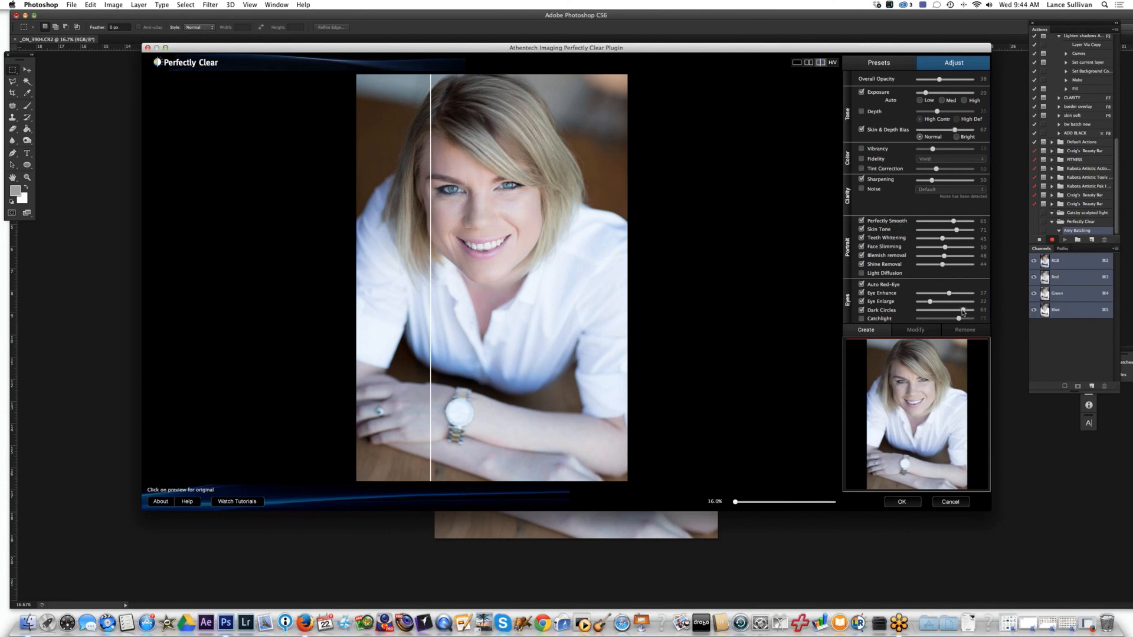
Set Dark Circles to 58, turn off Face Slimming, and apply the Perfectly Clear filter to the portrait.
{"action": "left_click", "coordinate": [861, 311]}
{"action": "left_click", "coordinate": [861, 311]}
{"action": "left_click_drag", "start_coordinate": [966, 314], "coordinate": [952, 313]}
{"action": "left_click", "coordinate": [860, 248]}
{"action": "left_click_drag", "start_coordinate": [434, 275], "coordinate": [386, 213]}
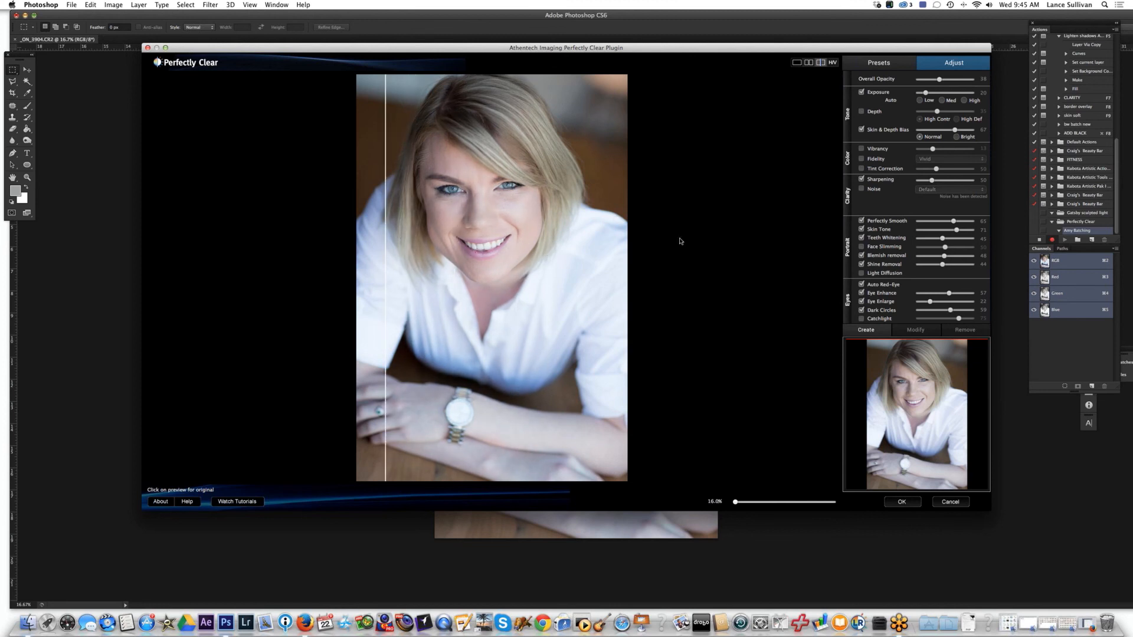
{"action": "left_click", "coordinate": [902, 503]}
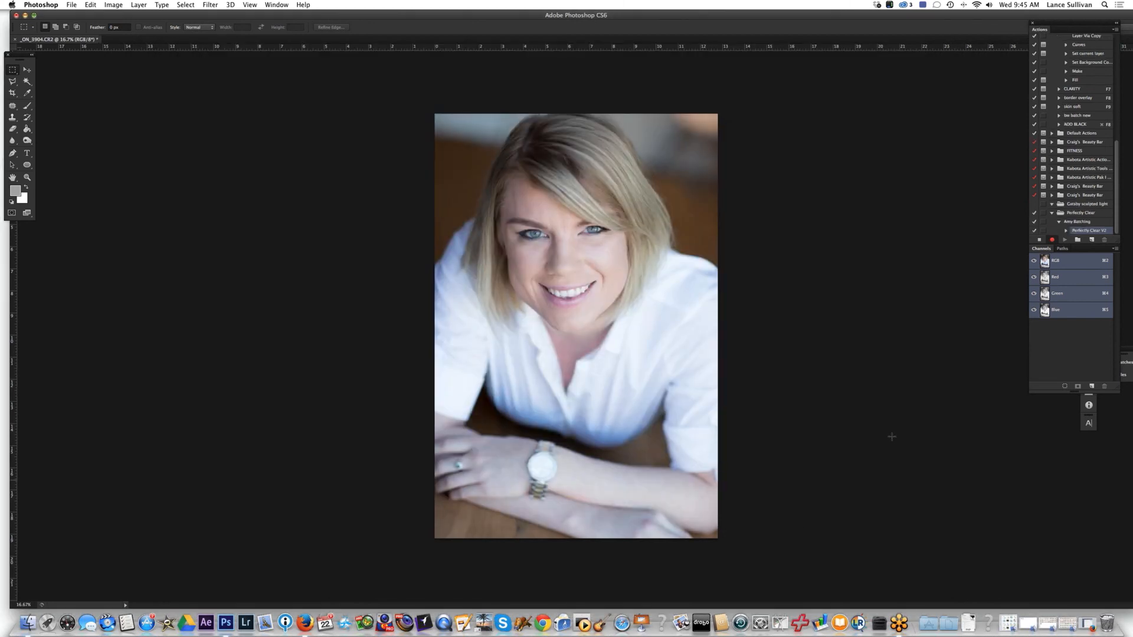
Stop recording the batching action and close the portrait _ON_3904.CR2 without saving changes.
{"action": "left_click", "coordinate": [1039, 241]}
{"action": "key", "text": "super+w"}
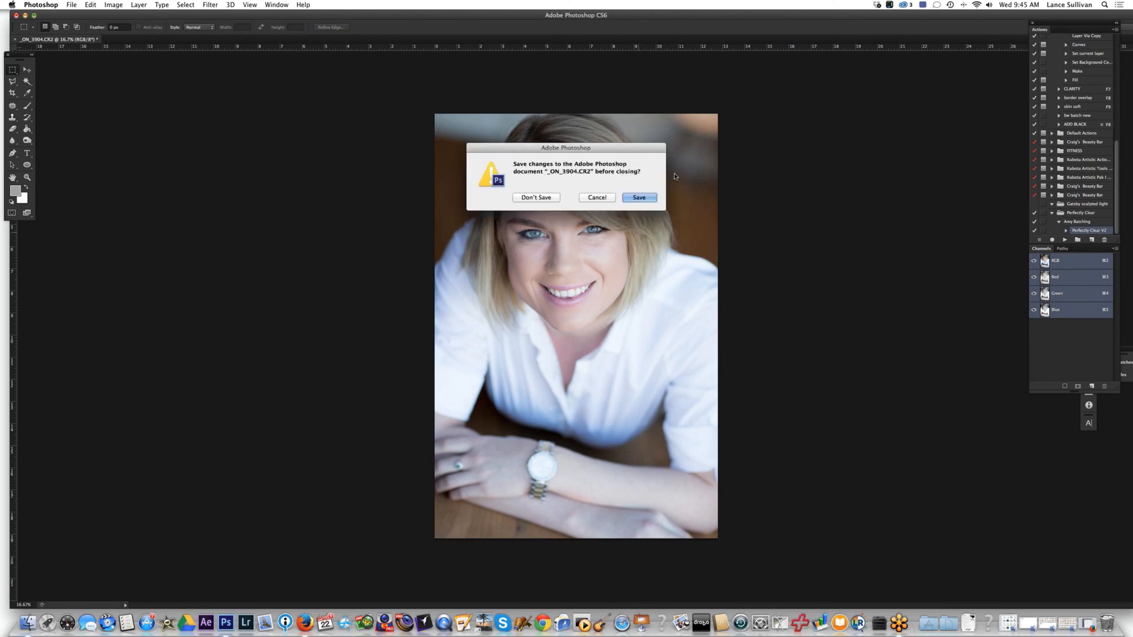
{"action": "left_click", "coordinate": [548, 201]}
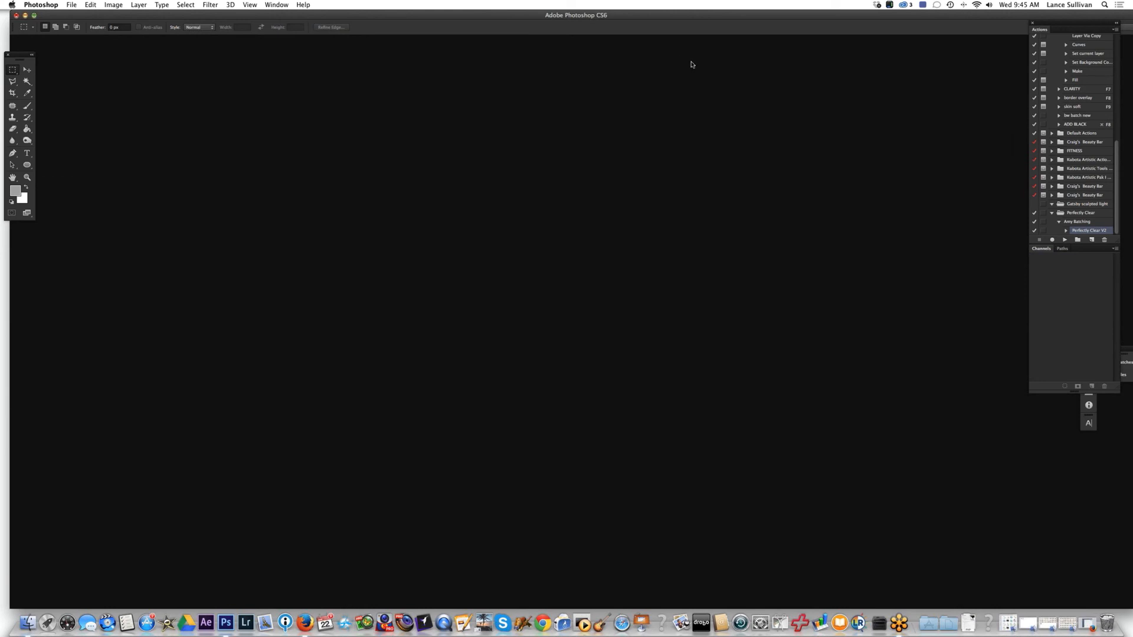
Open the raw photo _ON_3772.CR2 from the raws folder through Camera Raw with its settings unchanged.
{"action": "key", "text": "super+o"}
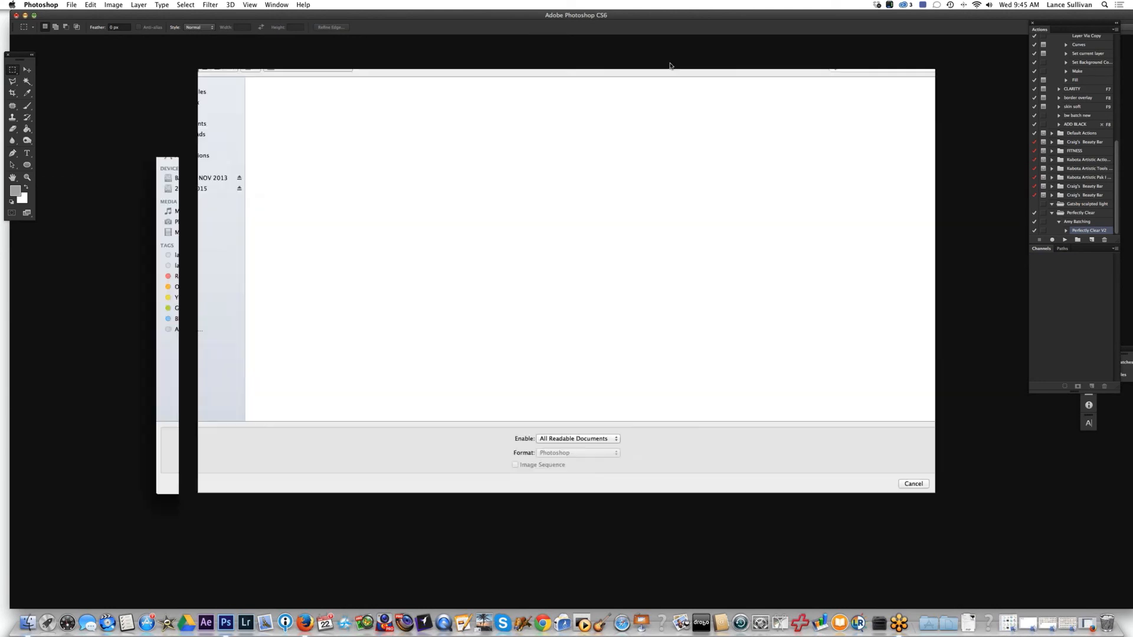
{"action": "left_click", "coordinate": [278, 104]}
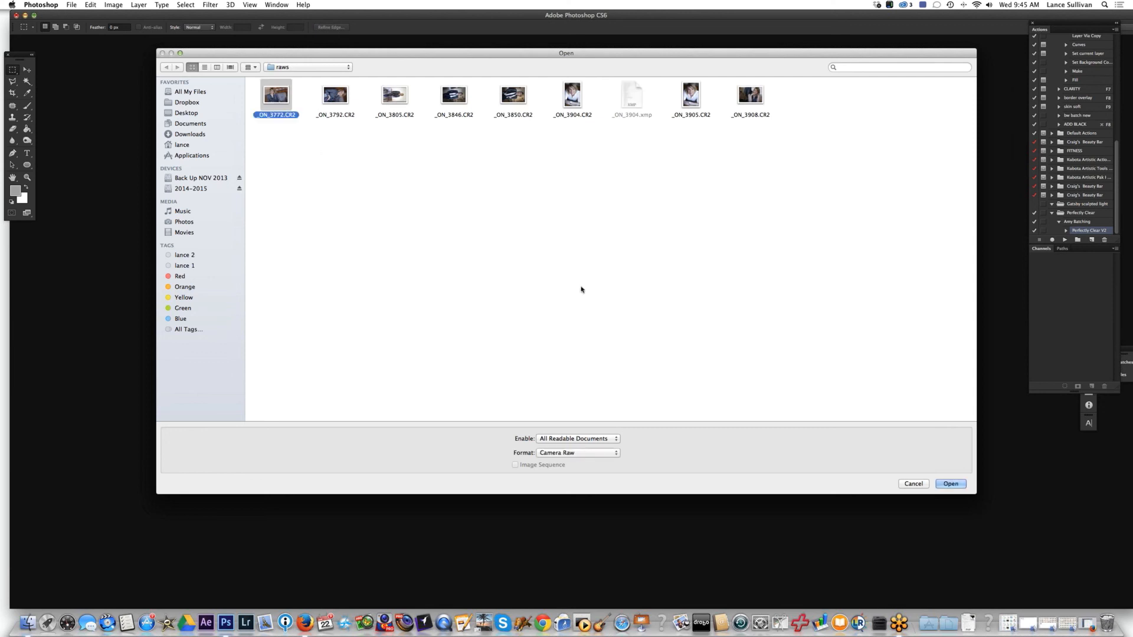
{"action": "left_click", "coordinate": [950, 483]}
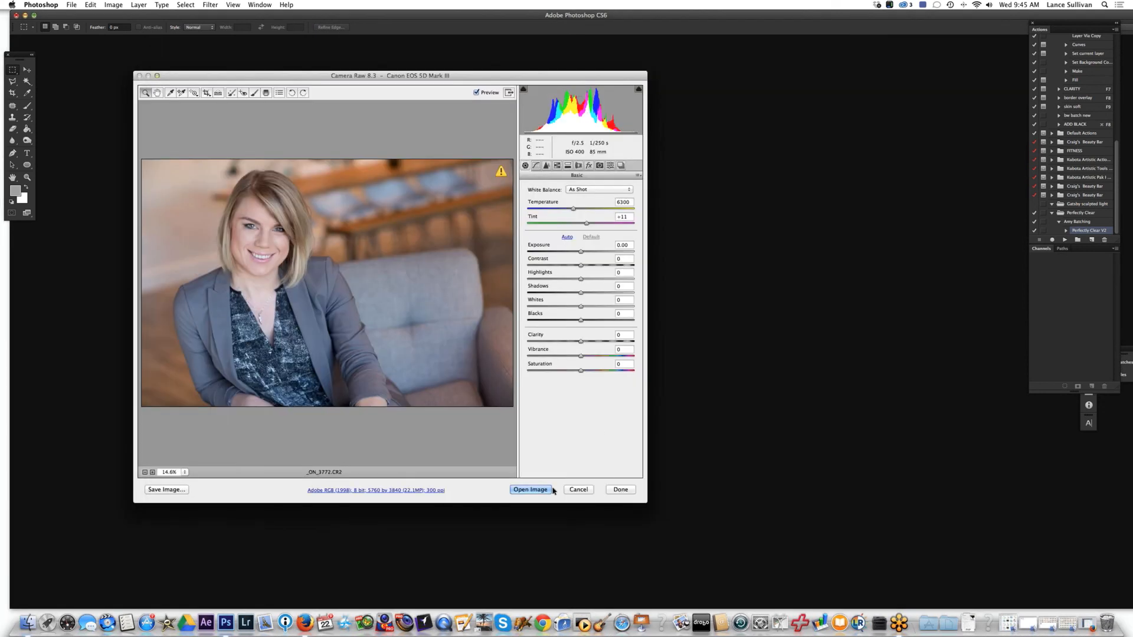
{"action": "left_click", "coordinate": [540, 491]}
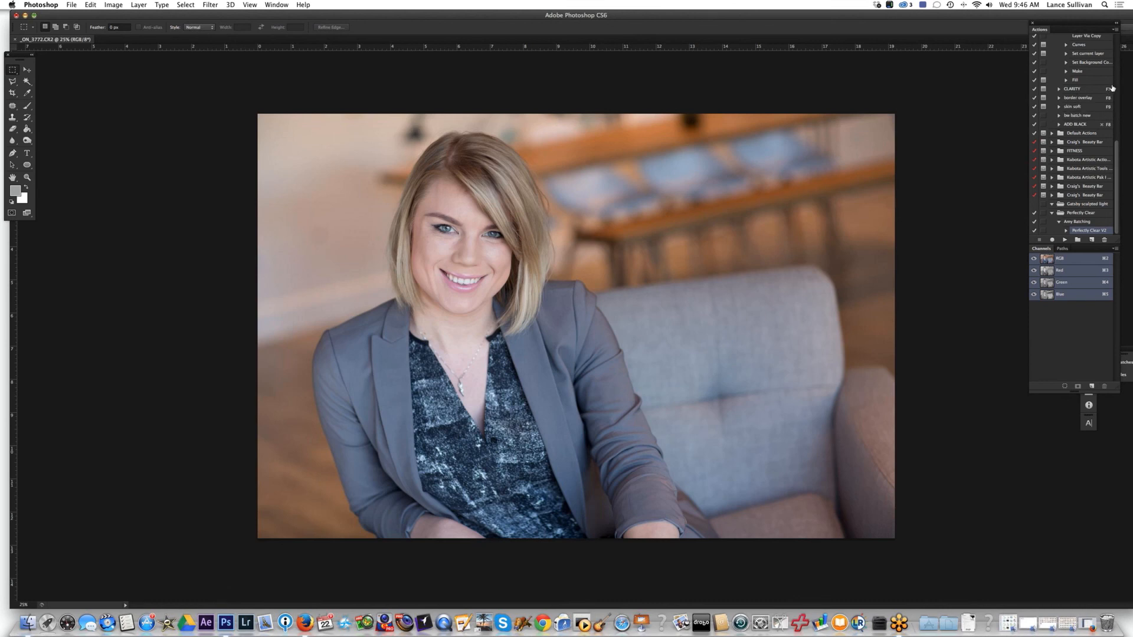
Collapse the expanded favourites action set and play the recorded batching action from the Perfectly Clear set on the open photo.
{"action": "left_click_drag", "start_coordinate": [1116, 146], "coordinate": [1118, 104]}
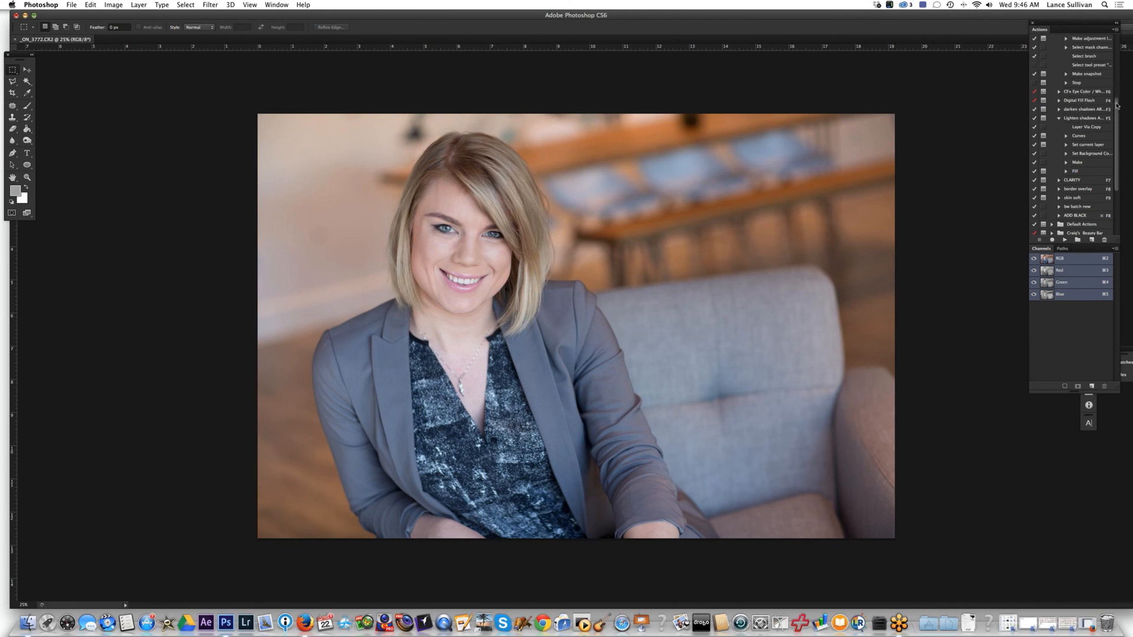
{"action": "left_click_drag", "start_coordinate": [1118, 104], "coordinate": [1118, 47]}
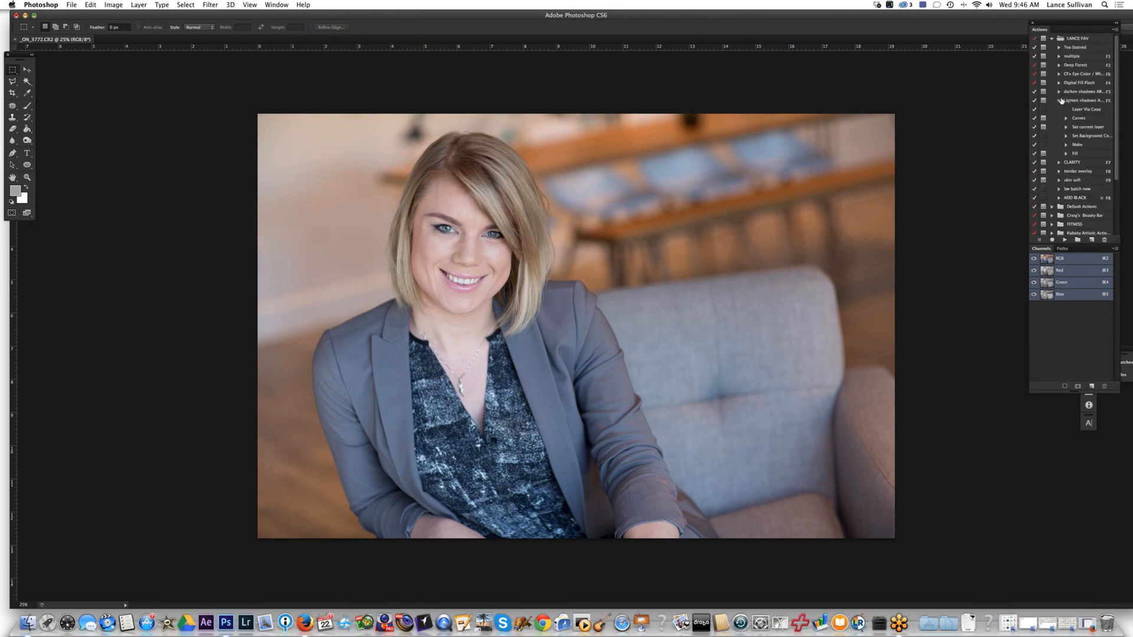
{"action": "left_click", "coordinate": [1051, 38]}
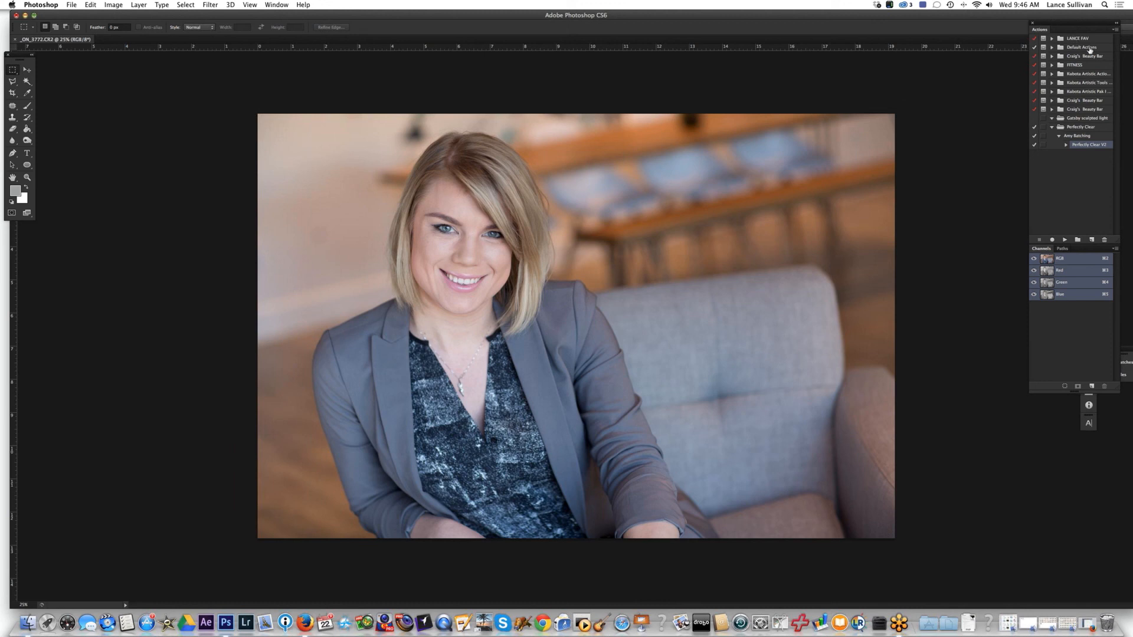
{"action": "left_click", "coordinate": [1075, 136]}
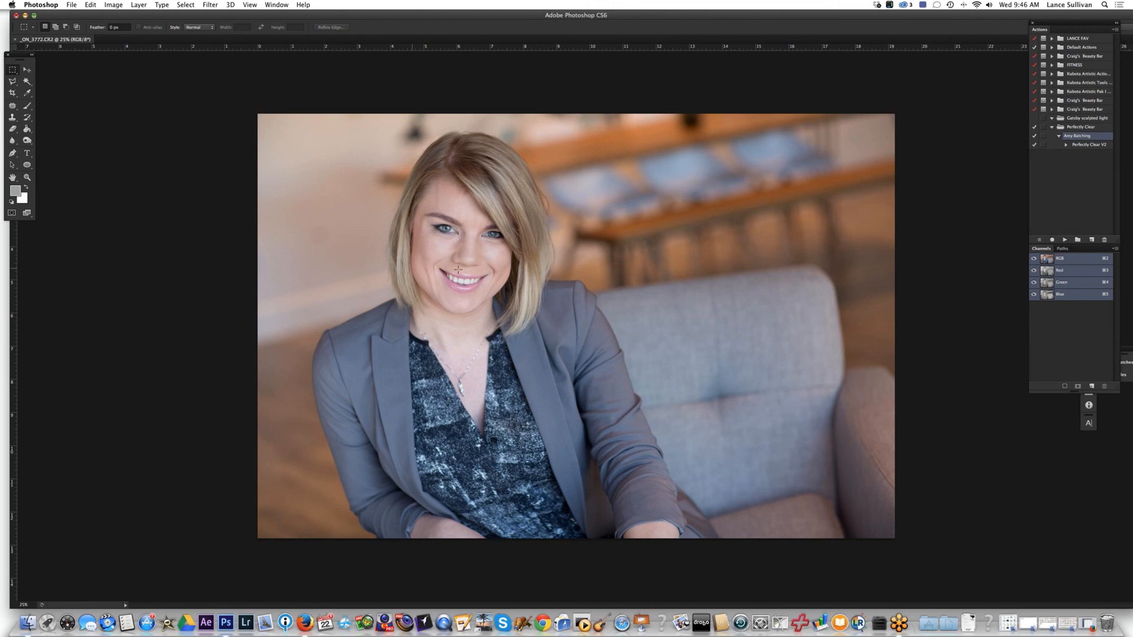
{"action": "left_click", "coordinate": [1064, 240]}
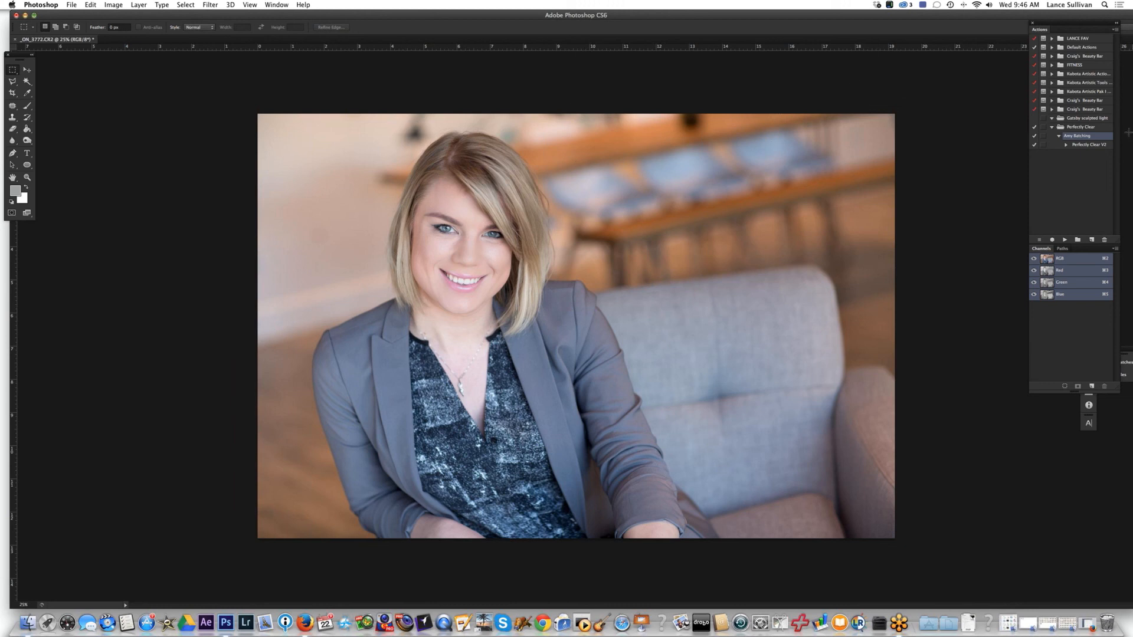
Undo the played action and close _ON_3772.CR2 without saving changes.
{"action": "key", "text": "super+z"}
{"action": "key", "text": "super+w"}
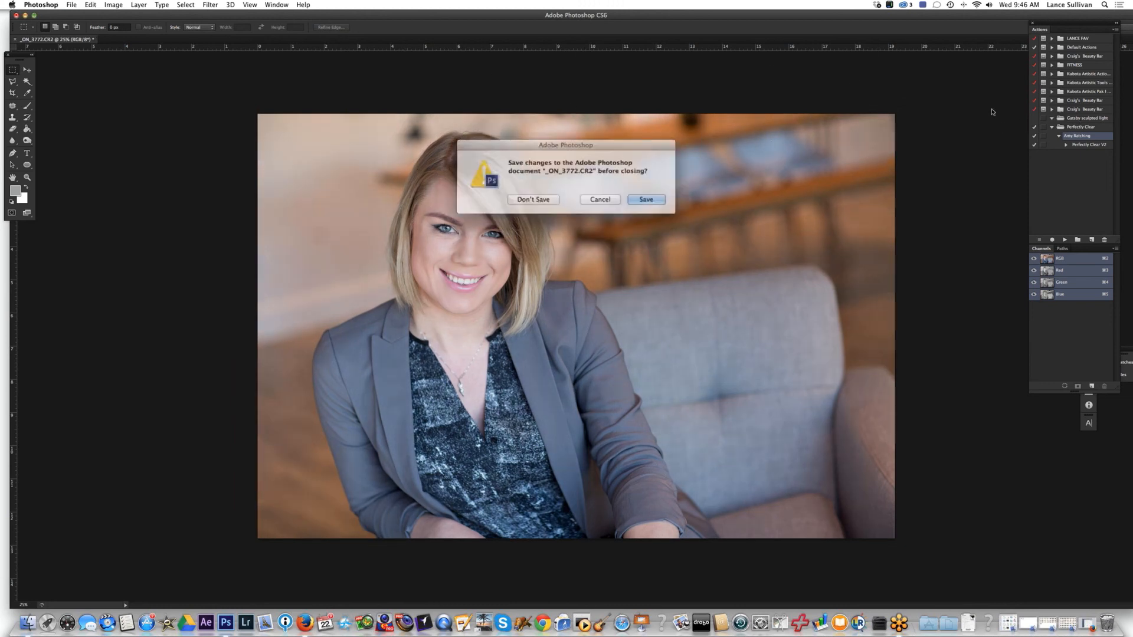
{"action": "left_click", "coordinate": [533, 199]}
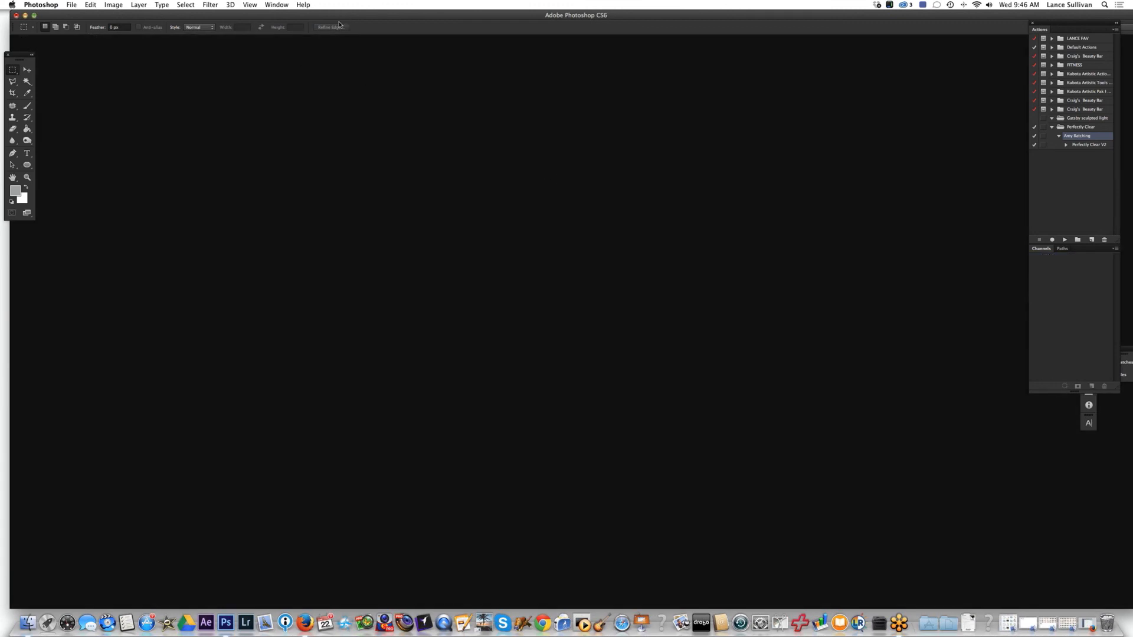
Start the Image Processor script and choose the raws folder inside the client's folder under April 22 as the source.
{"action": "left_click_drag", "start_coordinate": [339, 23], "coordinate": [331, 26]}
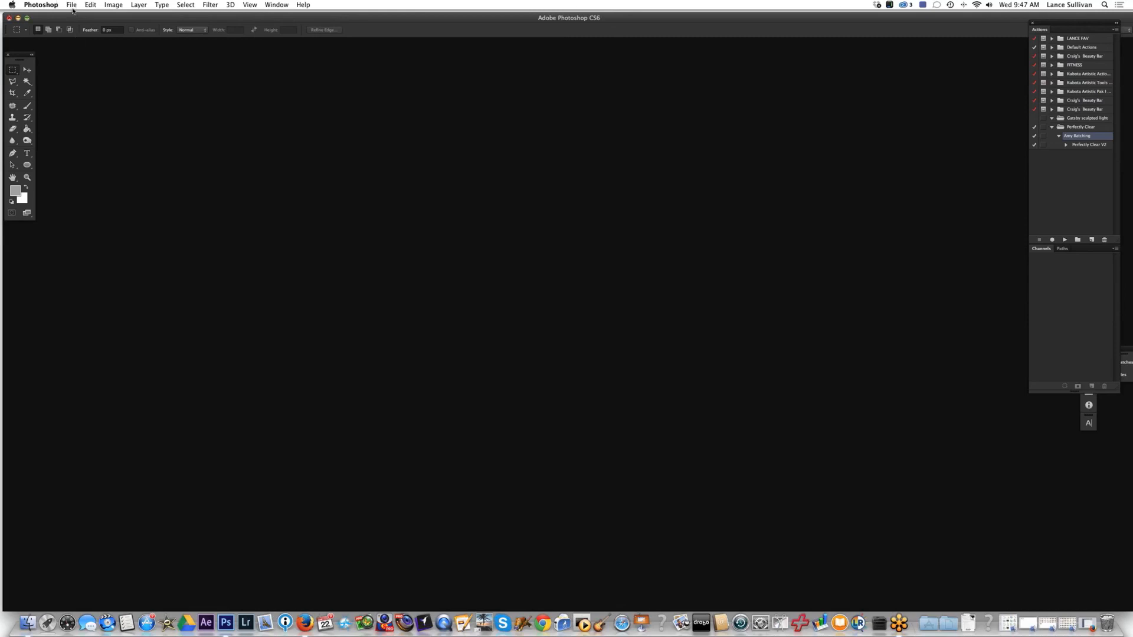
{"action": "left_click", "coordinate": [72, 5]}
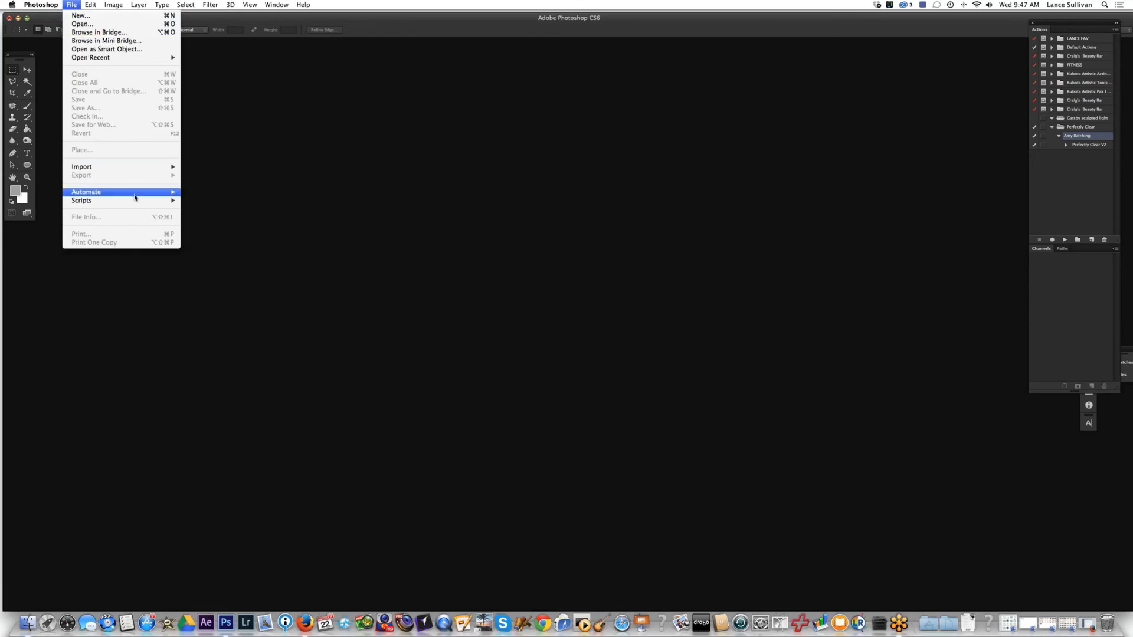
{"action": "mouse_move", "coordinate": [137, 195]}
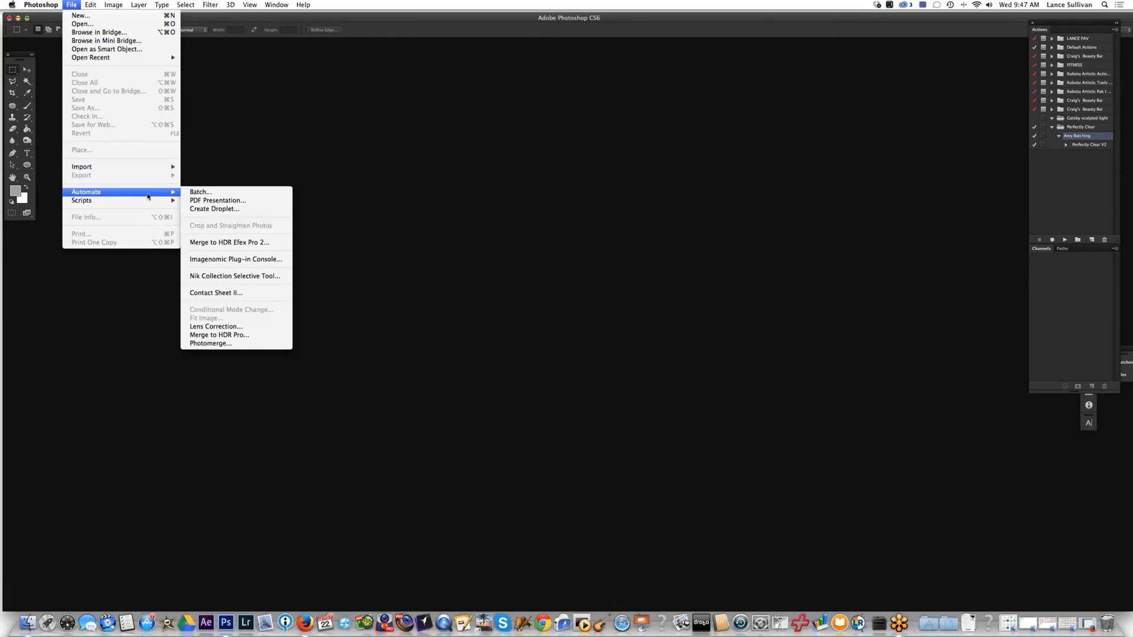
{"action": "mouse_move", "coordinate": [109, 206]}
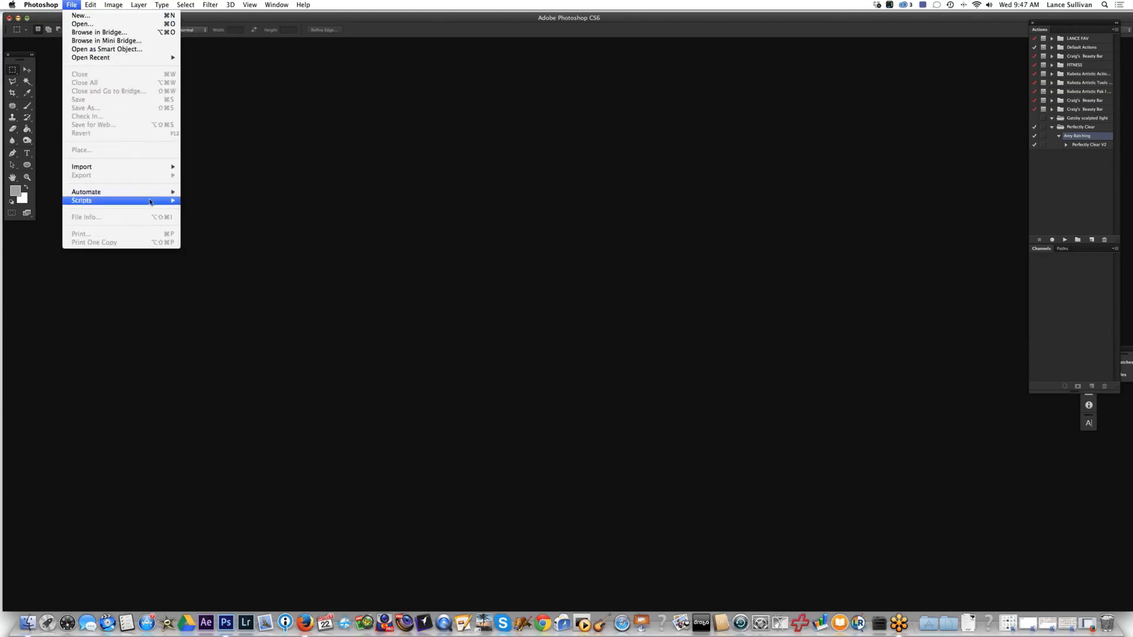
{"action": "mouse_move", "coordinate": [162, 200]}
{"action": "left_click", "coordinate": [209, 201]}
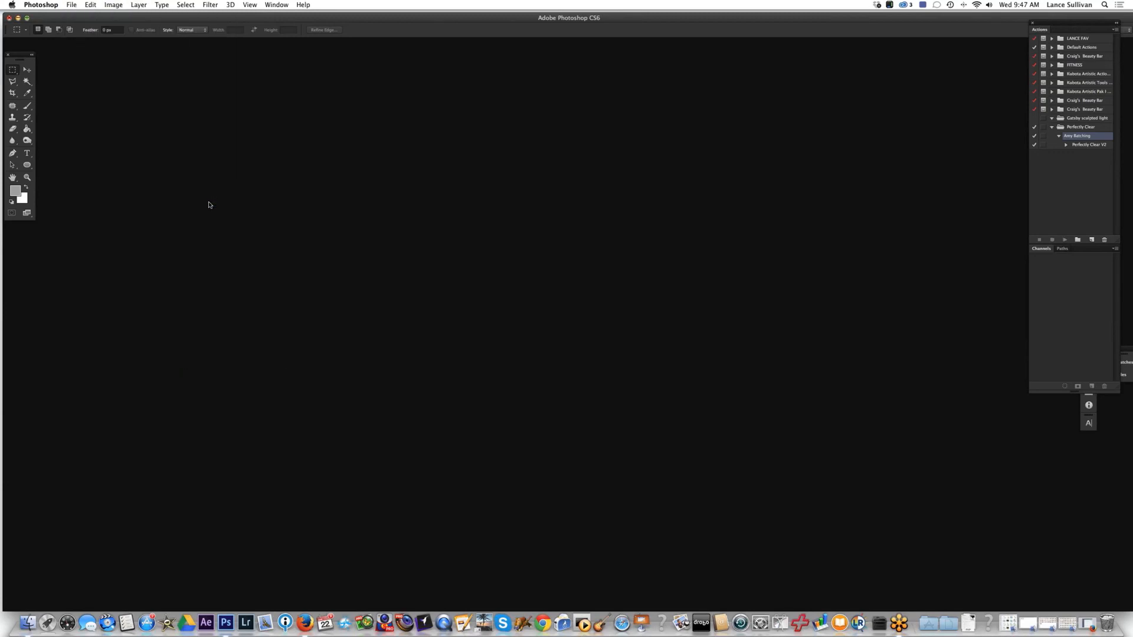
{"action": "left_click", "coordinate": [528, 223]}
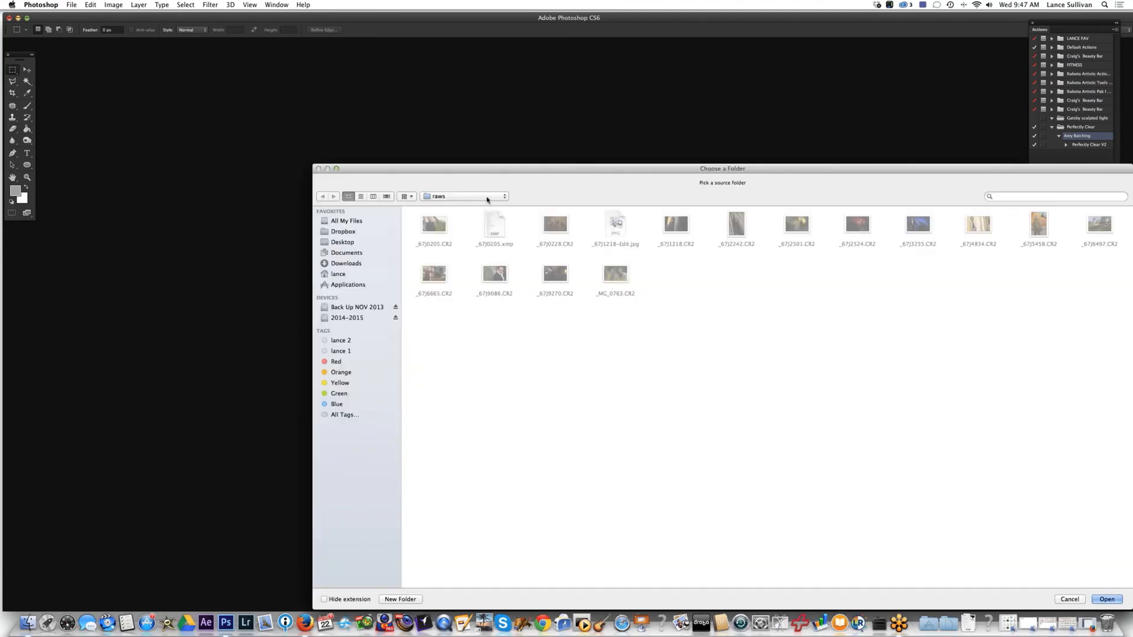
{"action": "left_click", "coordinate": [488, 196]}
{"action": "left_click", "coordinate": [475, 207]}
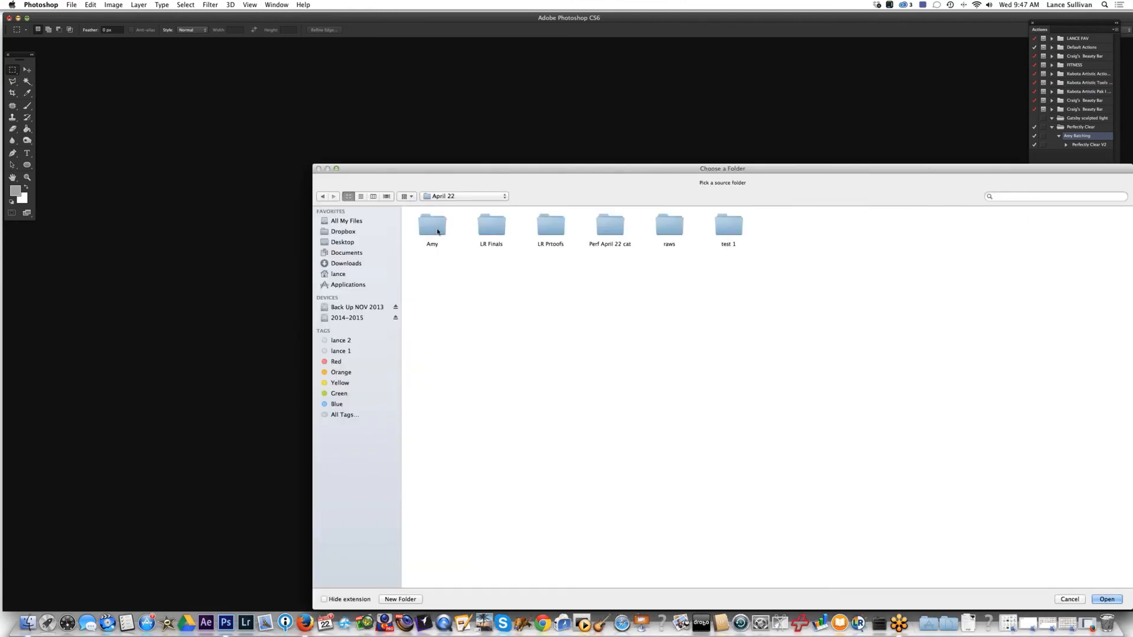
{"action": "double_click", "coordinate": [434, 226]}
{"action": "double_click", "coordinate": [432, 226]}
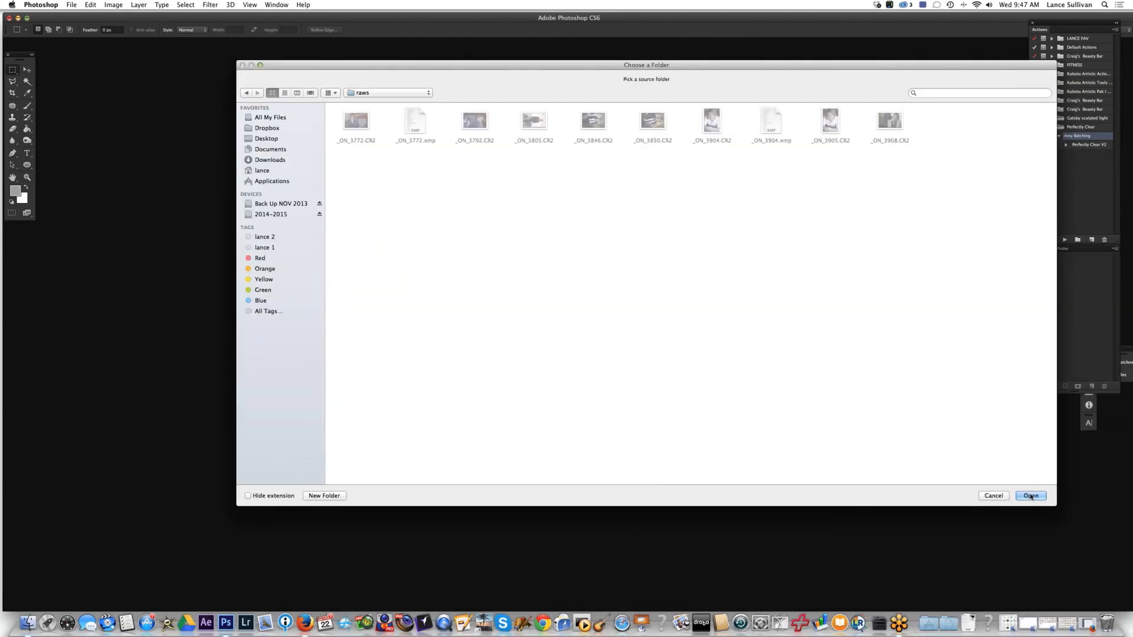
{"action": "left_click", "coordinate": [1031, 496]}
Create a folder named PS Finals inside the client's folder and choose it as the destination for the processed images.
{"action": "left_click", "coordinate": [526, 268]}
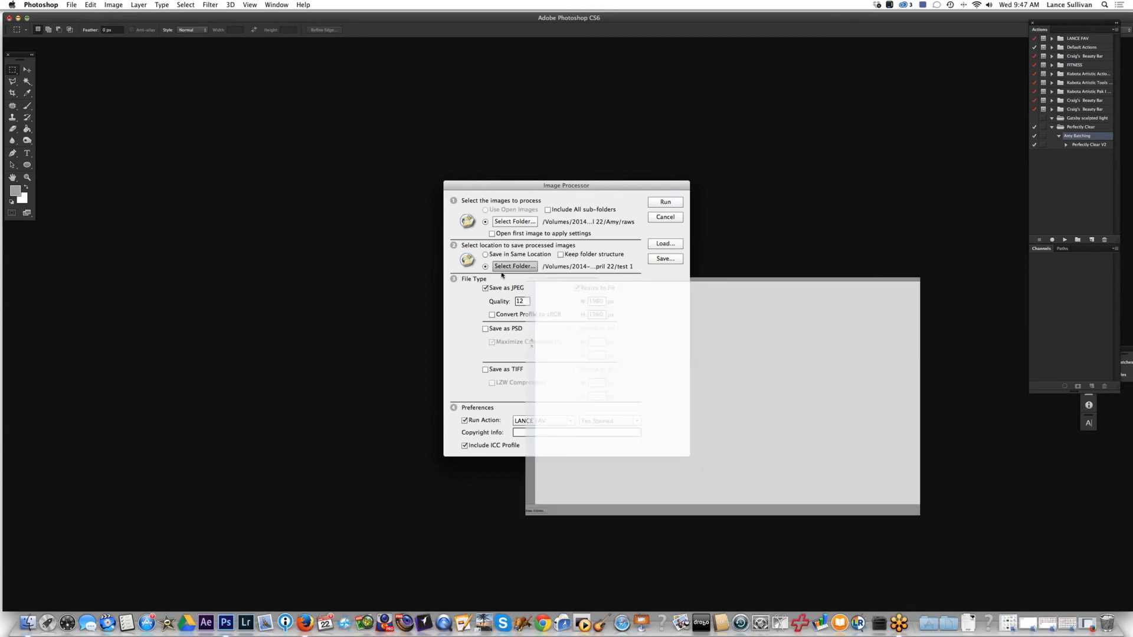
{"action": "left_click", "coordinate": [466, 197]}
{"action": "left_click", "coordinate": [447, 263]}
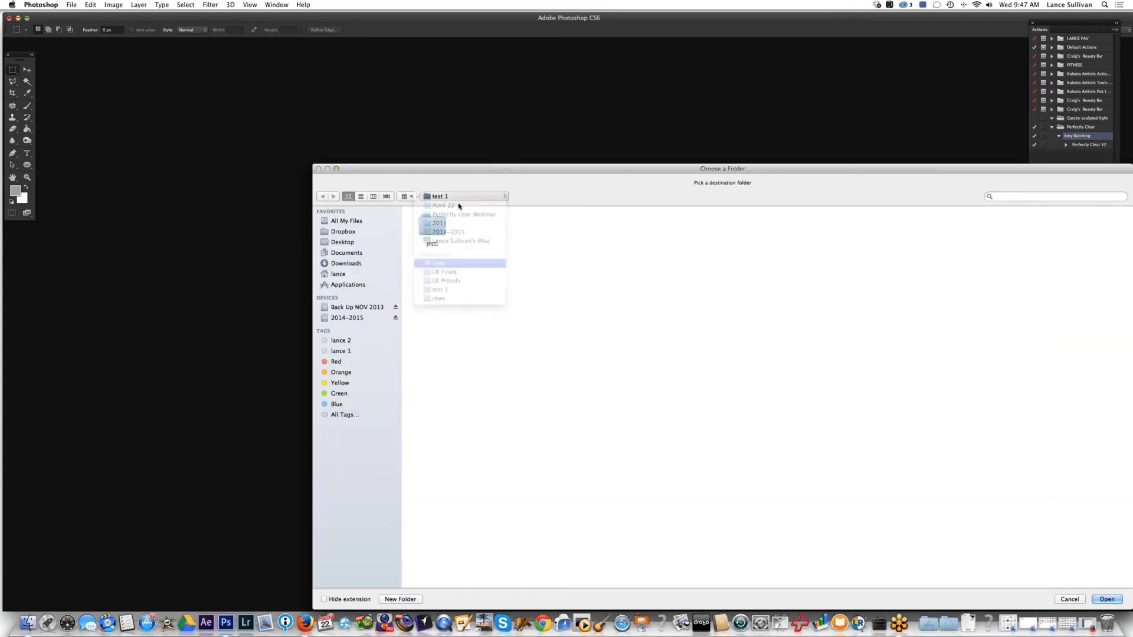
{"action": "left_click", "coordinate": [400, 599]}
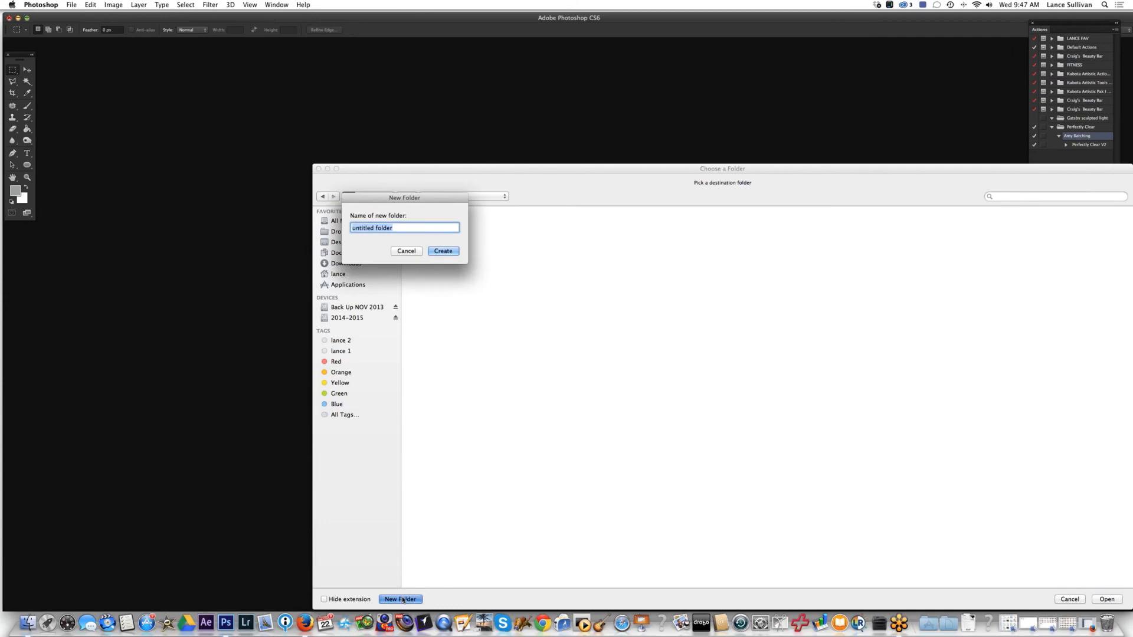
{"action": "type", "text": "PS Finals"}
{"action": "key", "text": "Return"}
{"action": "left_click", "coordinate": [1105, 600]}
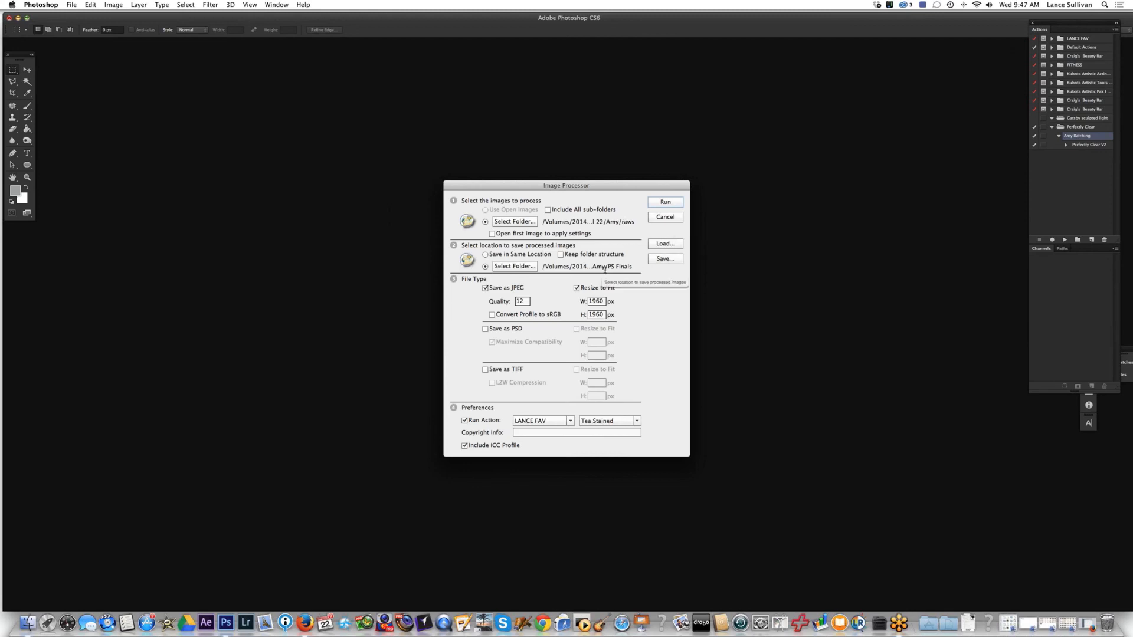
Turn off Resize to Fit for the JPEGs, choose the client's batching action from the Perfectly Clear set, and run the Image Processor.
{"action": "left_click", "coordinate": [577, 288]}
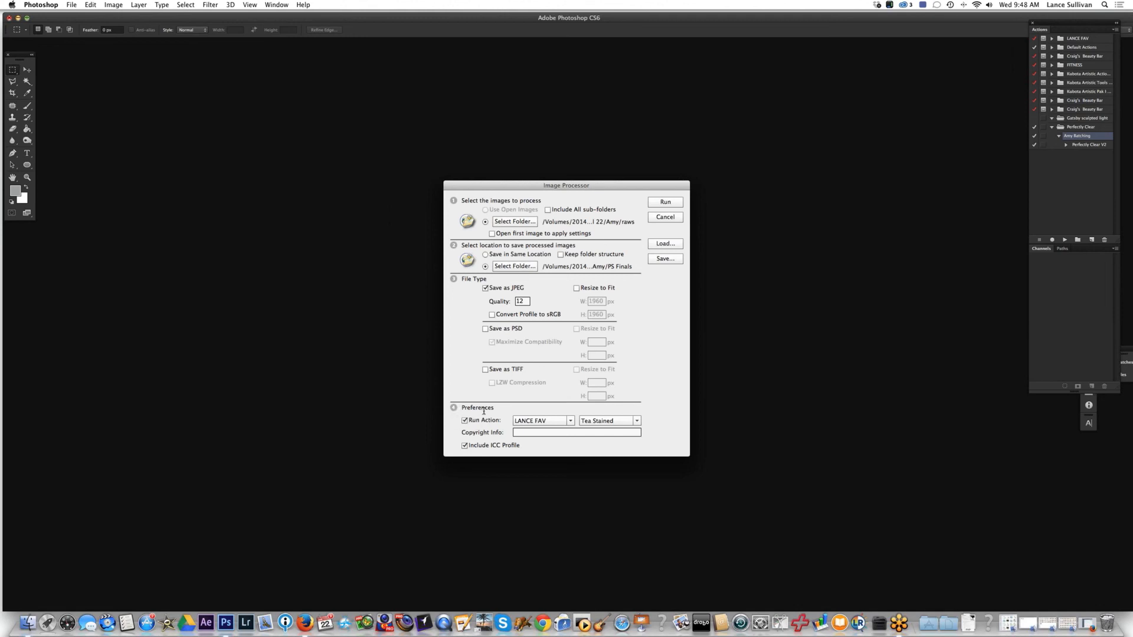
{"action": "left_click", "coordinate": [570, 421]}
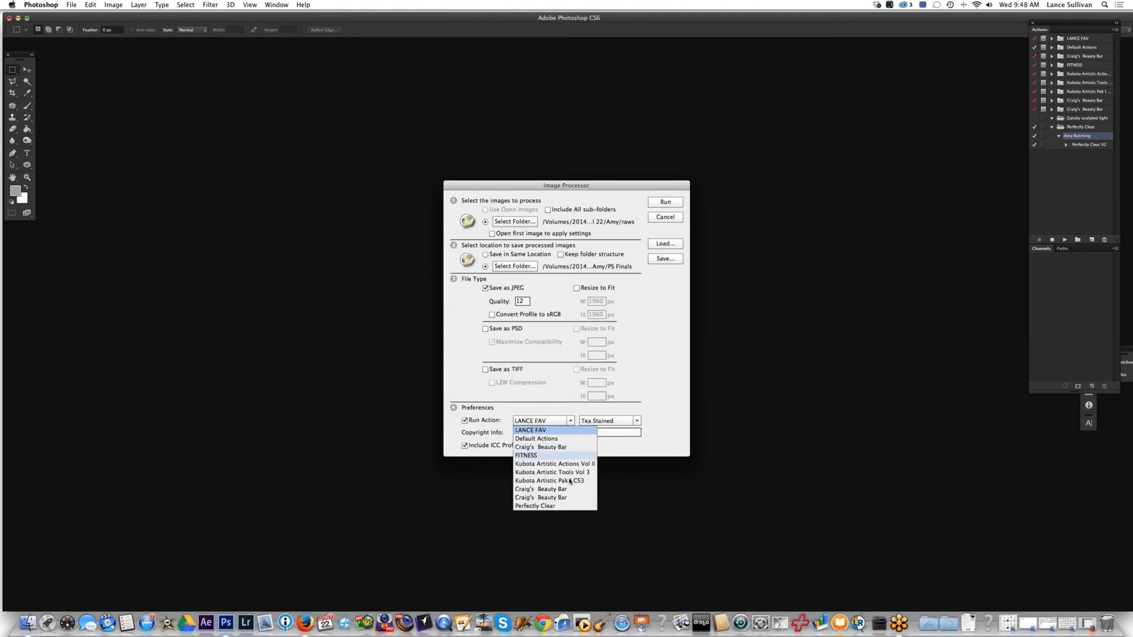
{"action": "left_click", "coordinate": [534, 506]}
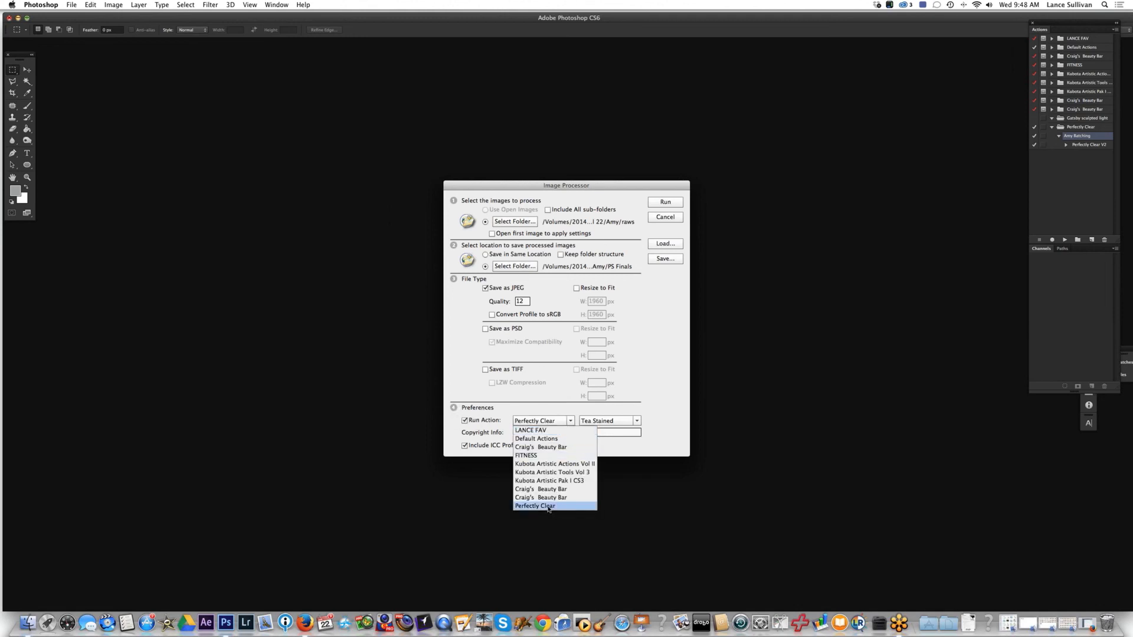
{"action": "left_click", "coordinate": [637, 423]}
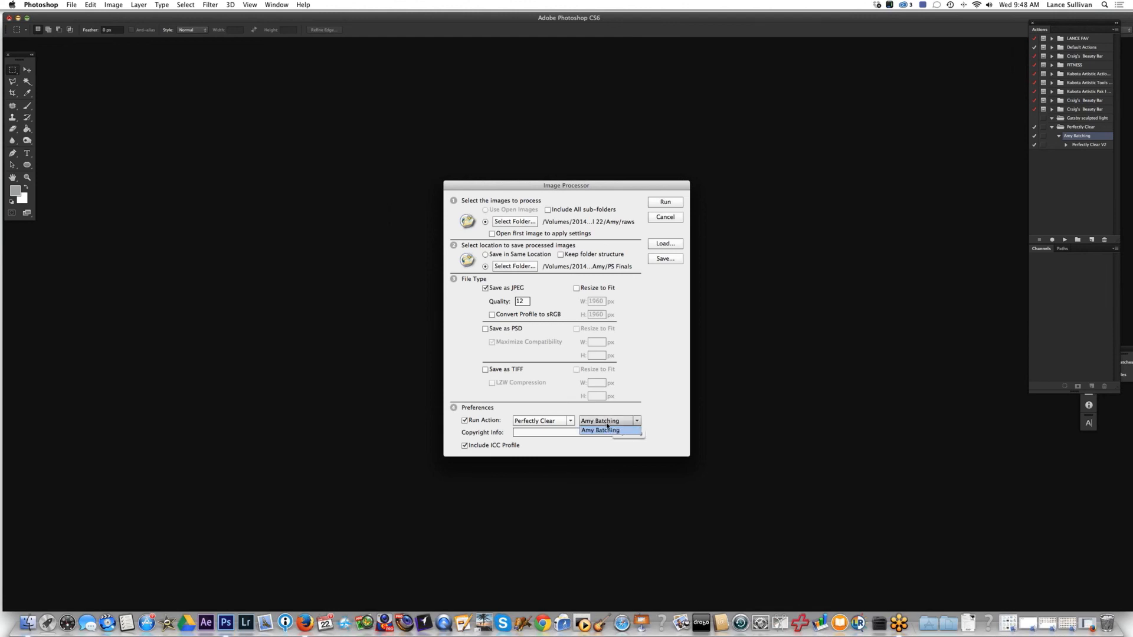
{"action": "left_click", "coordinate": [609, 429]}
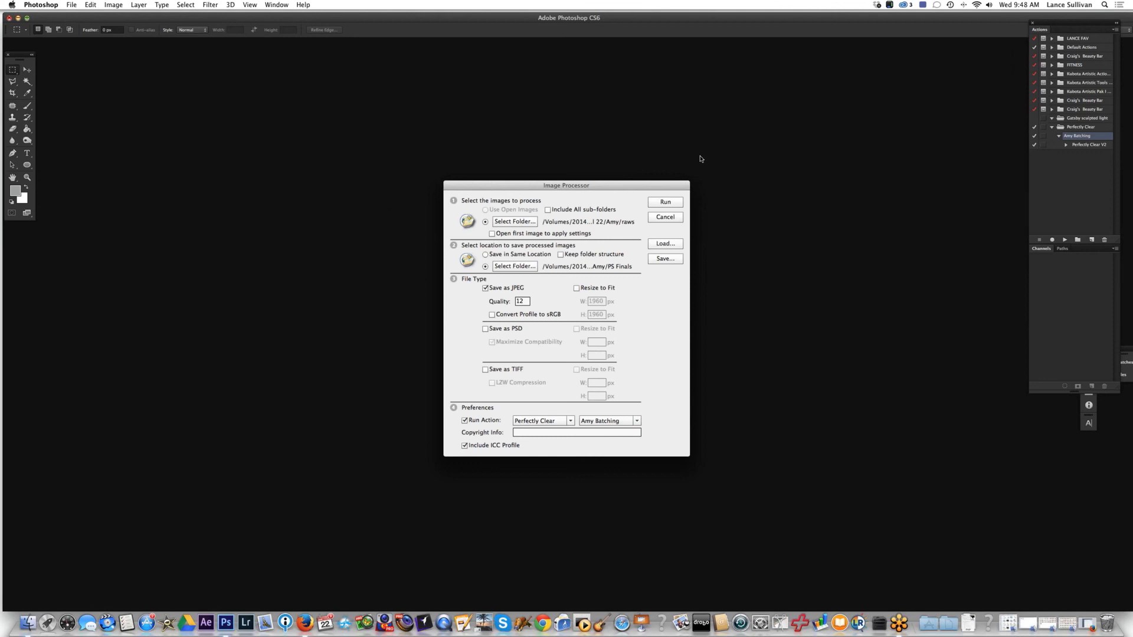
{"action": "left_click", "coordinate": [673, 201]}
{"action": "left_click", "coordinate": [670, 204]}
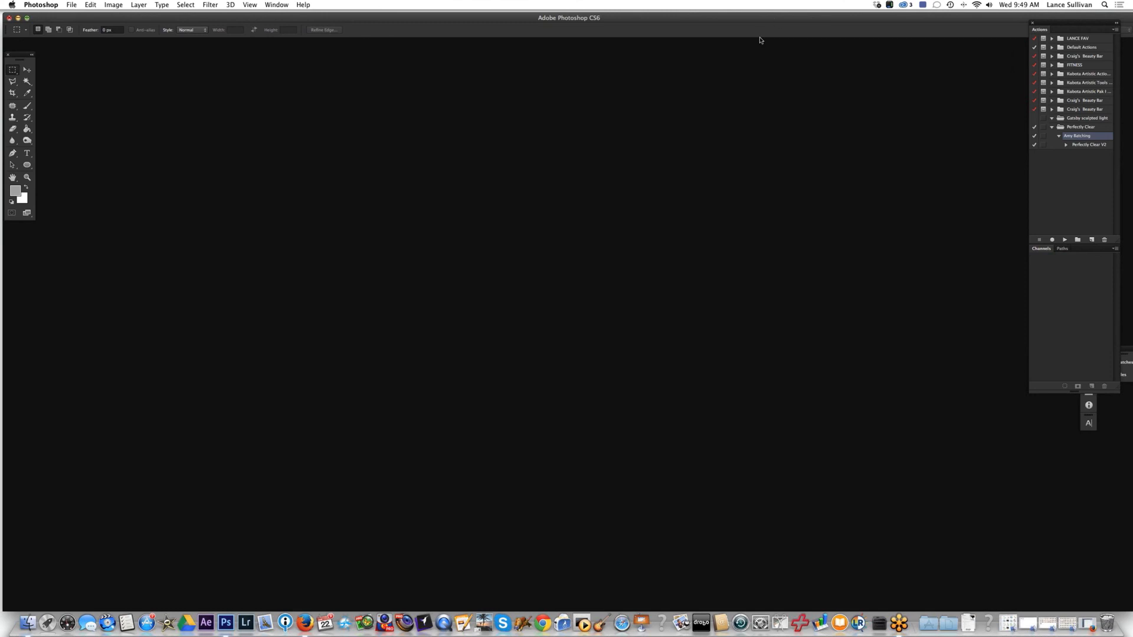
Move the Photoshop window and Actions panel clear of the desktop drive icons and open the 2015 folder on the 2014-2015 drive.
{"action": "left_click_drag", "start_coordinate": [760, 18], "coordinate": [699, 140]}
{"action": "left_click_drag", "start_coordinate": [1062, 24], "coordinate": [831, 55]}
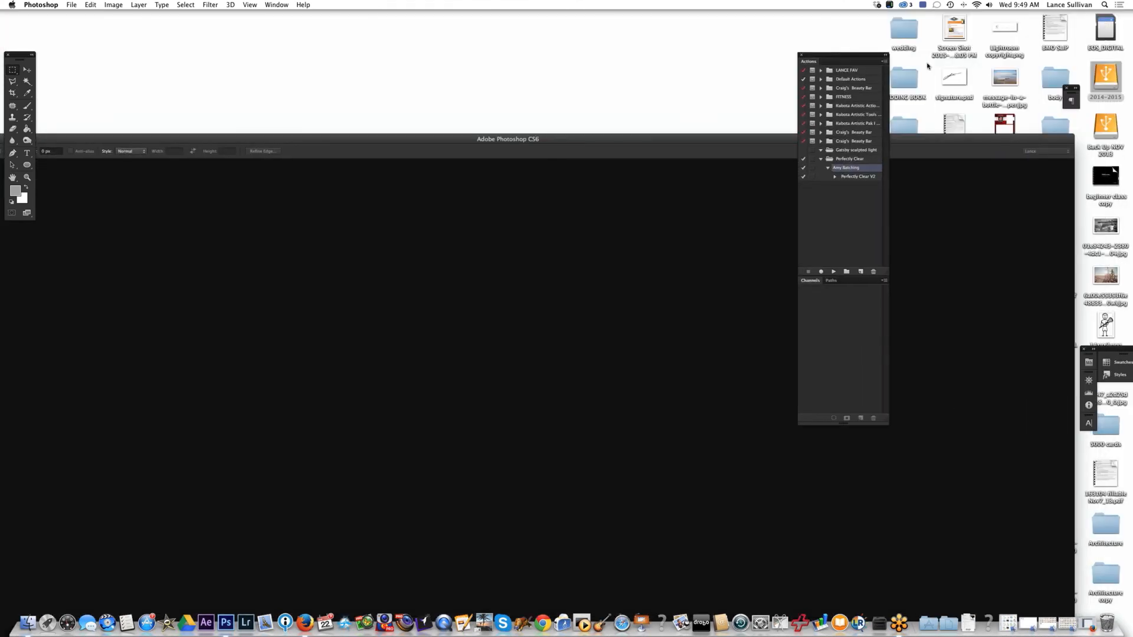
{"action": "double_click", "coordinate": [1106, 79]}
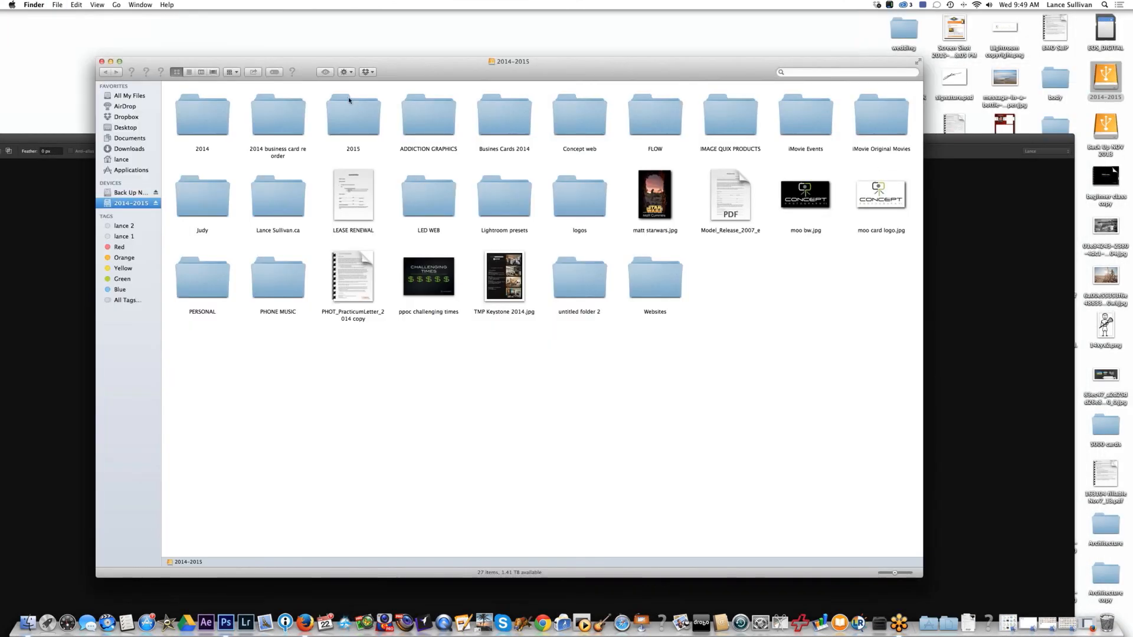
{"action": "double_click", "coordinate": [354, 113]}
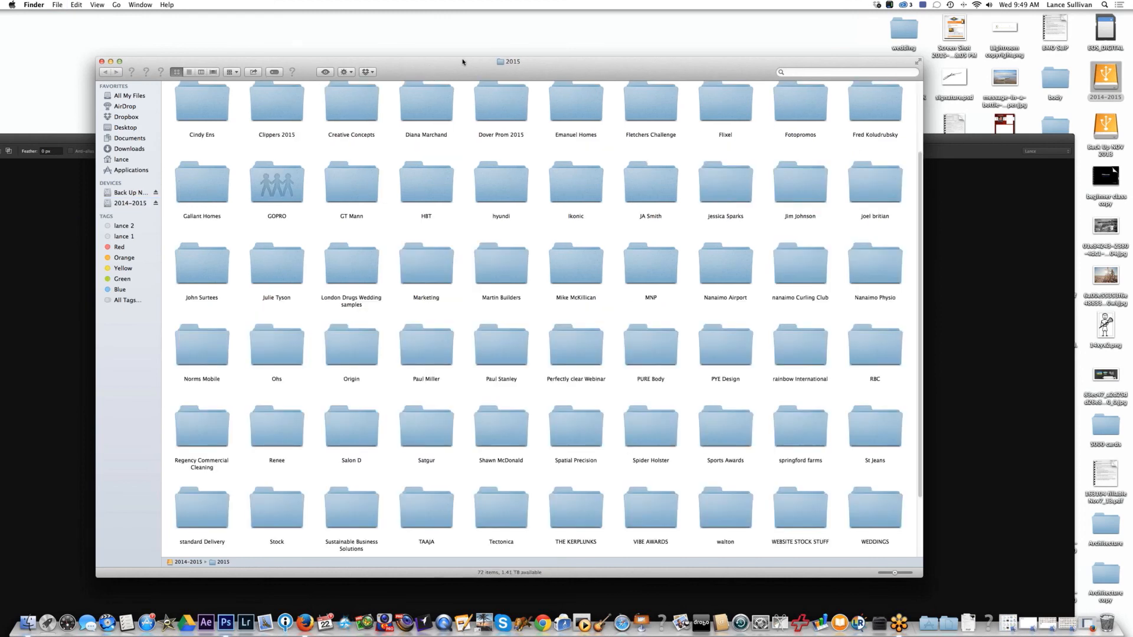
Open the client's folder inside Perfectly clear Webinar's April 22 folder.
{"action": "left_click_drag", "start_coordinate": [462, 61], "coordinate": [532, 47]}
{"action": "left_click", "coordinate": [513, 187]}
{"action": "type", "text": "pe"}
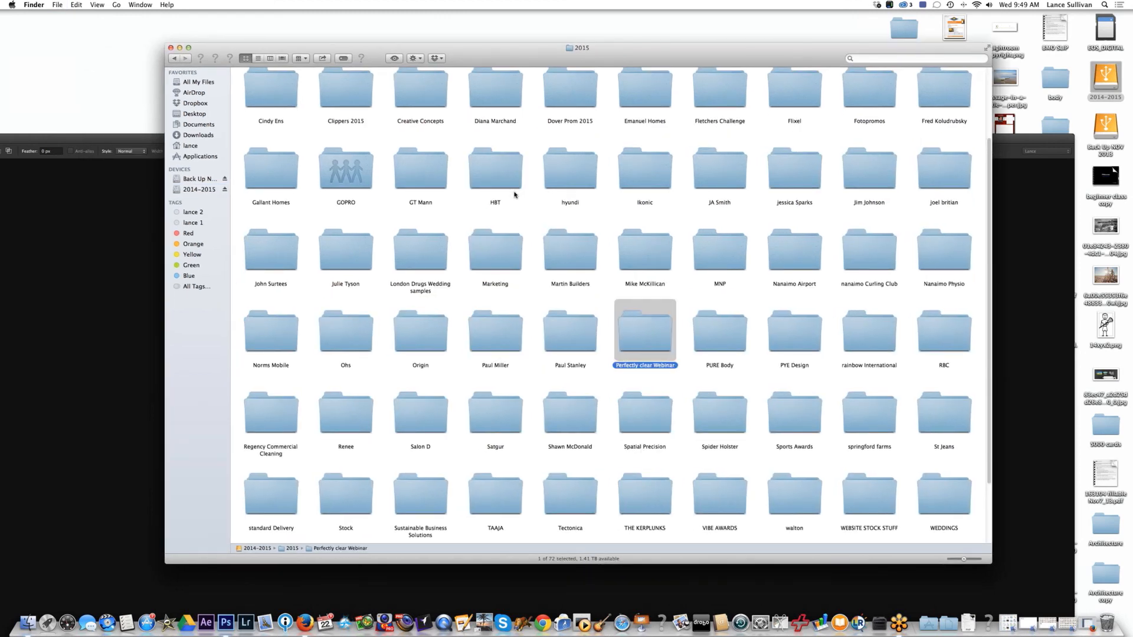
{"action": "double_click", "coordinate": [644, 345]}
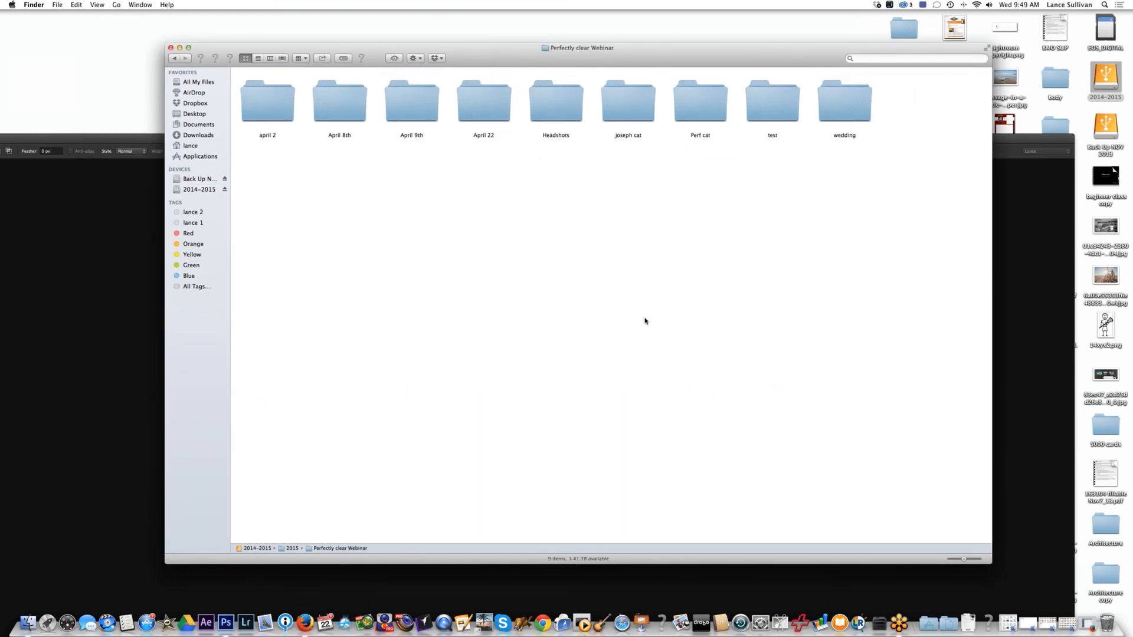
{"action": "double_click", "coordinate": [489, 112]}
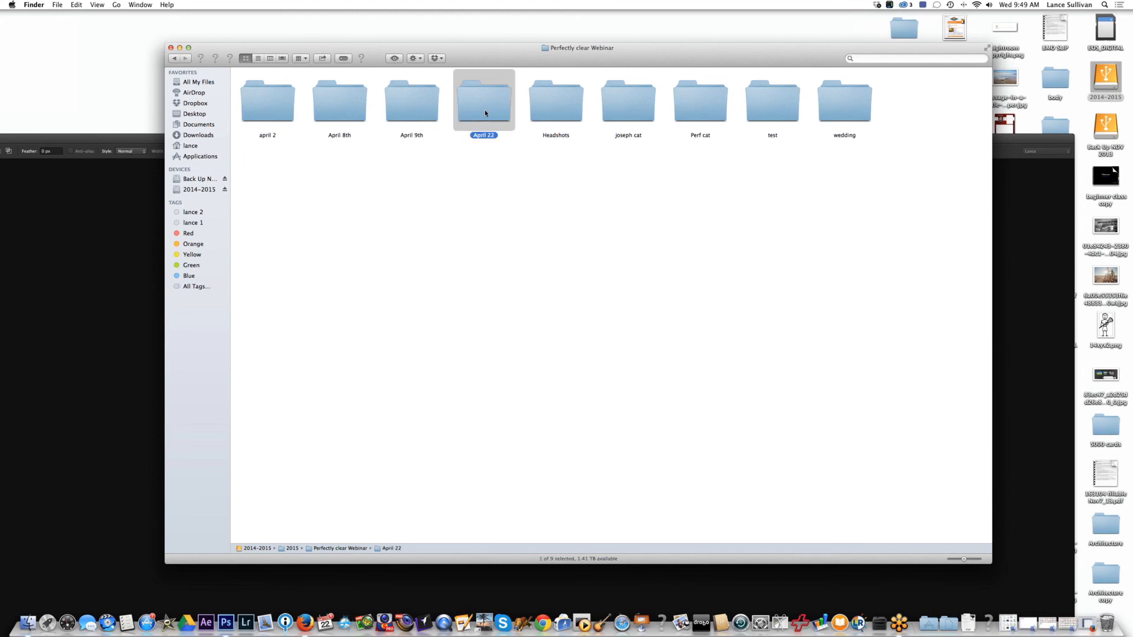
{"action": "double_click", "coordinate": [280, 111]}
{"action": "double_click", "coordinate": [275, 105]}
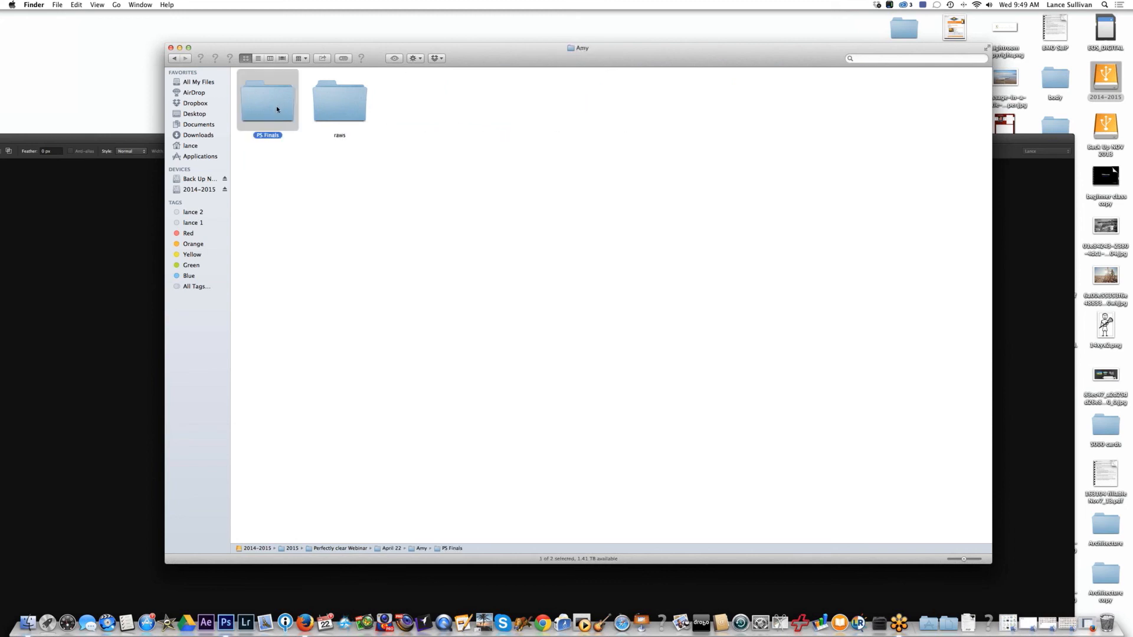
Open the JPEG folder inside PS Finals and preview _ON_3772.jpg at a large size.
{"action": "double_click", "coordinate": [270, 107]}
{"action": "left_click", "coordinate": [270, 105]}
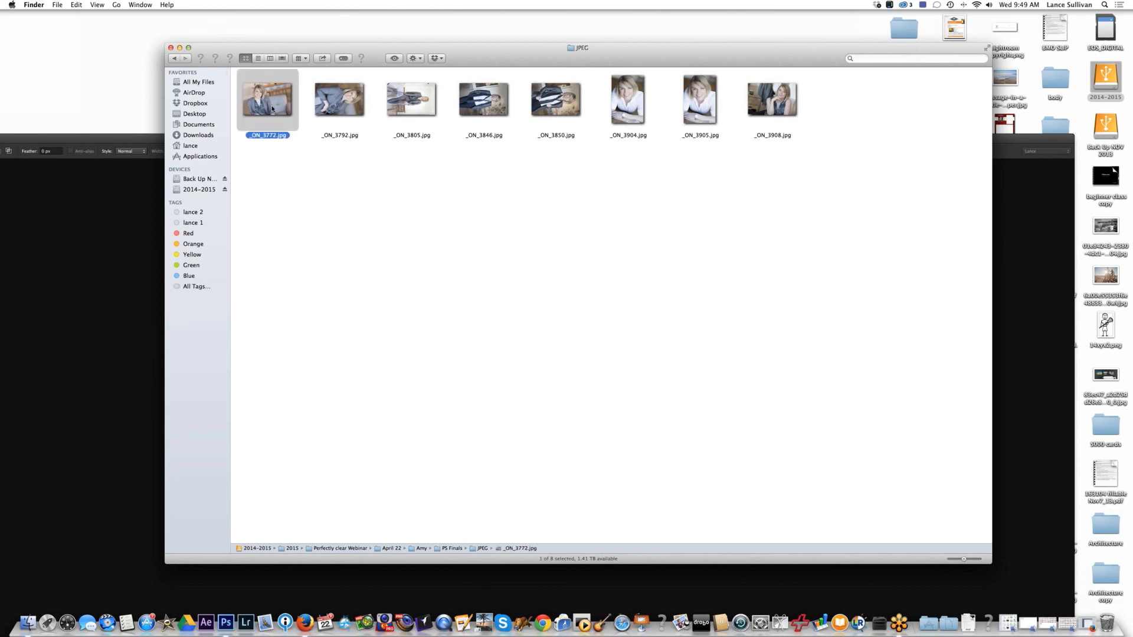
{"action": "key", "text": "space"}
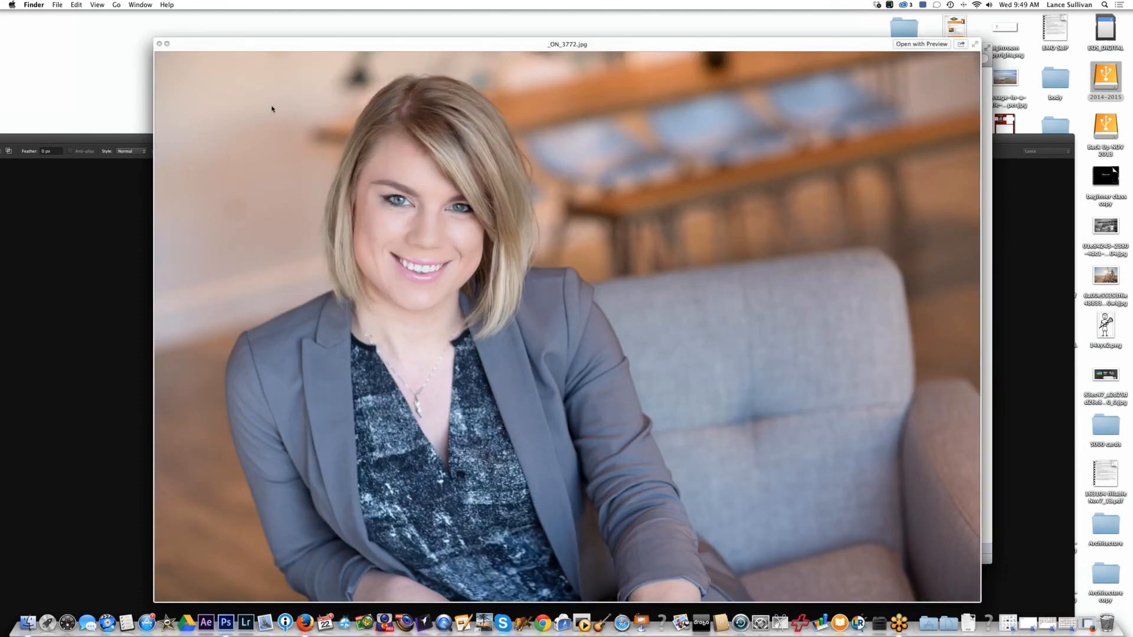
{"action": "key", "text": "space"}
Select the five JPEGs from _ON_3772.jpg to _ON_3850.jpg and open them in Photoshop.
{"action": "left_click_drag", "start_coordinate": [847, 69], "coordinate": [245, 169]}
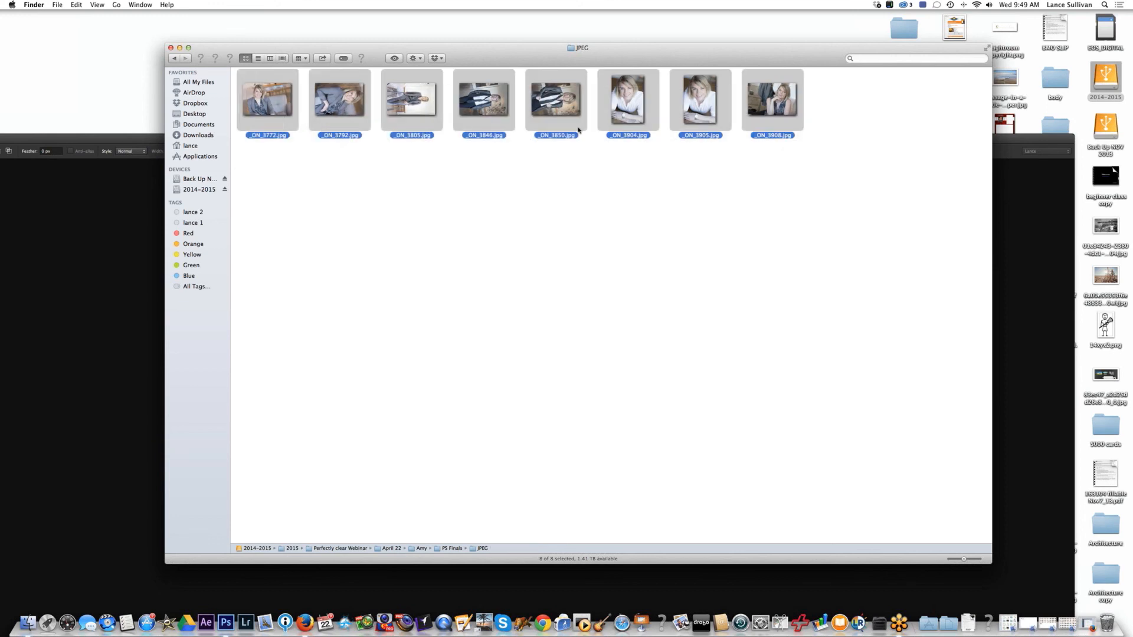
{"action": "left_click", "coordinate": [582, 157]}
{"action": "left_click_drag", "start_coordinate": [590, 112], "coordinate": [260, 115]}
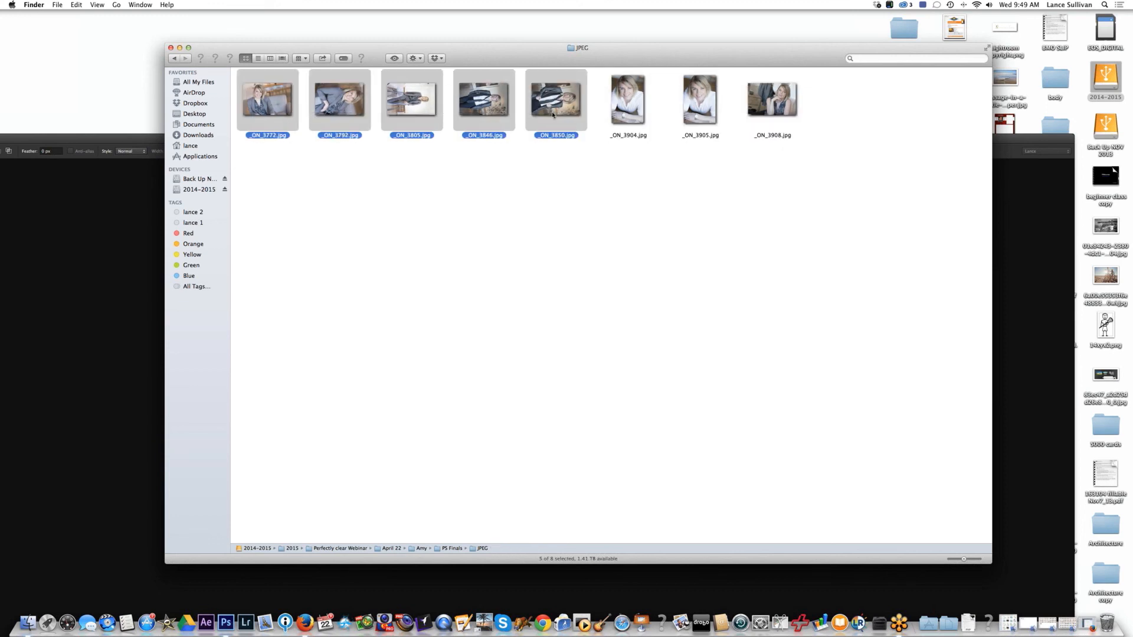
{"action": "left_click_drag", "start_coordinate": [551, 107], "coordinate": [226, 621]}
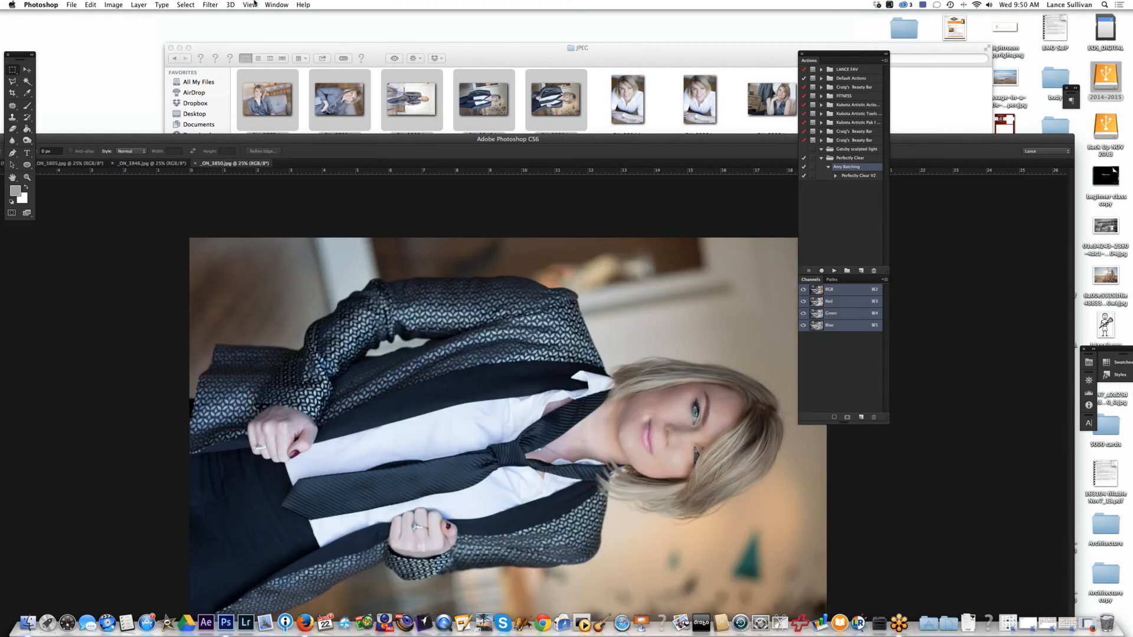
Rotate the _ON_3850.jpg image 90° counterclockwise so the portrait stands upright.
{"action": "left_click", "coordinate": [125, 8]}
{"action": "mouse_move", "coordinate": [177, 99]}
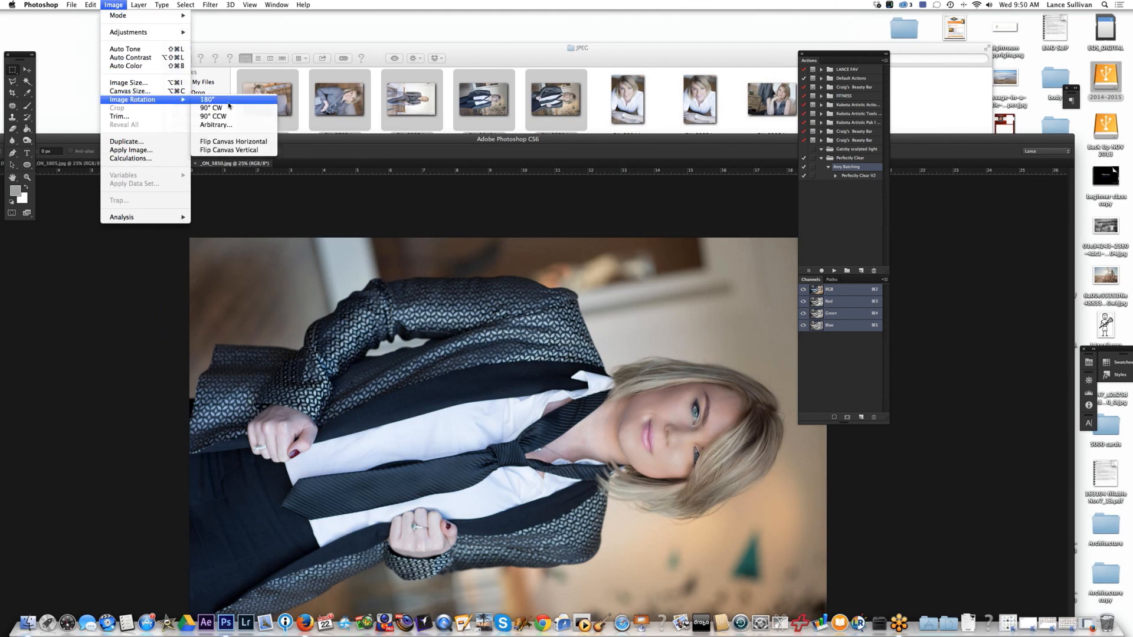
{"action": "left_click", "coordinate": [221, 120]}
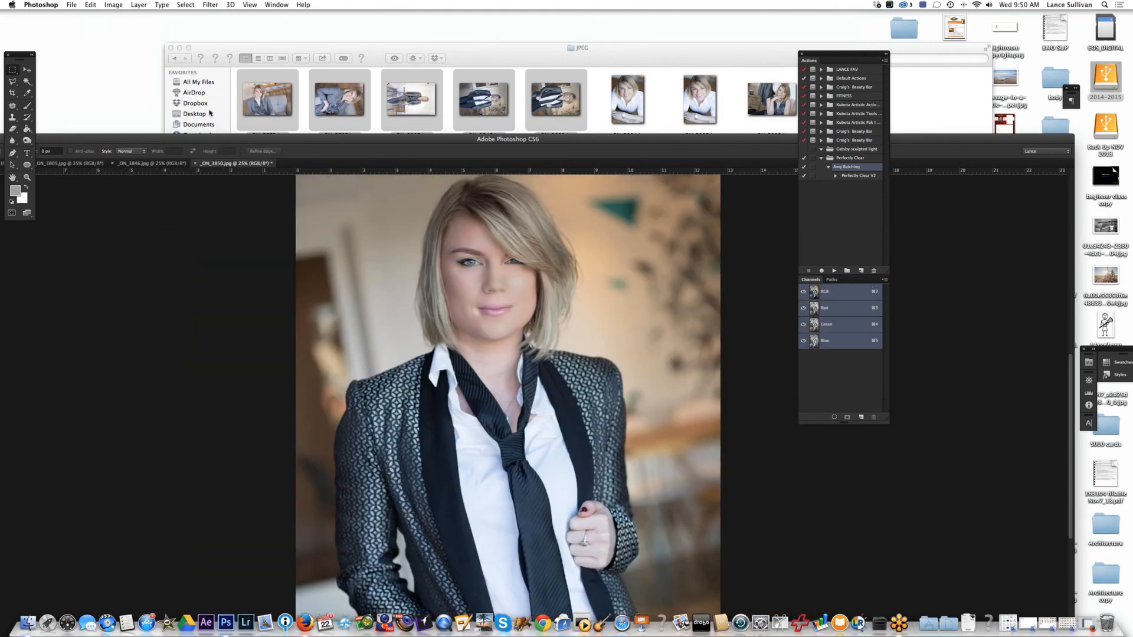
Maximize the window, view the upright _ON_3850.jpg portrait full screen, and close the file with its changes saved.
{"action": "double_click", "coordinate": [456, 144]}
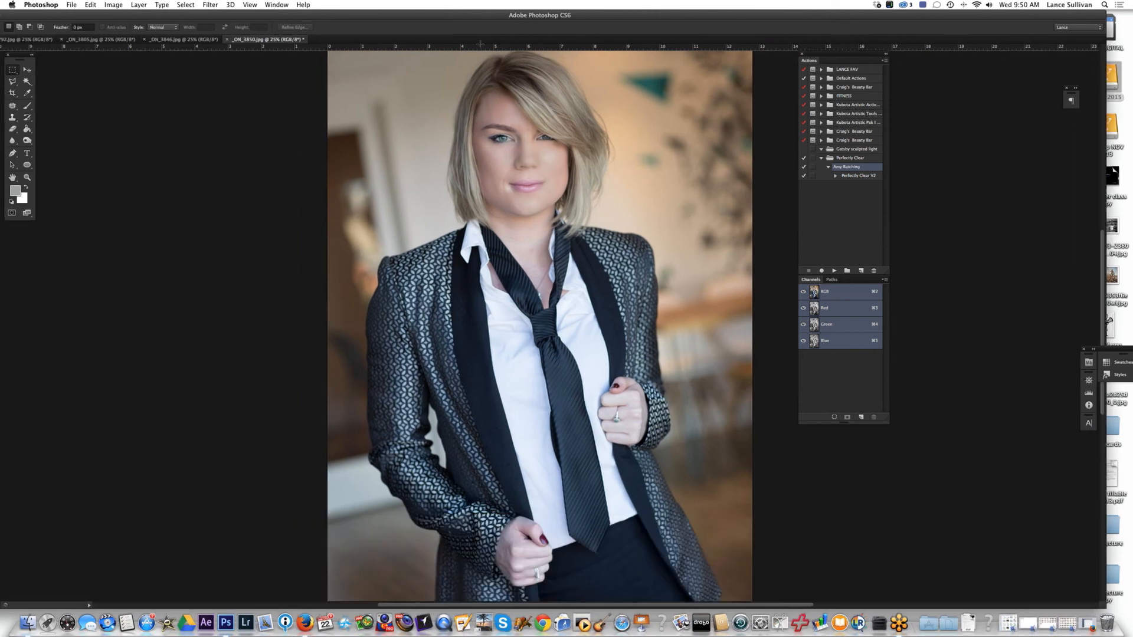
{"action": "key", "text": "f"}
{"action": "key", "text": "f"}
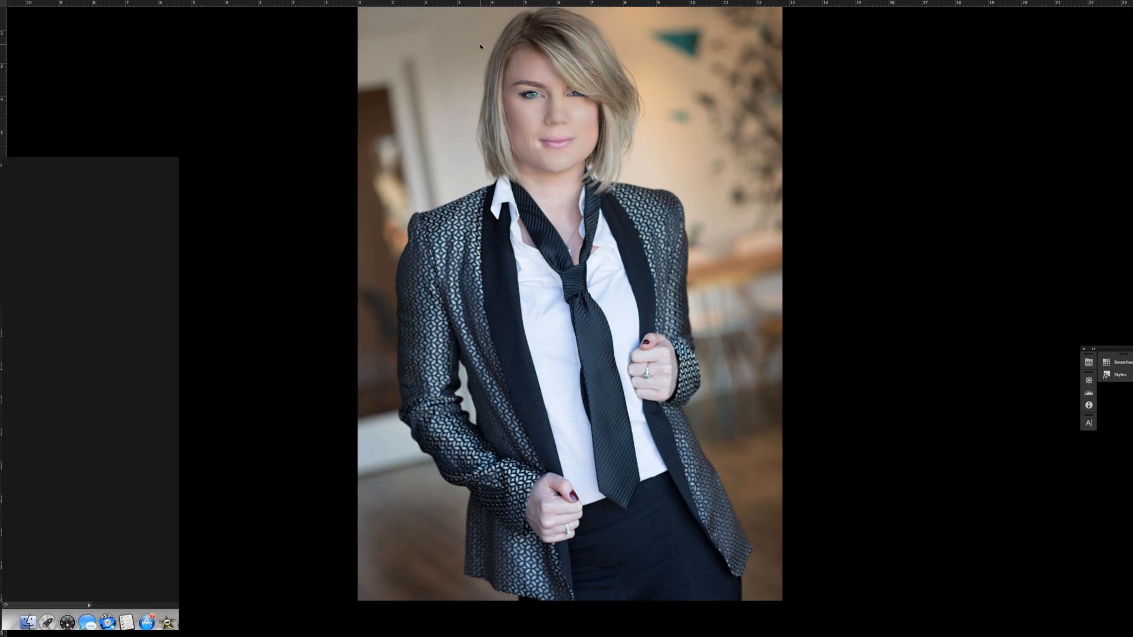
{"action": "key", "text": "f"}
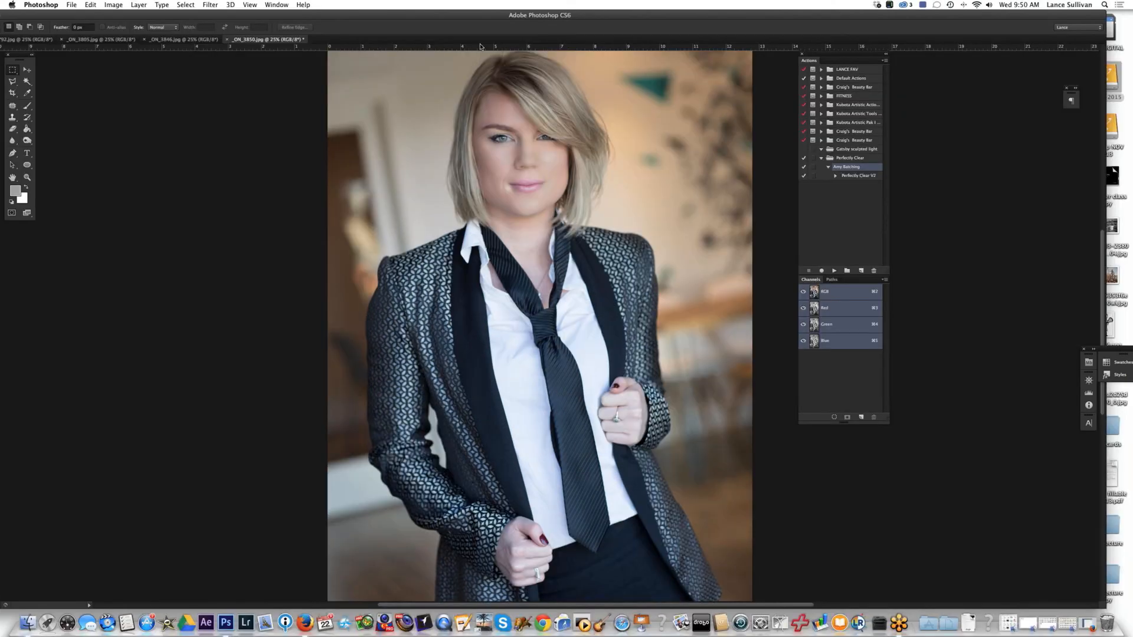
{"action": "key", "text": "super+w"}
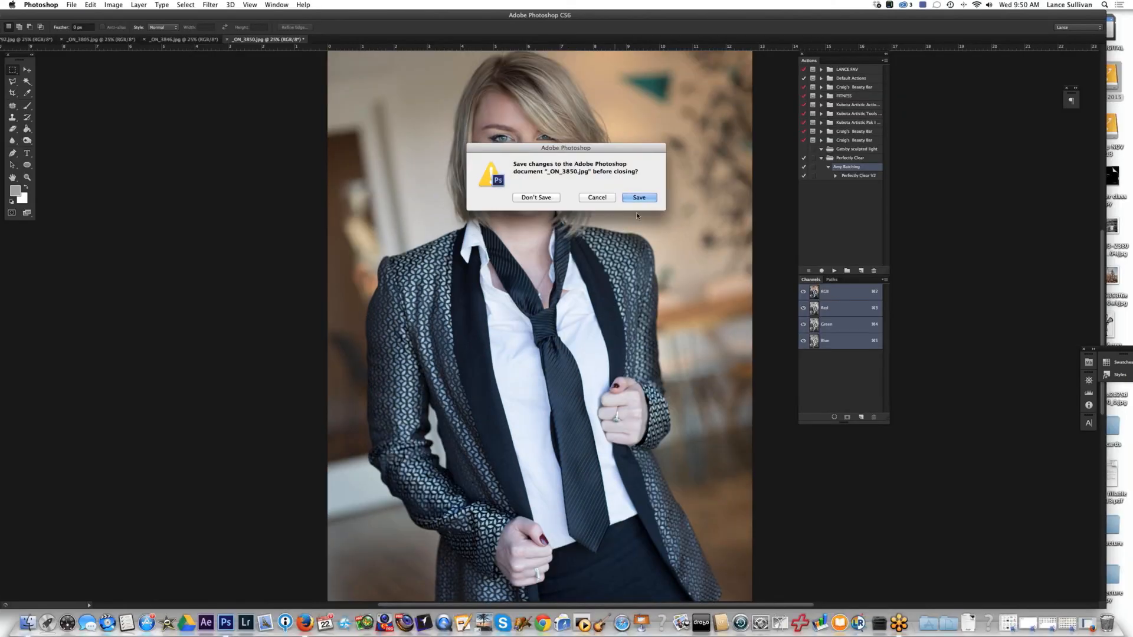
{"action": "key", "text": "Return"}
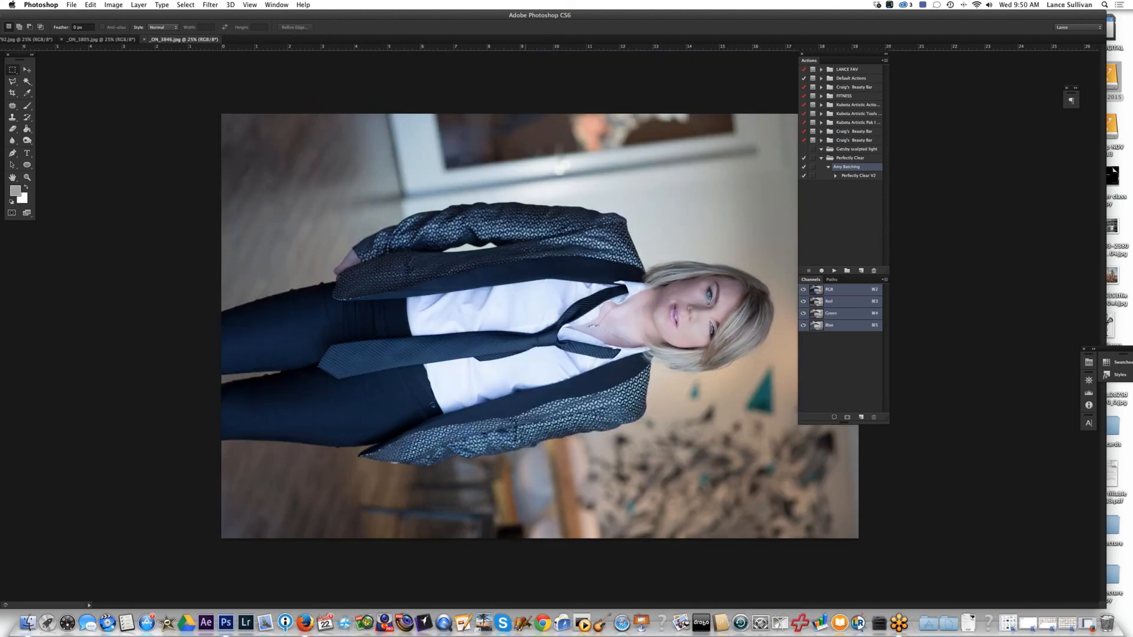
Rotate the _ON_3846.jpg image 90° counterclockwise so the portrait stands upright.
{"action": "left_click", "coordinate": [118, 5]}
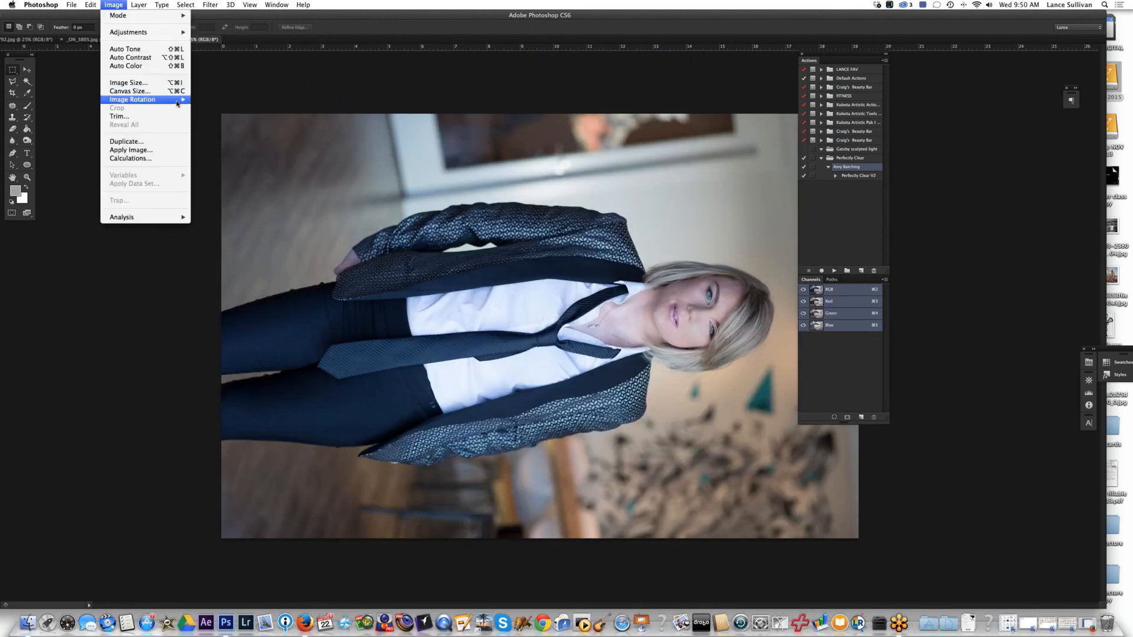
{"action": "mouse_move", "coordinate": [166, 100]}
{"action": "left_click", "coordinate": [217, 116]}
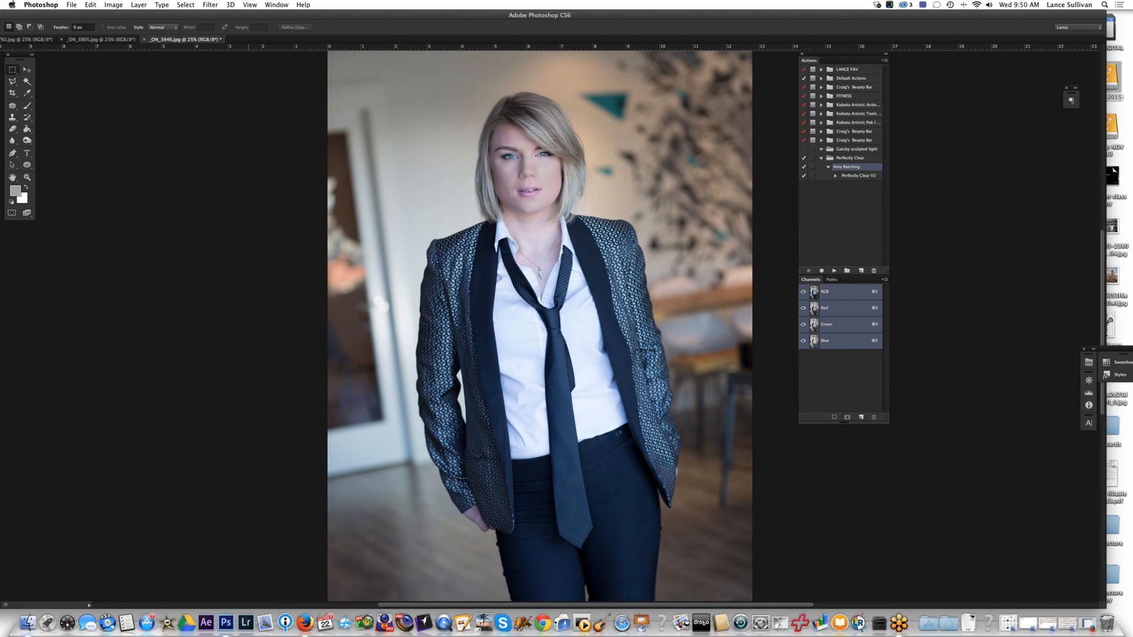
{"action": "left_click", "coordinate": [113, 5]}
{"action": "mouse_move", "coordinate": [165, 100]}
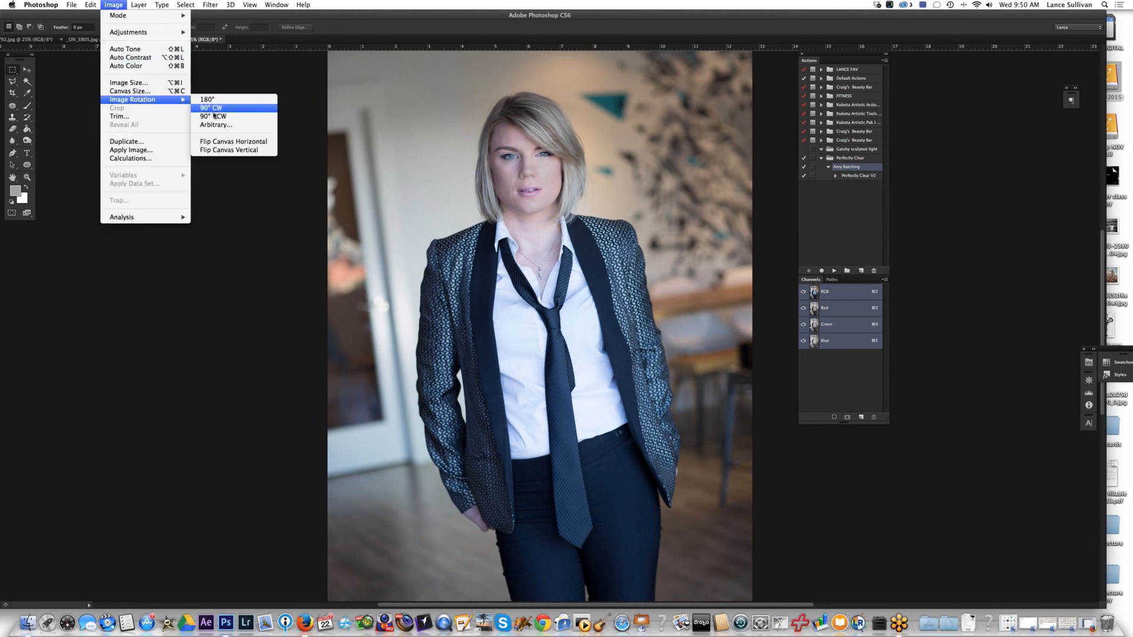
{"action": "left_click", "coordinate": [214, 116]}
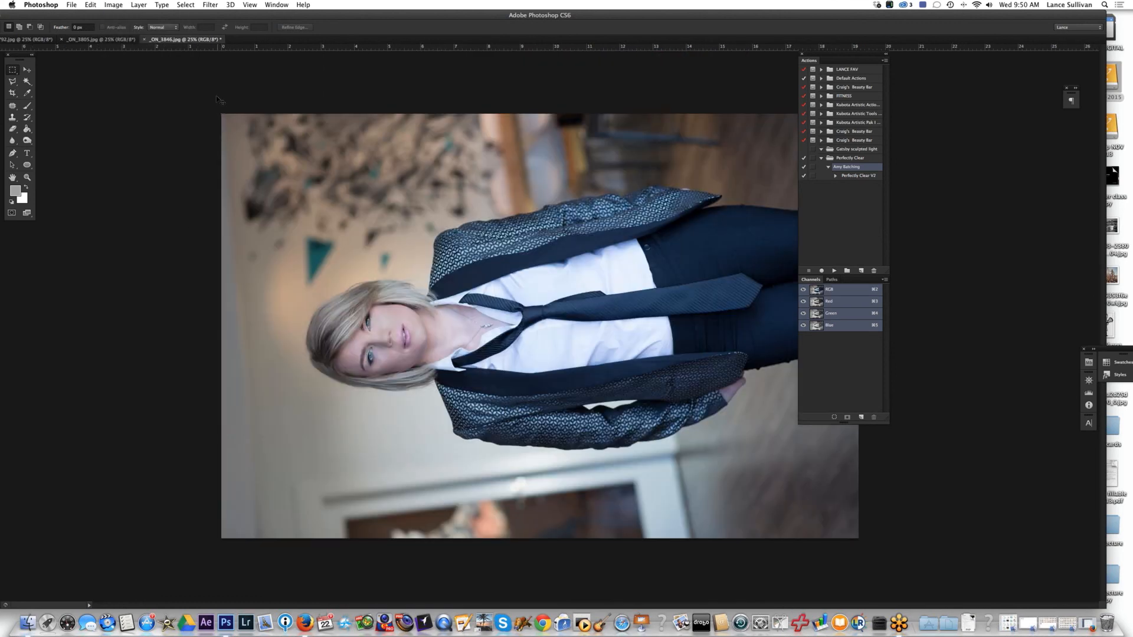
{"action": "key", "text": "super+z"}
Close _ON_3846.jpg and save its changes.
{"action": "key", "text": "super+w"}
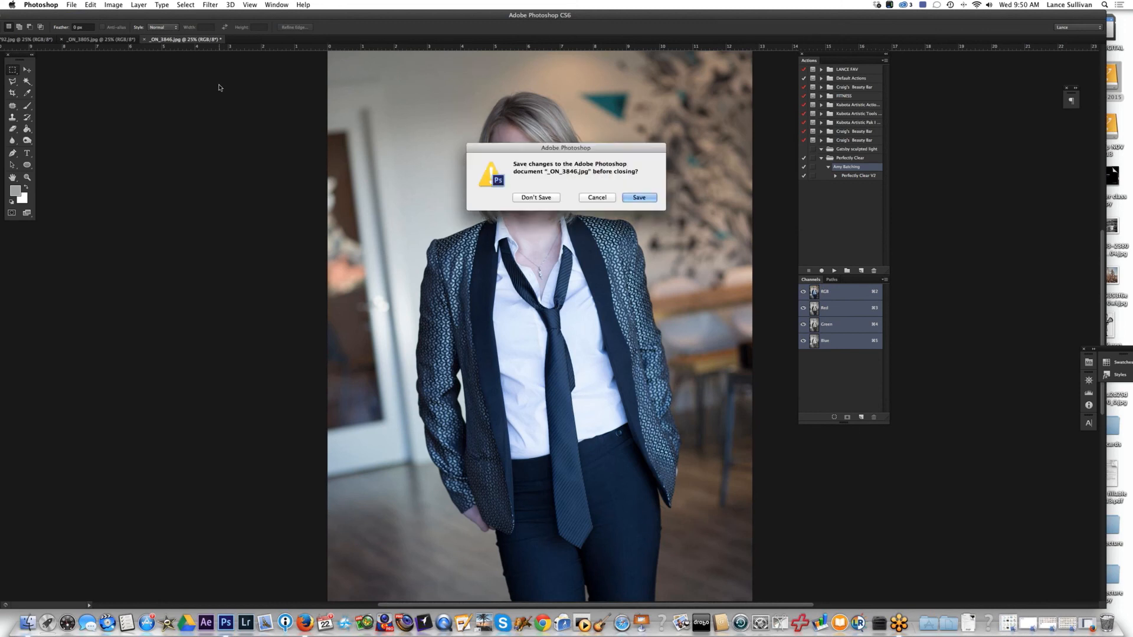
{"action": "key", "text": "Return"}
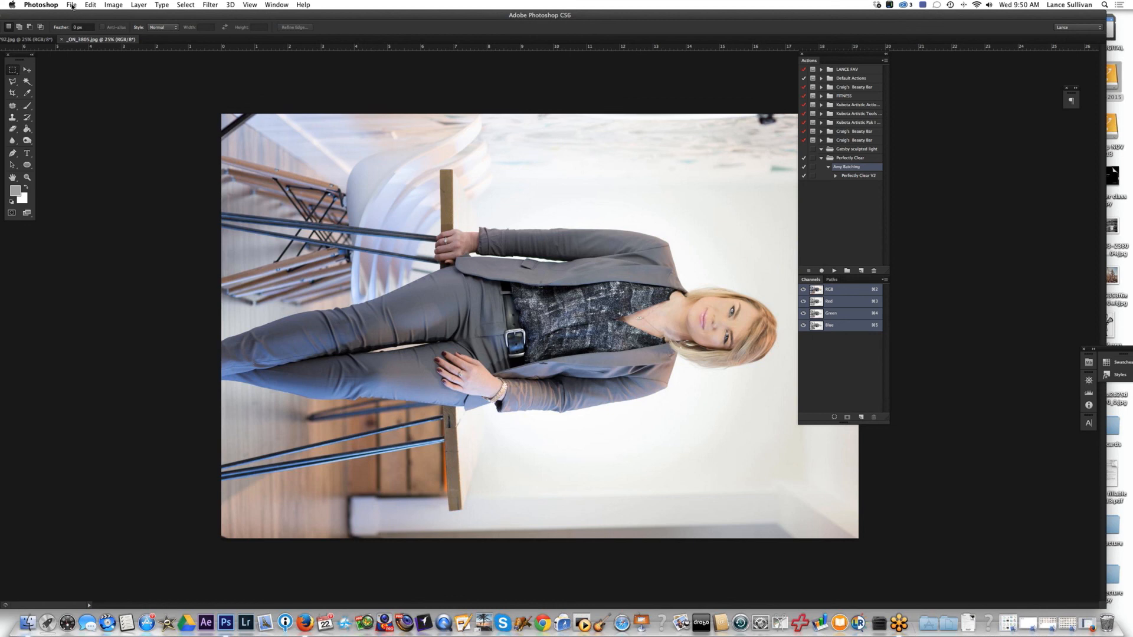
Rotate the _ON_3805.jpg image 90° counterclockwise and close it with its changes saved.
{"action": "left_click", "coordinate": [109, 5]}
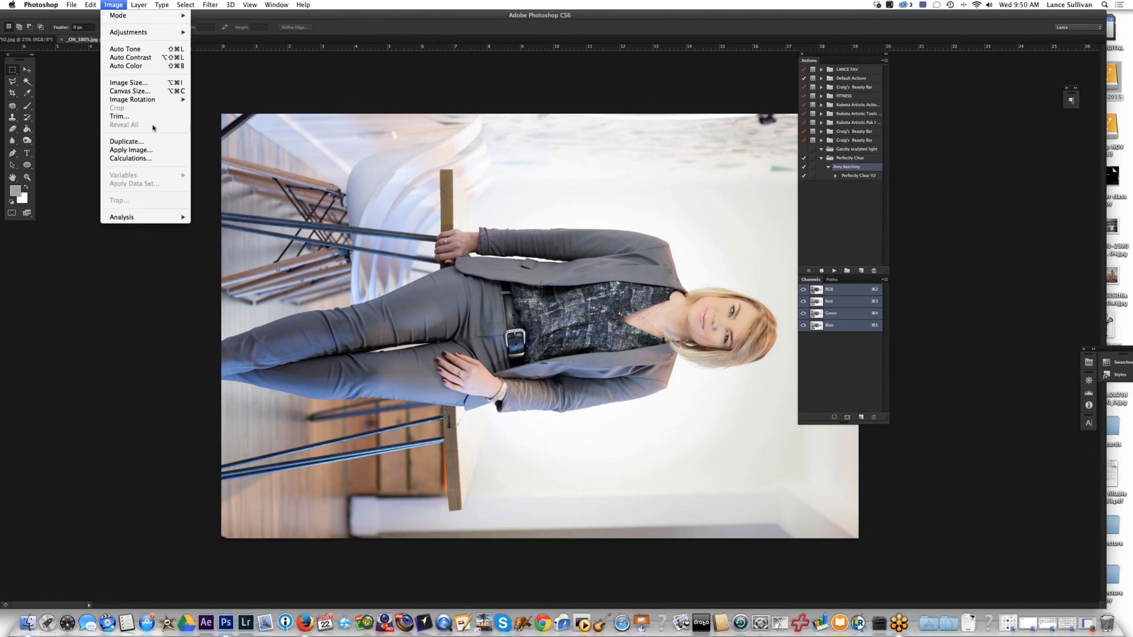
{"action": "mouse_move", "coordinate": [155, 99]}
{"action": "left_click", "coordinate": [220, 117]}
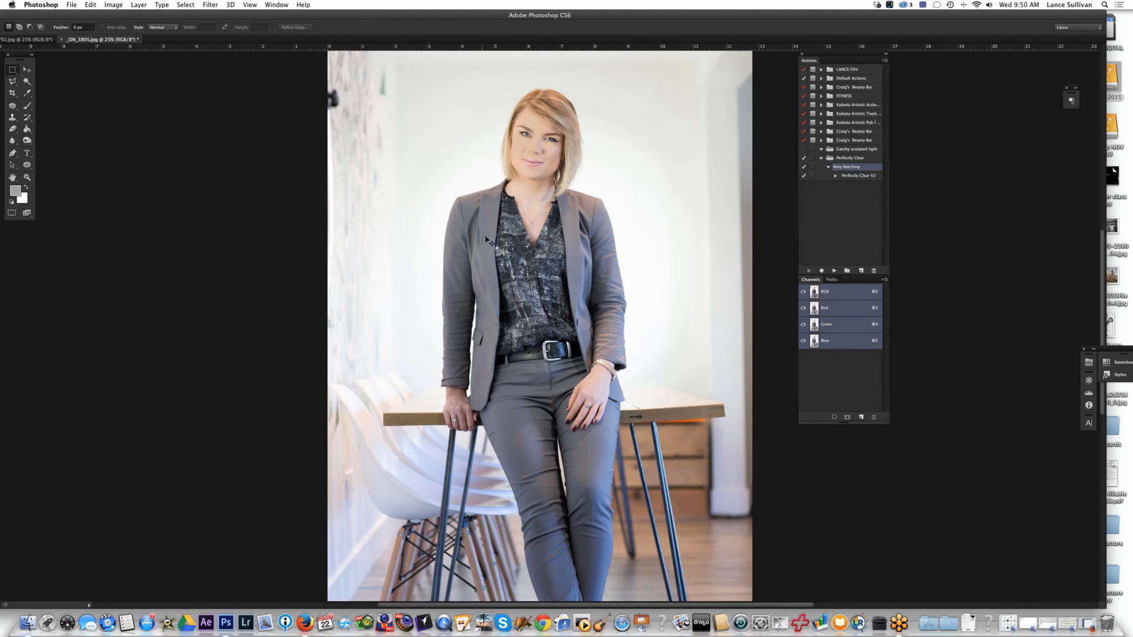
{"action": "key", "text": "super+w"}
{"action": "key", "text": "Return"}
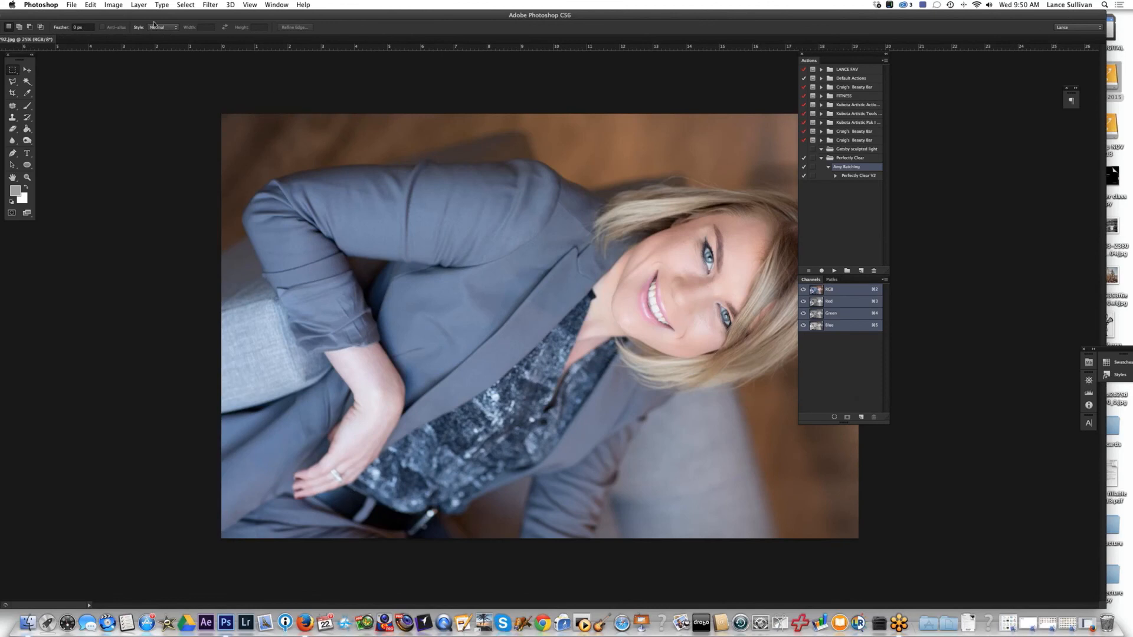
Rotate the _ON_3792.jpg image 90° counterclockwise so the portrait stands upright.
{"action": "left_click", "coordinate": [113, 5]}
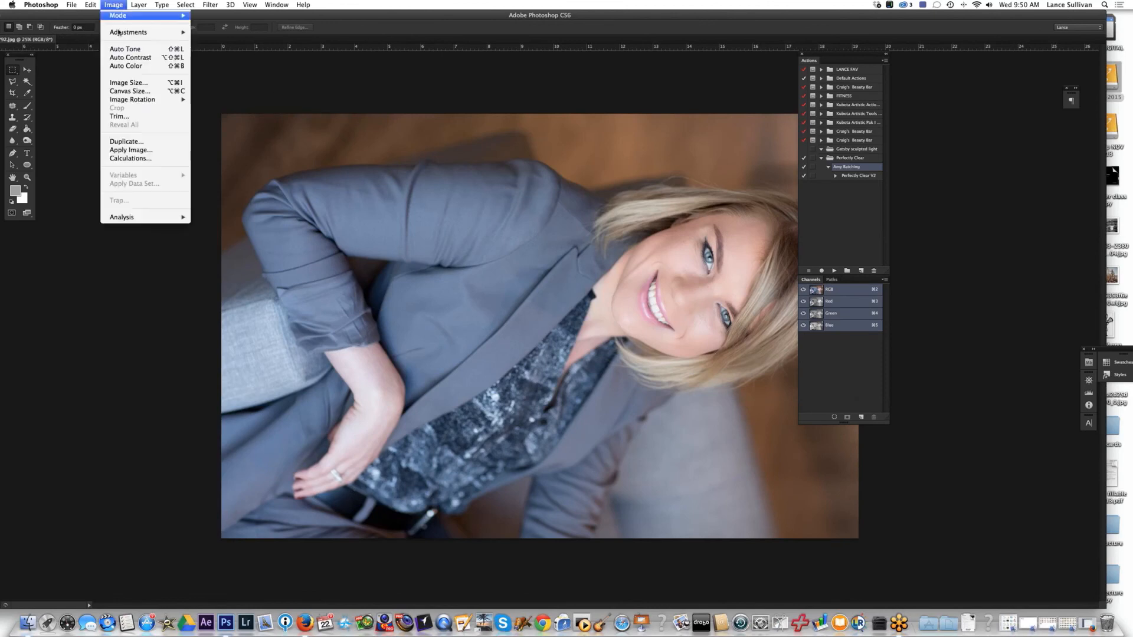
{"action": "mouse_move", "coordinate": [150, 100]}
{"action": "left_click", "coordinate": [225, 119]}
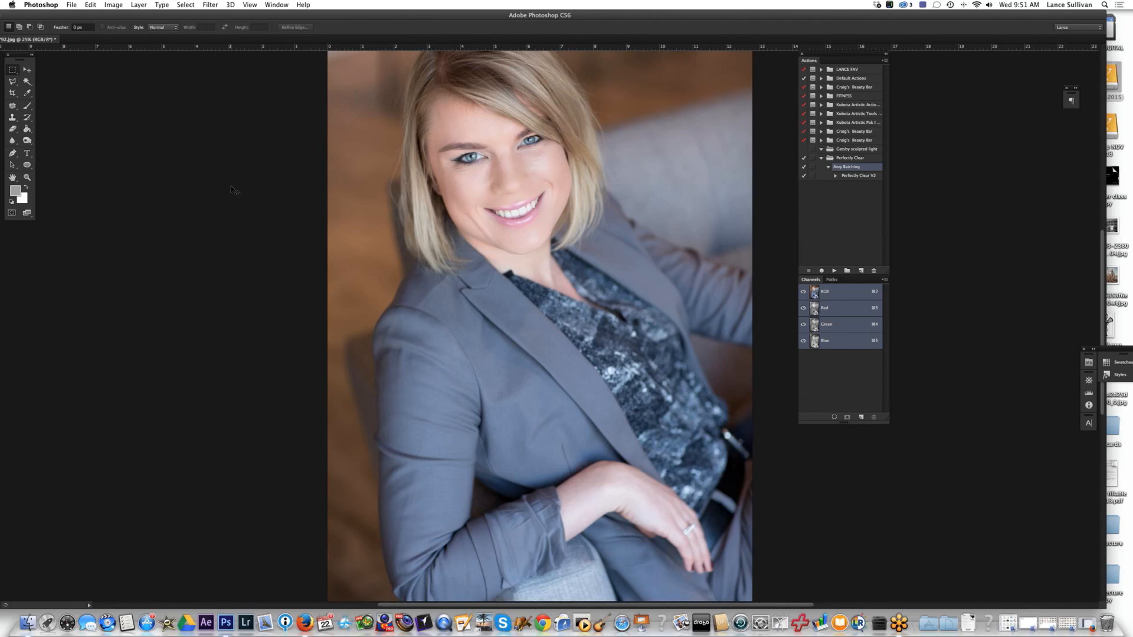
Retouch the small skin blemish on the cheek below the subject's right eye with the Patch tool and deselect the patched area.
{"action": "key", "text": "super+plus"}
{"action": "key", "text": "super+plus"}
{"action": "key", "text": "super+plus"}
{"action": "key", "text": "super+plus"}
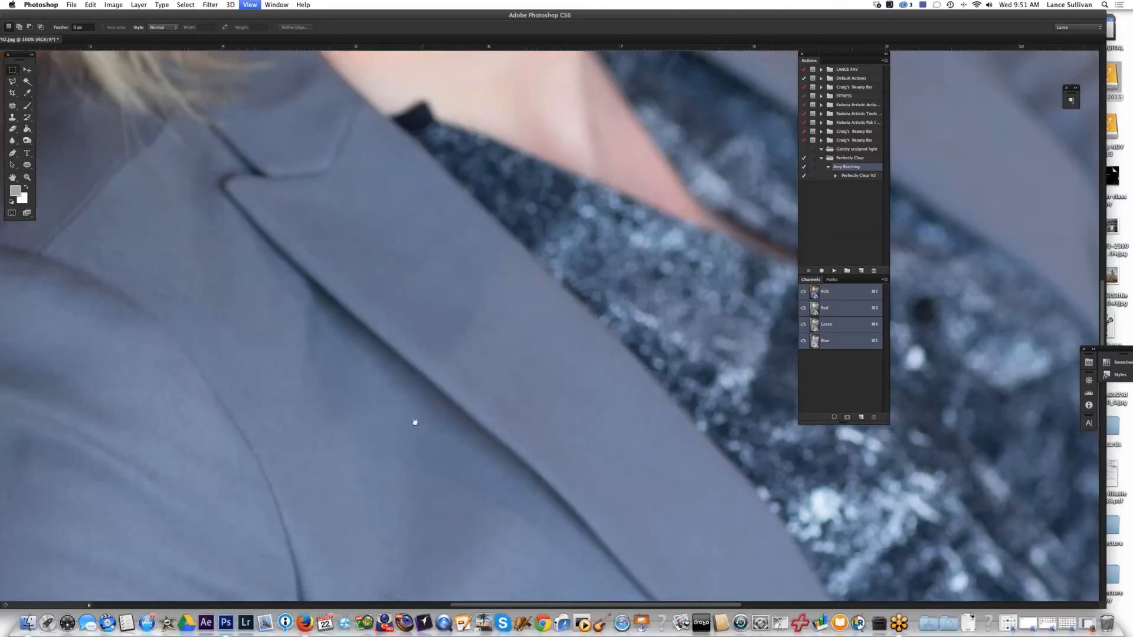
{"action": "left_click_drag", "start_coordinate": [429, 216], "coordinate": [446, 423]}
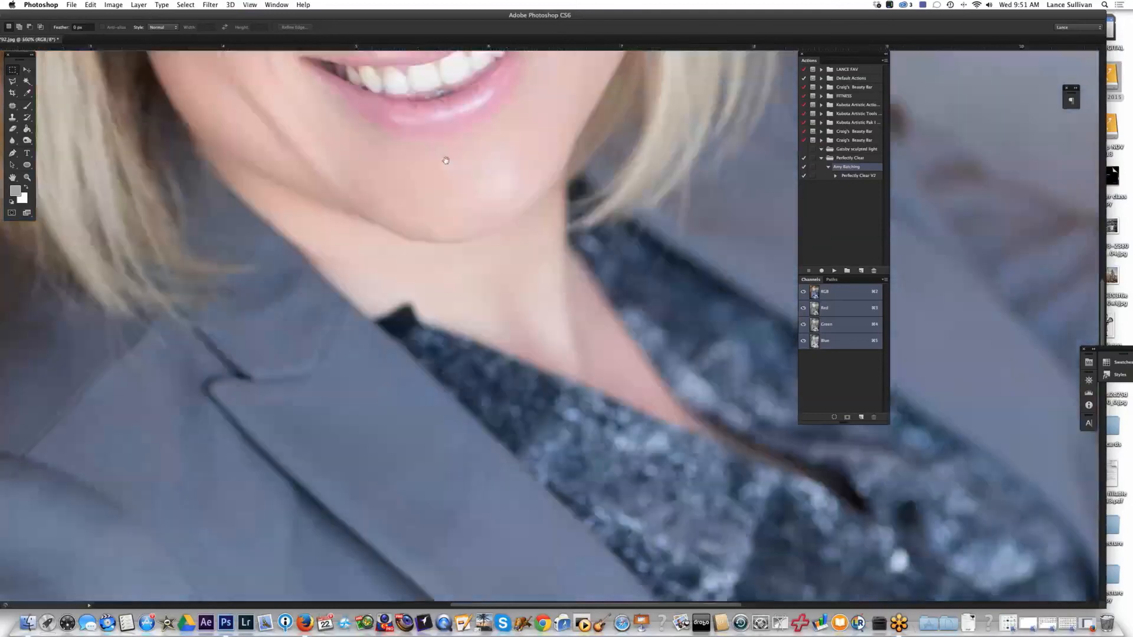
{"action": "left_click_drag", "start_coordinate": [536, 217], "coordinate": [521, 445]}
{"action": "left_click_drag", "start_coordinate": [504, 118], "coordinate": [587, 462]}
{"action": "left_click_drag", "start_coordinate": [521, 392], "coordinate": [539, 311]}
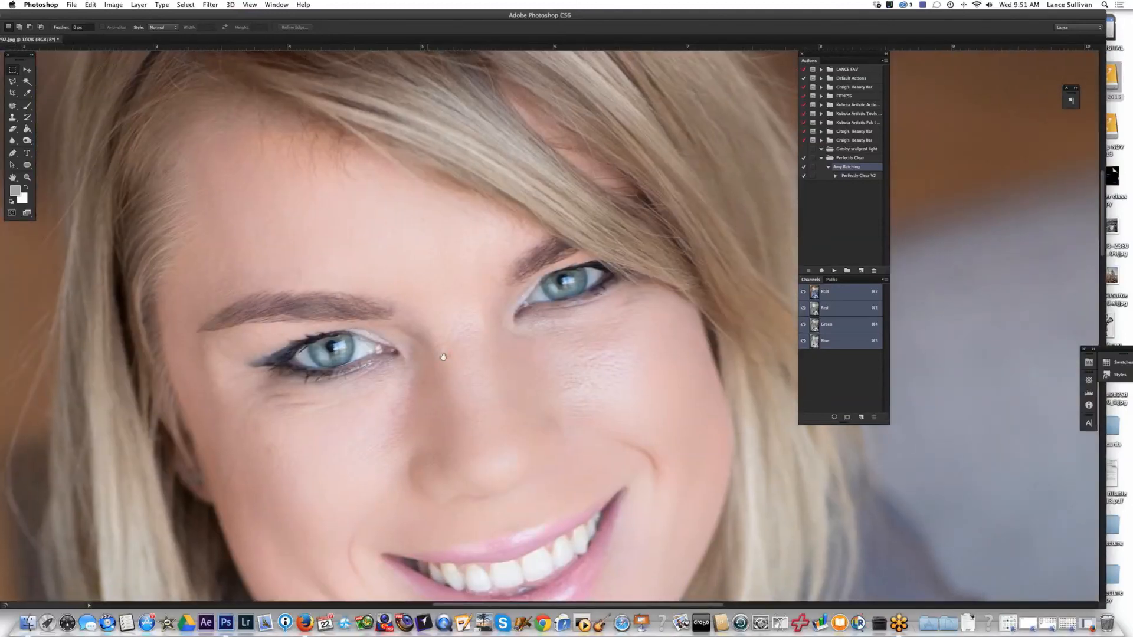
{"action": "key", "text": "j"}
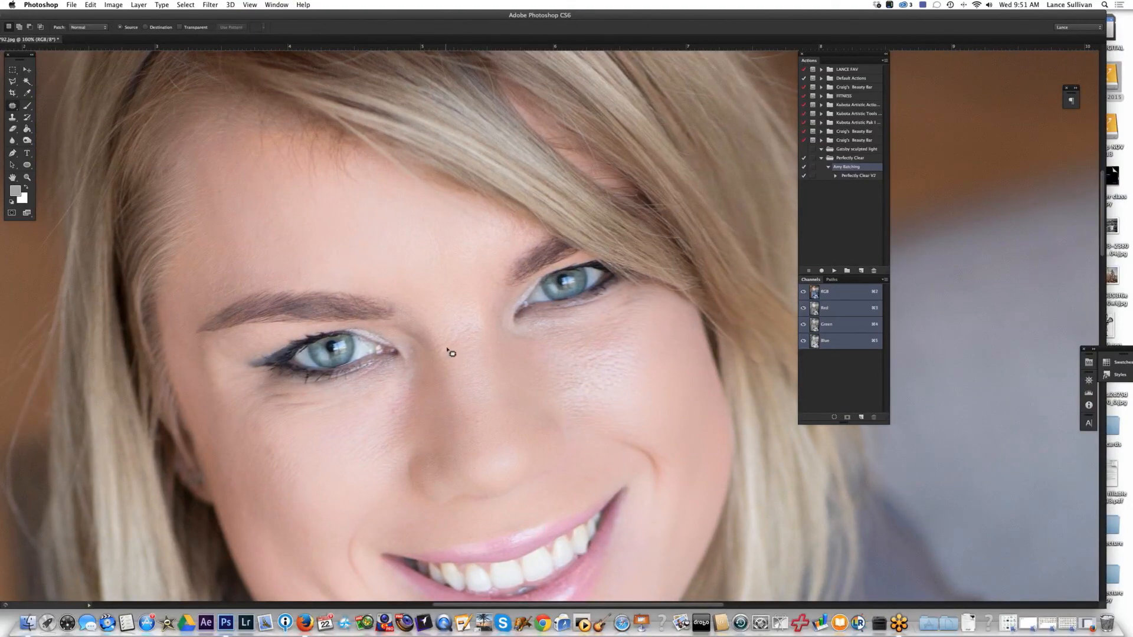
{"action": "left_click_drag", "start_coordinate": [447, 348], "coordinate": [447, 348]}
{"action": "mouse_move", "coordinate": [275, 449]}
{"action": "left_mouse_down"}
{"action": "mouse_move", "coordinate": [280, 463]}
{"action": "mouse_move", "coordinate": [314, 452]}
{"action": "left_mouse_up"}
{"action": "key", "text": "super+d"}
Reset and swap the foreground and background colors, and run the eye color action from the LANCE FAV set.
{"action": "key", "text": "d"}
{"action": "key", "text": "x"}
{"action": "key", "text": "F6"}
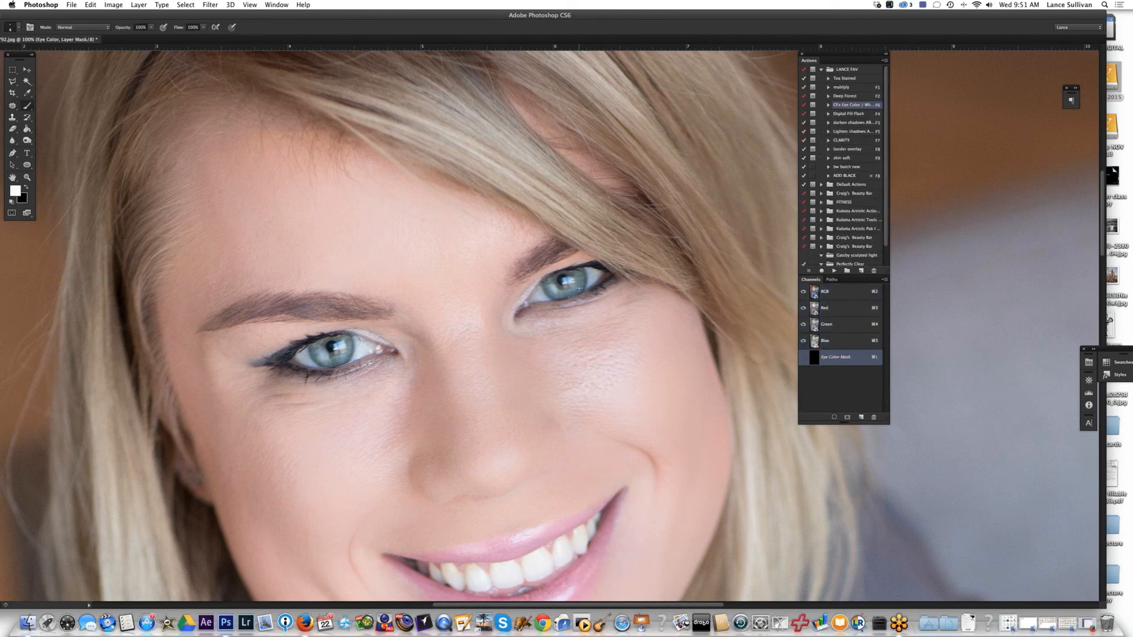
Paint white over the iris on the Eye Color layer mask to reveal the eye color effect.
{"action": "mouse_move", "coordinate": [569, 288]}
{"action": "left_mouse_down"}
{"action": "mouse_move", "coordinate": [593, 288]}
{"action": "mouse_move", "coordinate": [583, 288]}
{"action": "left_mouse_up"}
{"action": "key", "text": "super+plus"}
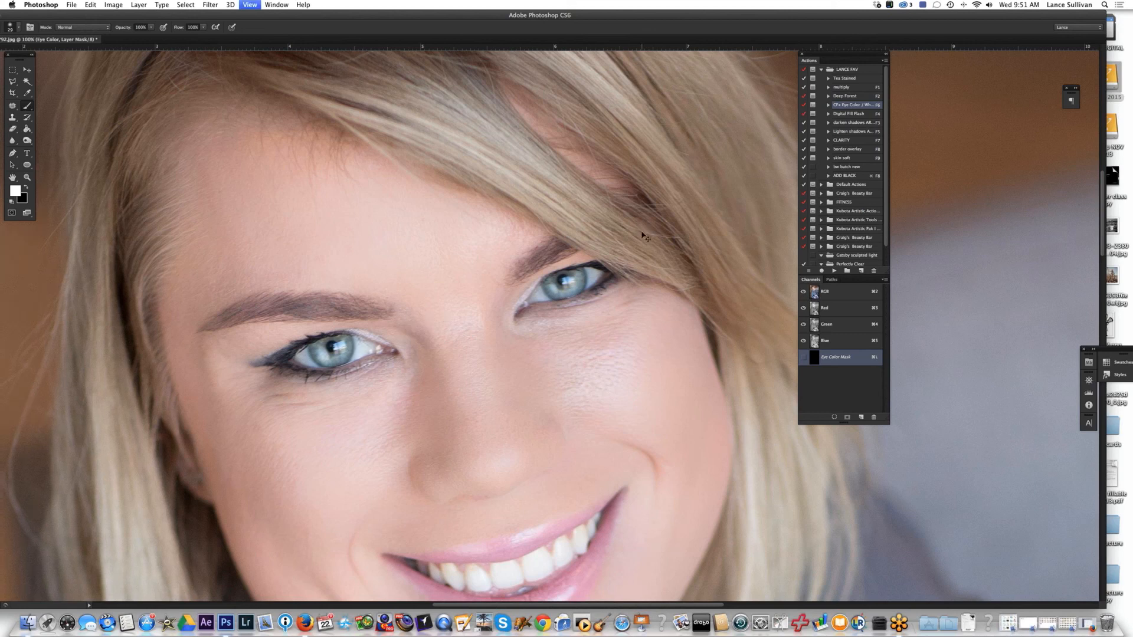
{"action": "key", "text": "super+minus"}
{"action": "key", "text": "super+minus"}
{"action": "key", "text": "super+minus"}
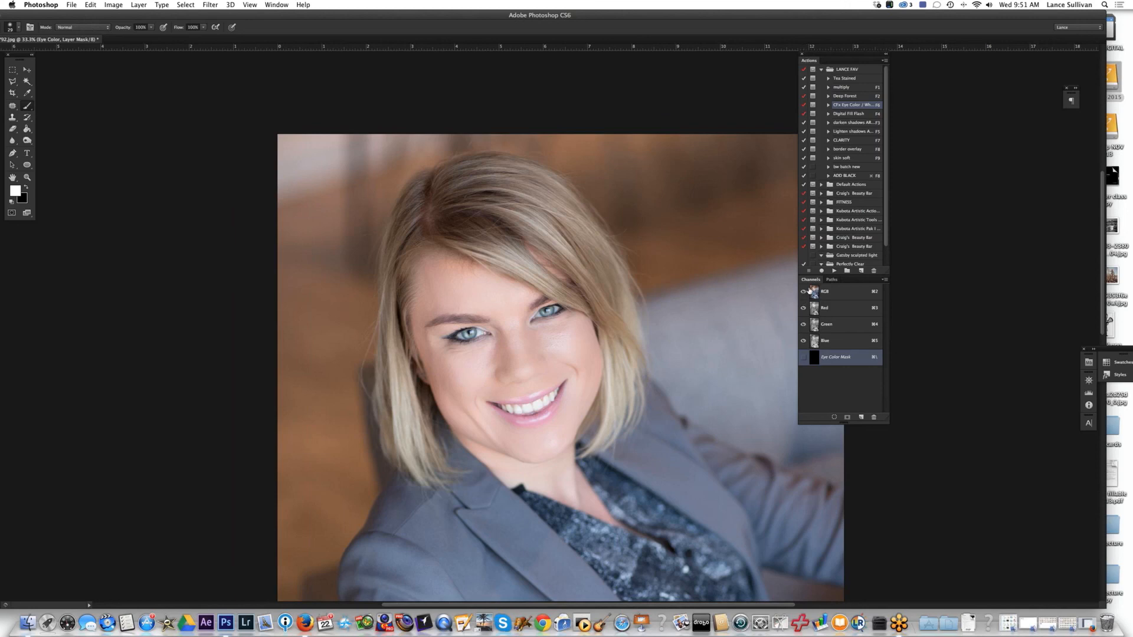
Separate the Actions panel from the Channels panel, then show the Layers panel and place it fully within view.
{"action": "left_click_drag", "start_coordinate": [833, 62], "coordinate": [920, 62]}
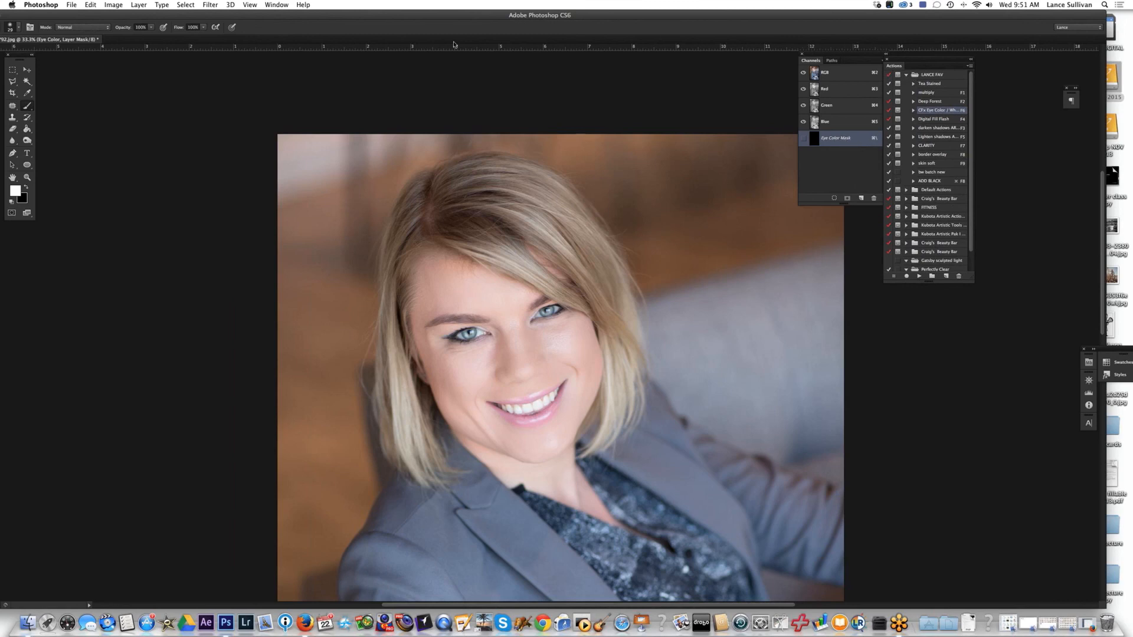
{"action": "left_click", "coordinate": [276, 4]}
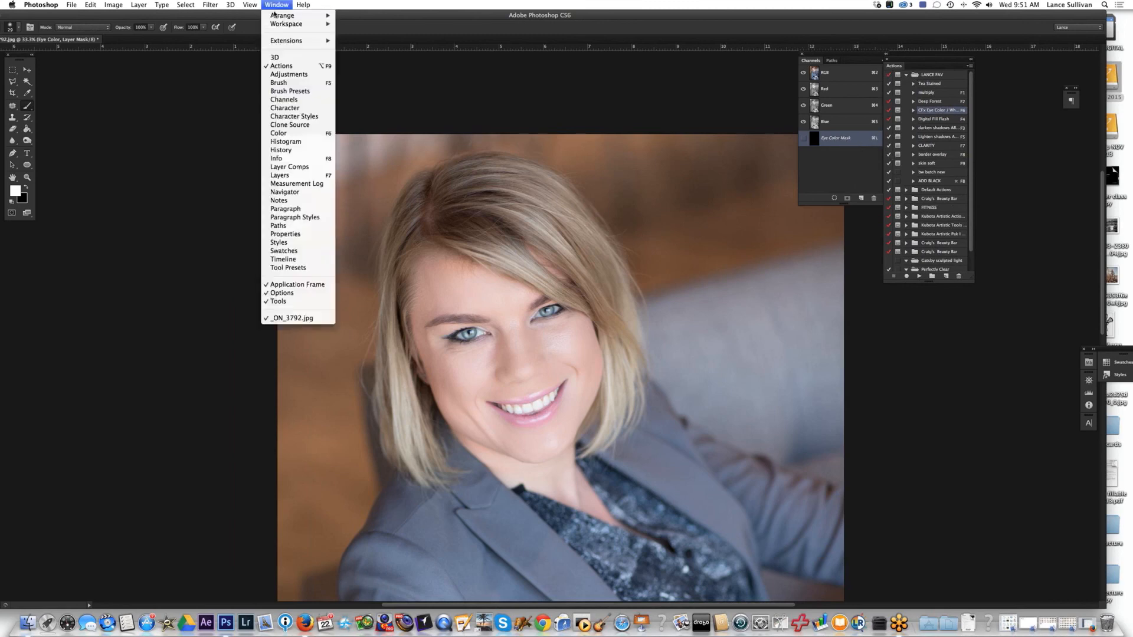
{"action": "left_click", "coordinate": [290, 175]}
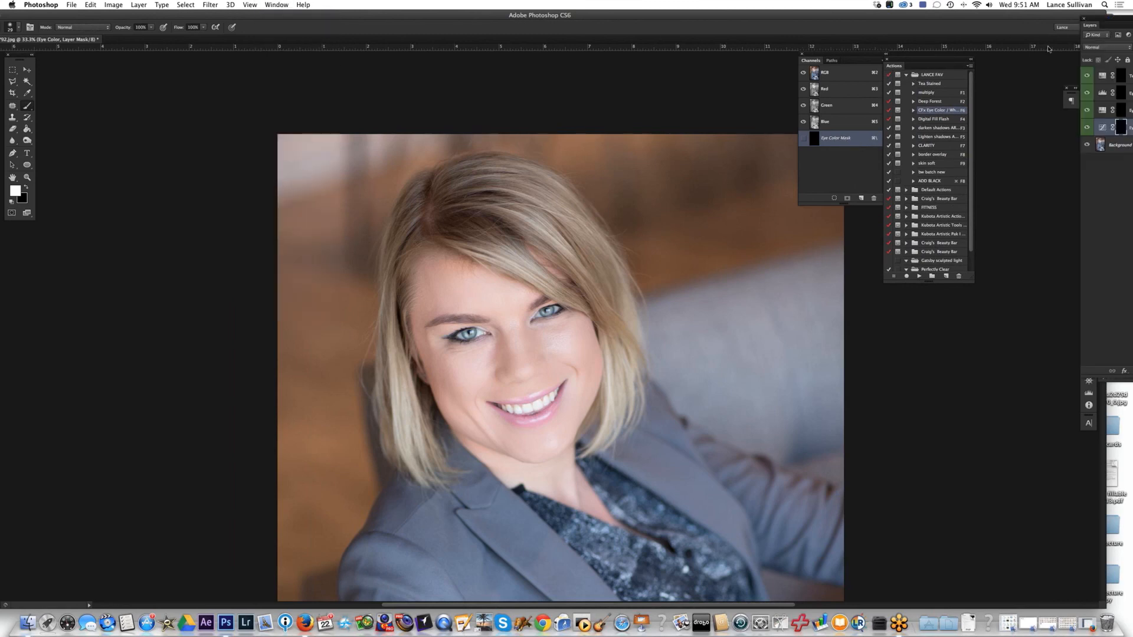
{"action": "left_click_drag", "start_coordinate": [1119, 26], "coordinate": [986, 30]}
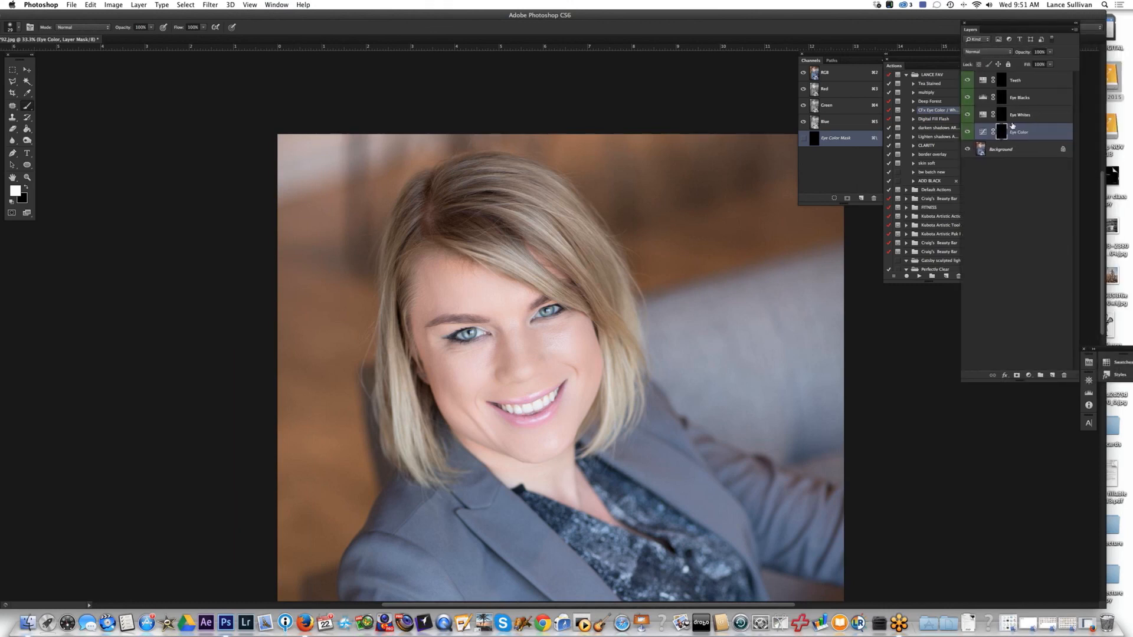
Compare the portrait with the Eye Color layer hidden and shown.
{"action": "left_click", "coordinate": [967, 135]}
{"action": "left_click", "coordinate": [967, 133]}
{"action": "left_click", "coordinate": [967, 132]}
{"action": "left_click", "coordinate": [965, 132]}
{"action": "left_click", "coordinate": [966, 132]}
{"action": "left_click", "coordinate": [966, 133]}
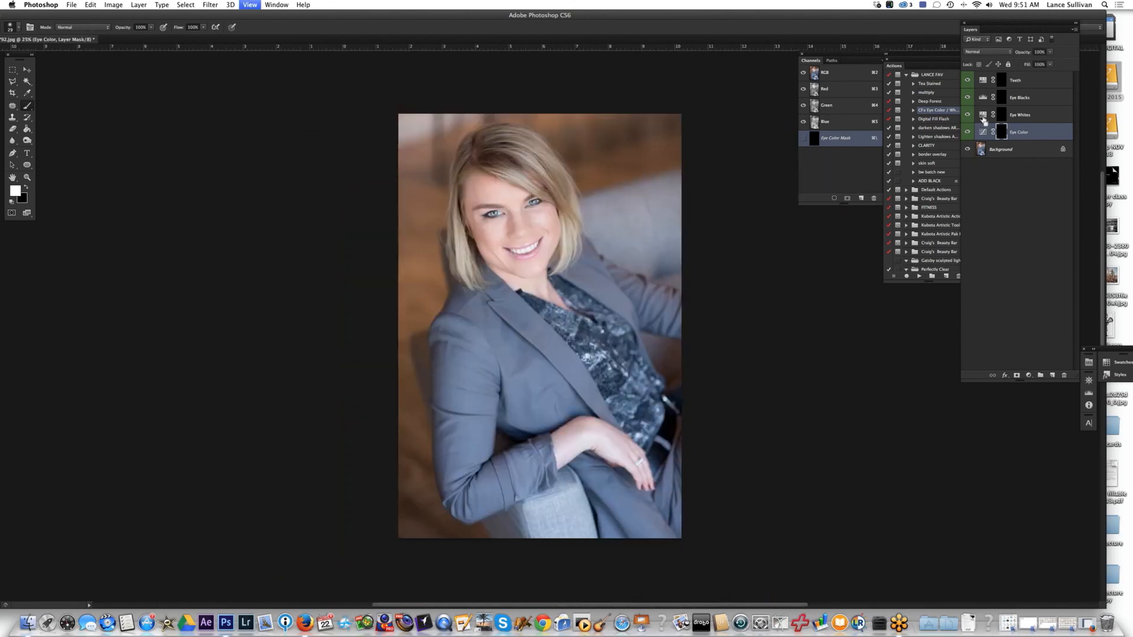
Run the multiply action and set up a very large brush with 49% opacity and 58% flow.
{"action": "key", "text": "F2"}
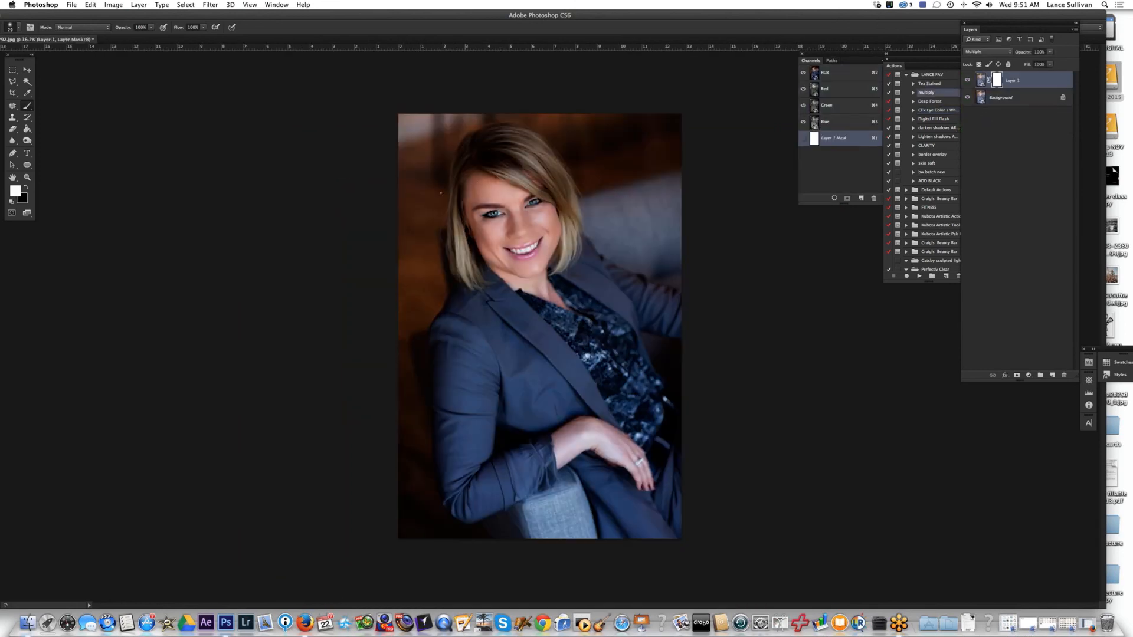
{"action": "right_click", "coordinate": [397, 265]}
{"action": "left_click", "coordinate": [464, 263]}
{"action": "left_click_drag", "start_coordinate": [494, 240], "coordinate": [598, 242]}
{"action": "left_click_drag", "start_coordinate": [124, 27], "coordinate": [106, 28]}
{"action": "left_click_drag", "start_coordinate": [180, 28], "coordinate": [115, 28]}
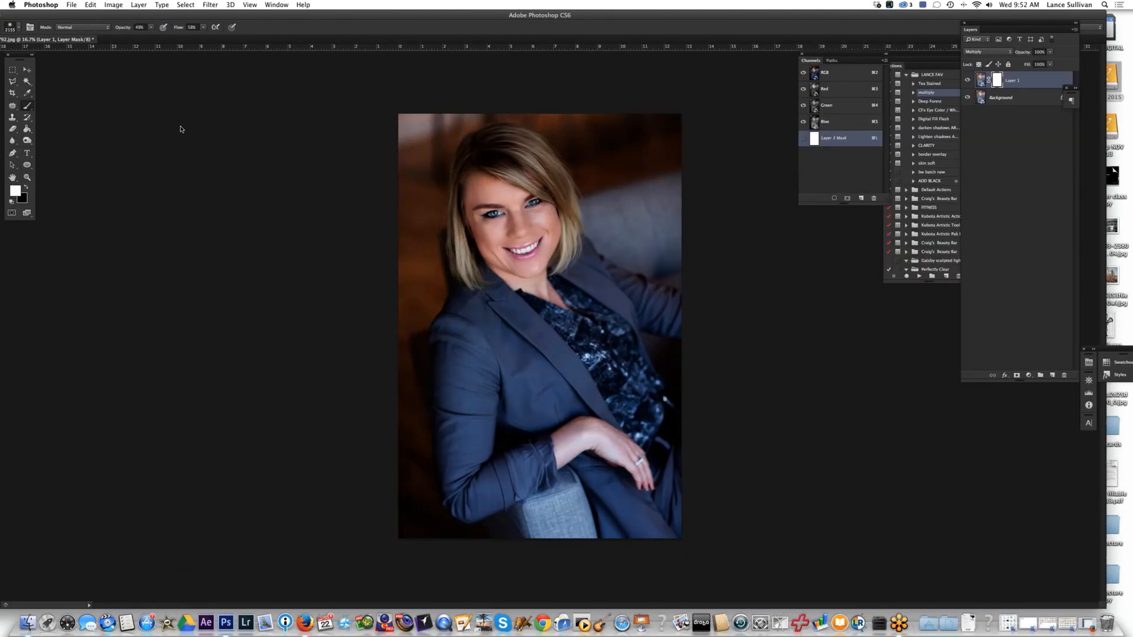
Paint black on the multiply layer's mask over the subject's face, hair and suit to lift the darkening there.
{"action": "key", "text": "x"}
{"action": "mouse_move", "coordinate": [496, 172]}
{"action": "left_mouse_down"}
{"action": "mouse_move", "coordinate": [480, 242]}
{"action": "mouse_move", "coordinate": [478, 425]}
{"action": "mouse_move", "coordinate": [567, 472]}
{"action": "mouse_move", "coordinate": [531, 196]}
{"action": "mouse_move", "coordinate": [519, 229]}
{"action": "left_mouse_up"}
{"action": "mouse_move", "coordinate": [564, 313]}
{"action": "left_mouse_down"}
{"action": "mouse_move", "coordinate": [599, 507]}
{"action": "mouse_move", "coordinate": [568, 331]}
{"action": "mouse_move", "coordinate": [539, 370]}
{"action": "mouse_move", "coordinate": [589, 366]}
{"action": "left_mouse_up"}
{"action": "mouse_move", "coordinate": [529, 206]}
{"action": "left_mouse_down"}
{"action": "mouse_move", "coordinate": [579, 199]}
{"action": "mouse_move", "coordinate": [493, 429]}
{"action": "mouse_move", "coordinate": [581, 343]}
{"action": "mouse_move", "coordinate": [554, 237]}
{"action": "mouse_move", "coordinate": [523, 190]}
{"action": "left_mouse_up"}
{"action": "left_click_drag", "start_coordinate": [554, 235], "coordinate": [515, 229]}
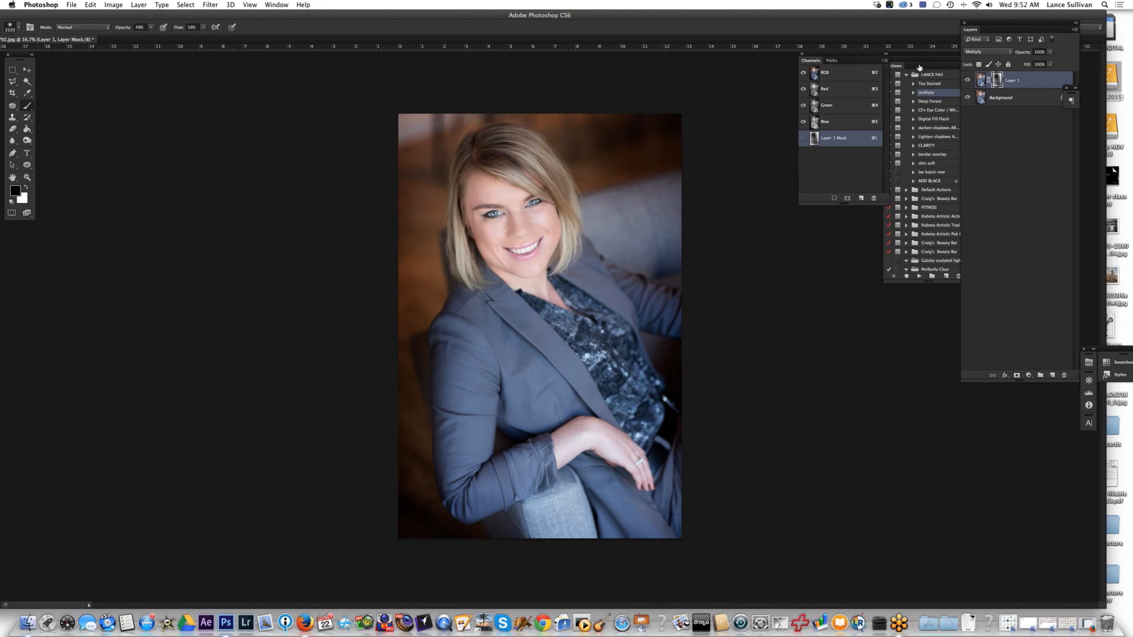
Compare the portrait with and without the multiply layer, and view it in full screen mode.
{"action": "left_click", "coordinate": [968, 80]}
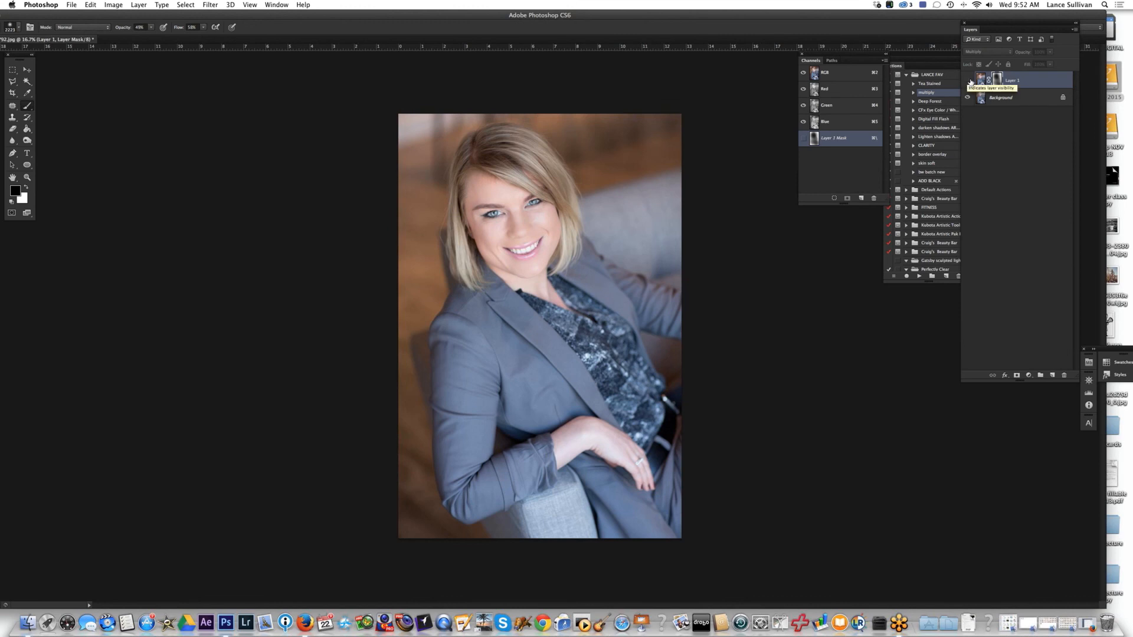
{"action": "left_click", "coordinate": [968, 81]}
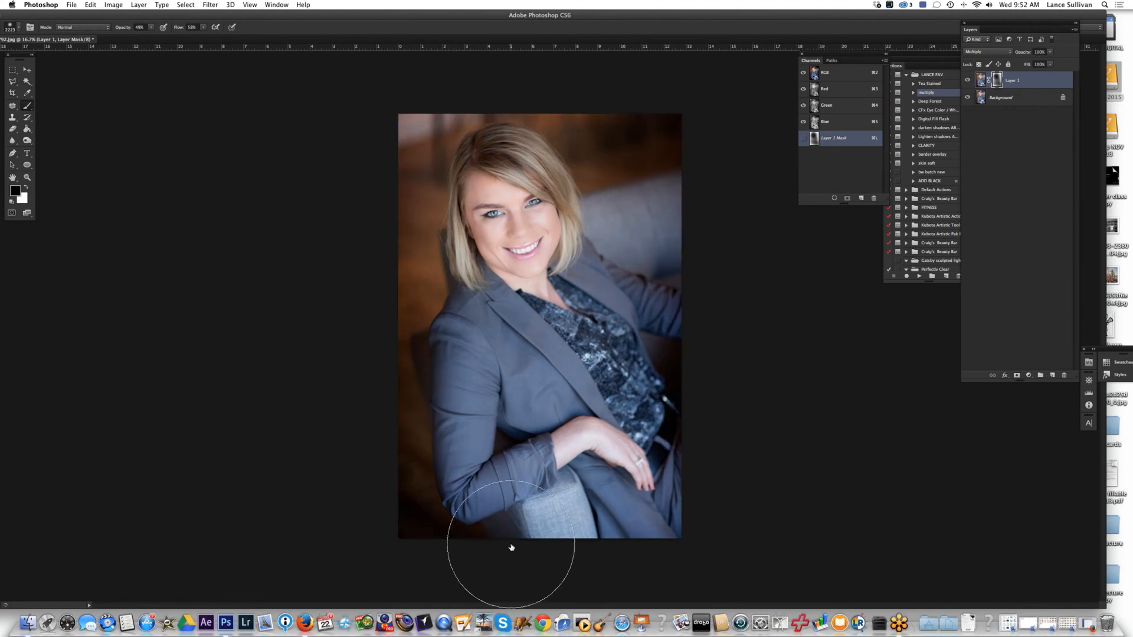
{"action": "key", "text": "f"}
{"action": "key", "text": "f"}
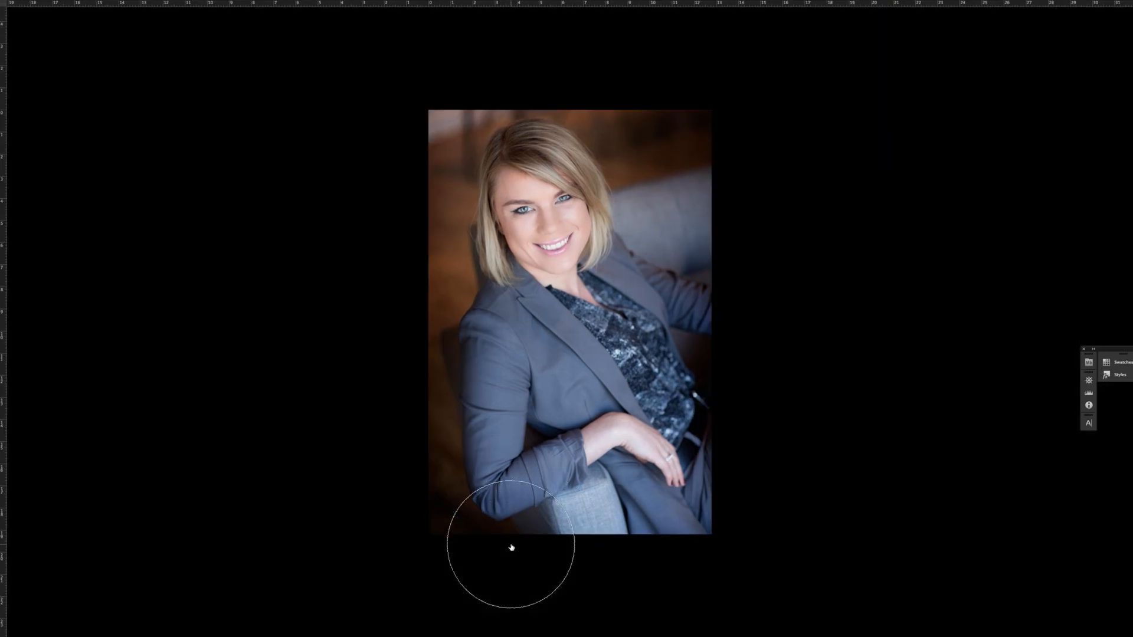
{"action": "key", "text": "f"}
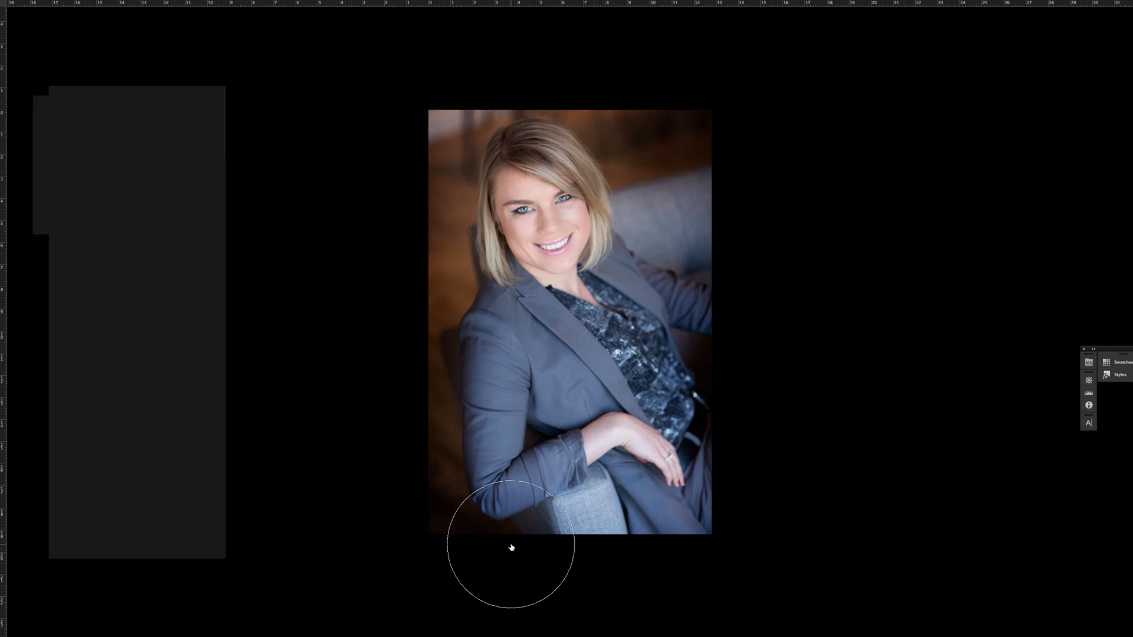
{"action": "key", "text": "f"}
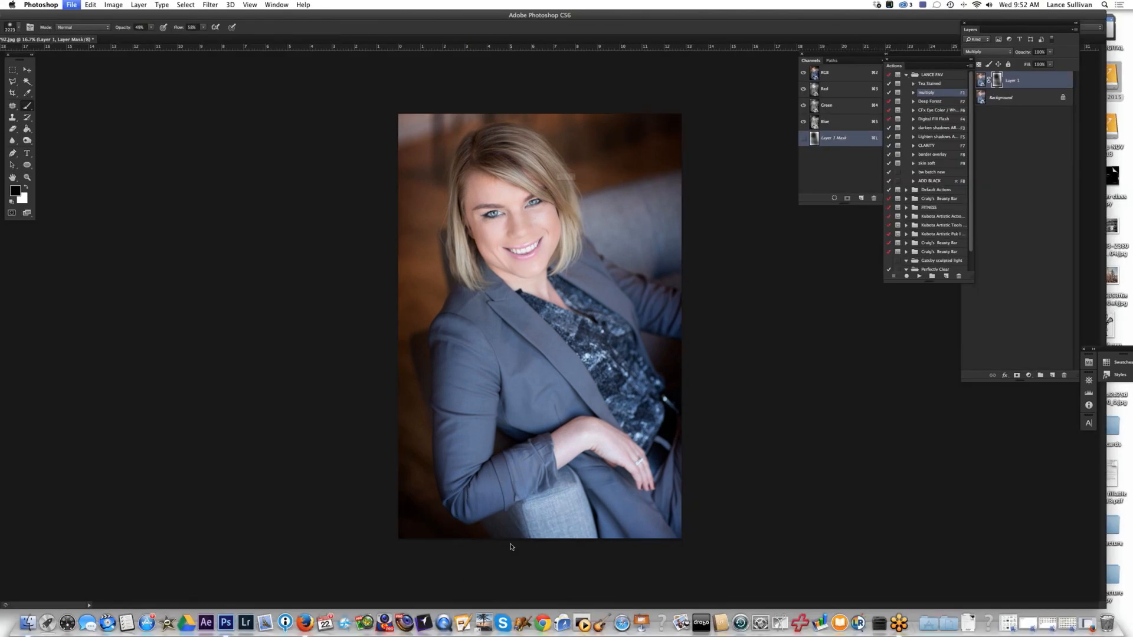
Merge the visible layers of _ON_3792.jpg and close it with its changes saved.
{"action": "key", "text": "super+w"}
{"action": "left_click", "coordinate": [596, 196]}
{"action": "key", "text": "super+shift+e"}
{"action": "key", "text": "super+w"}
{"action": "key", "text": "Return"}
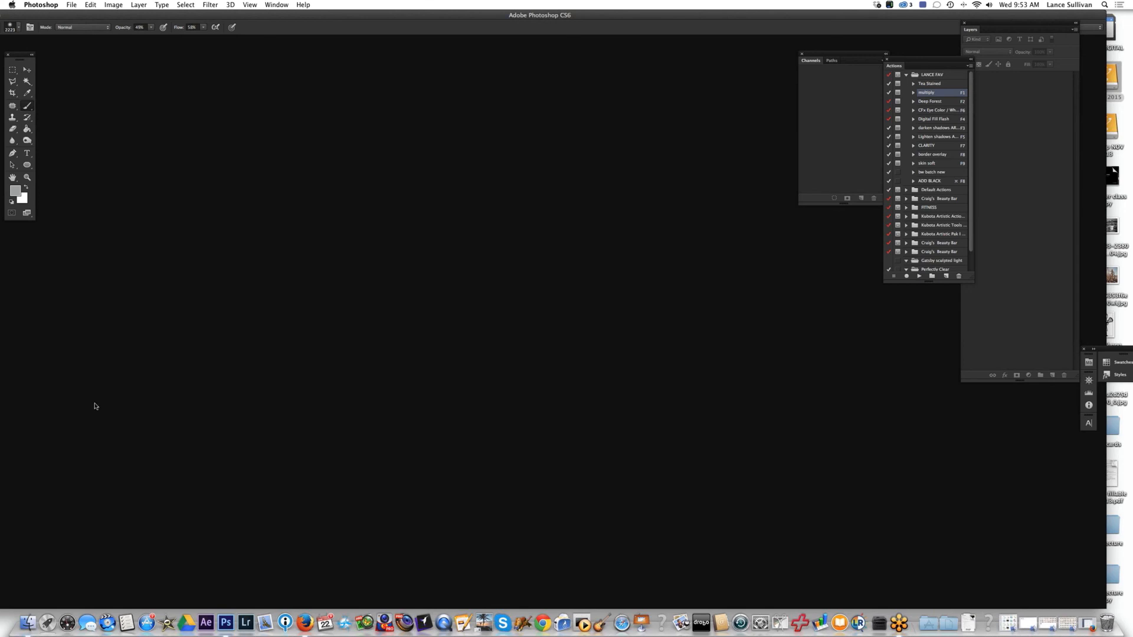
Bring up the JPEG folder window in Finder, close it and switch back to Photoshop.
{"action": "left_click", "coordinate": [304, 611]}
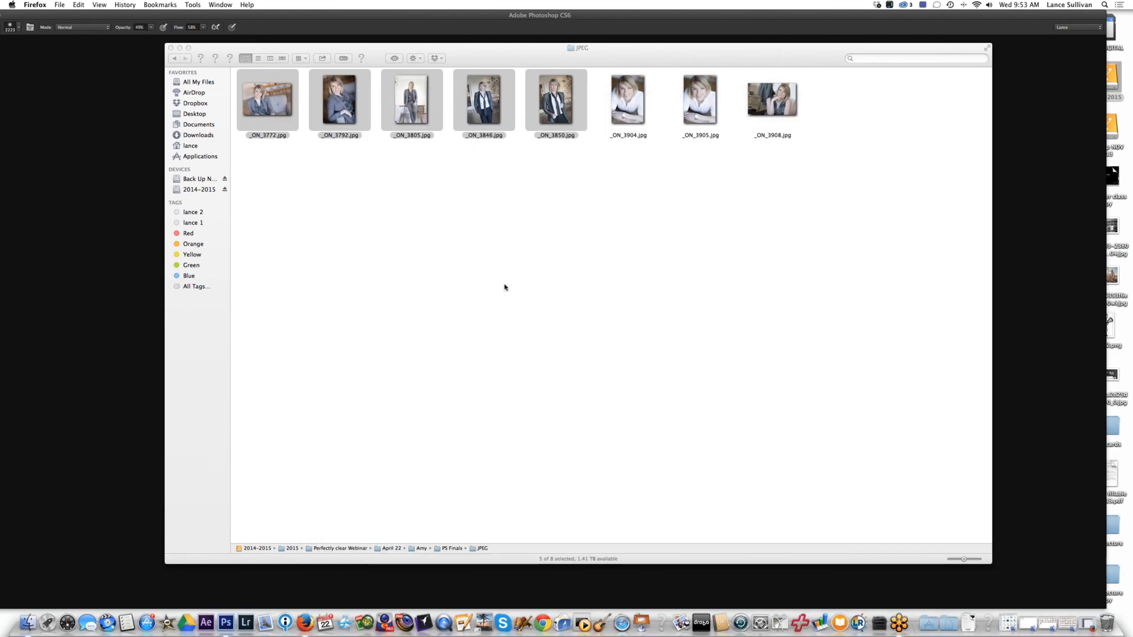
{"action": "left_click", "coordinate": [485, 56]}
{"action": "key", "text": "super+w"}
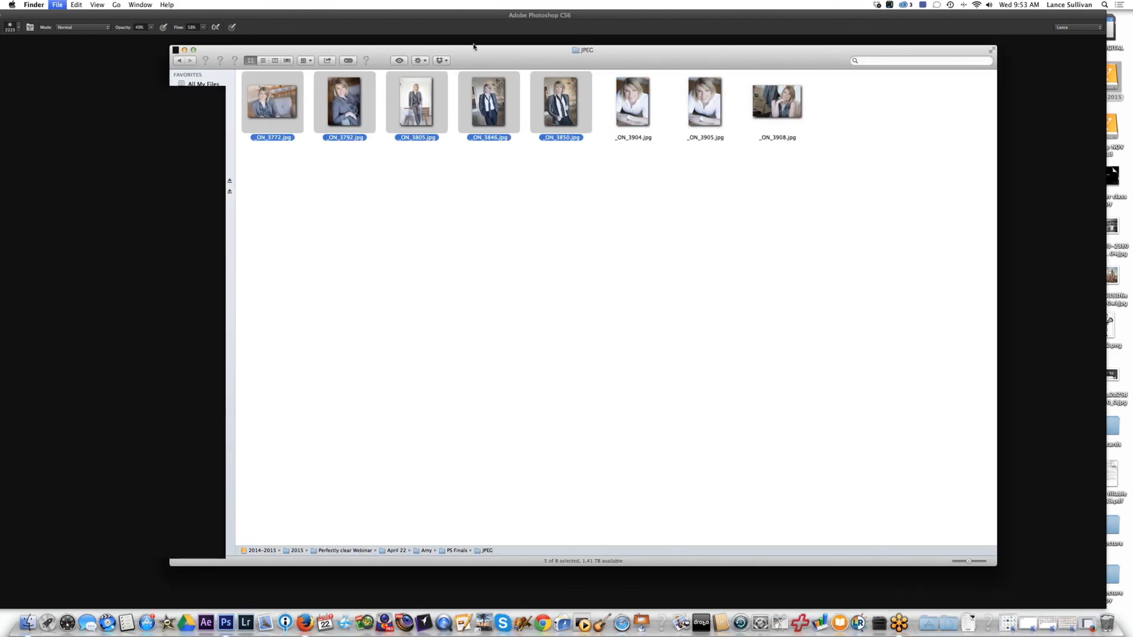
{"action": "left_click", "coordinate": [440, 16]}
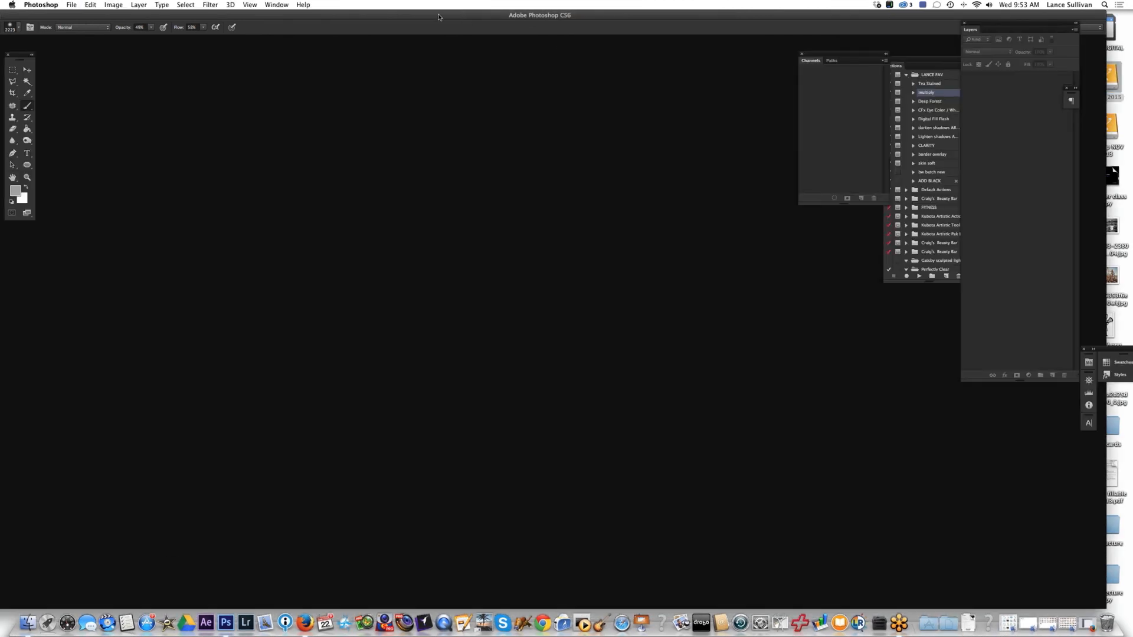
Widen the application window and move the Layers and Actions panels toward its outer edge to free the canvas area.
{"action": "left_click_drag", "start_coordinate": [466, 23], "coordinate": [466, 17]}
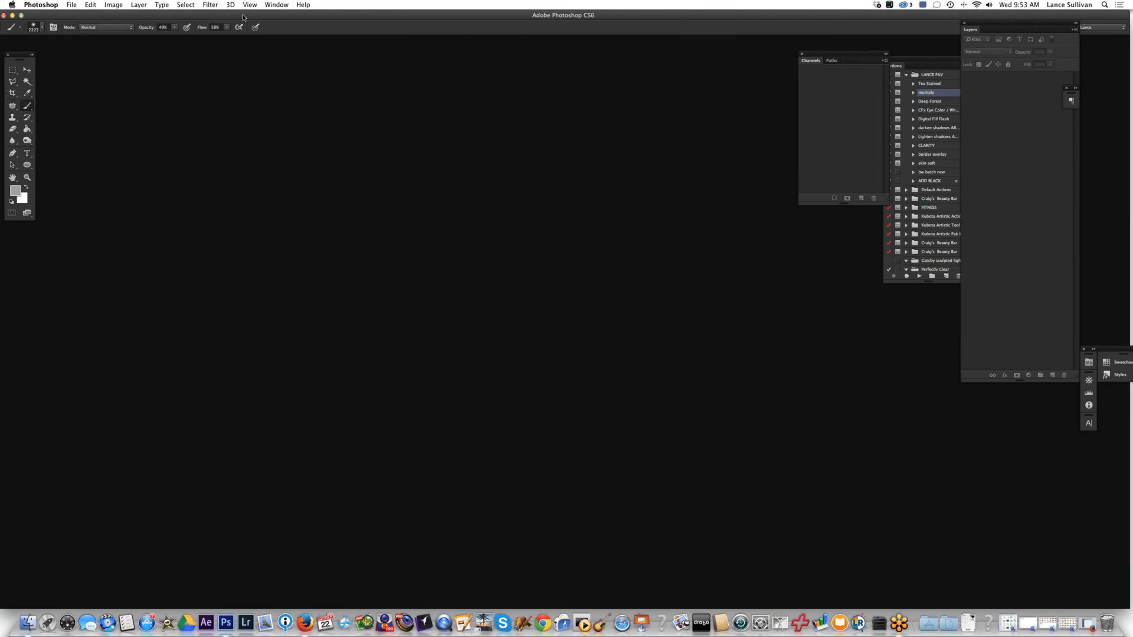
{"action": "left_click_drag", "start_coordinate": [242, 17], "coordinate": [241, 17]}
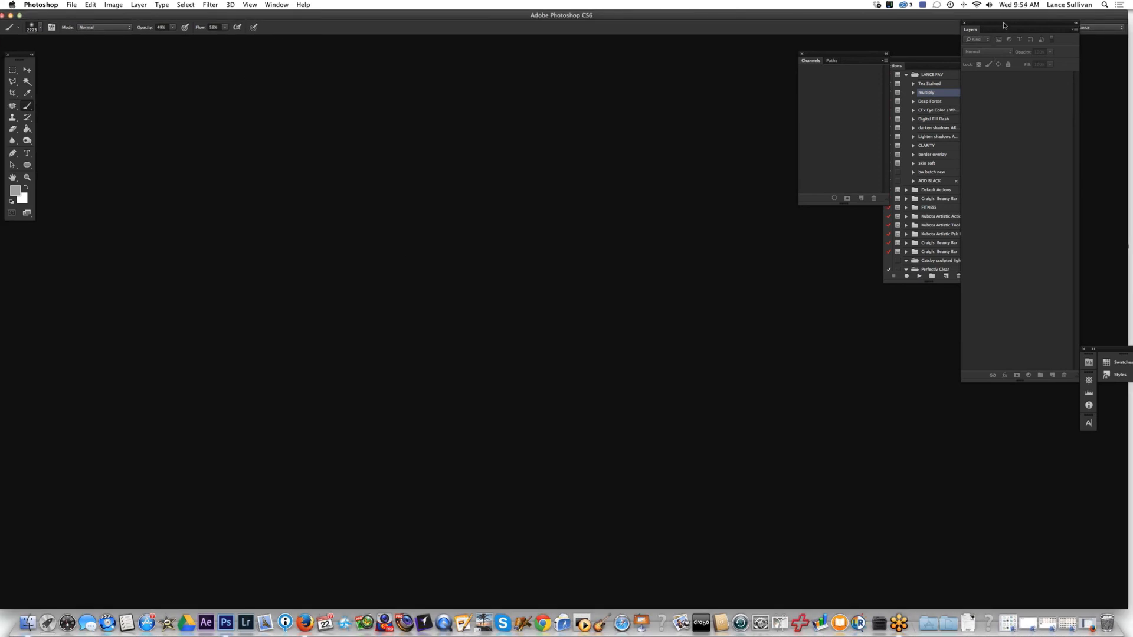
{"action": "left_click_drag", "start_coordinate": [1006, 23], "coordinate": [1054, 38]}
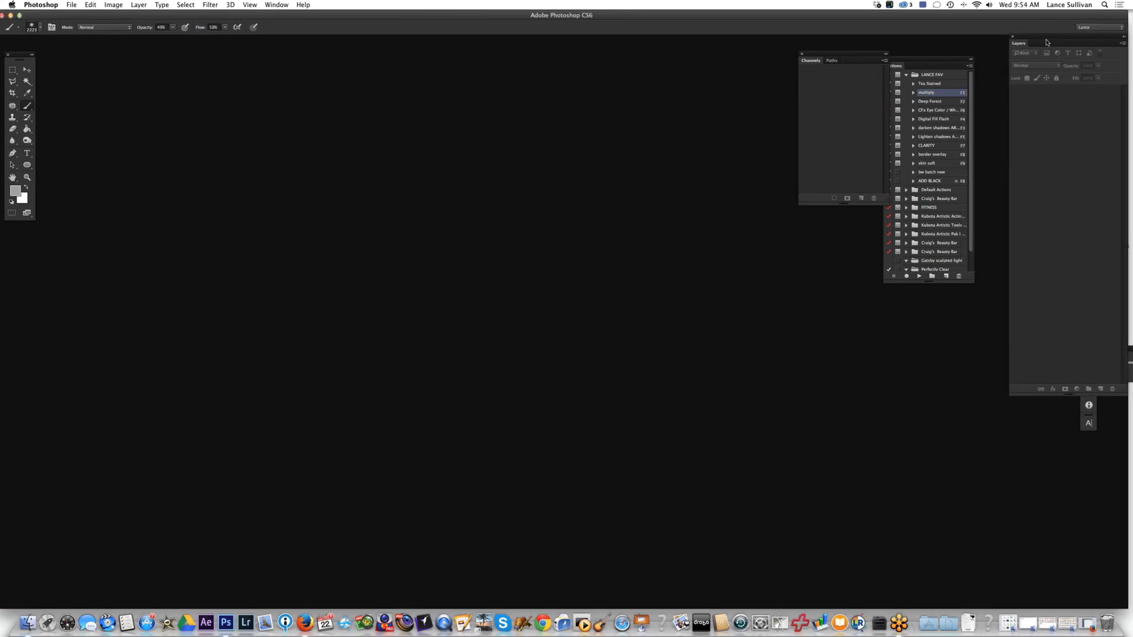
{"action": "left_click_drag", "start_coordinate": [948, 62], "coordinate": [982, 43]}
{"action": "left_click_drag", "start_coordinate": [1006, 187], "coordinate": [1006, 230]}
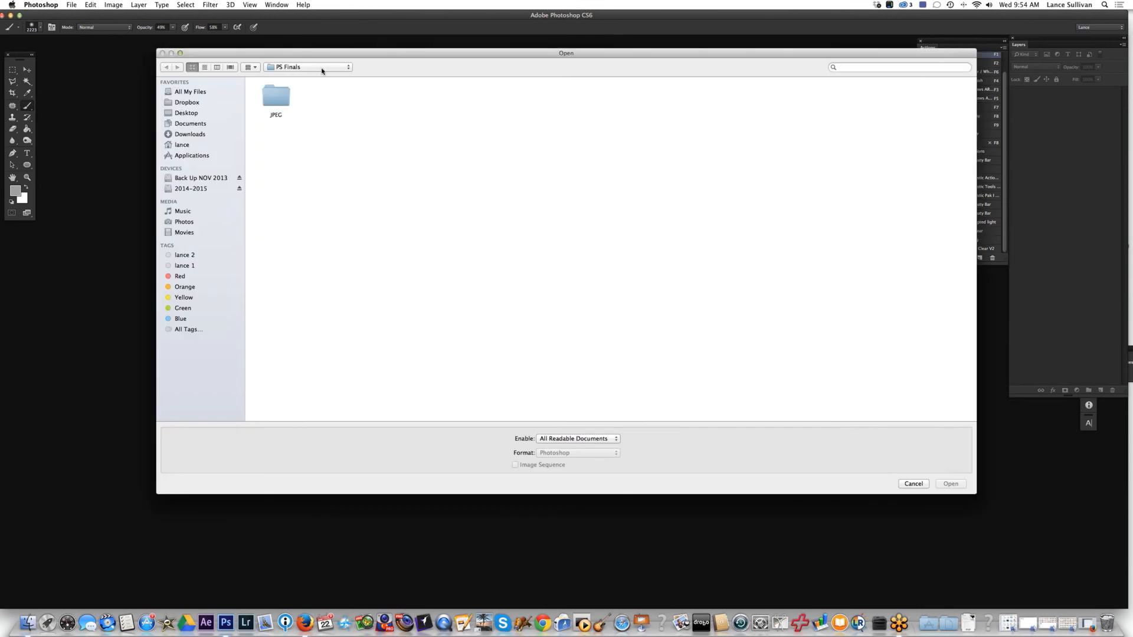
Browse from the PS Finals folder to the raws folder inside the graduation client's grad folder under 2015.
{"action": "left_click", "coordinate": [321, 68]}
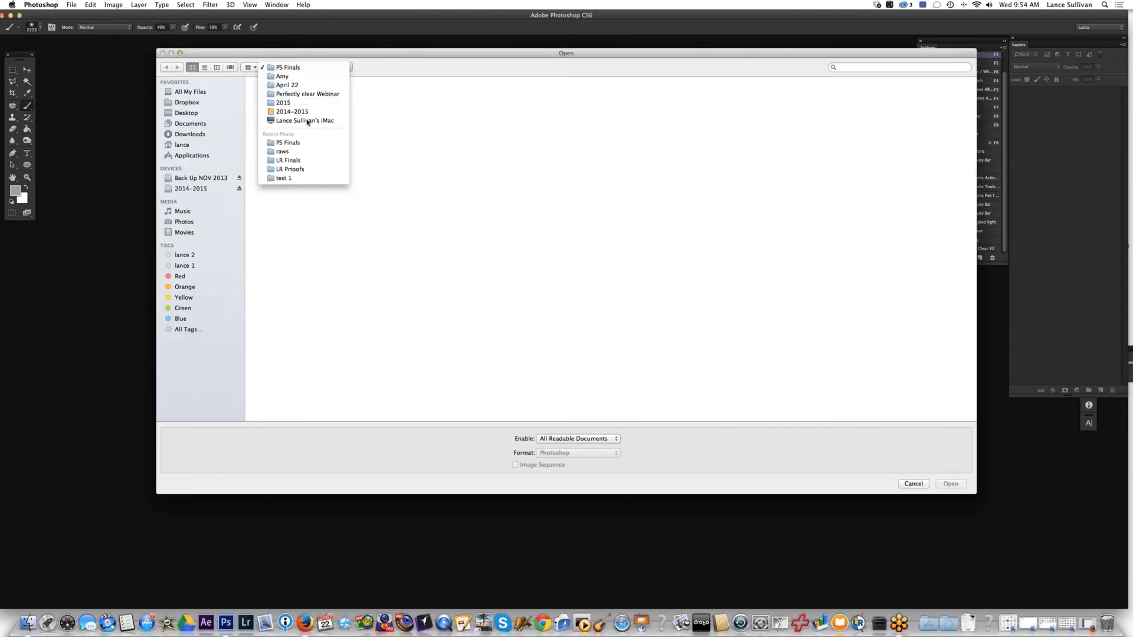
{"action": "left_click", "coordinate": [300, 103]}
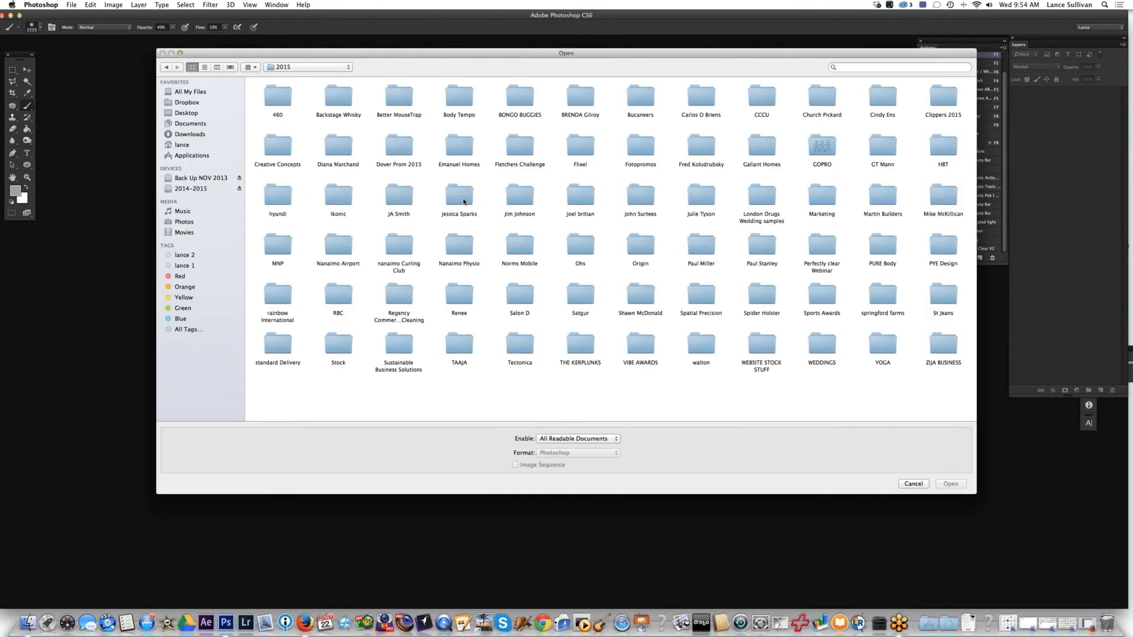
{"action": "double_click", "coordinate": [466, 206]}
{"action": "double_click", "coordinate": [276, 97]}
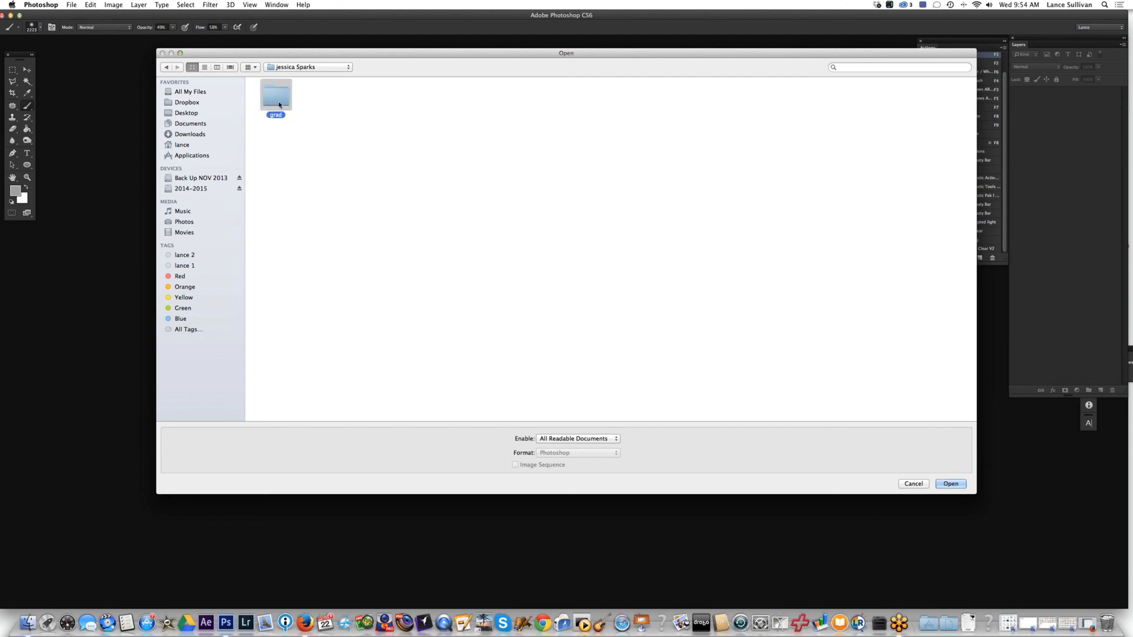
{"action": "double_click", "coordinate": [382, 100]}
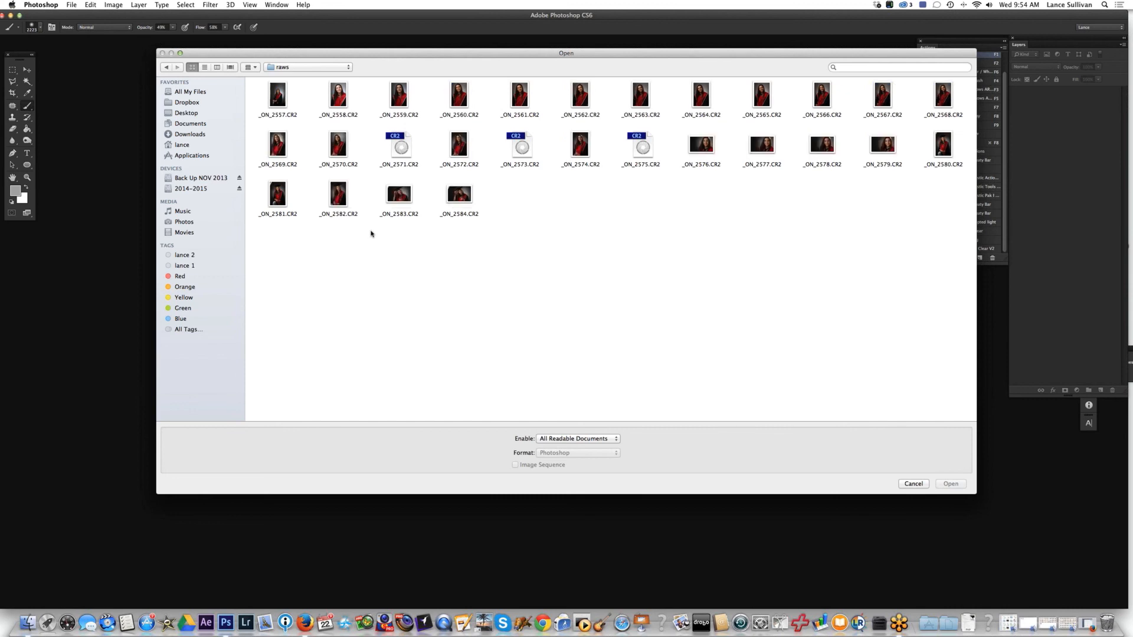
Open the raw file _ON_2584.CR2 through Camera Raw, inspecting the portrait up close before opening the image.
{"action": "left_click", "coordinate": [463, 202]}
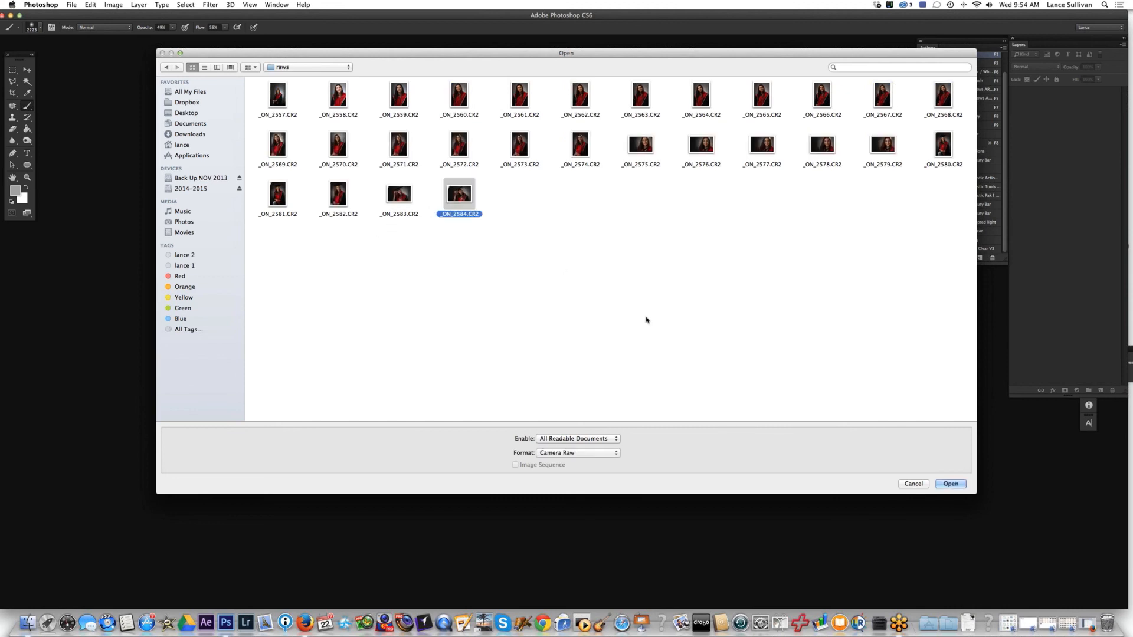
{"action": "left_click", "coordinate": [948, 490]}
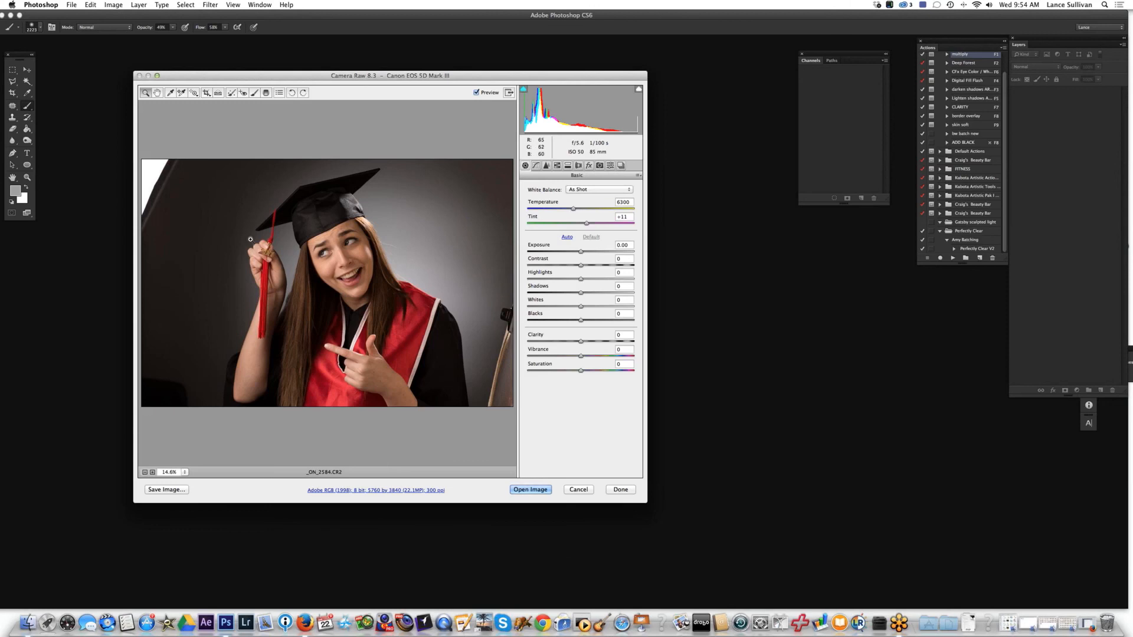
{"action": "left_click_drag", "start_coordinate": [242, 232], "coordinate": [352, 323]}
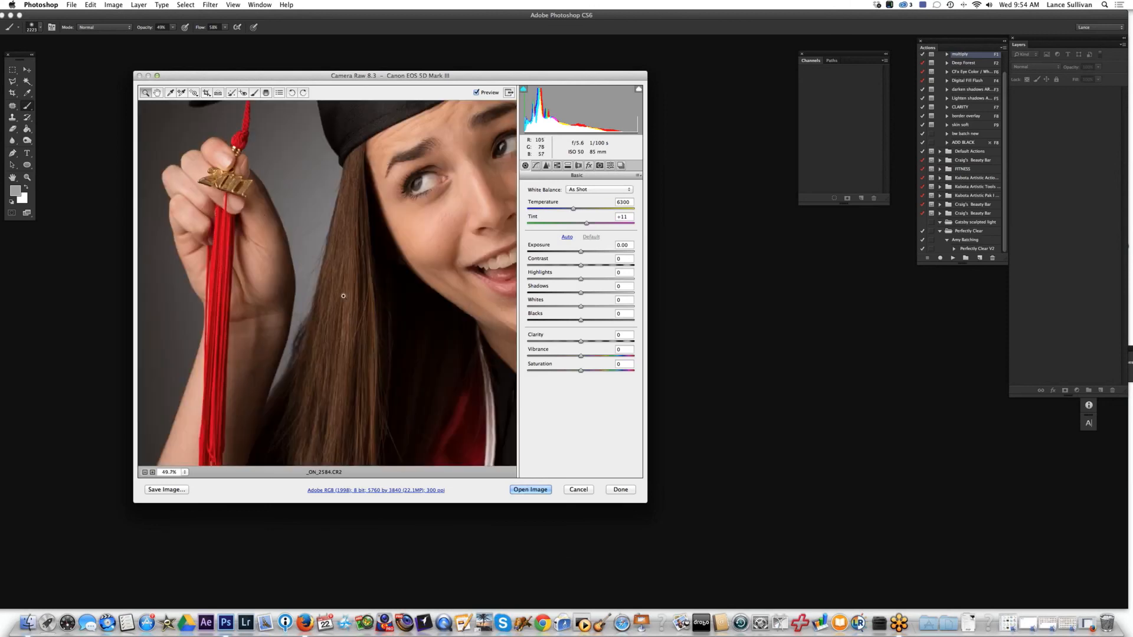
{"action": "left_click", "coordinate": [534, 490]}
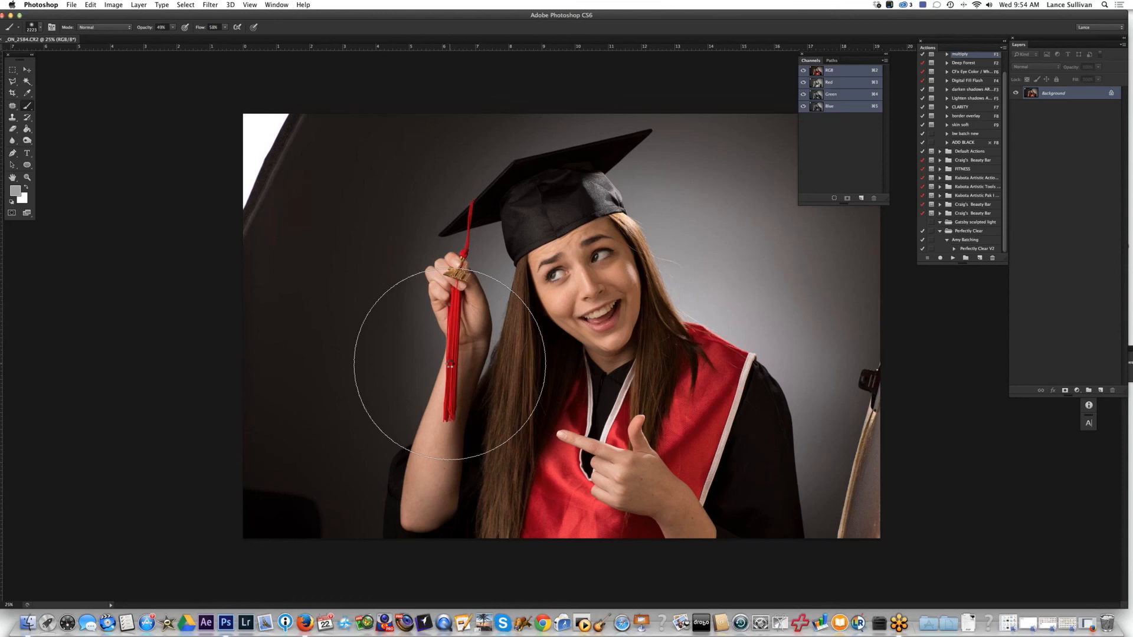
Crop both sides of the graduation portrait to remove the softbox and the light stand, and leave the Crop tool.
{"action": "key", "text": "c"}
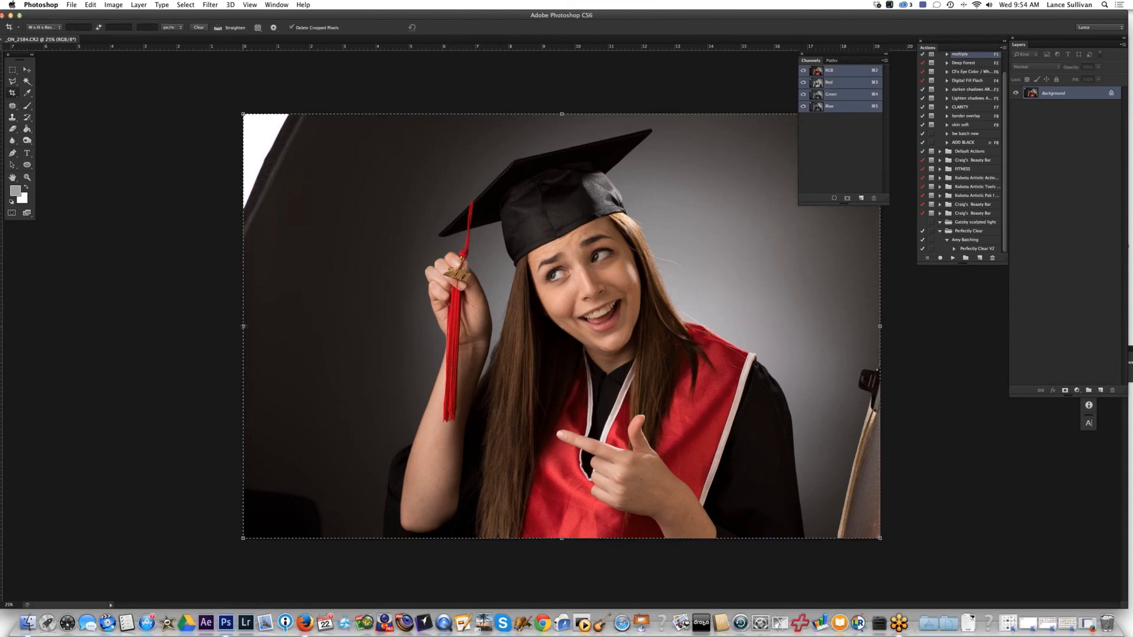
{"action": "left_click_drag", "start_coordinate": [243, 326], "coordinate": [327, 326]}
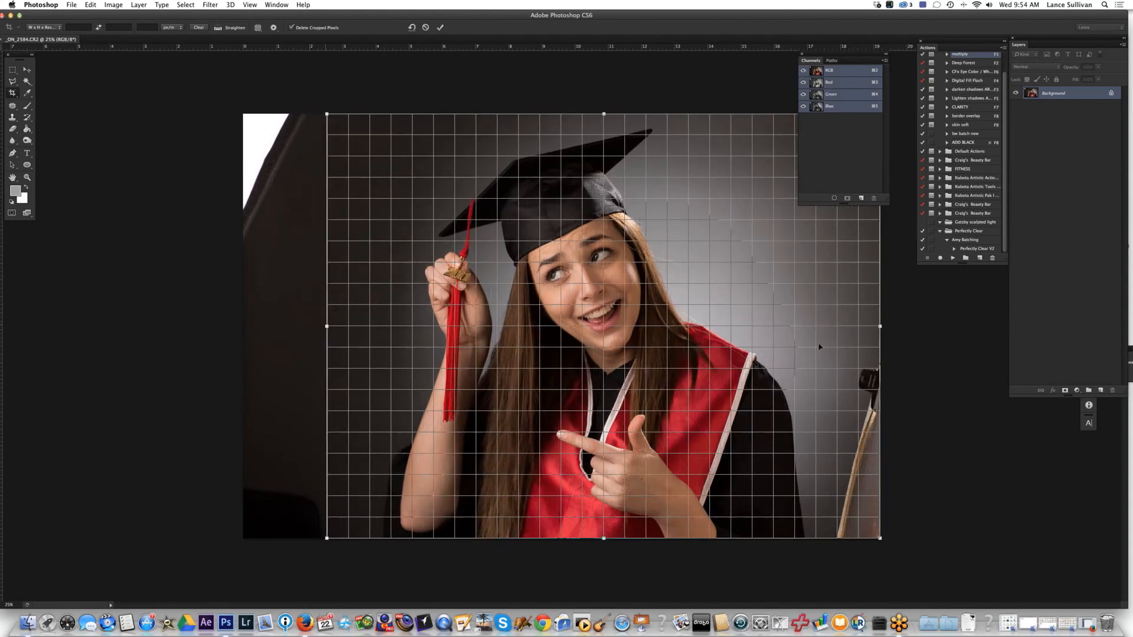
{"action": "left_click_drag", "start_coordinate": [864, 328], "coordinate": [826, 328]}
{"action": "key", "text": "Return"}
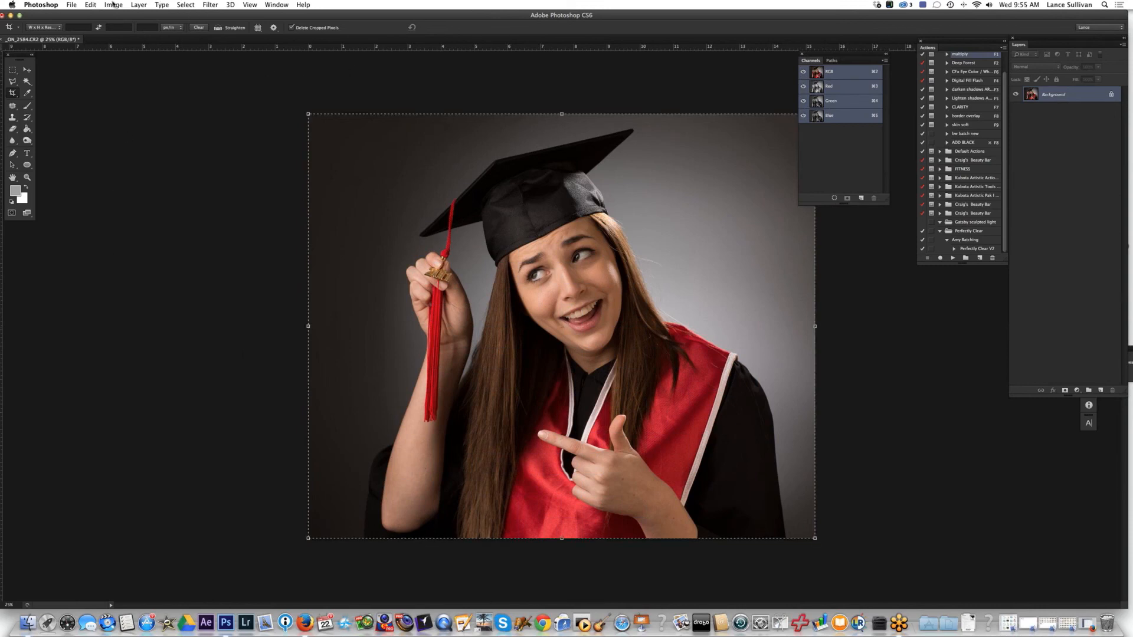
{"action": "key", "text": "m"}
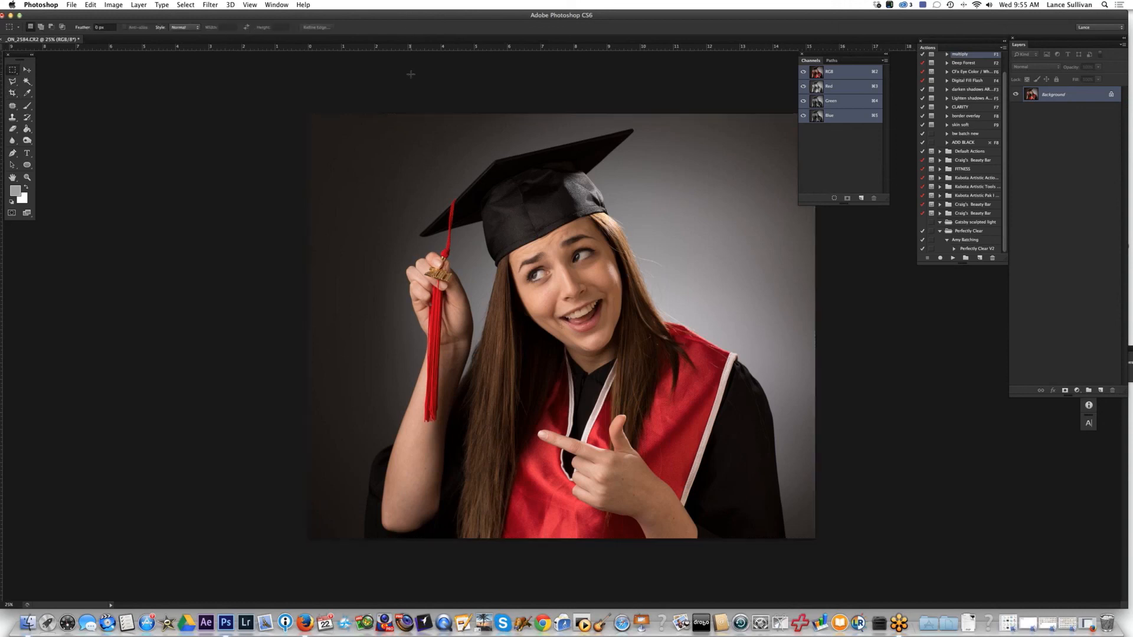
Start recording a new action in the Perfectly Clear set, named with the client's first name followed by "Grad".
{"action": "left_click", "coordinate": [969, 232]}
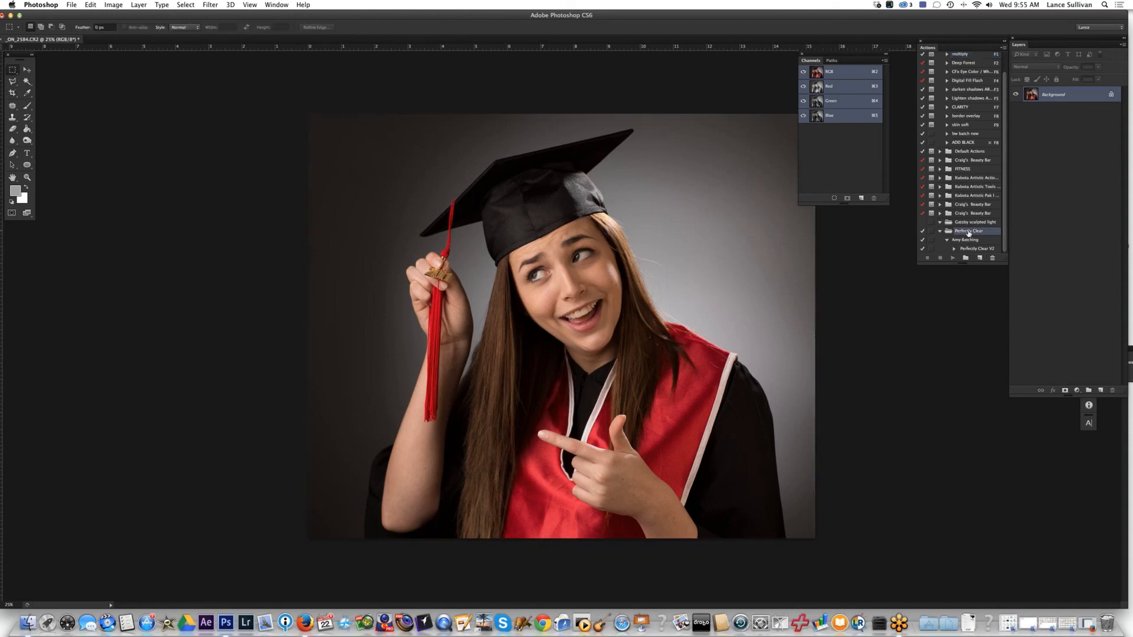
{"action": "left_click", "coordinate": [979, 259]}
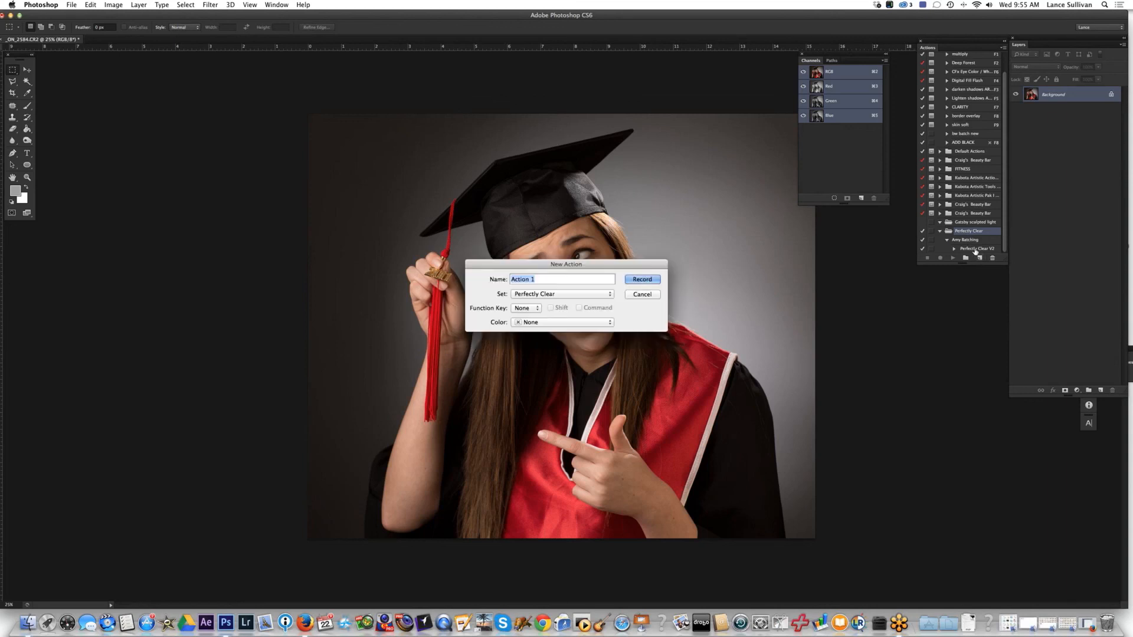
{"action": "type", "text": "Jessica Grad"}
{"action": "left_click", "coordinate": [642, 280]}
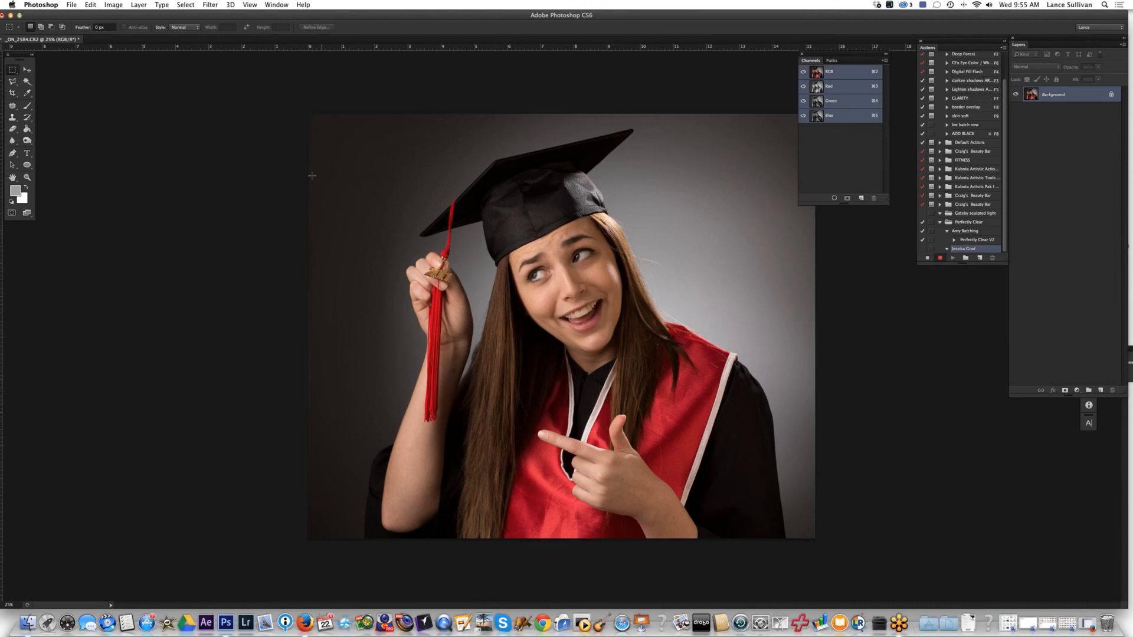
Launch the Perfectly Clear filter on the cropped portrait and apply the Beautify preset, comparing before and after with the split preview.
{"action": "left_click", "coordinate": [210, 5]}
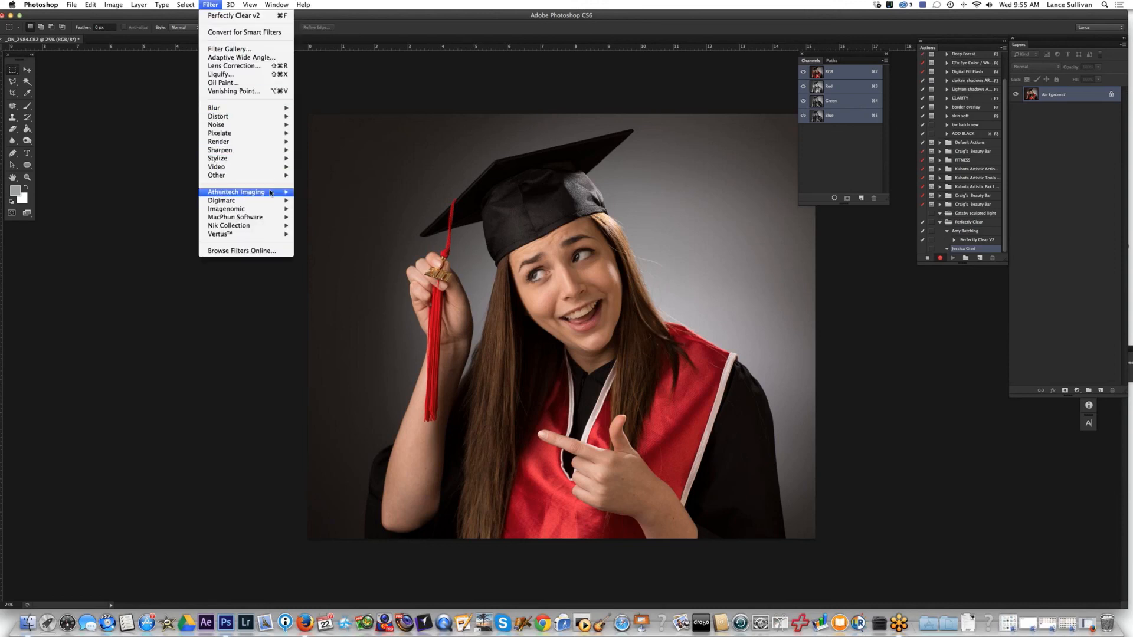
{"action": "mouse_move", "coordinate": [260, 192]}
{"action": "left_click", "coordinate": [314, 192]}
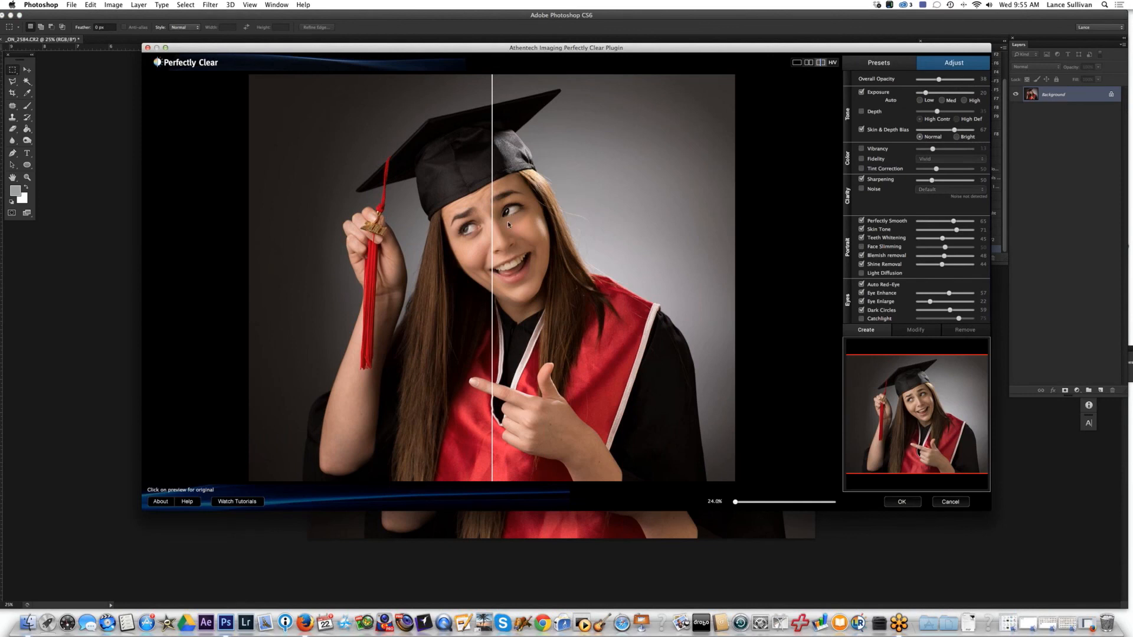
{"action": "left_click_drag", "start_coordinate": [492, 237], "coordinate": [360, 202]}
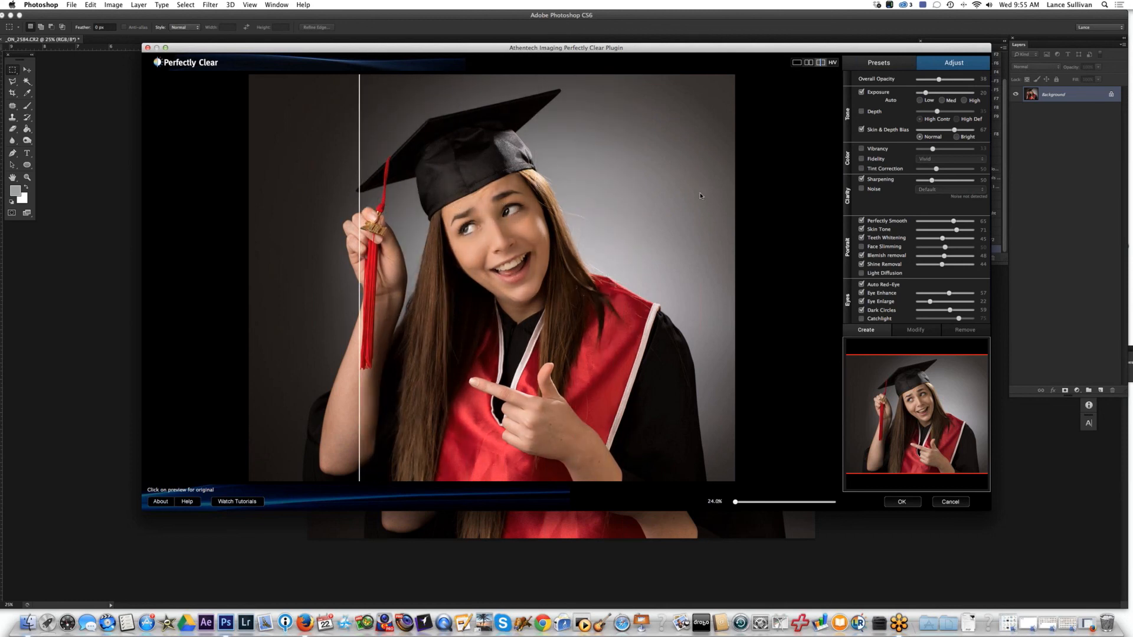
{"action": "left_click", "coordinate": [870, 63]}
{"action": "left_click", "coordinate": [880, 172]}
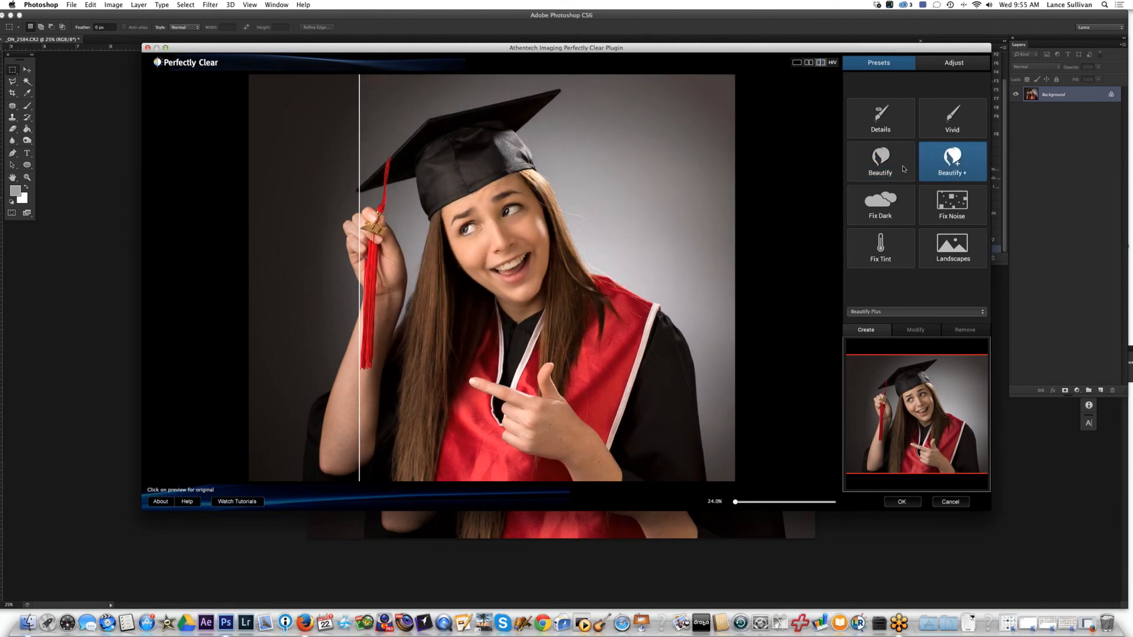
{"action": "left_click", "coordinate": [878, 173]}
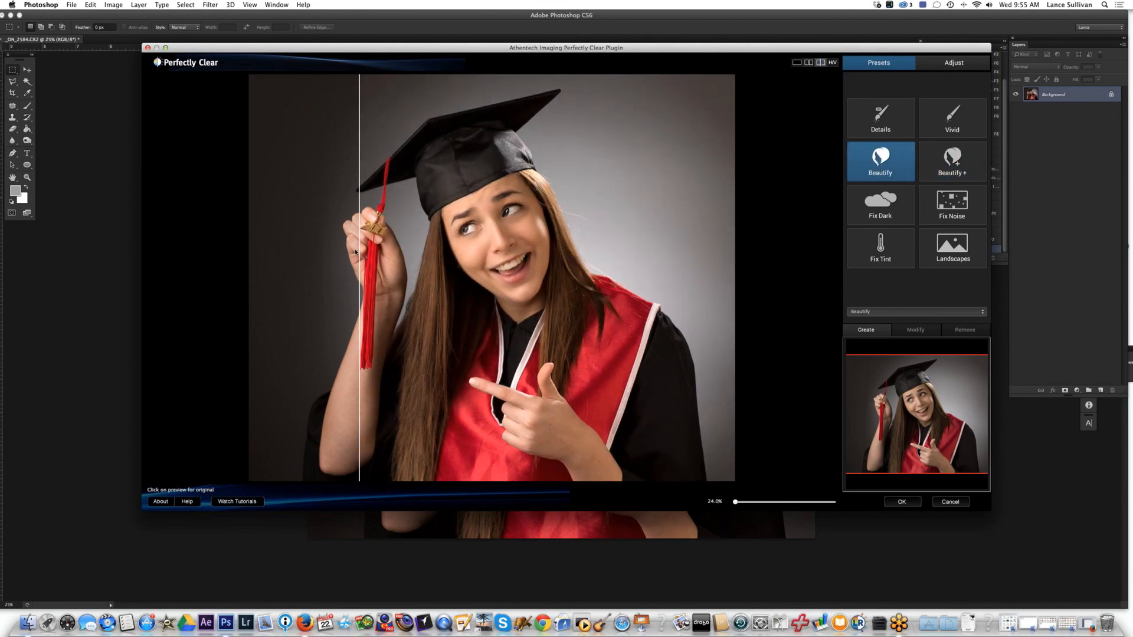
{"action": "left_click_drag", "start_coordinate": [358, 251], "coordinate": [399, 236]}
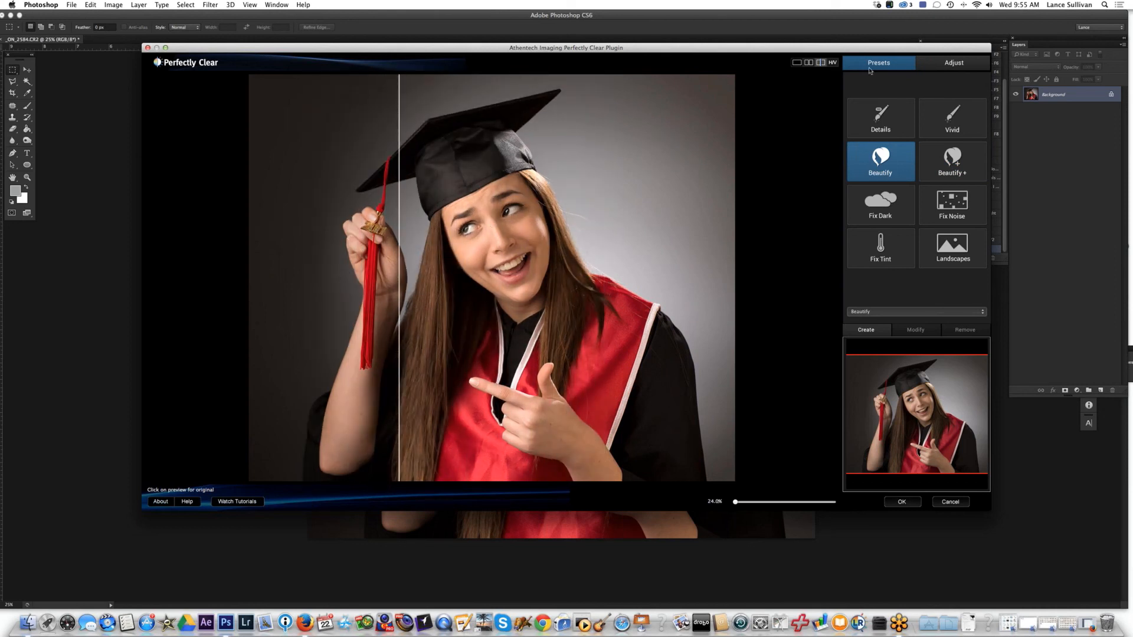
Fine-tune Overall Opacity and Dark Circles in the Perfectly Clear adjustments, apply the filter, and stop recording the action.
{"action": "left_click", "coordinate": [947, 65]}
{"action": "mouse_move", "coordinate": [972, 81]}
{"action": "left_mouse_down"}
{"action": "mouse_move", "coordinate": [935, 81]}
{"action": "mouse_move", "coordinate": [967, 82]}
{"action": "mouse_move", "coordinate": [957, 81]}
{"action": "left_mouse_up"}
{"action": "left_click_drag", "start_coordinate": [401, 270], "coordinate": [342, 270]}
{"action": "left_click", "coordinate": [945, 310]}
{"action": "left_click", "coordinate": [901, 502]}
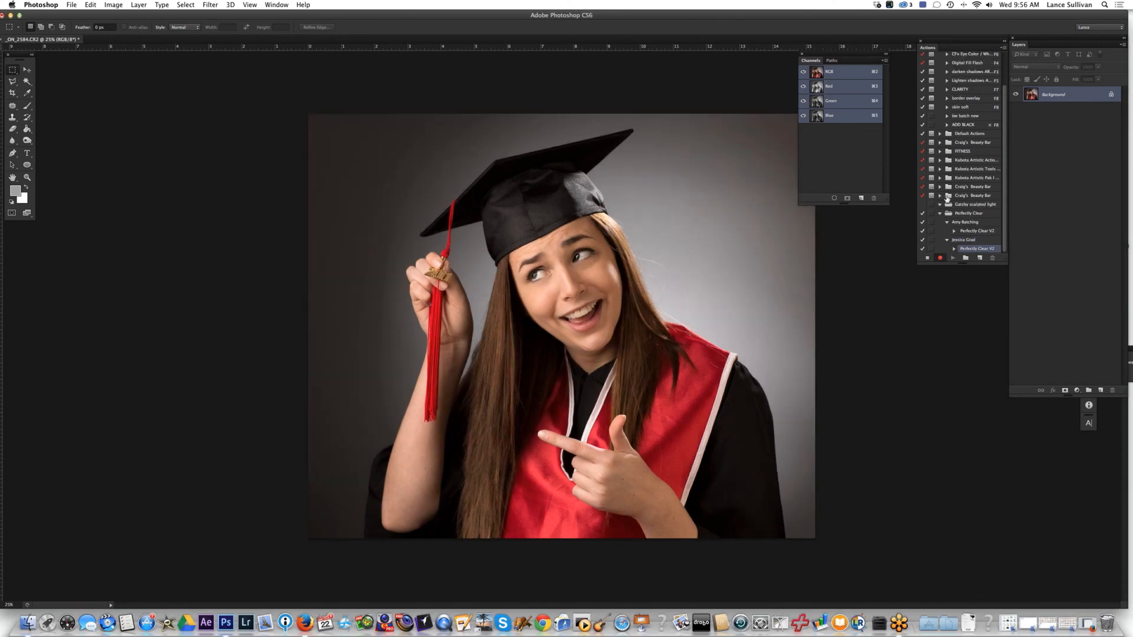
{"action": "left_click", "coordinate": [928, 259]}
Open the raw file _ON_2582.CR2 through Camera Raw and play the newly recorded graduation action on it.
{"action": "key", "text": "super+o"}
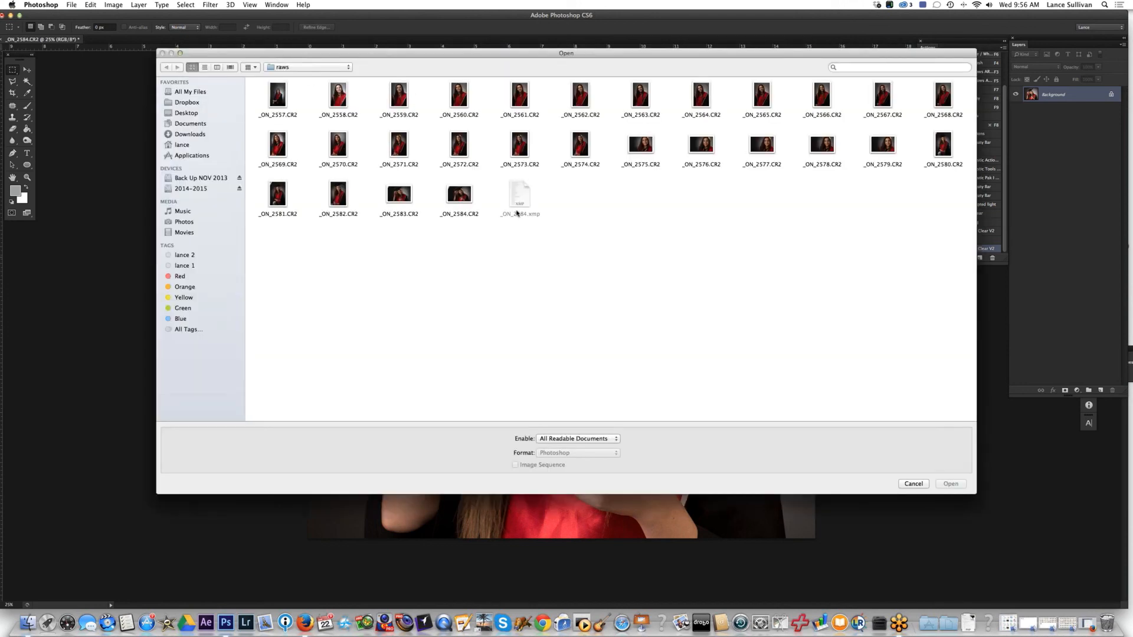
{"action": "left_click", "coordinate": [341, 201]}
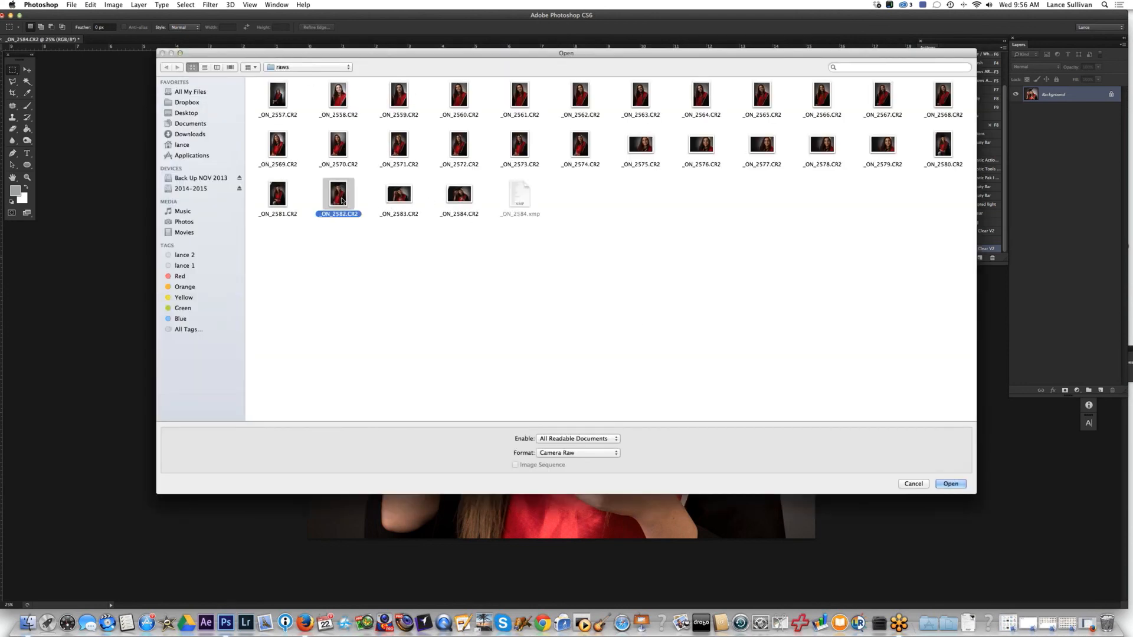
{"action": "left_click", "coordinate": [950, 483]}
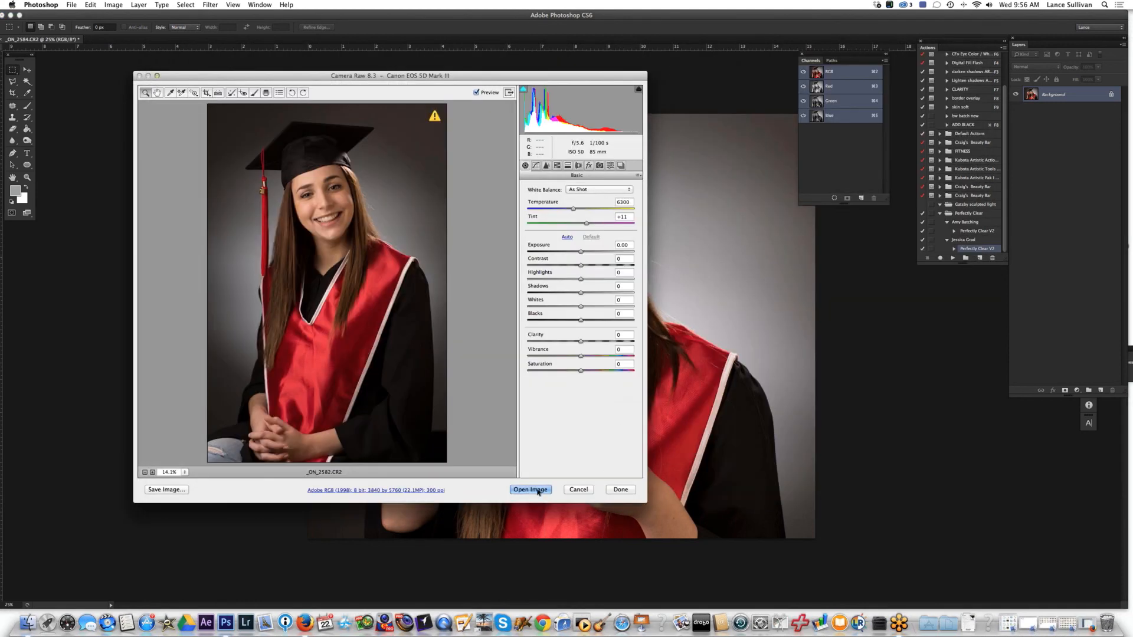
{"action": "left_click", "coordinate": [531, 490]}
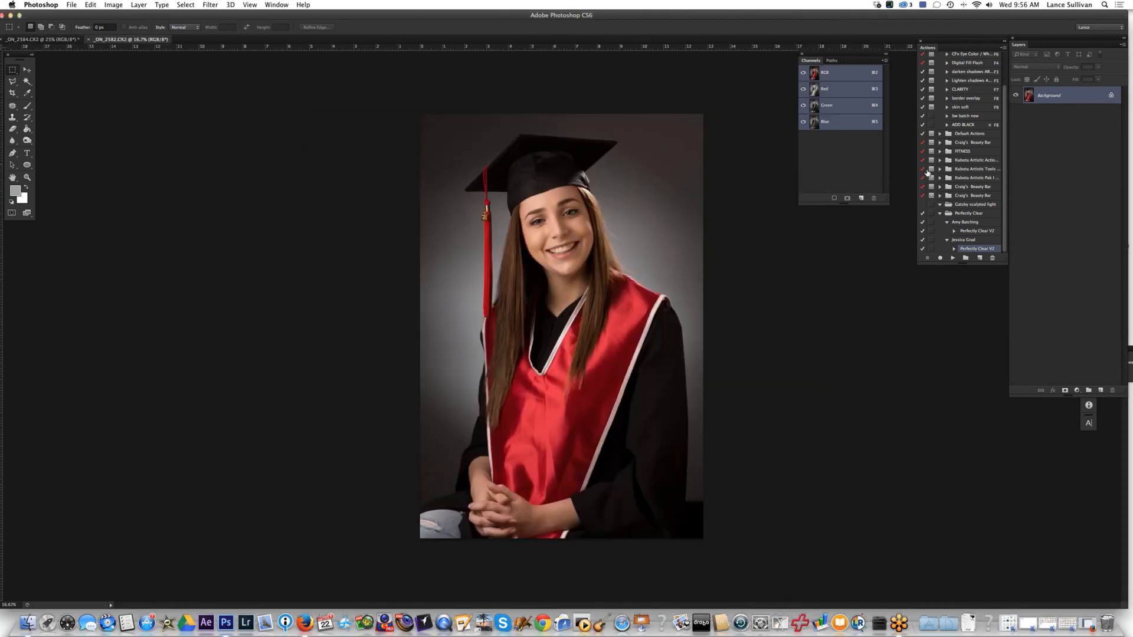
{"action": "left_click", "coordinate": [963, 240]}
{"action": "left_click", "coordinate": [952, 258]}
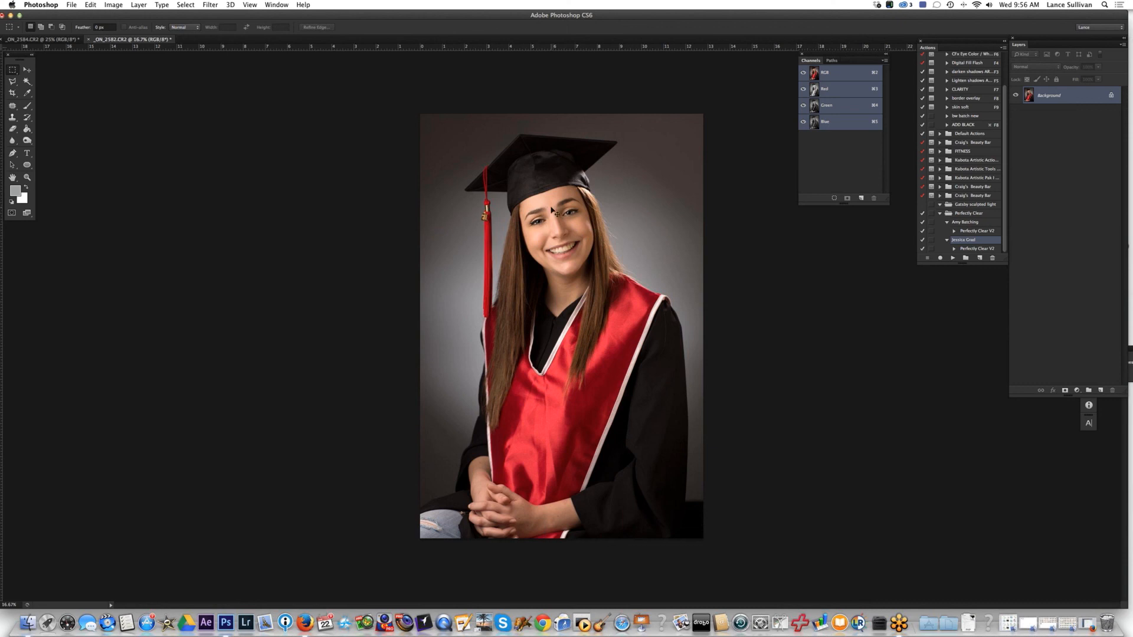
Examine the graduate's skin, eyes and teeth up close in the processed portrait.
{"action": "key", "text": "super+equal"}
{"action": "key", "text": "super+equal"}
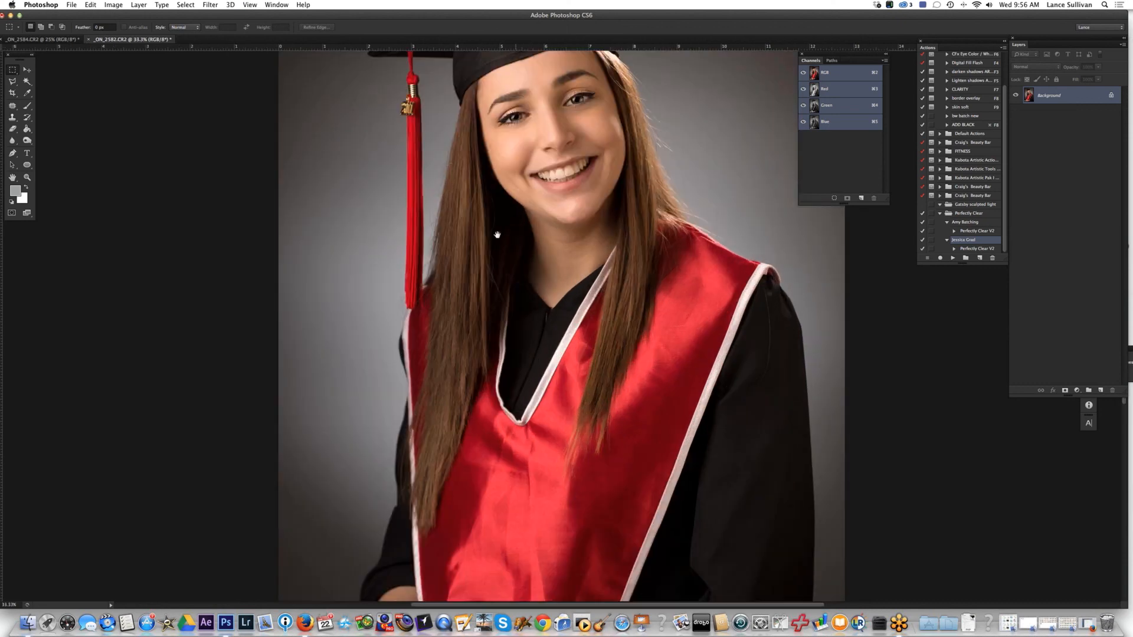
{"action": "left_click_drag", "start_coordinate": [497, 235], "coordinate": [473, 355]}
{"action": "key", "text": "super+equal"}
{"action": "key", "text": "super+equal"}
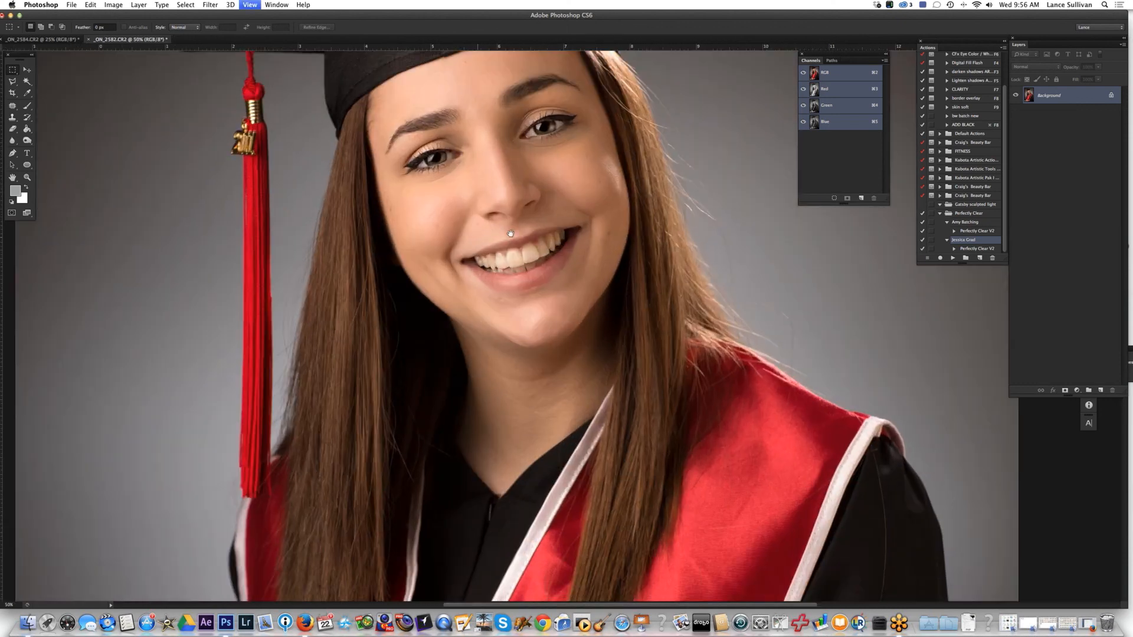
{"action": "left_click_drag", "start_coordinate": [531, 260], "coordinate": [504, 321]}
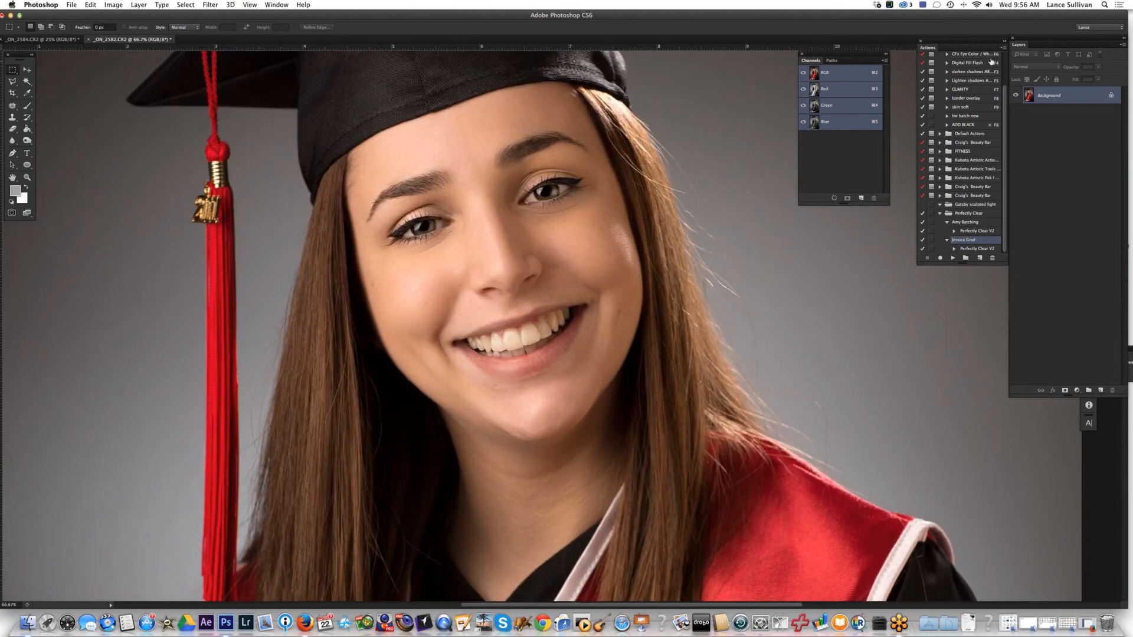
{"action": "key", "text": "super+equal"}
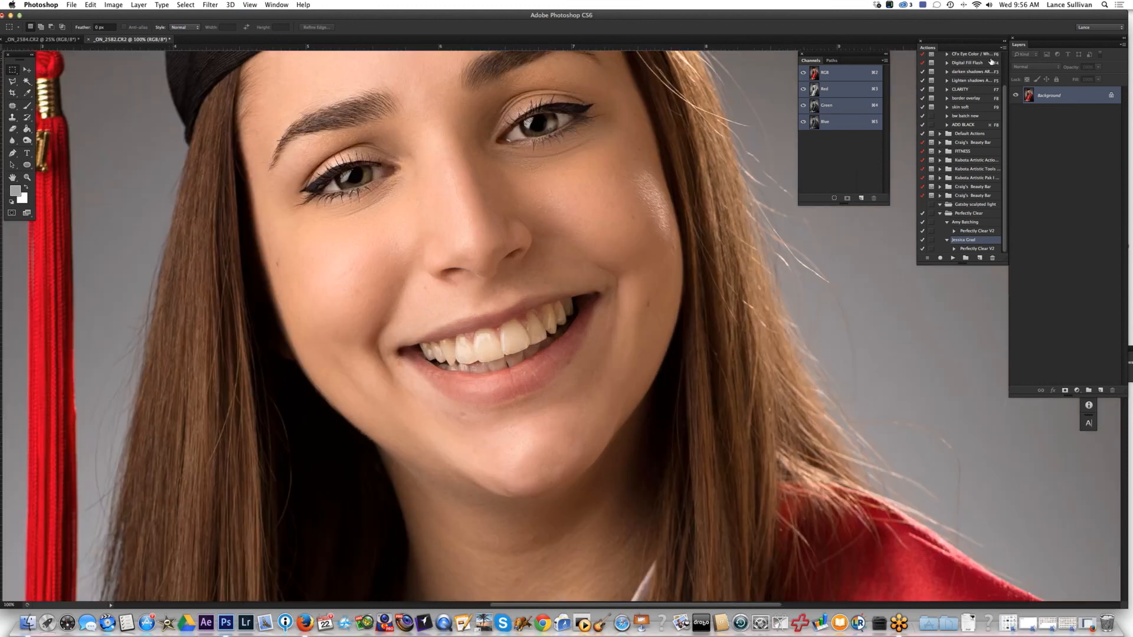
{"action": "key", "text": "super+equal"}
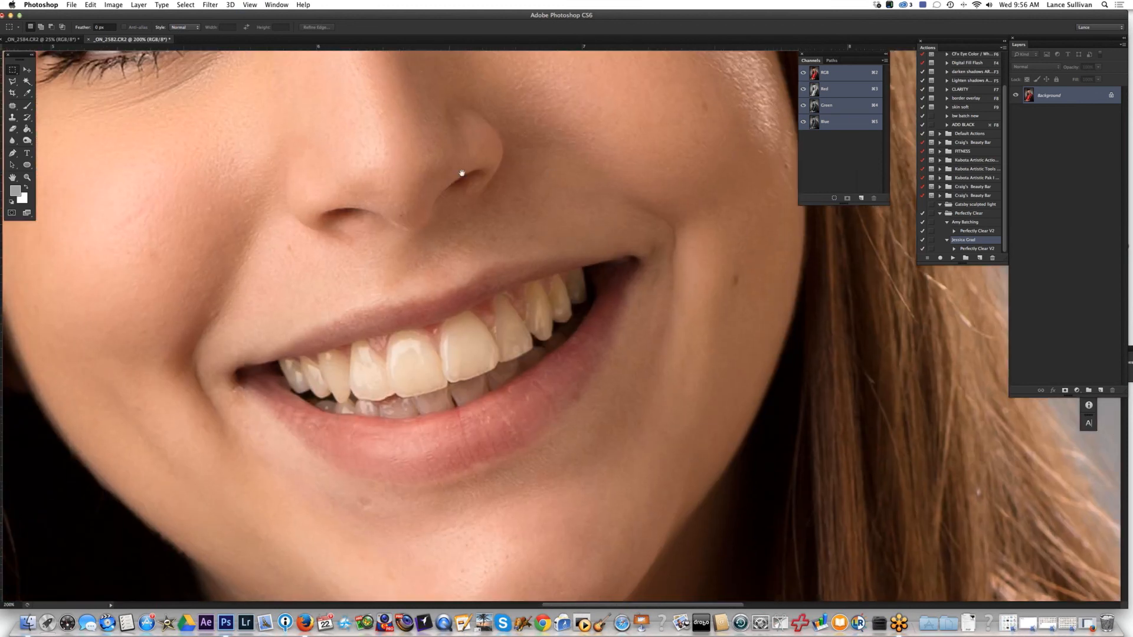
{"action": "scroll", "coordinate": [523, 256], "scroll_direction": "up", "scroll_amount": 5}
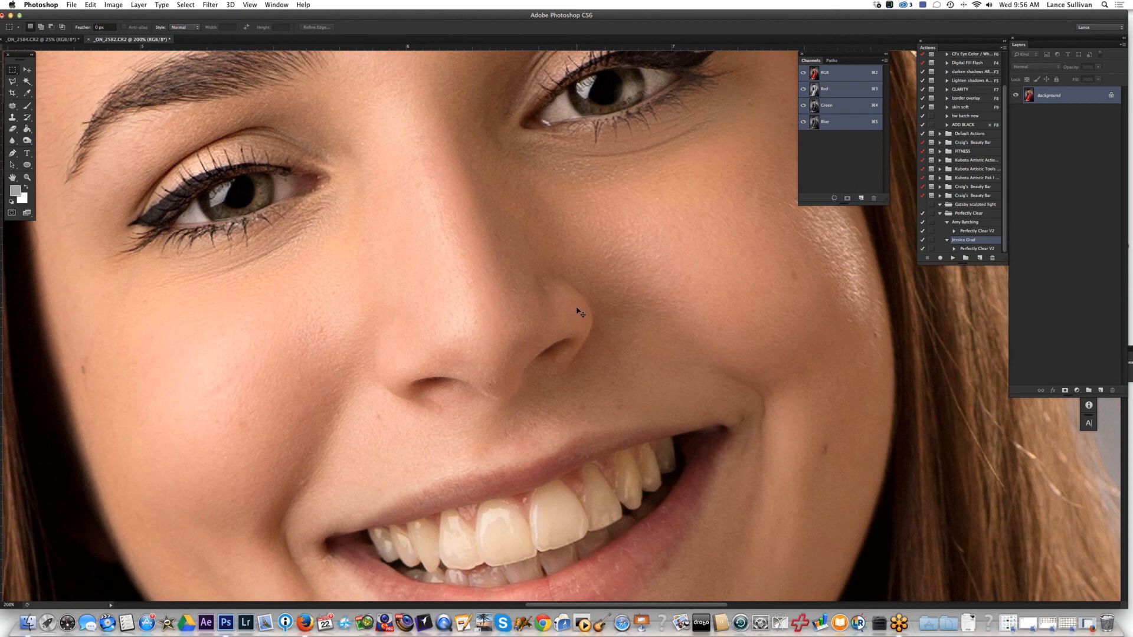
{"action": "key", "text": "super+0"}
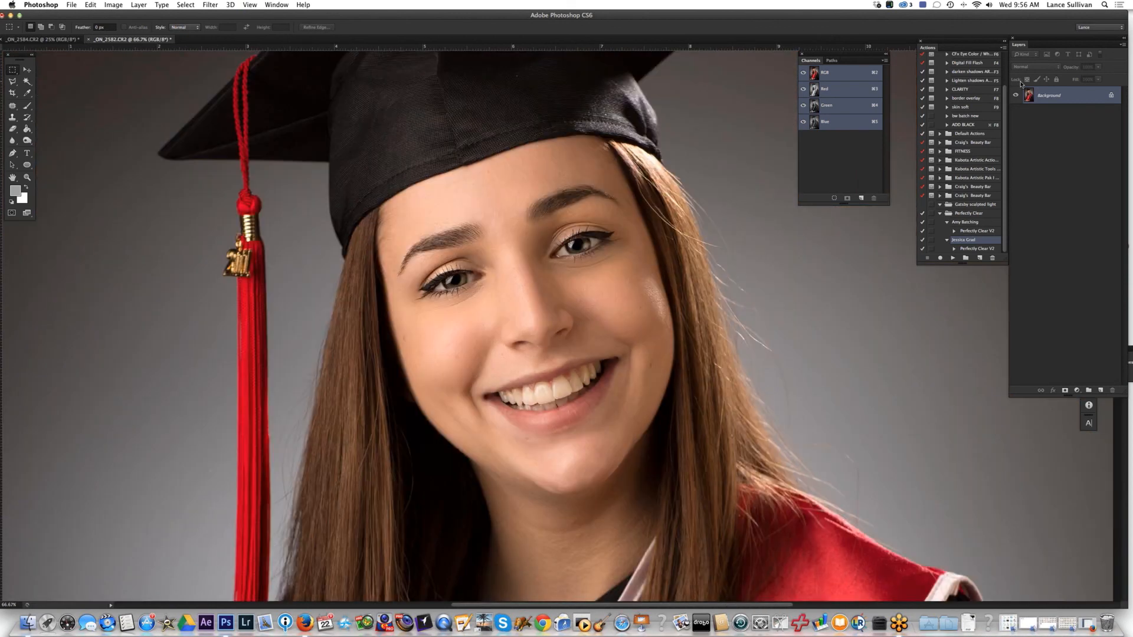
Compare the portrait before and after the Perfectly Clear action by repeatedly undoing and redoing it, looking at the face and eyes.
{"action": "key", "text": "super+z"}
{"action": "key", "text": "super+z"}
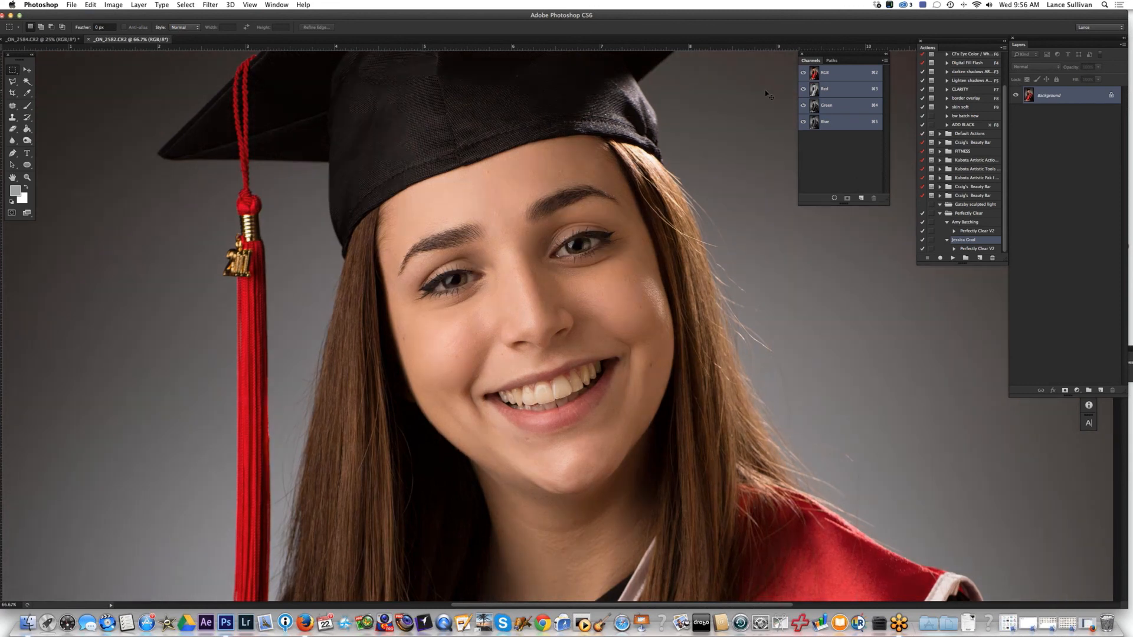
{"action": "key", "text": "super+z"}
{"action": "key", "text": "super+minus"}
{"action": "key", "text": "super+plus"}
{"action": "key", "text": "super+plus"}
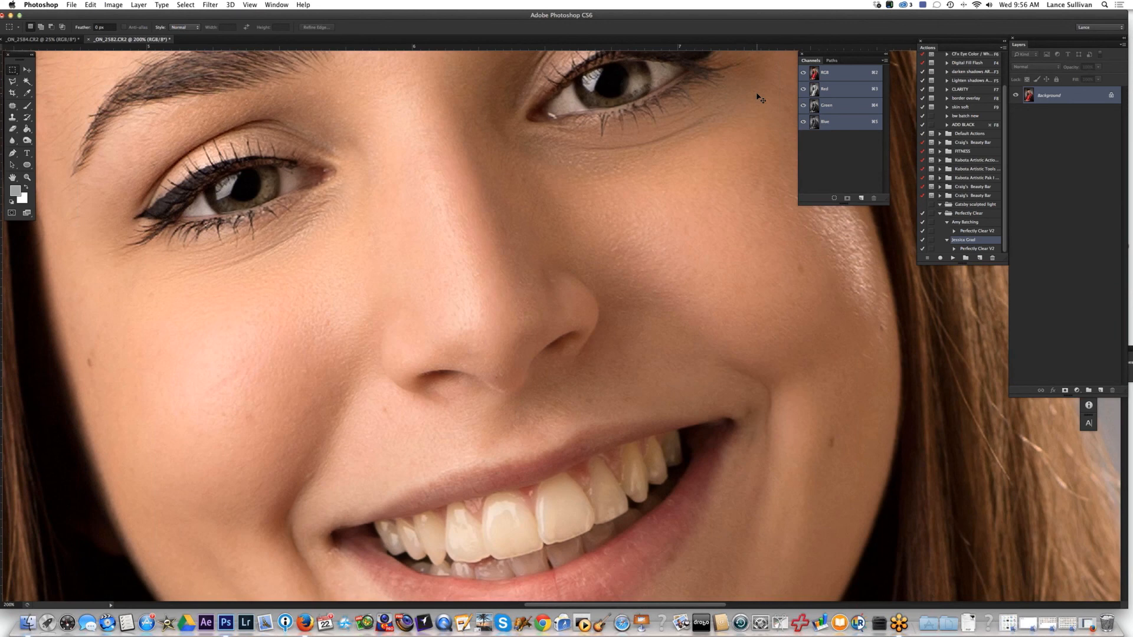
{"action": "key", "text": "super+minus"}
{"action": "key", "text": "super+z"}
{"action": "key", "text": "super+z"}
{"action": "key", "text": "super+z"}
{"action": "key", "text": "super+z"}
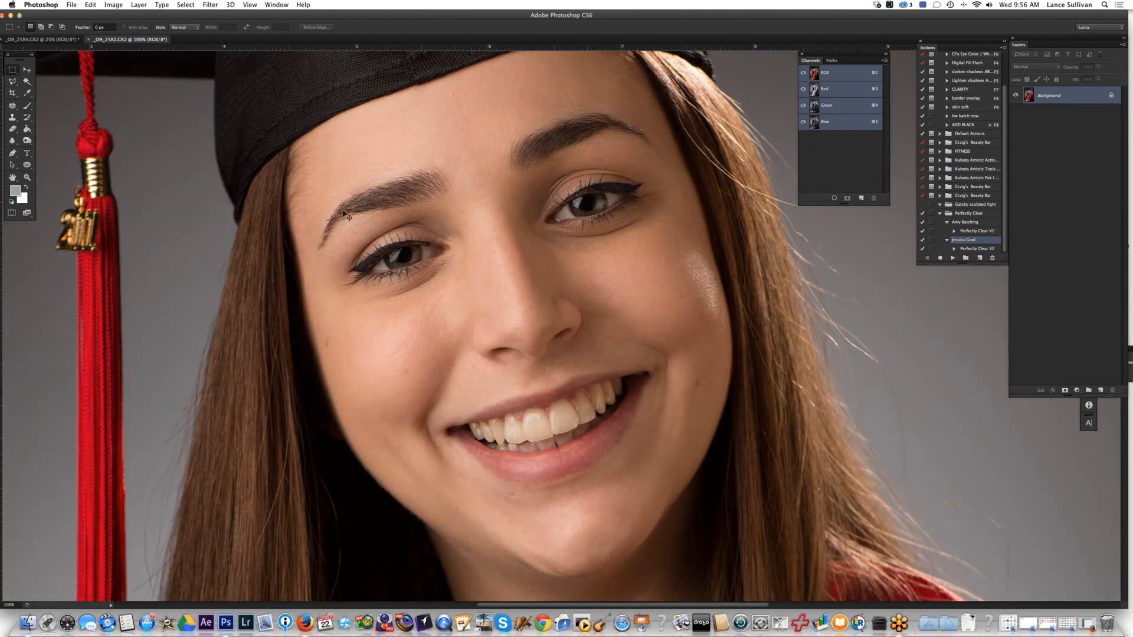
{"action": "key", "text": "super+z"}
{"action": "key", "text": "super+z"}
{"action": "key", "text": "super+z"}
{"action": "key", "text": "super+z"}
{"action": "key", "text": "super+z"}
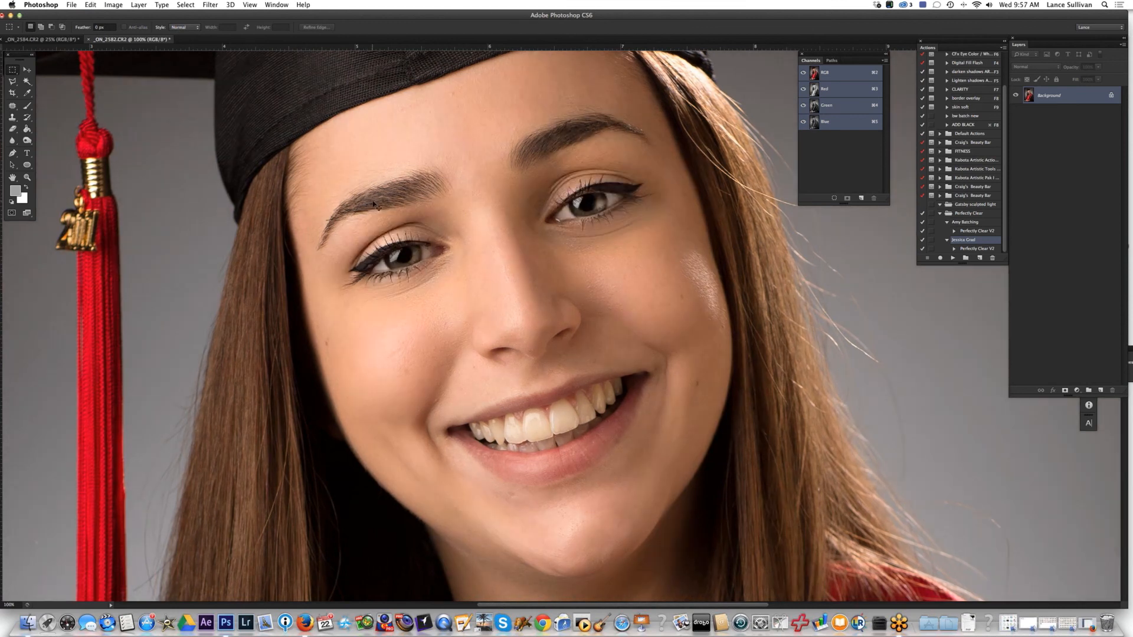
{"action": "key", "text": "super+z"}
{"action": "key", "text": "super+z"}
{"action": "key", "text": "super+0"}
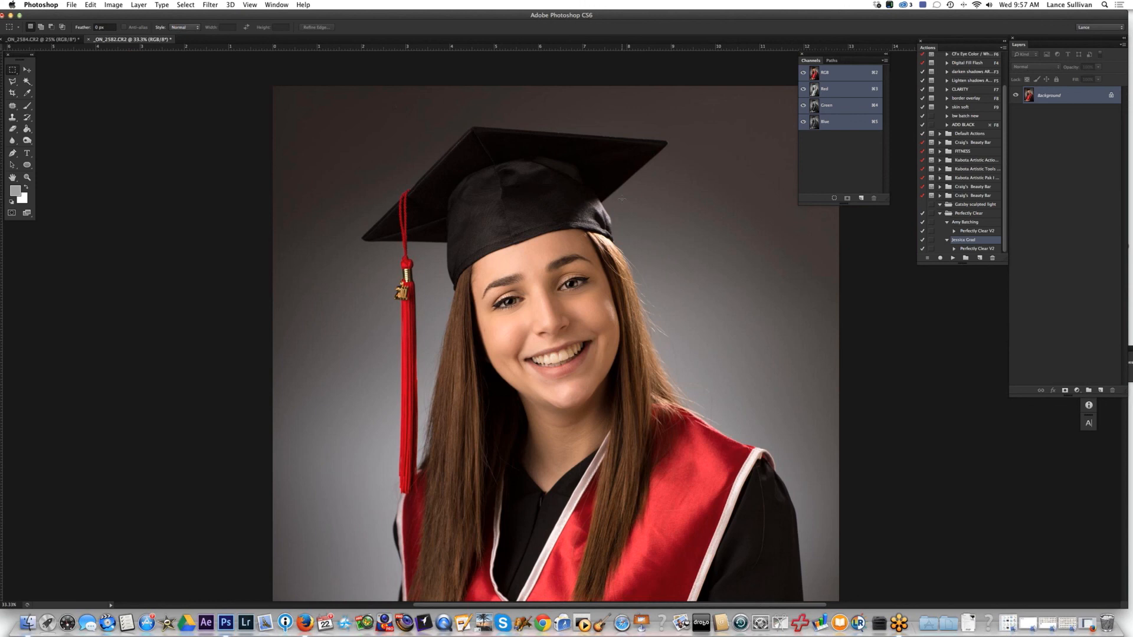
Close the _ON_2582 and _ON_2584 portraits, saving each in Photoshop format with the Adobe RGB (1998) profile embedded.
{"action": "key", "text": "super+w"}
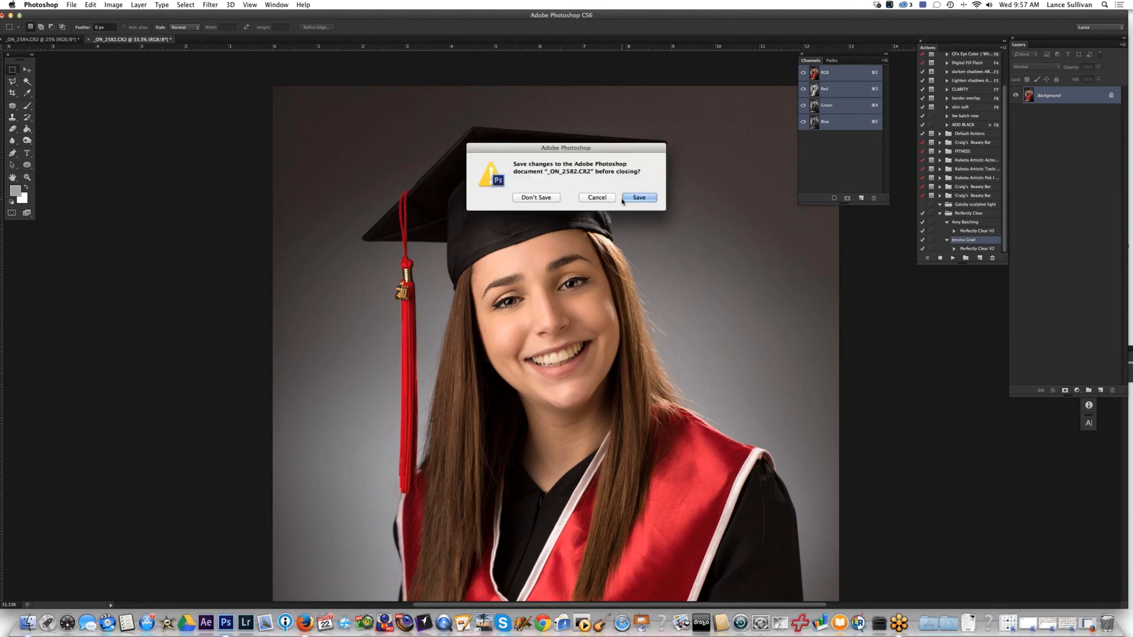
{"action": "left_click", "coordinate": [639, 197]}
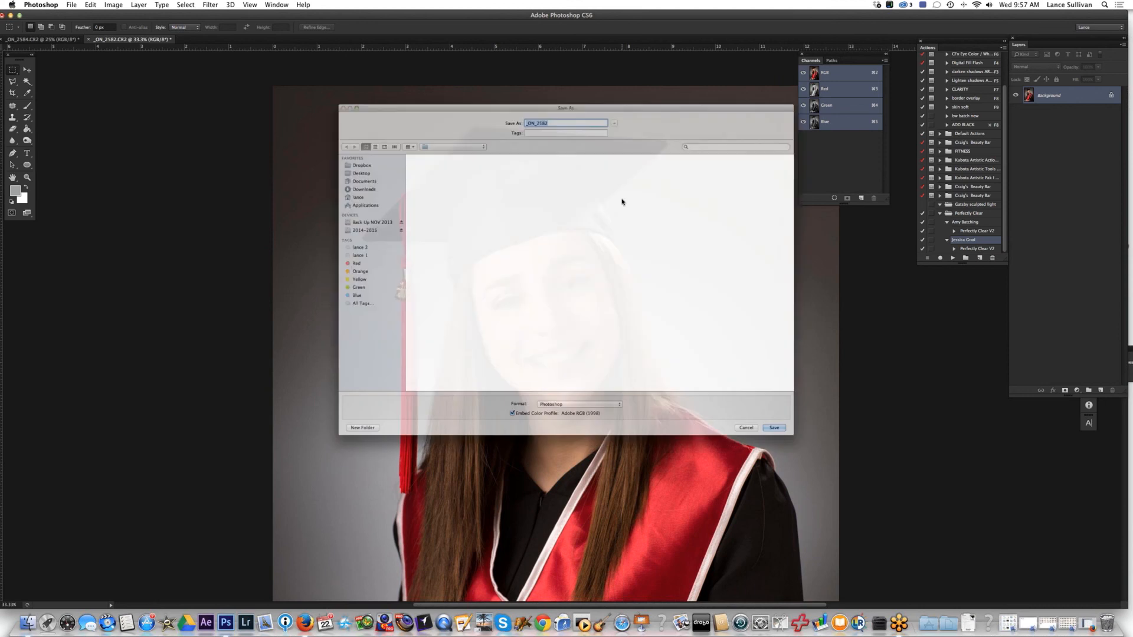
{"action": "key", "text": "Return"}
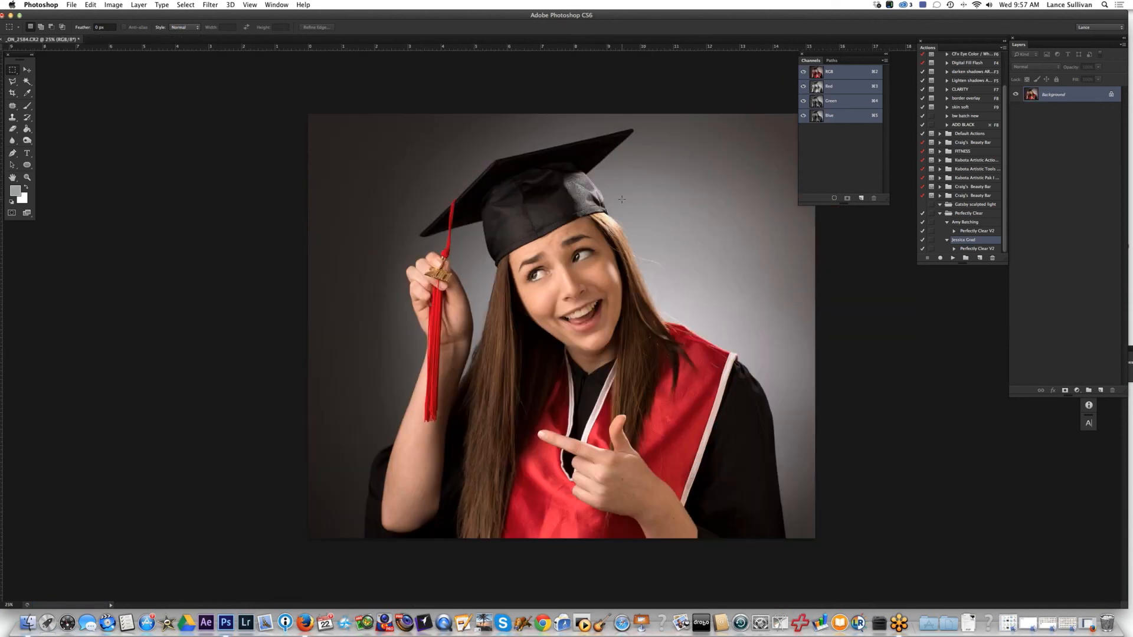
{"action": "key", "text": "super+w"}
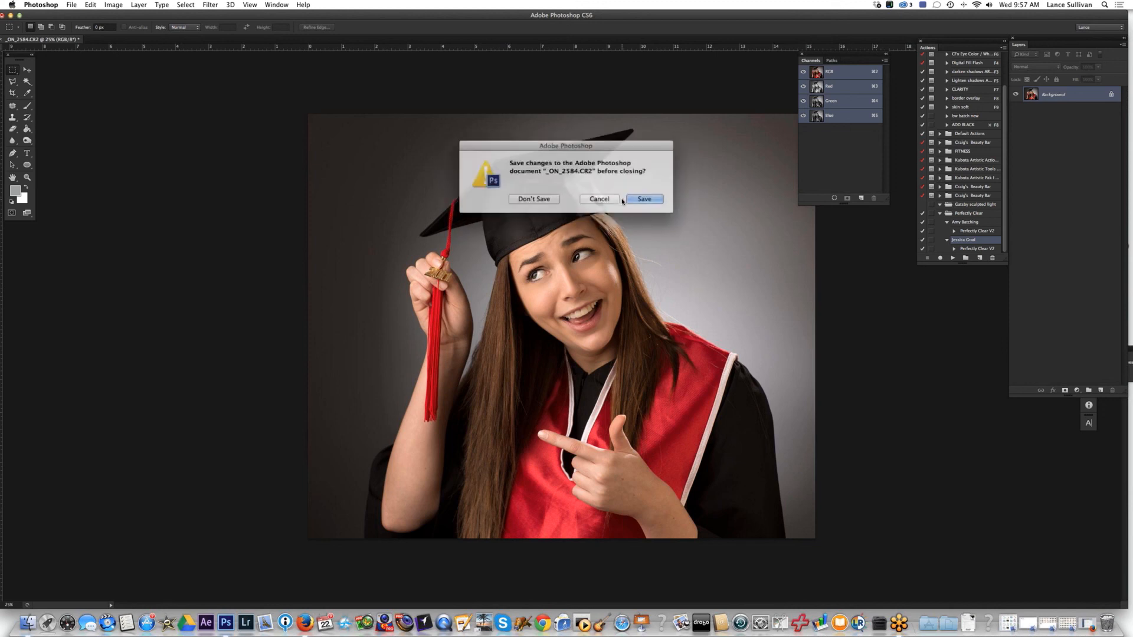
{"action": "left_click", "coordinate": [637, 200]}
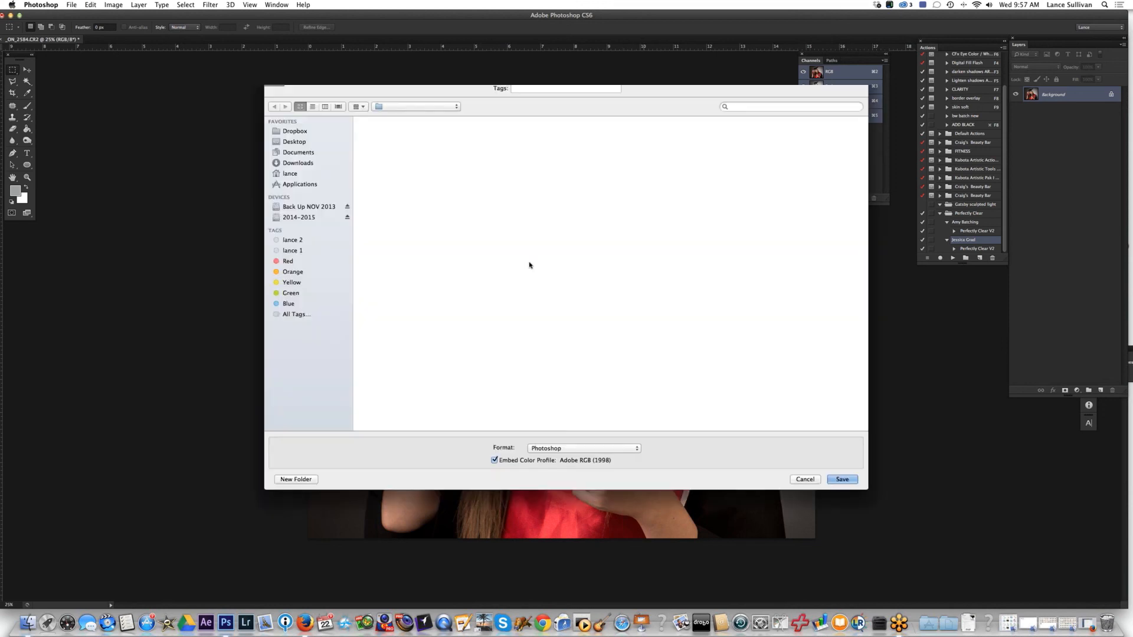
{"action": "left_click", "coordinate": [842, 479]}
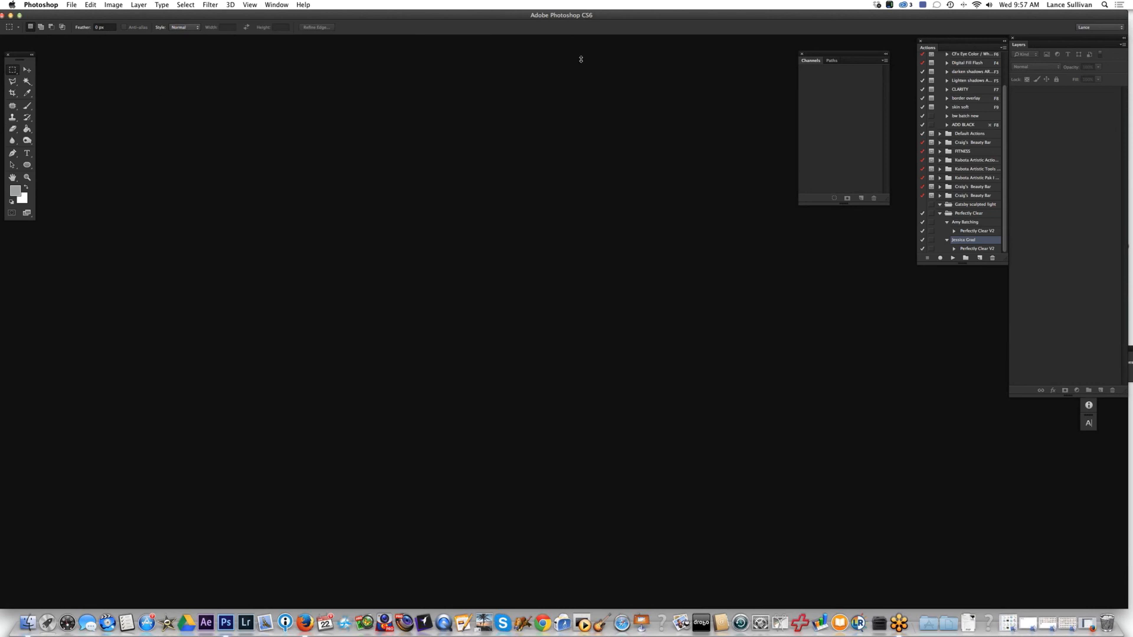
{"action": "left_click", "coordinate": [580, 59]}
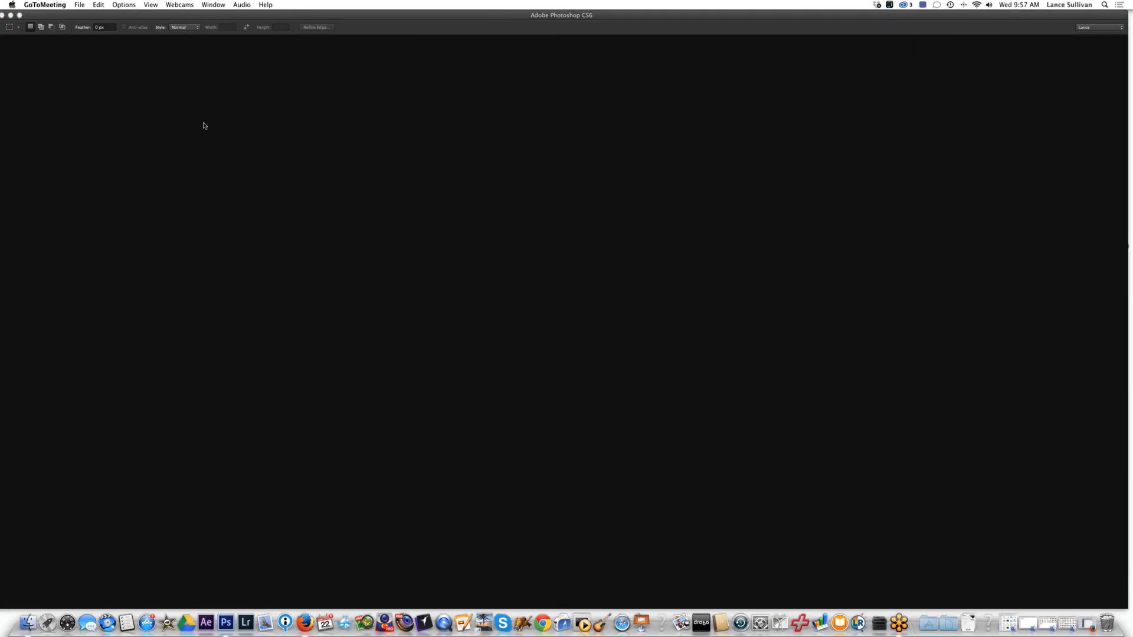
{"action": "left_click", "coordinate": [166, 18]}
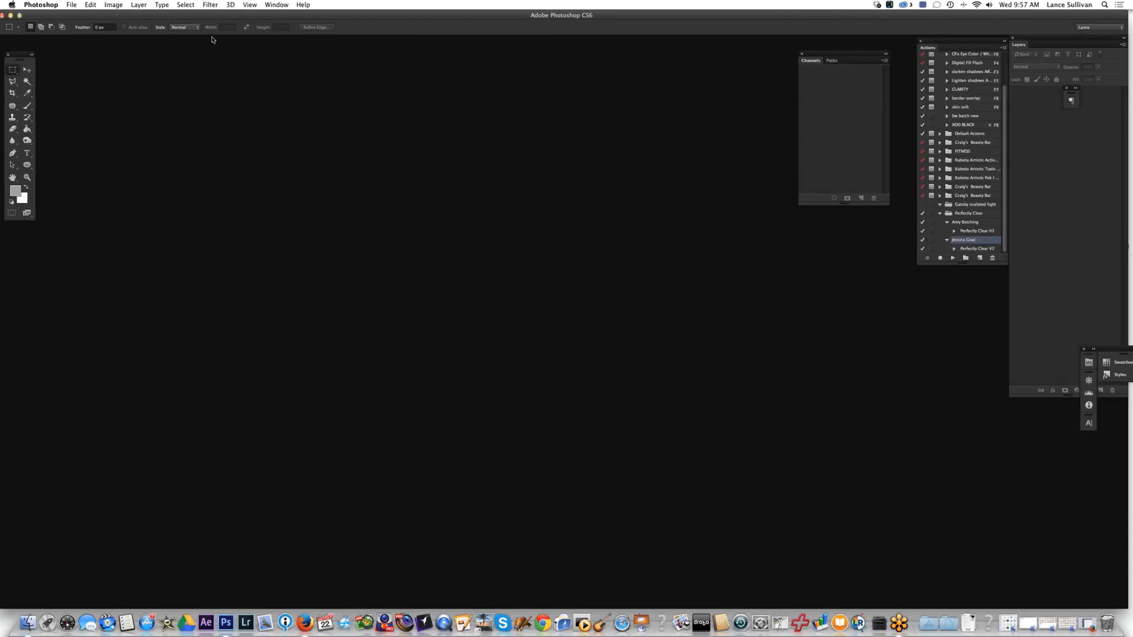
{"action": "key", "text": "F11"}
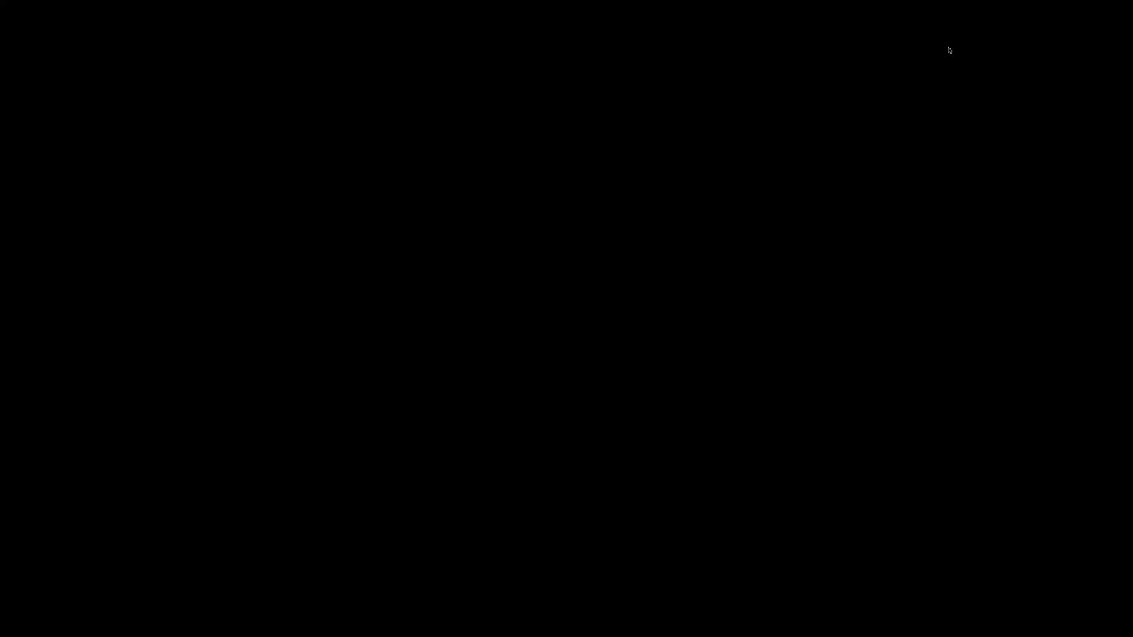